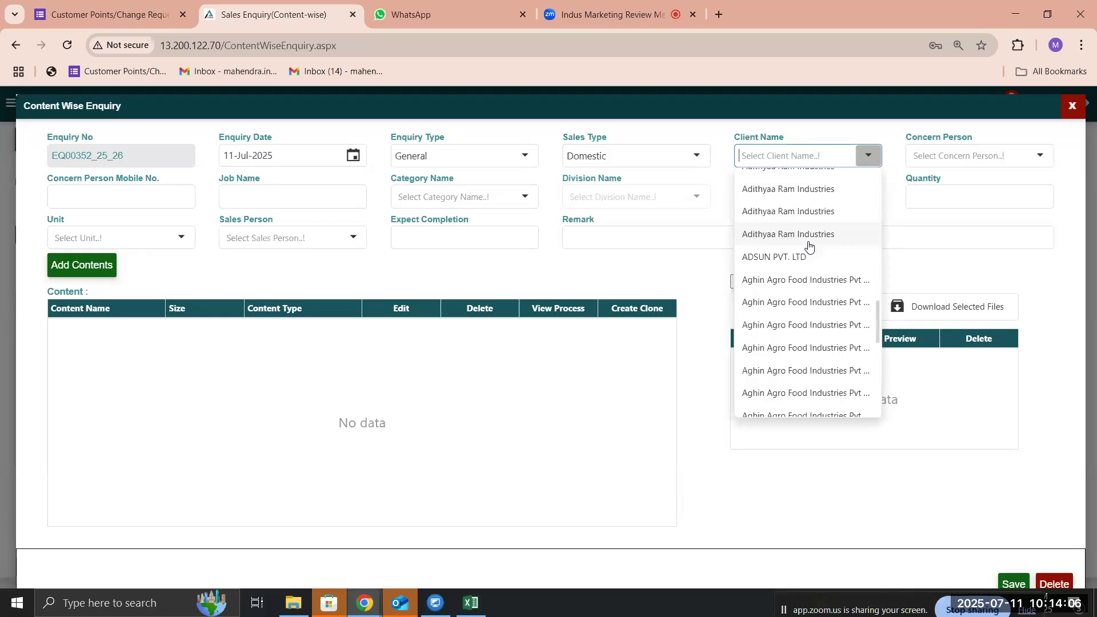
# - Choose ABC PHARMA PVT.LTD. as the enquiry's client and highlight the filled-in concern person's mobile number
pyautogui.scroll(3, 808, 245)
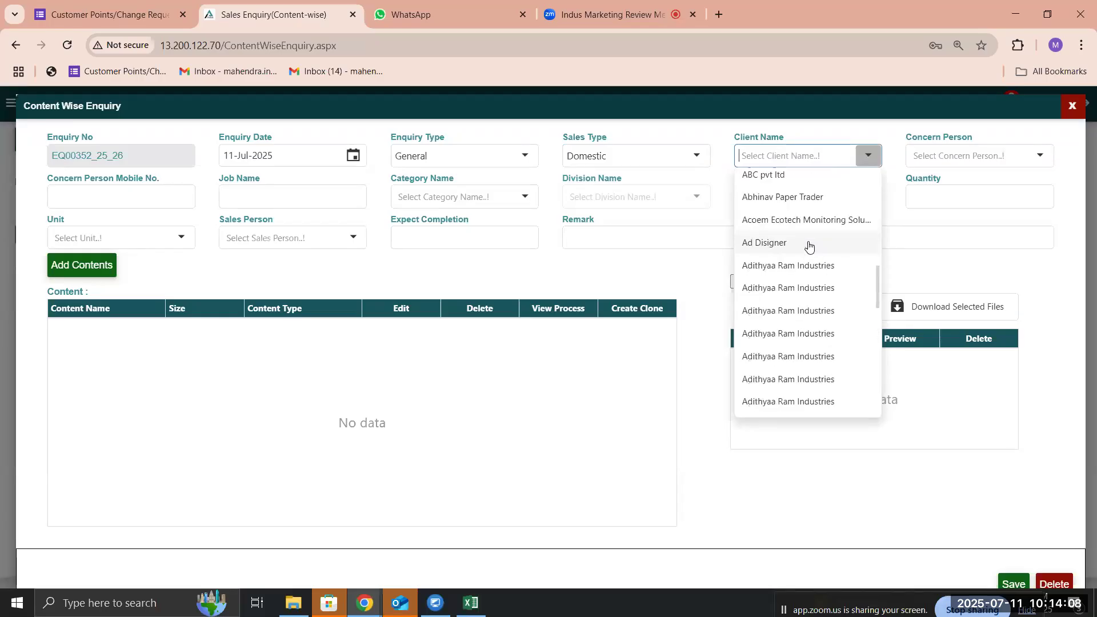
pyautogui.scroll(1, 802, 203)
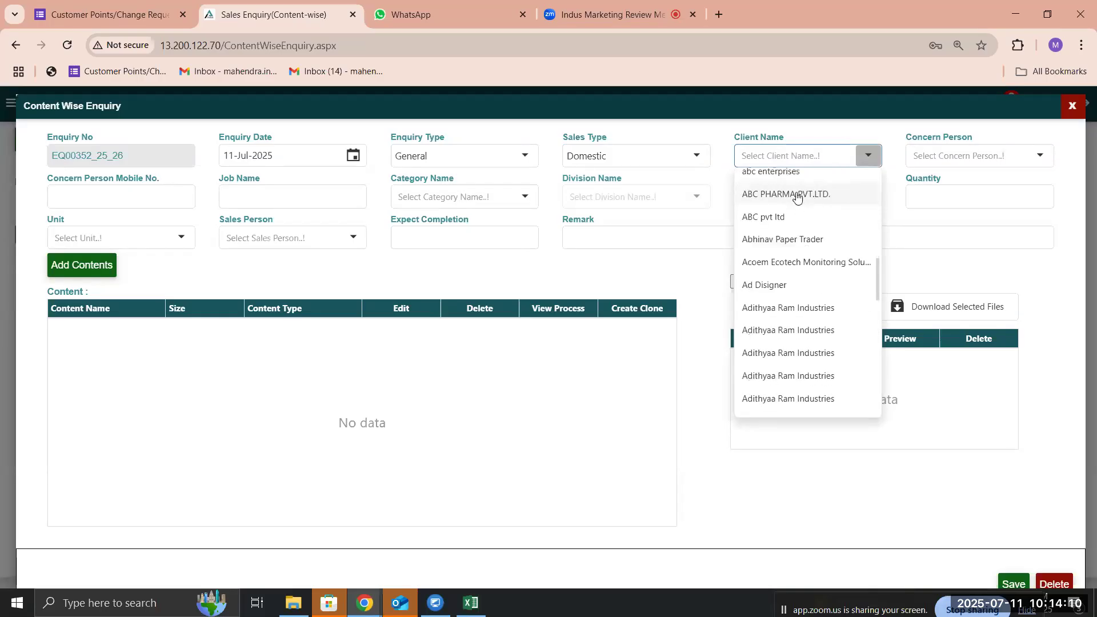
pyautogui.click(800, 197)
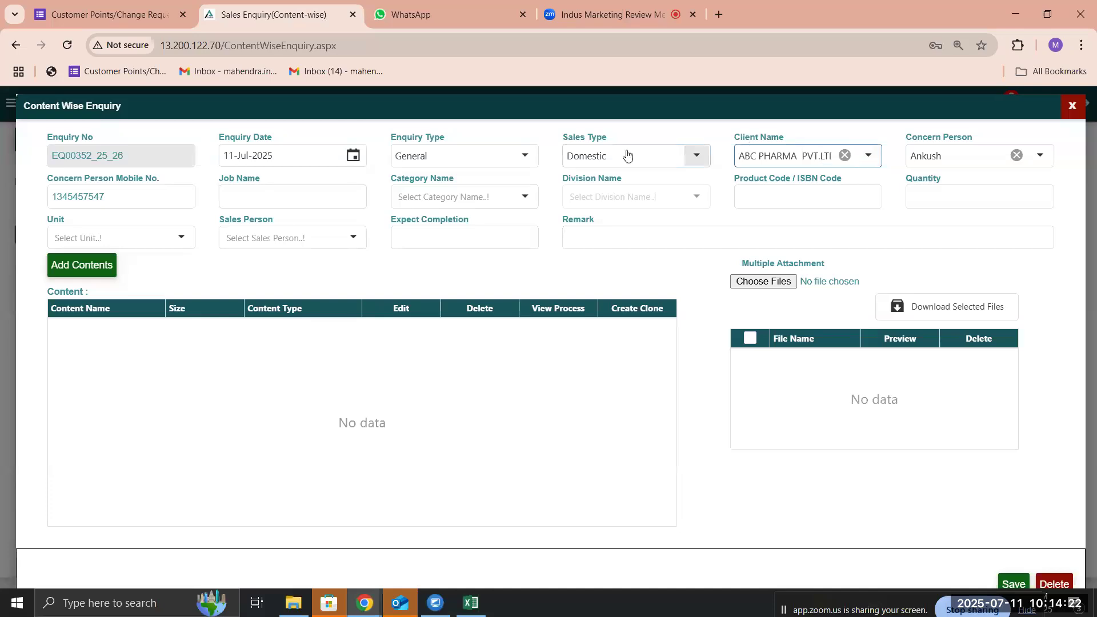
pyautogui.doubleClick(140, 196)
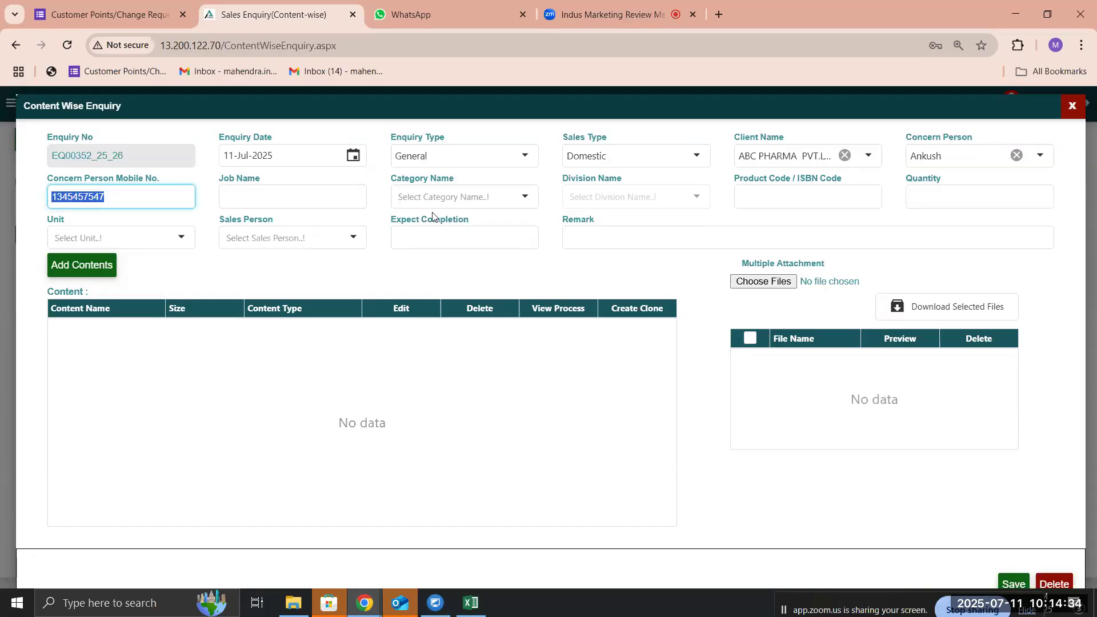
# - Enter "Jp tone 100 ml" as the job name
pyautogui.click(262, 198)
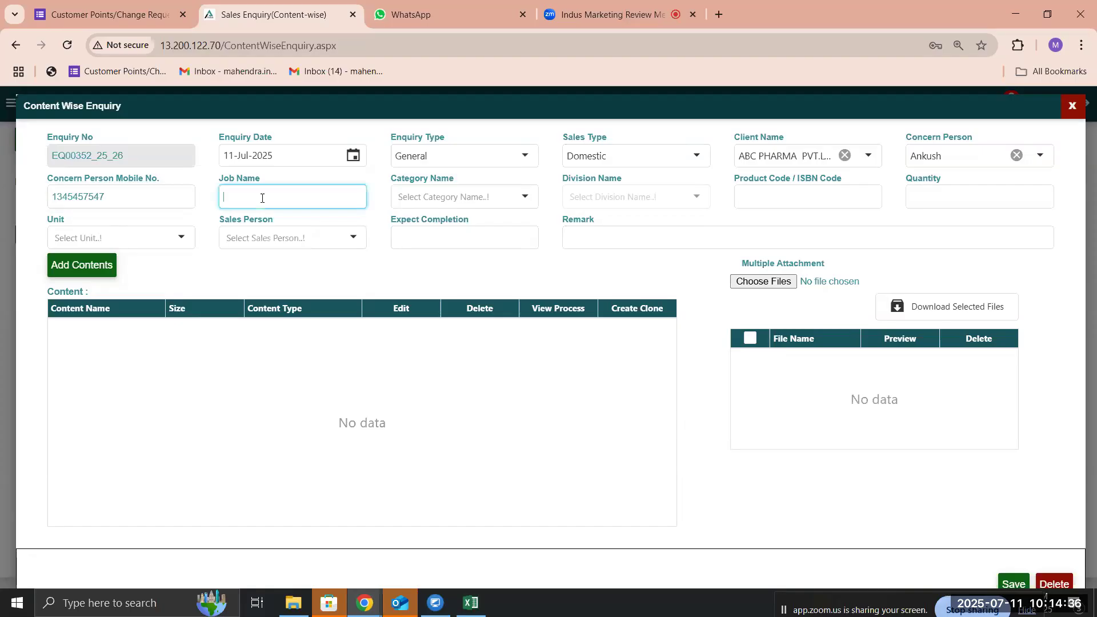
pyautogui.write('Test ')
pyautogui.write('J')
pyautogui.press('BackSpace')
pyautogui.press('BackSpace')
pyautogui.press('BackSpace')
pyautogui.press('BackSpace')
pyautogui.press('BackSpace')
pyautogui.write('Jp tone 100 ml')
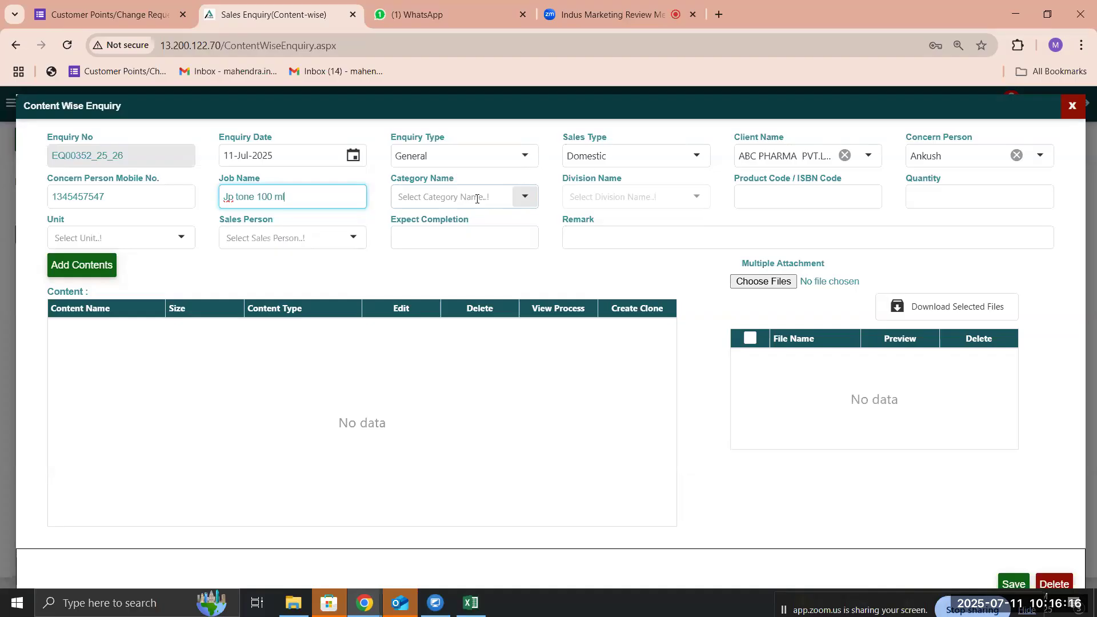
# - Filter the category names by "car" and choose Mono Carton as the enquiry's category
pyautogui.click(430, 192)
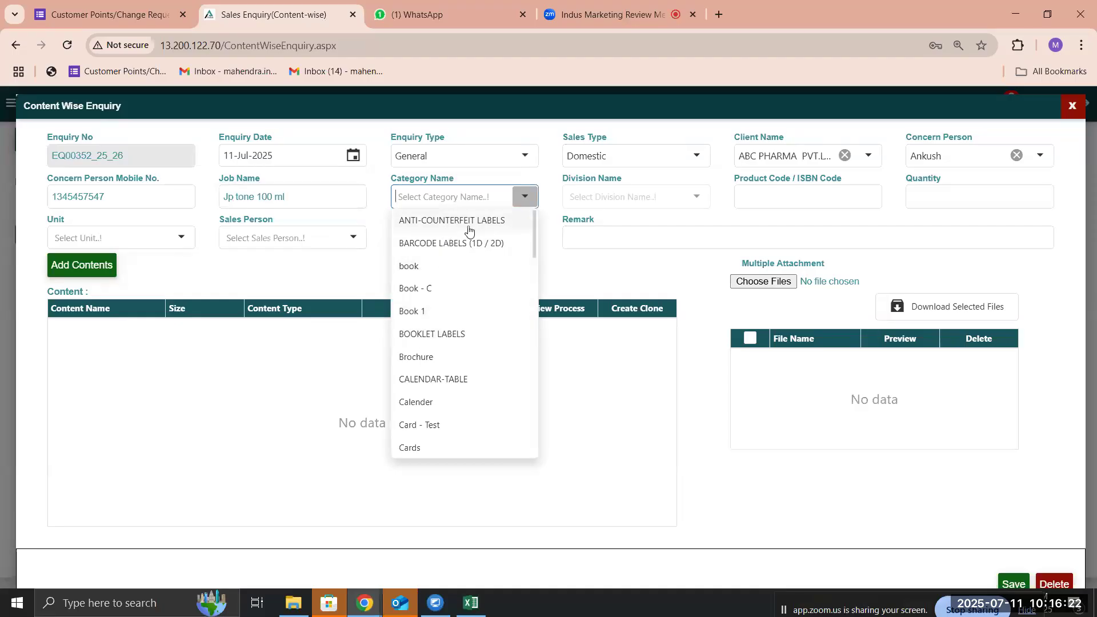
pyautogui.scroll(-3, 477, 297)
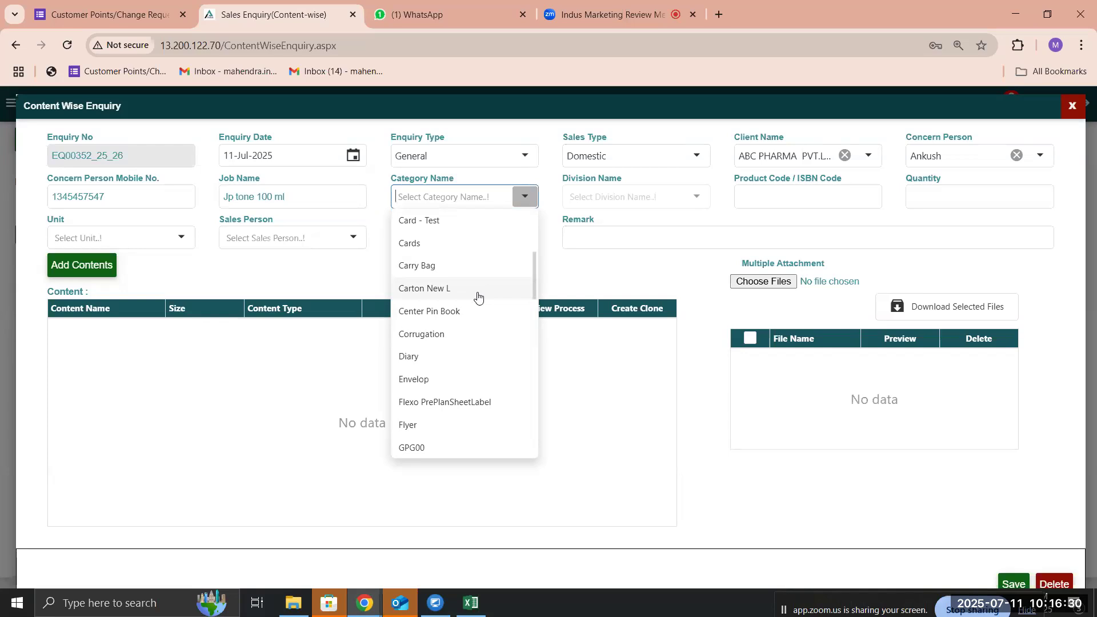
pyautogui.write('car')
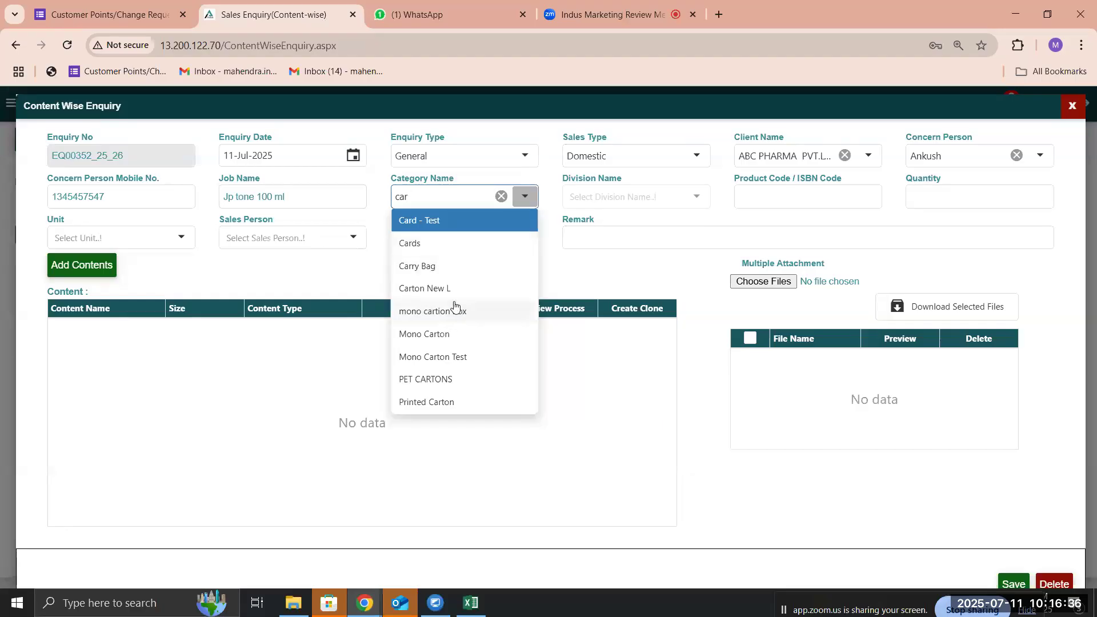
pyautogui.click(431, 334)
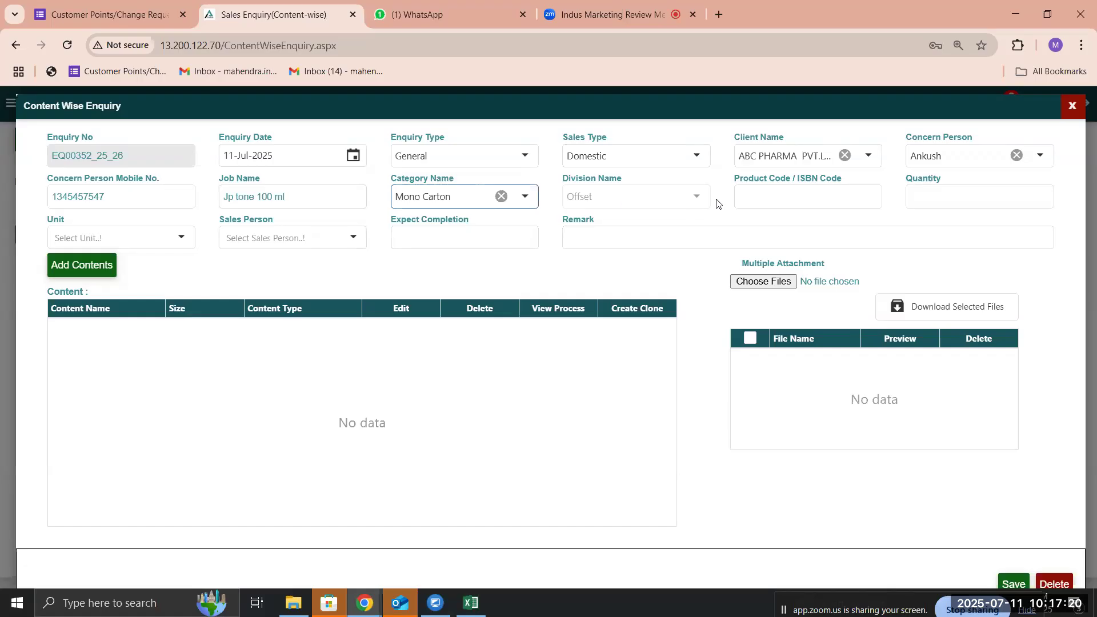
# - Enter JP123/23 as the product code
pyautogui.click(763, 202)
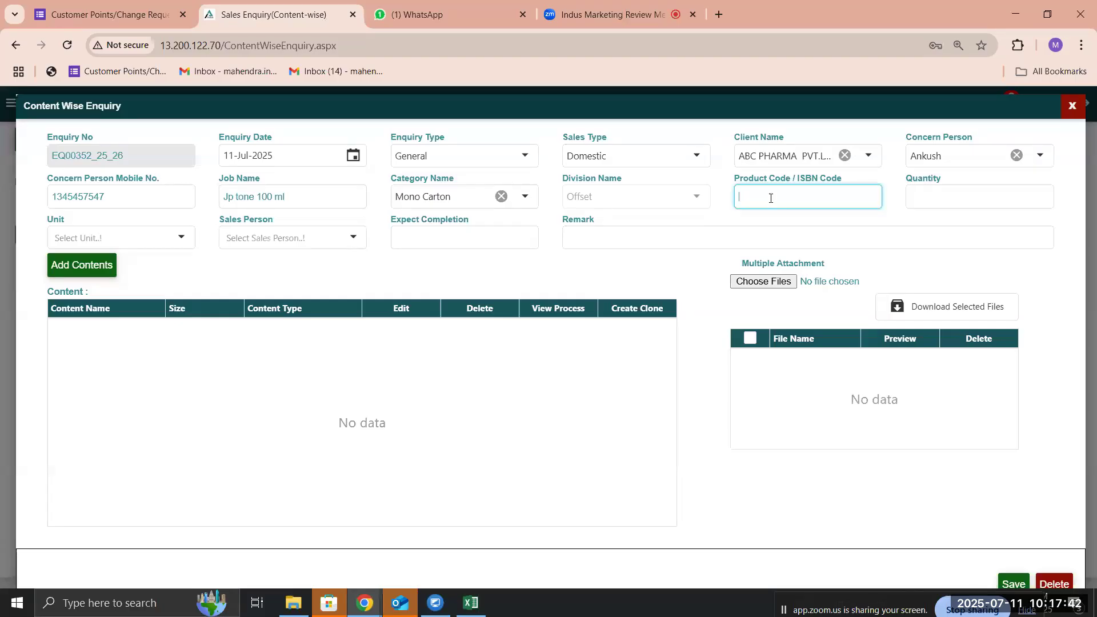
pyautogui.write('JP')
pyautogui.write('123')
pyautogui.write('/')
pyautogui.write('123')
pyautogui.press('BackSpace')
pyautogui.press('BackSpace')
pyautogui.press('BackSpace')
pyautogui.write('23')
# - Enter the three enquiry quantities as 10000,50000,100000
pyautogui.click(926, 196)
pyautogui.write('1')
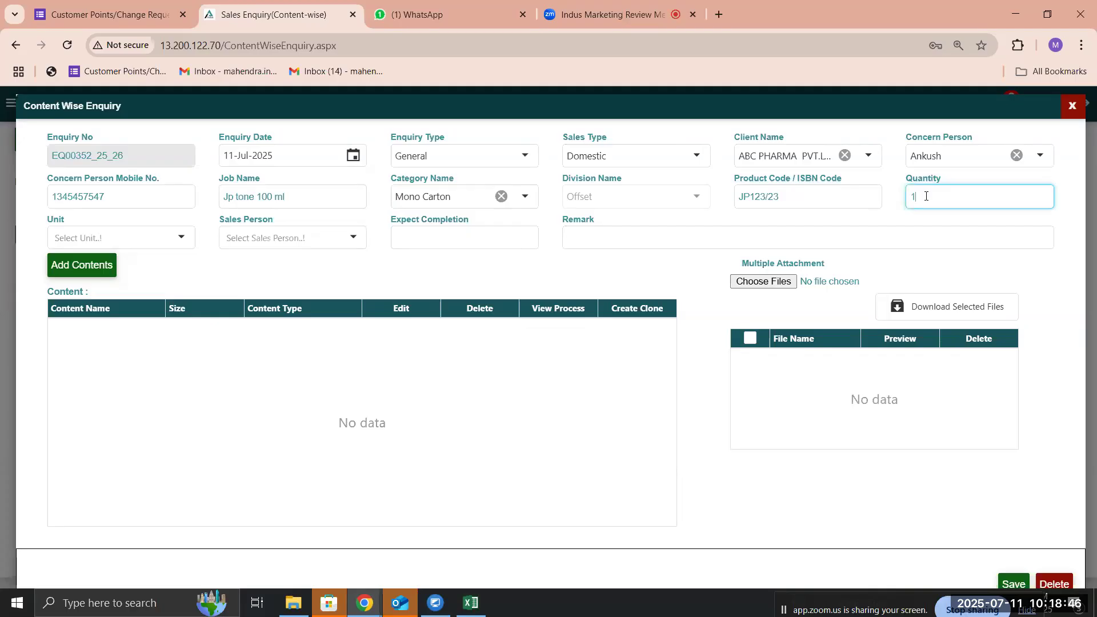
pyautogui.write('0000,')
pyautogui.write('50000,100000')
pyautogui.doubleClick(924, 192)
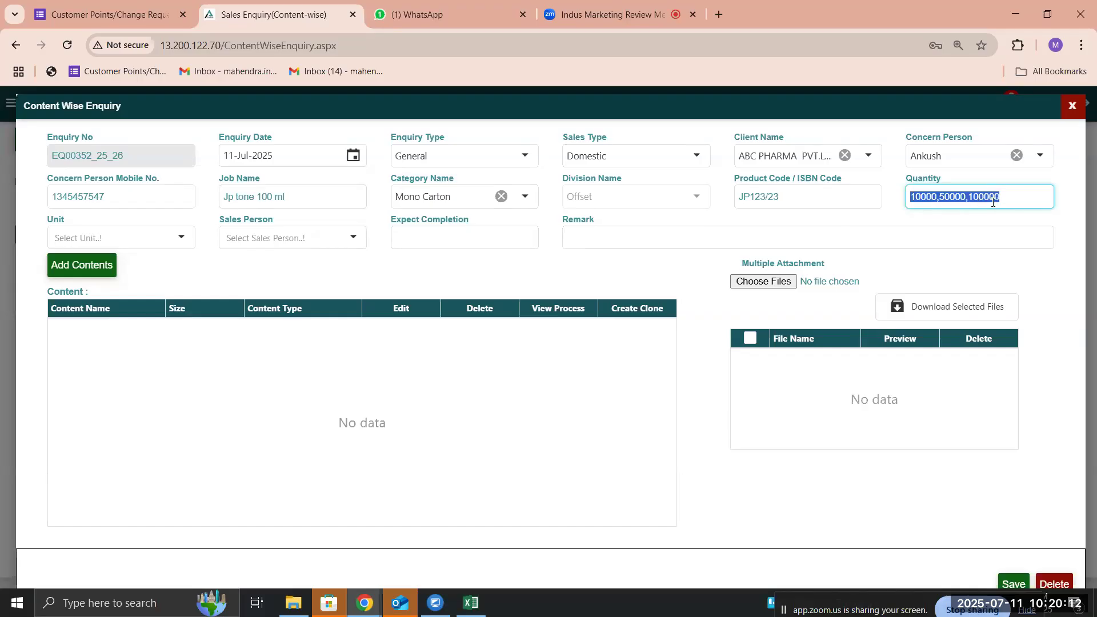
# - Set the quantity unit to PCS and choose Sales Executive as the sales person
pyautogui.click(175, 240)
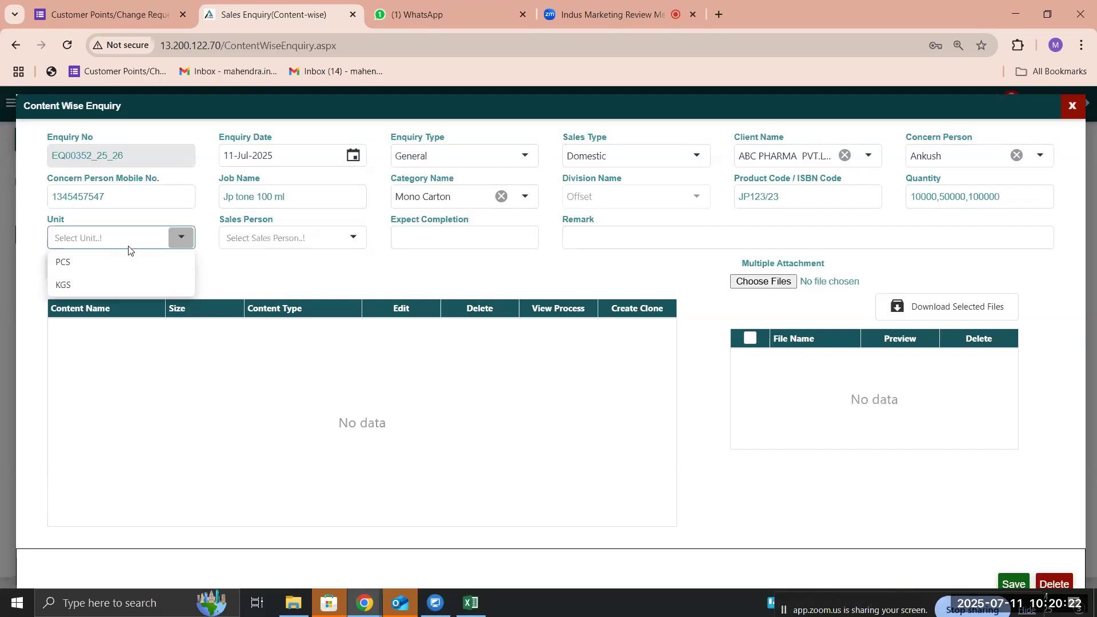
pyautogui.click(113, 260)
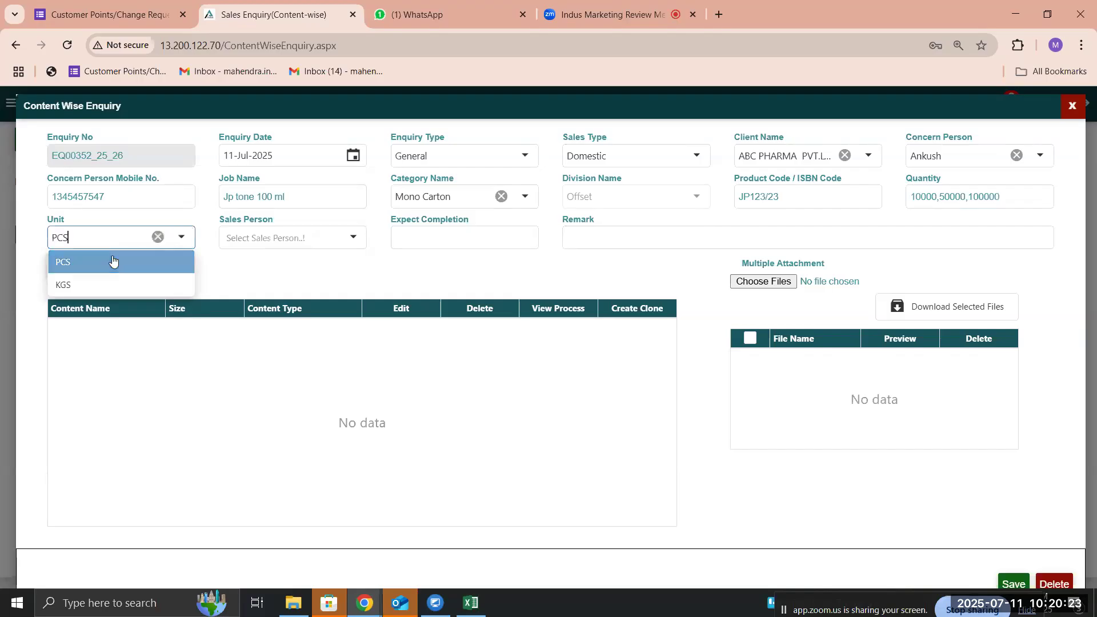
pyautogui.click(250, 231)
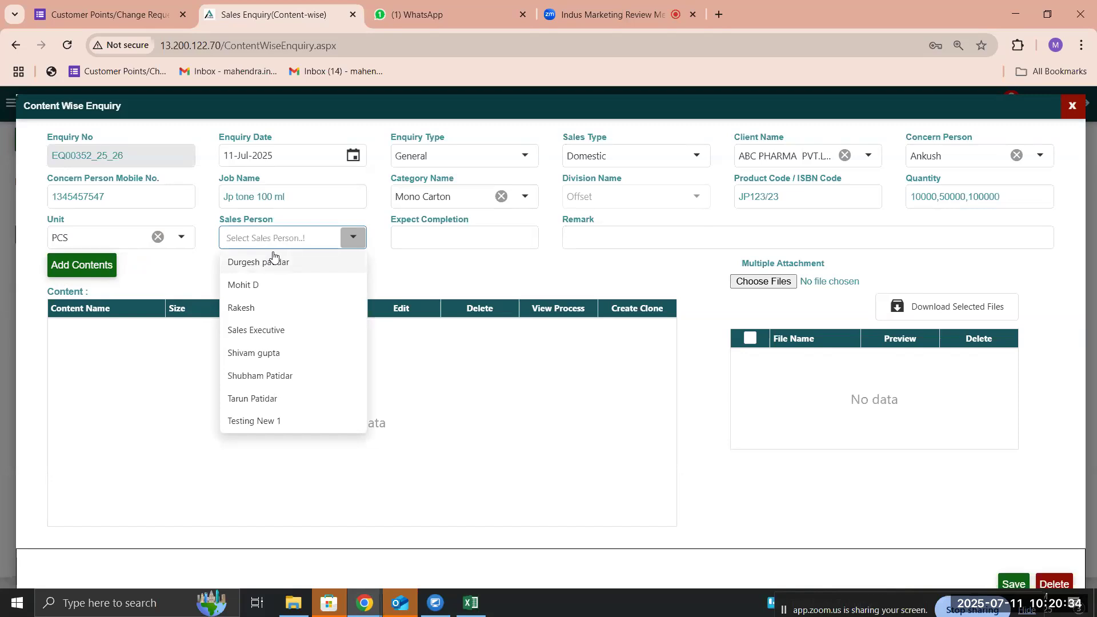
pyautogui.click(286, 325)
# - Set the expected completion to 12 and move on to the empty remark
pyautogui.click(454, 234)
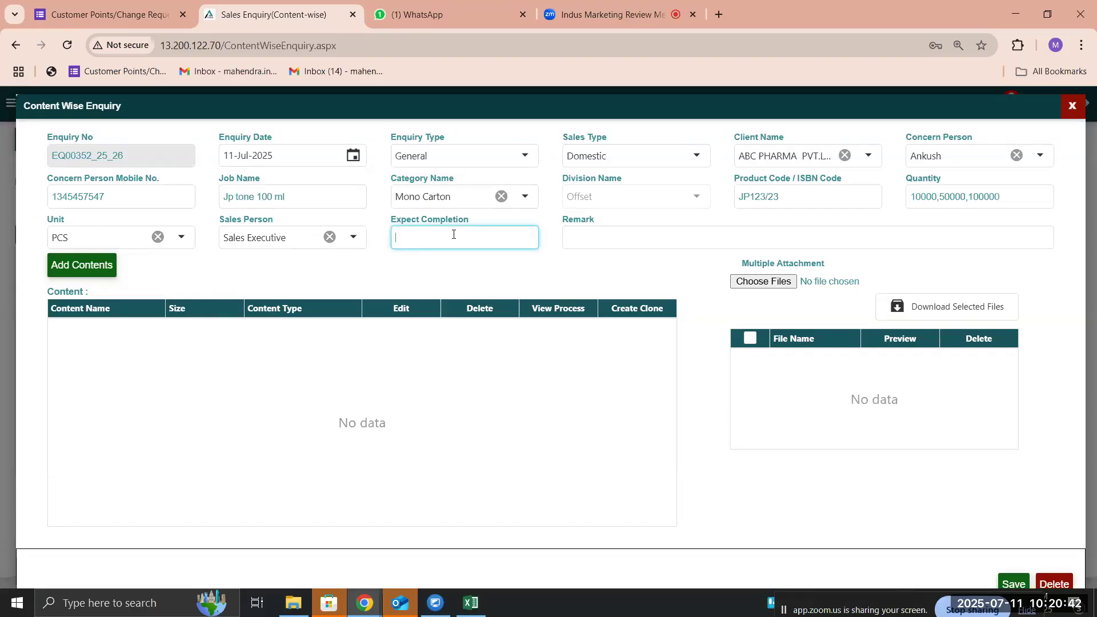
pyautogui.write('12')
pyautogui.click(632, 237)
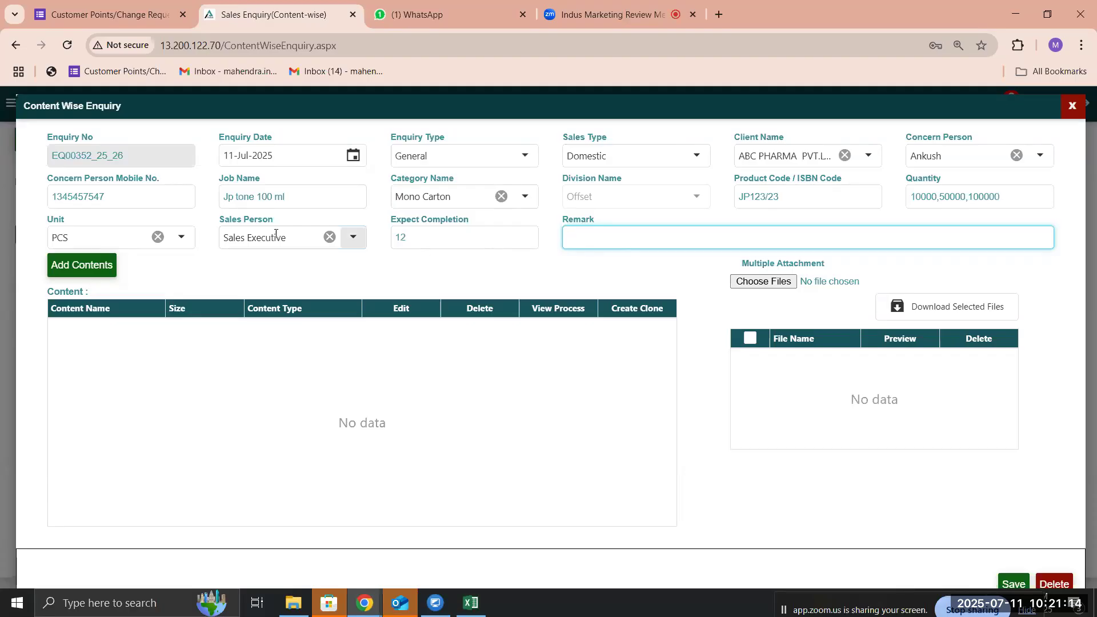
# - Start adding contents to the enquiry, browse the available carton types and choose Crash Lock With Pasting
pyautogui.click(108, 264)
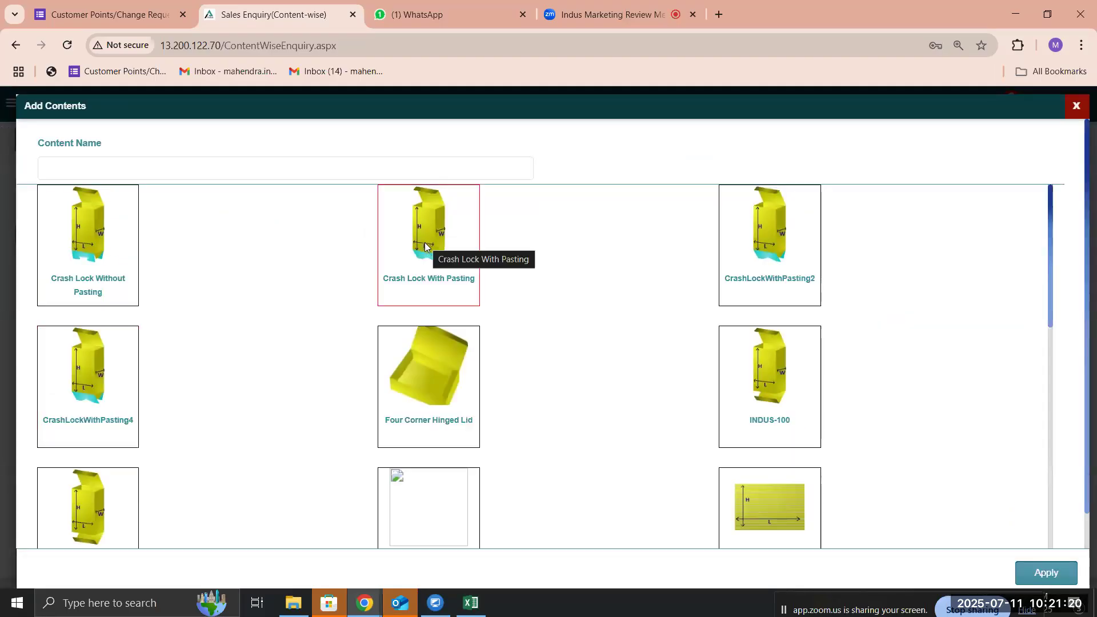
pyautogui.scroll(-1, 415, 293)
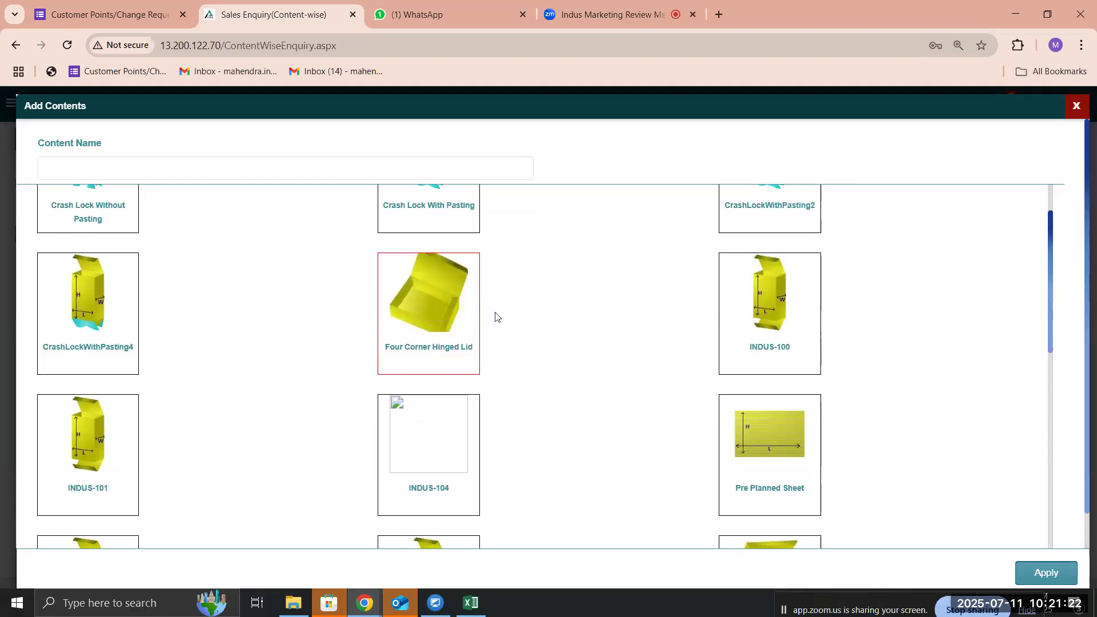
pyautogui.scroll(1, 543, 316)
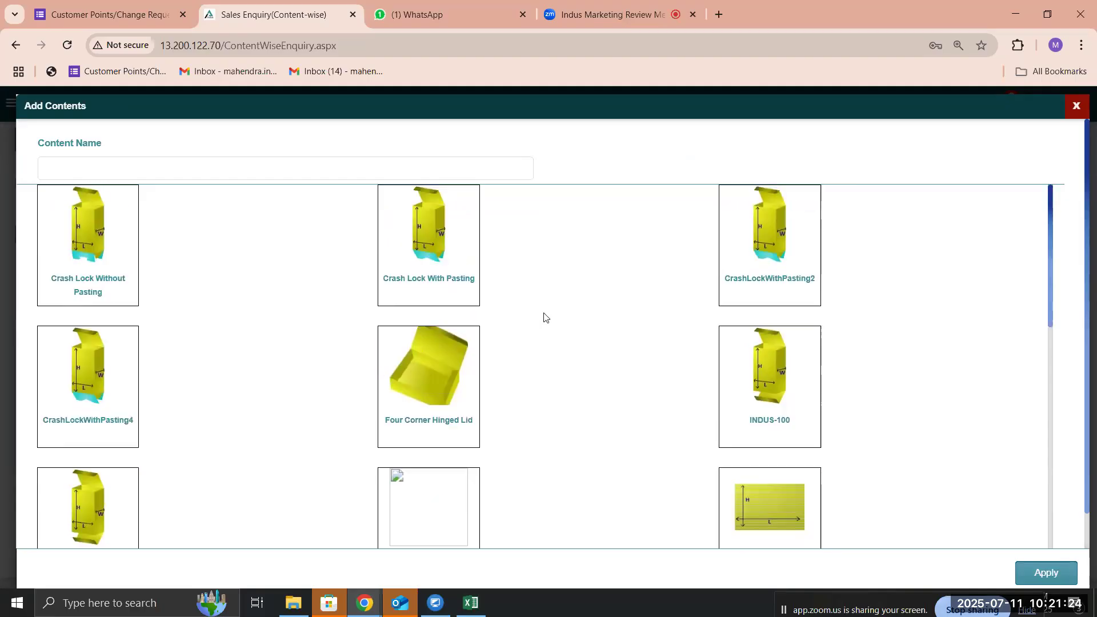
pyautogui.scroll(-2, 544, 317)
pyautogui.scroll(-7, 544, 318)
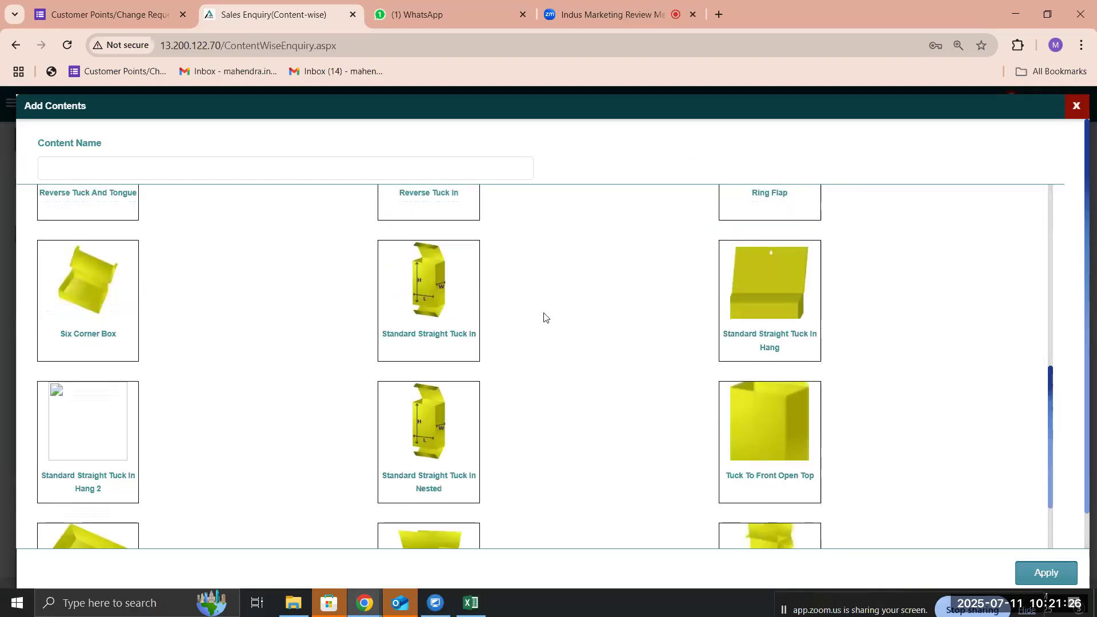
pyautogui.scroll(-2, 544, 317)
pyautogui.scroll(4, 544, 318)
pyautogui.scroll(-6, 544, 317)
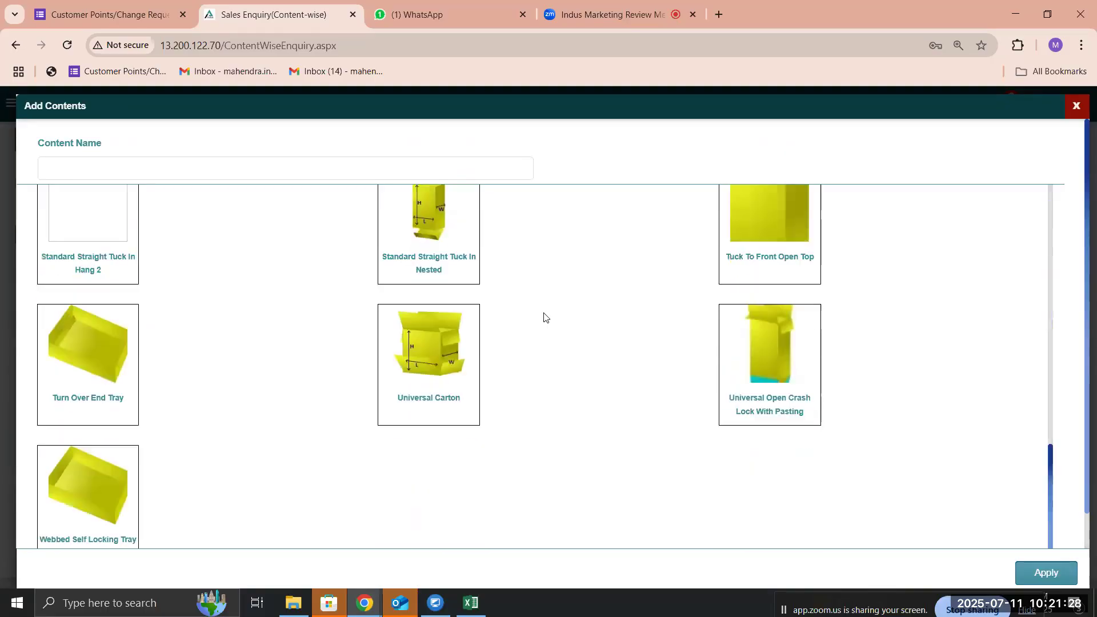
pyautogui.scroll(8, 544, 318)
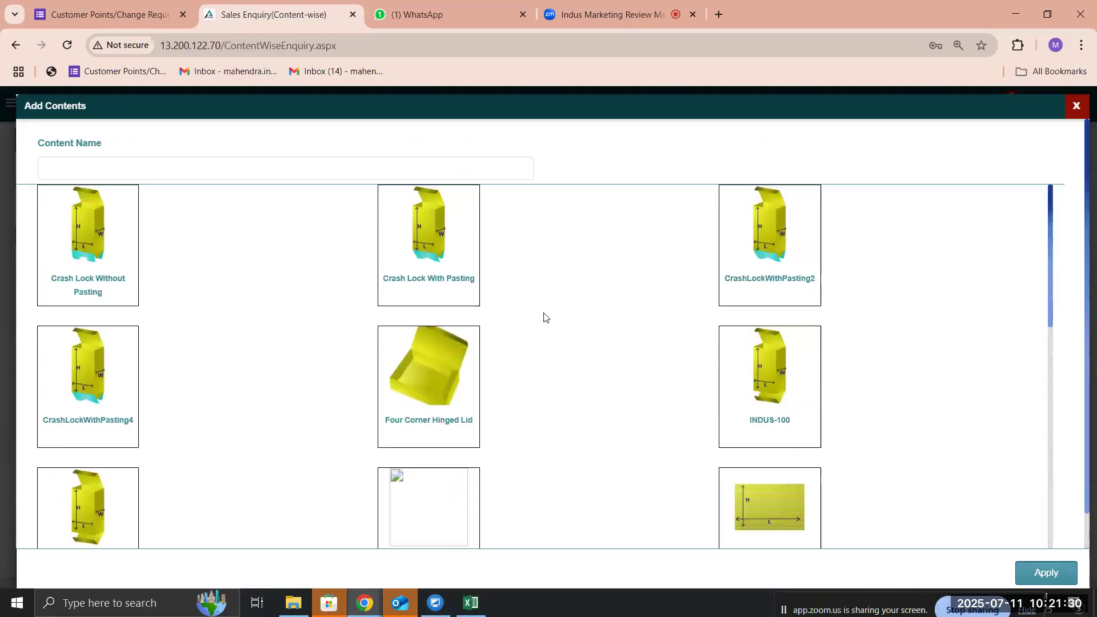
pyautogui.click(421, 245)
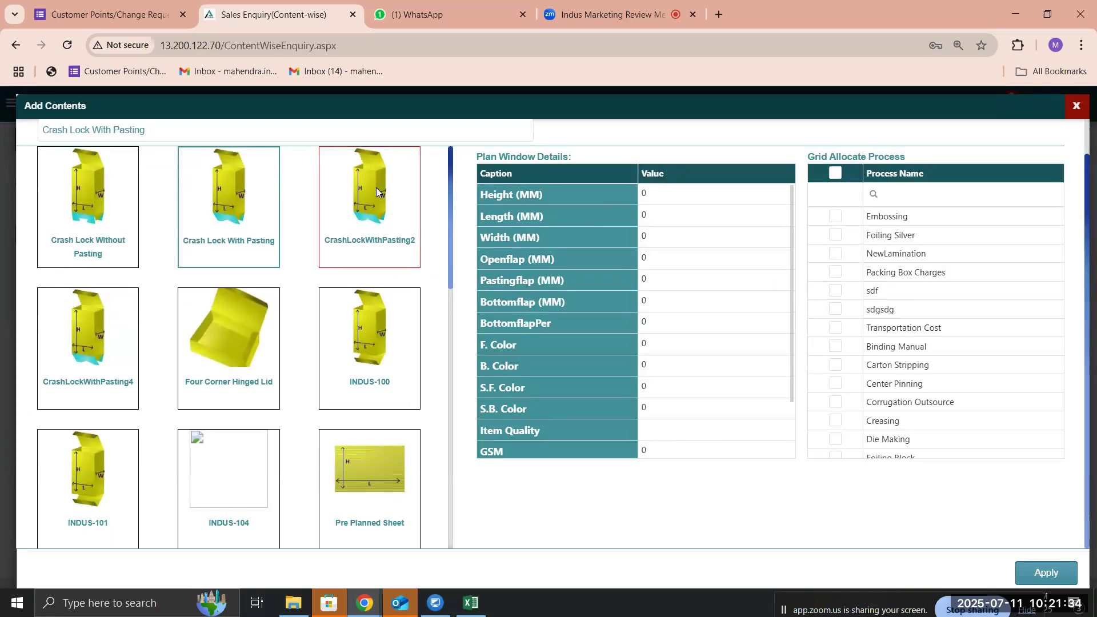
# - Set the carton's height to 150 mm and its length and width to 85 mm each
pyautogui.click(687, 198)
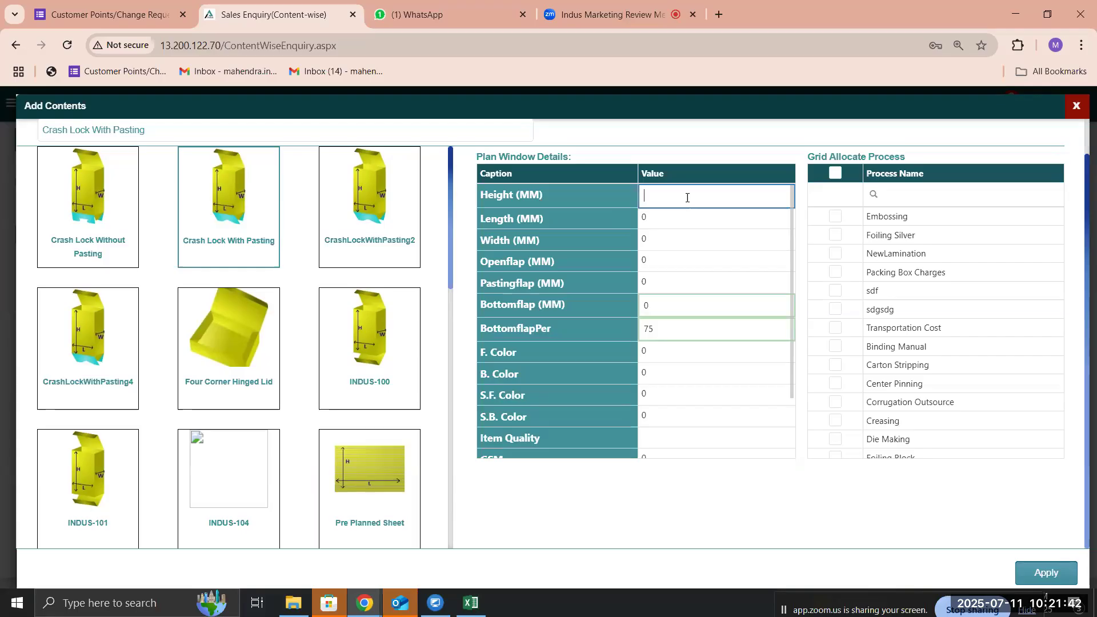
pyautogui.write('150')
pyautogui.press('Tab')
pyautogui.write('85')
pyautogui.press('Tab')
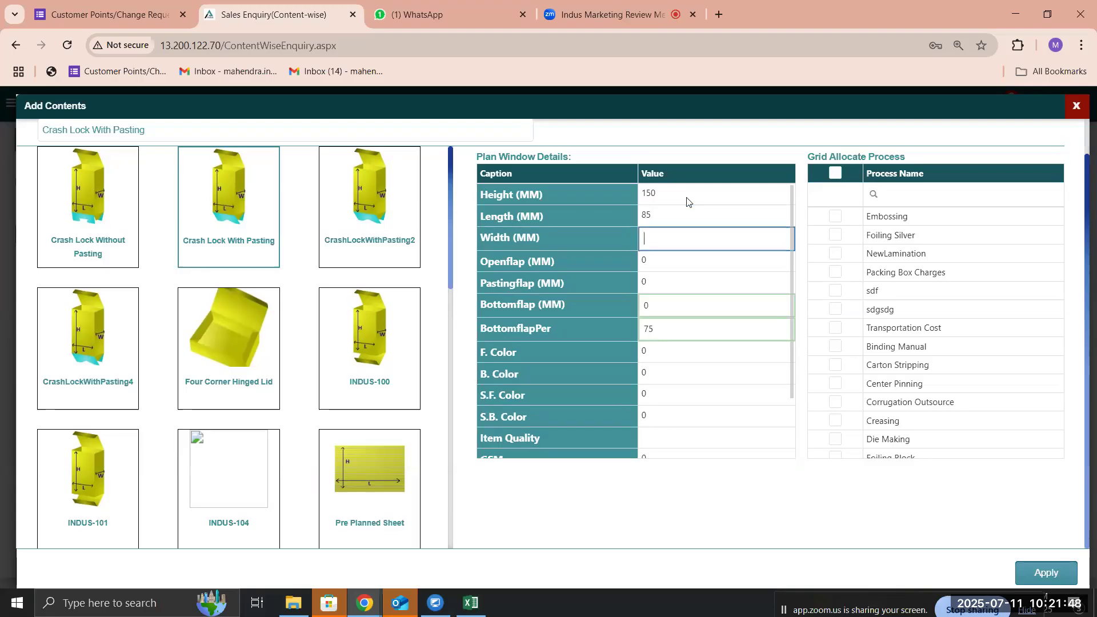
pyautogui.write('85')
pyautogui.click(668, 267)
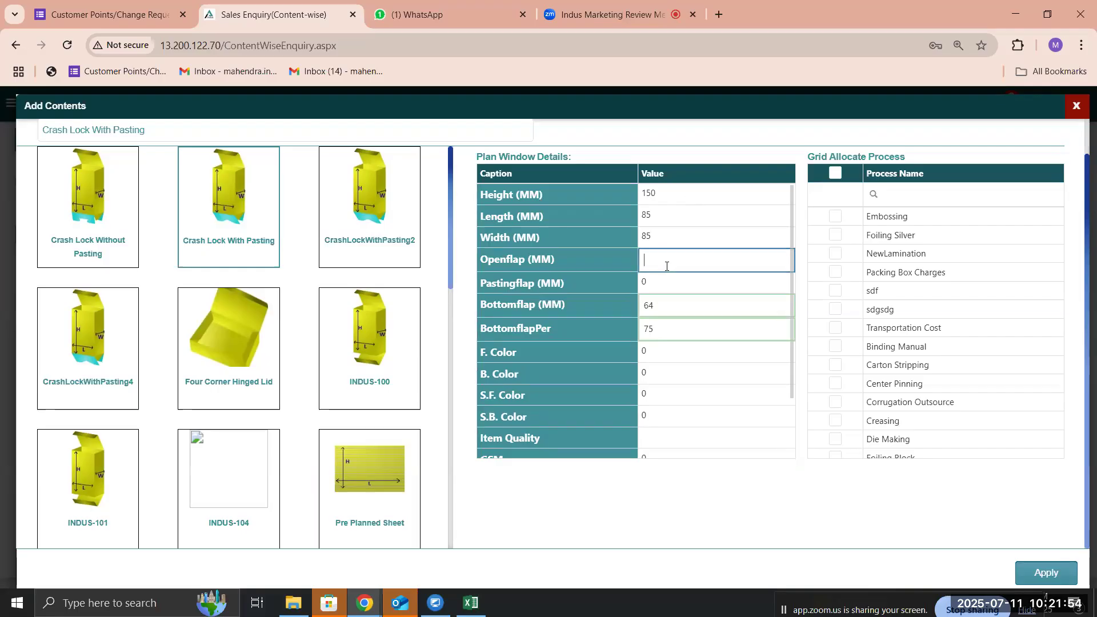
pyautogui.click(667, 312)
pyautogui.click(669, 313)
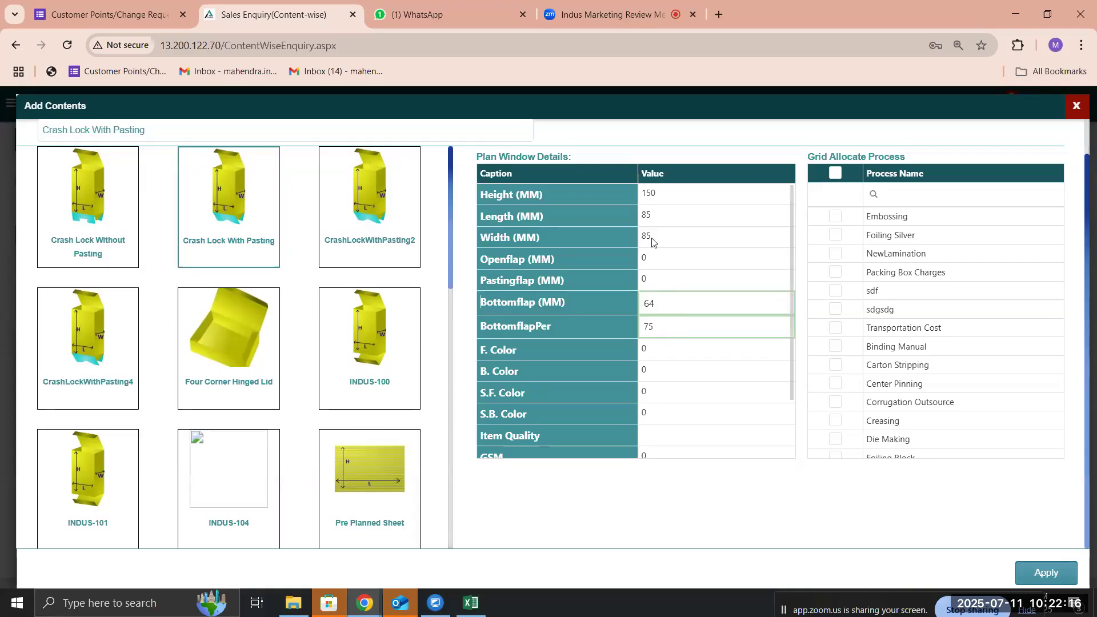
pyautogui.click(659, 301)
pyautogui.click(661, 328)
# - Set the carton's open flap to 15 mm and pasting flap to 10 mm, with 4 as the F. Color value
pyautogui.click(655, 260)
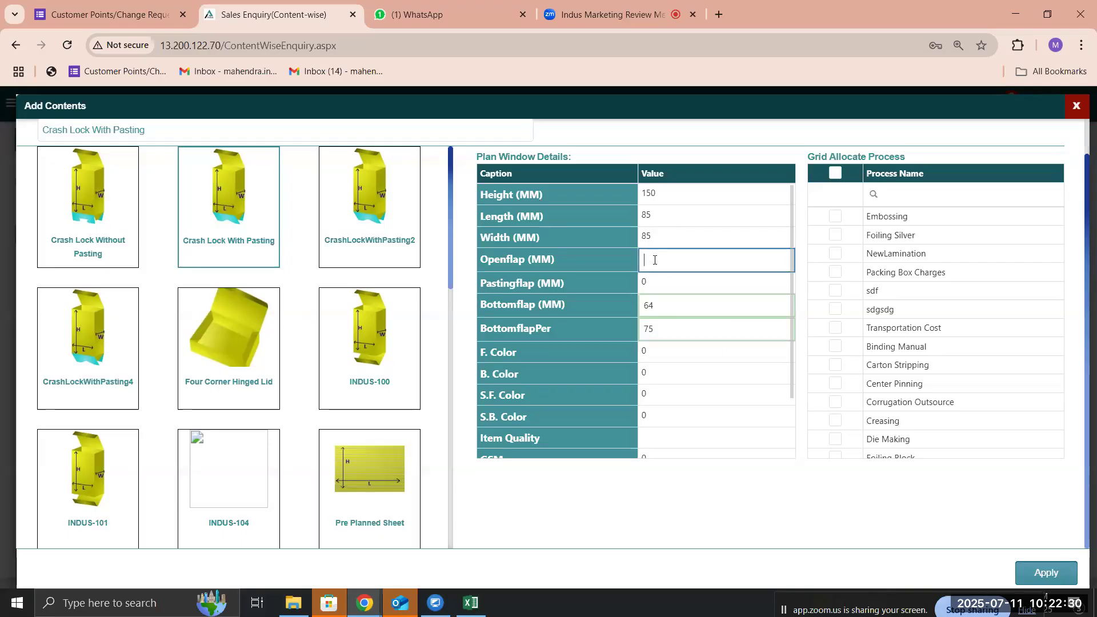
pyautogui.write('15')
pyautogui.click(659, 280)
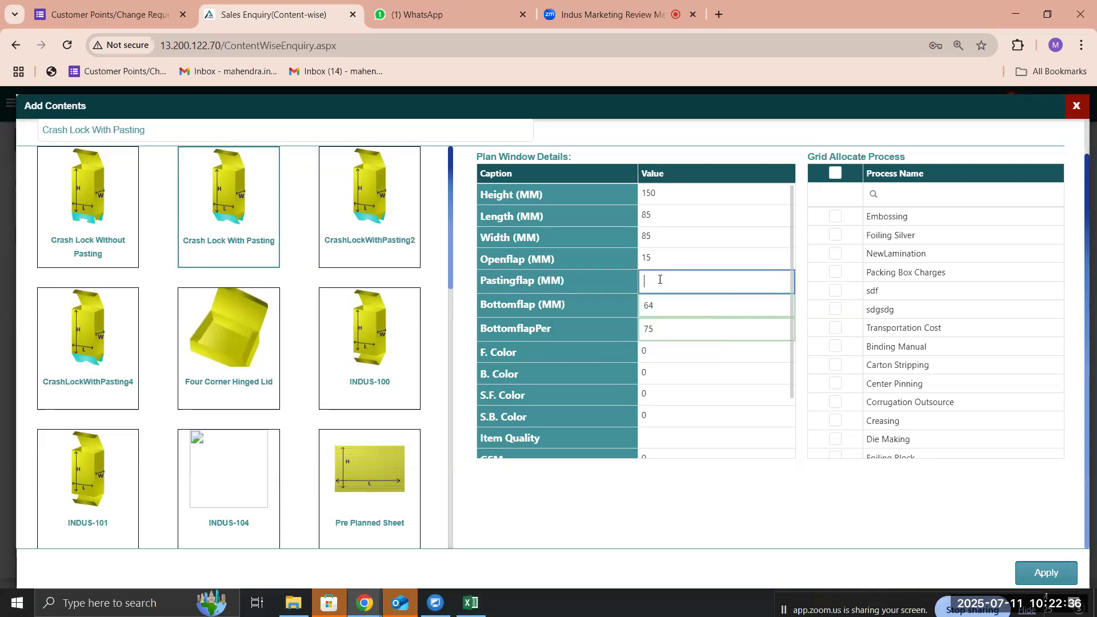
pyautogui.write('10')
pyautogui.click(661, 355)
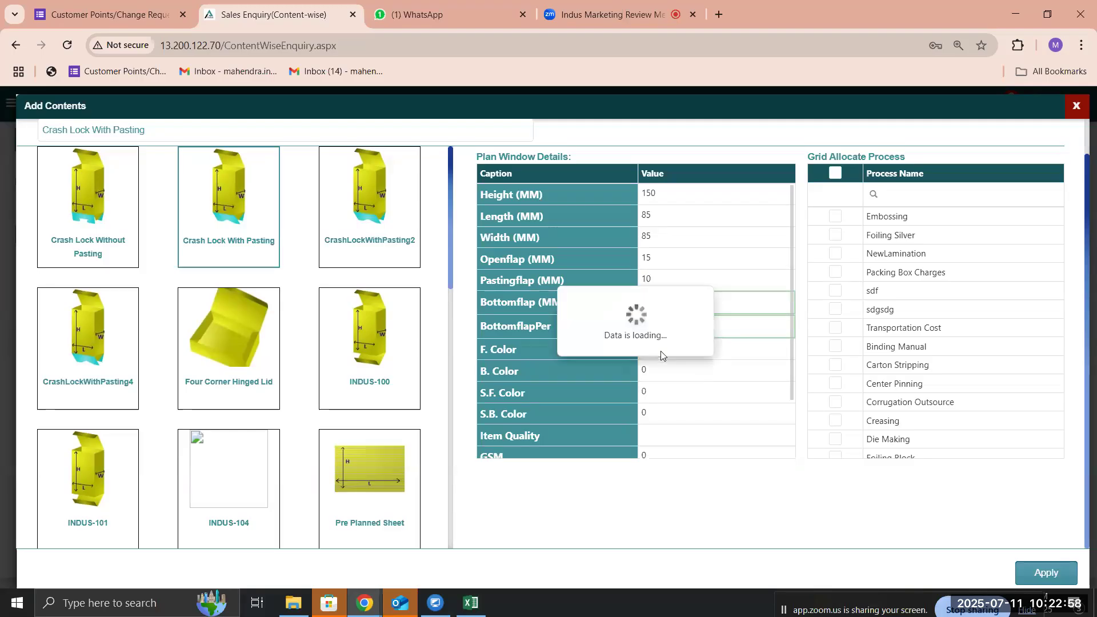
pyautogui.write('4')
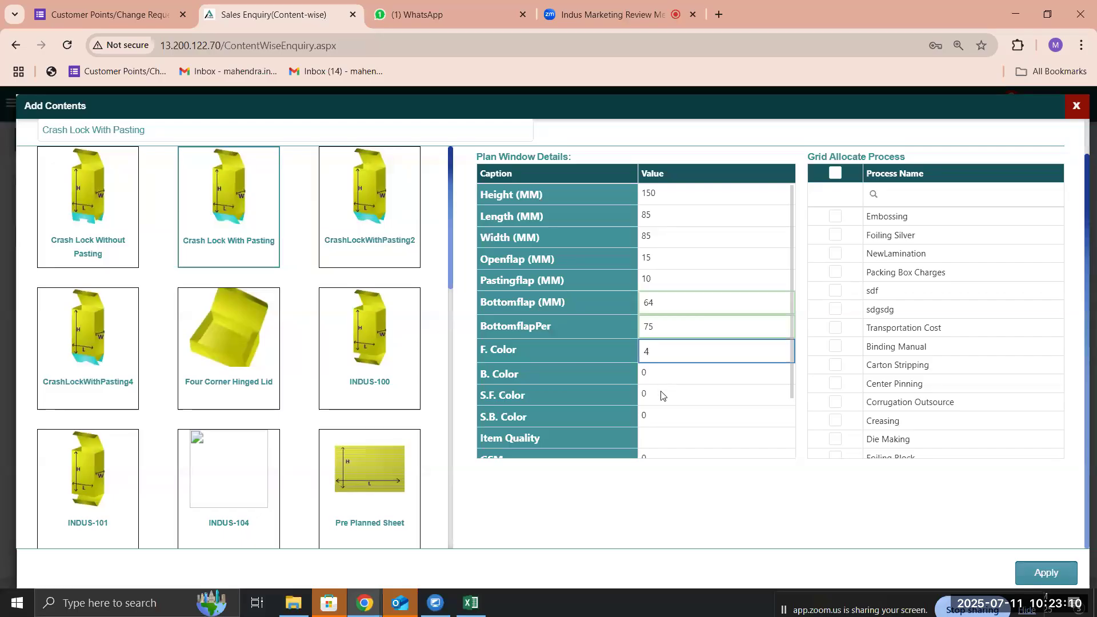
# - Set the carton's item quality to Duplex gray back and its GSM to 100
pyautogui.scroll(-2, 661, 396)
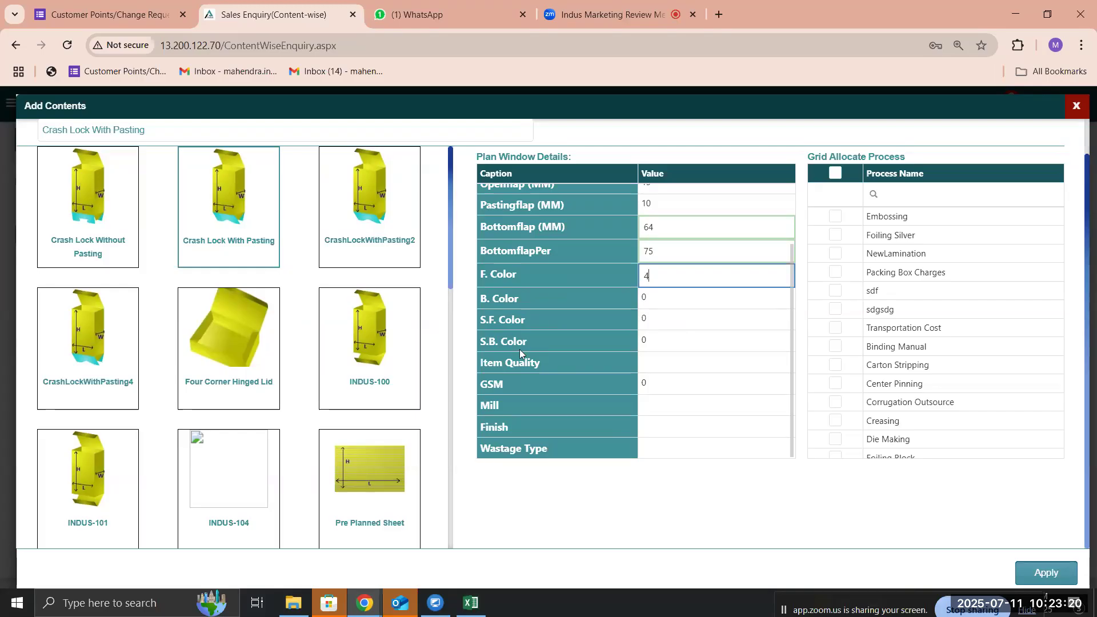
pyautogui.click(706, 365)
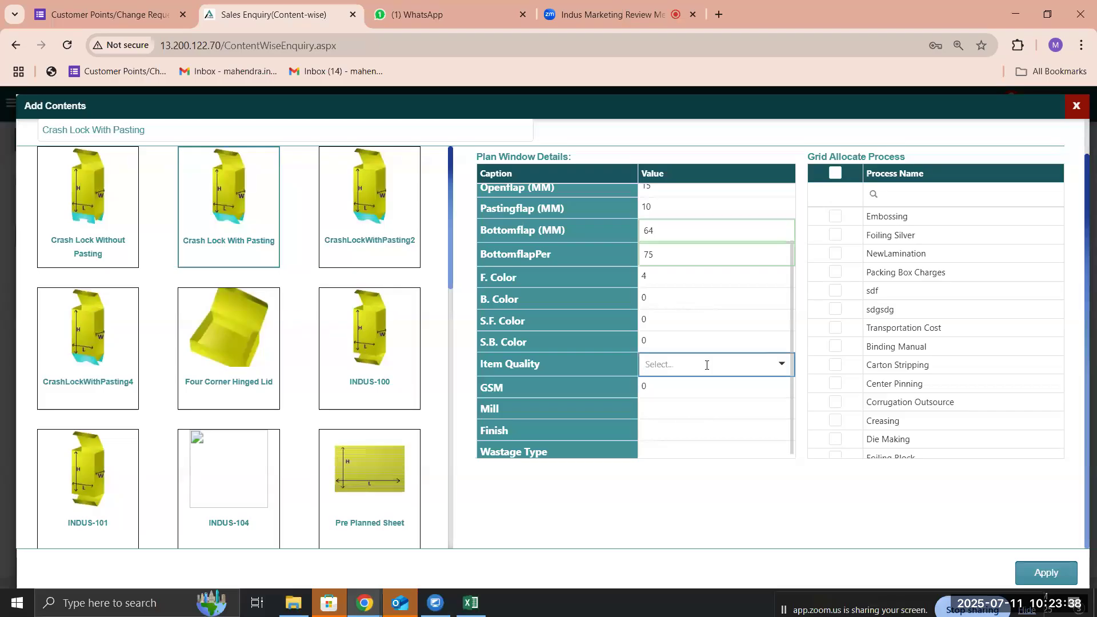
pyautogui.click(706, 365)
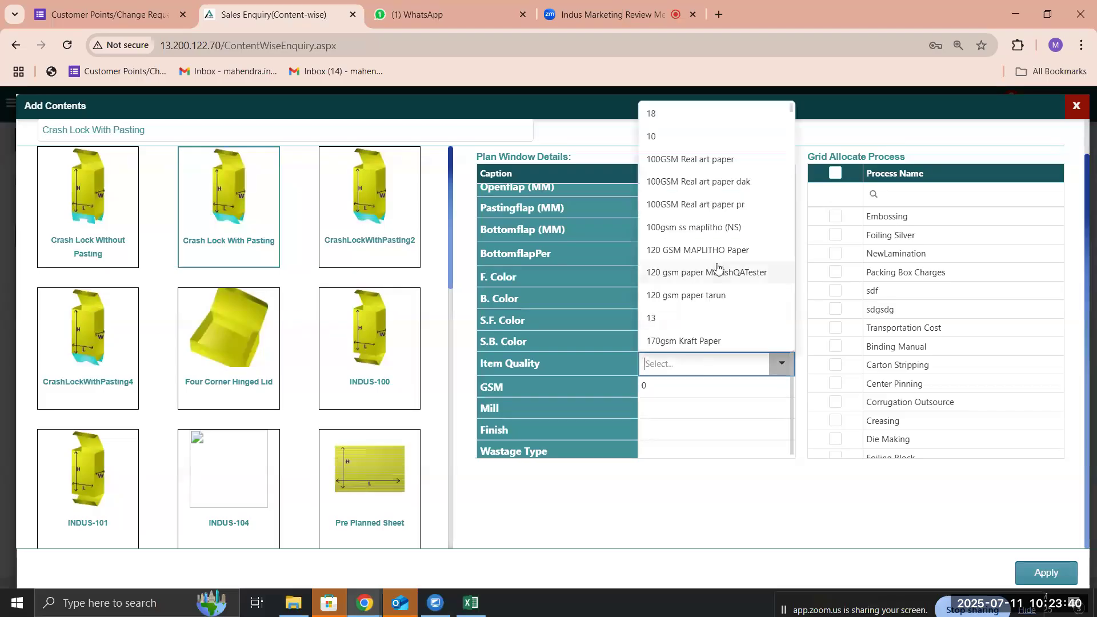
pyautogui.scroll(-15, 718, 268)
pyautogui.write('du')
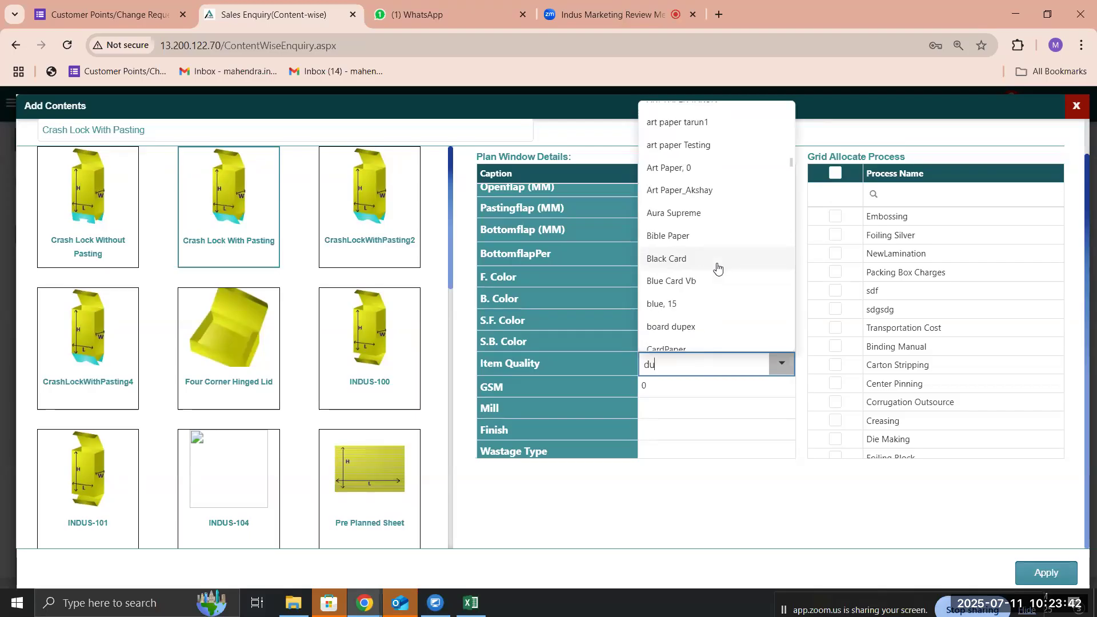
pyautogui.write('pl')
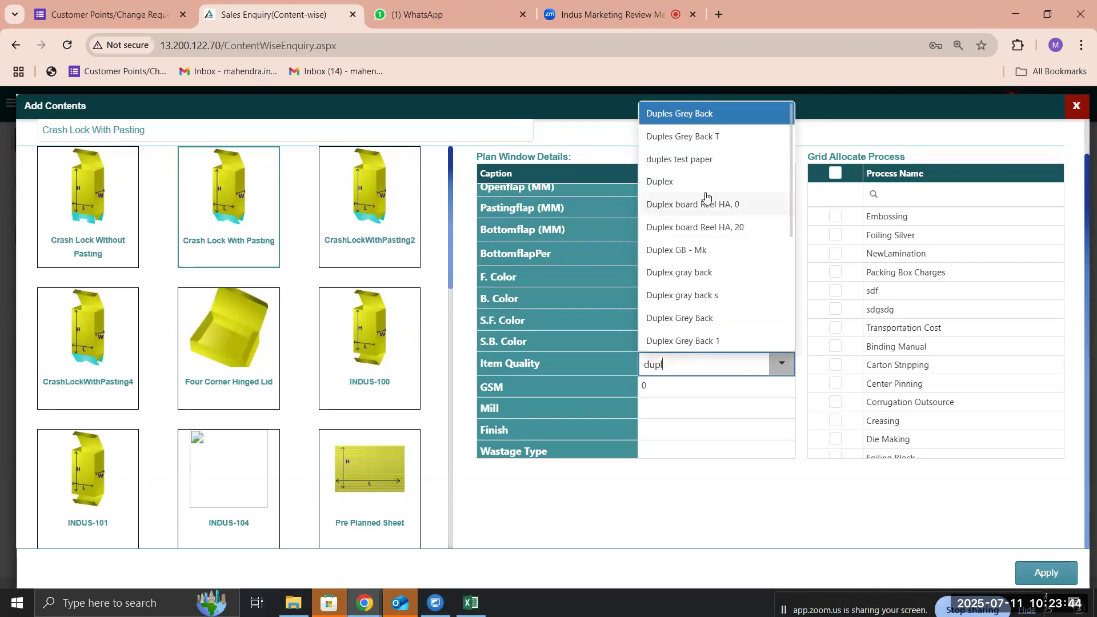
pyautogui.click(678, 278)
pyautogui.click(680, 383)
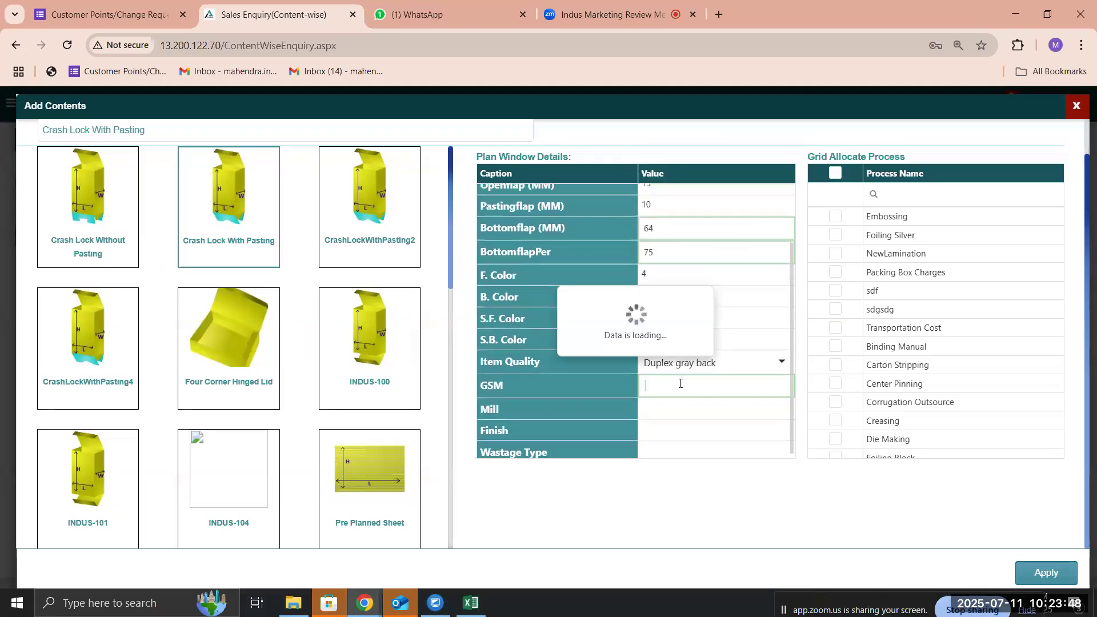
pyautogui.click(681, 384)
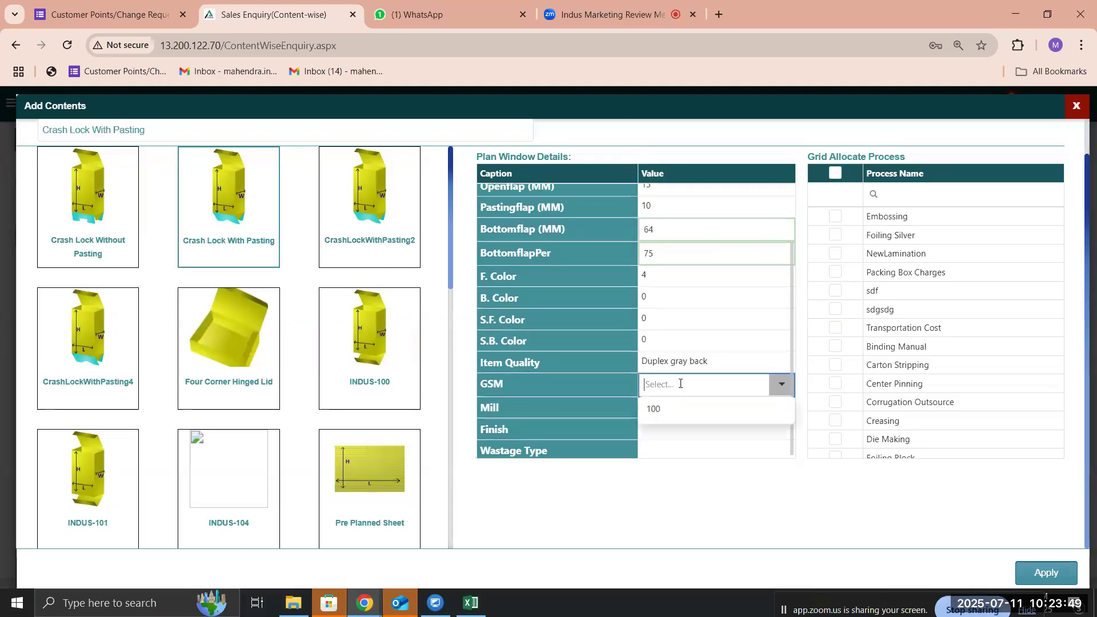
pyautogui.click(653, 410)
# - Set the carton's item quality to 320 GSM CYBER XLBOARD FSC and its GSM to 320
pyautogui.click(699, 362)
pyautogui.click(701, 361)
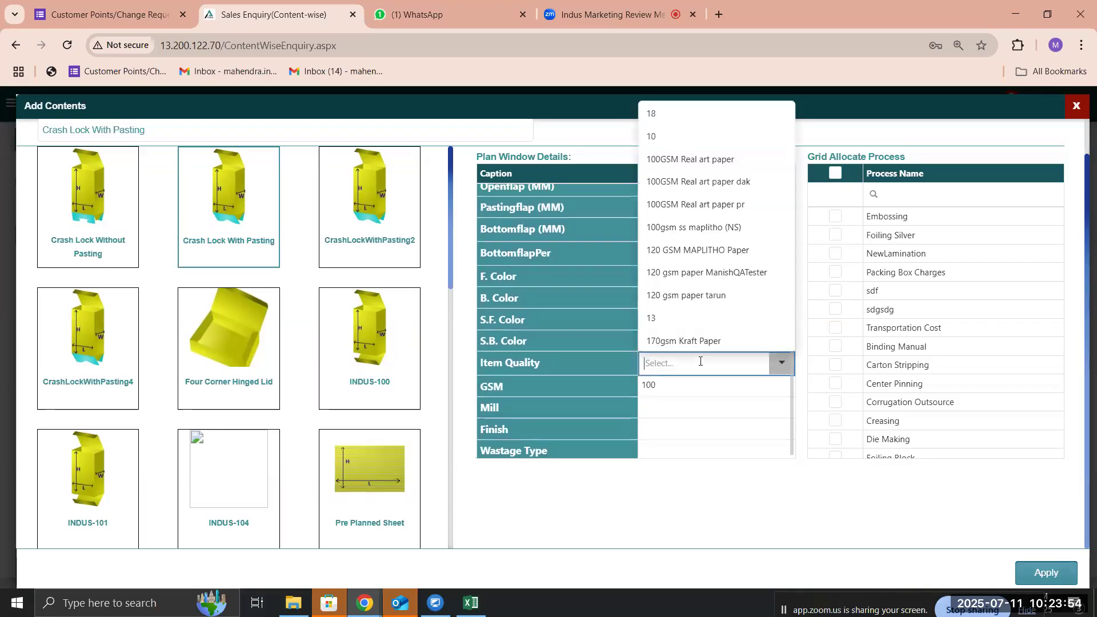
pyautogui.write('cyb')
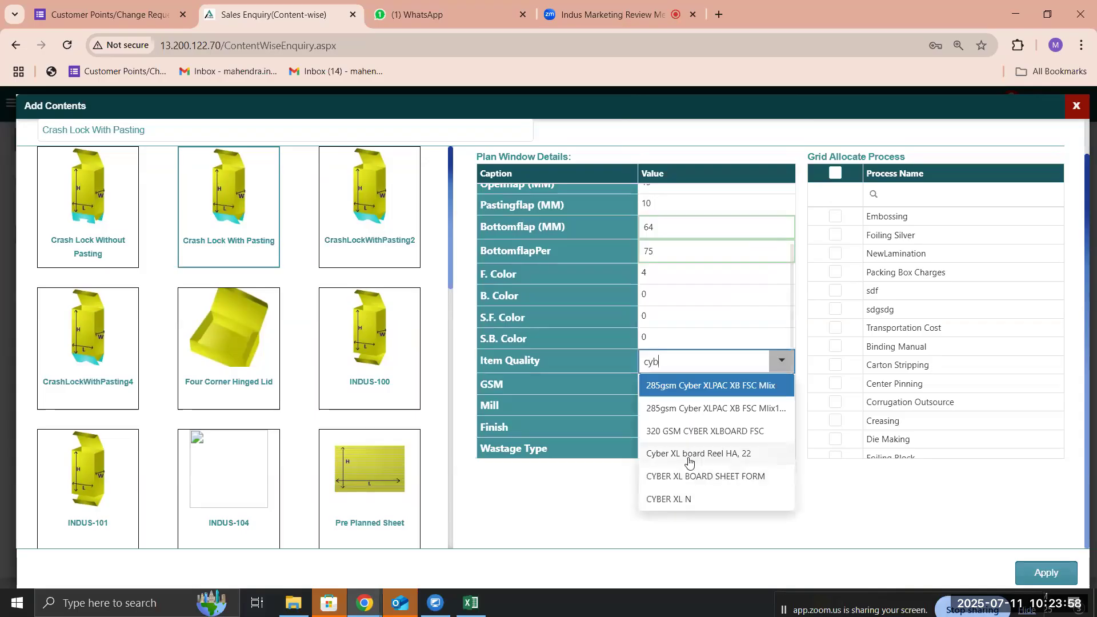
pyautogui.click(684, 439)
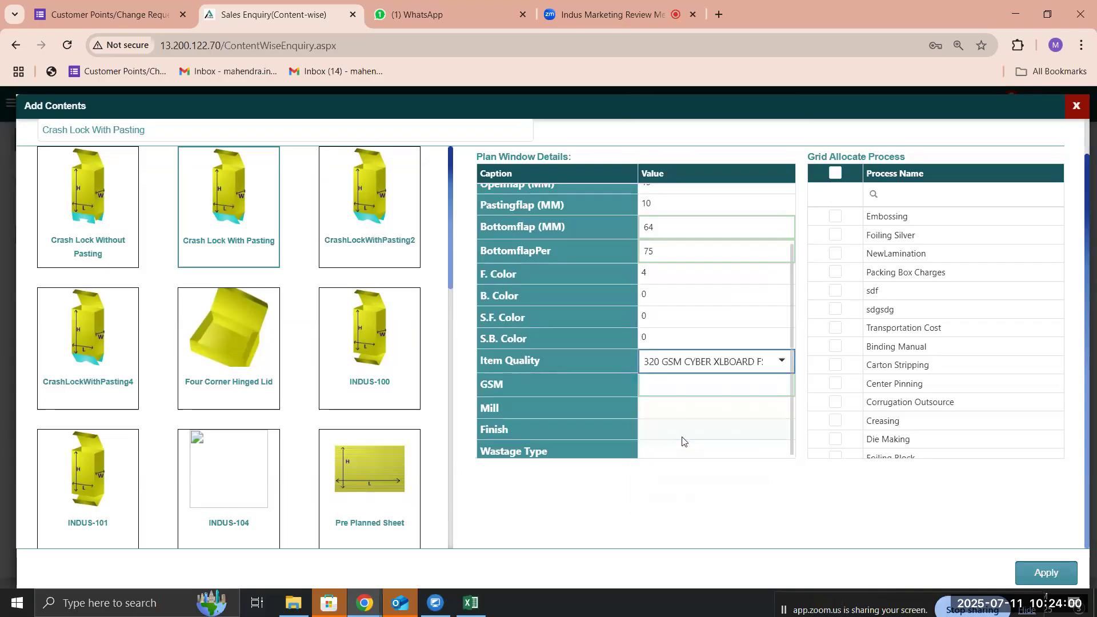
pyautogui.click(688, 385)
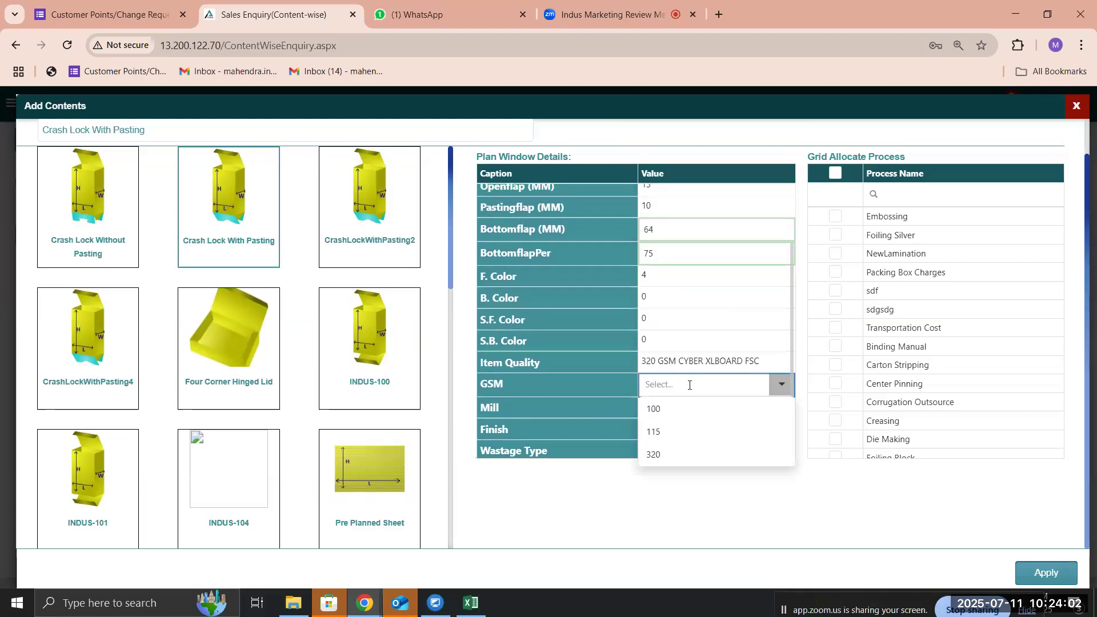
pyautogui.click(653, 453)
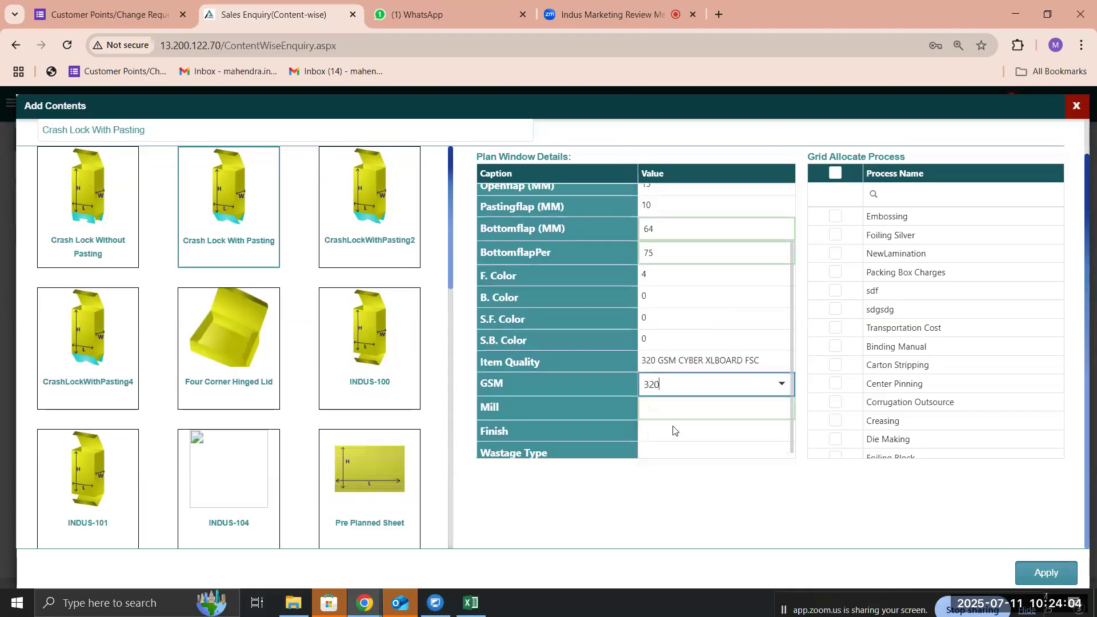
# - Set the mill of the carton's board to ITC
pyautogui.click(671, 412)
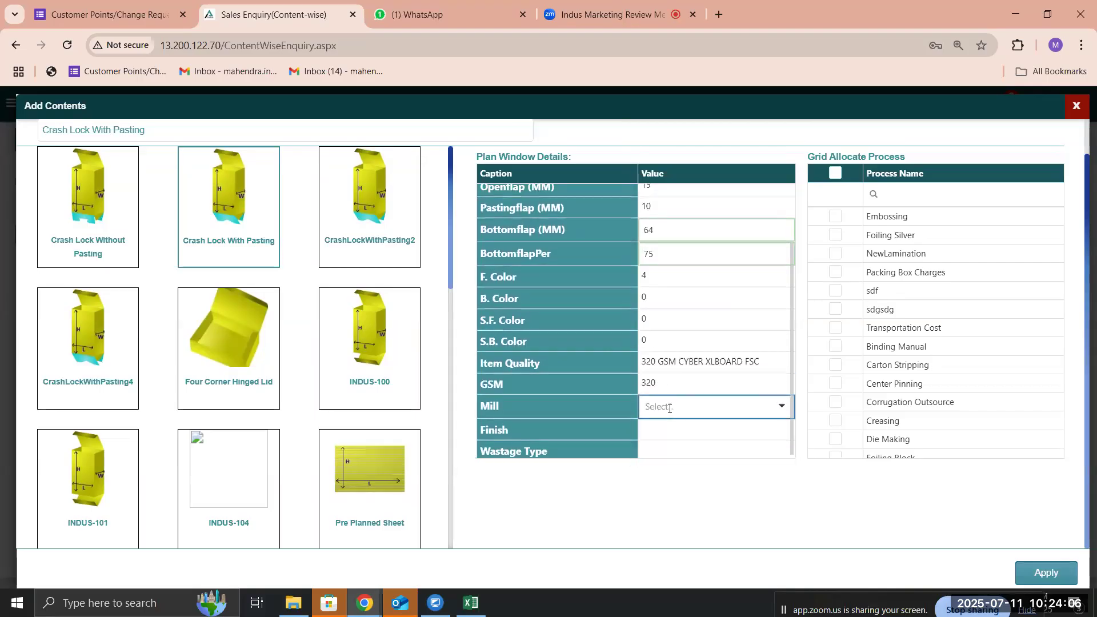
pyautogui.click(669, 408)
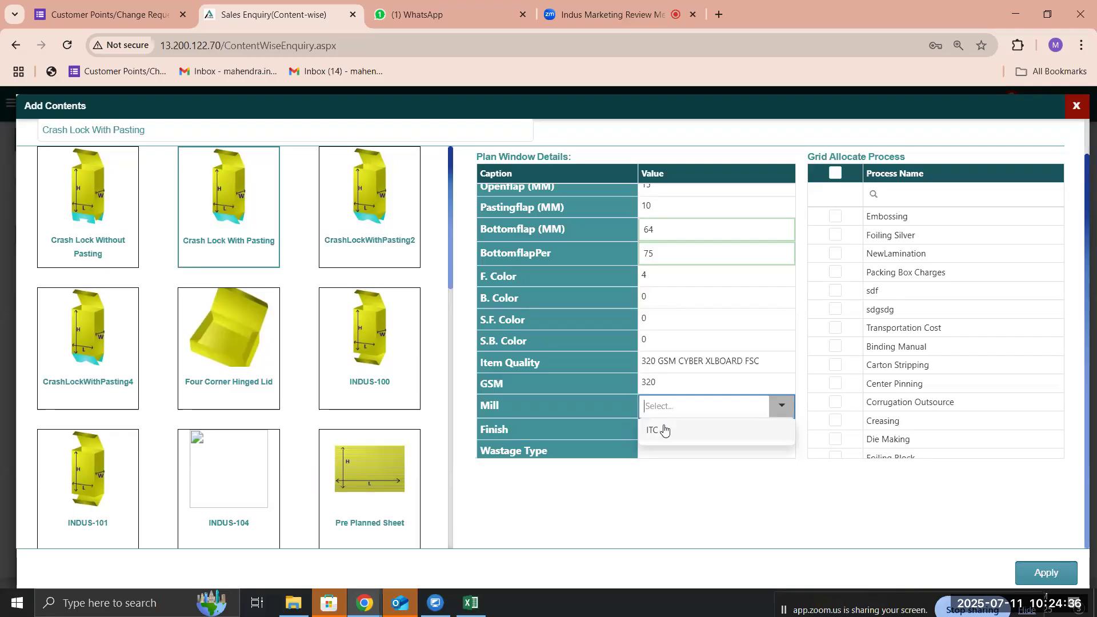
pyautogui.click(664, 430)
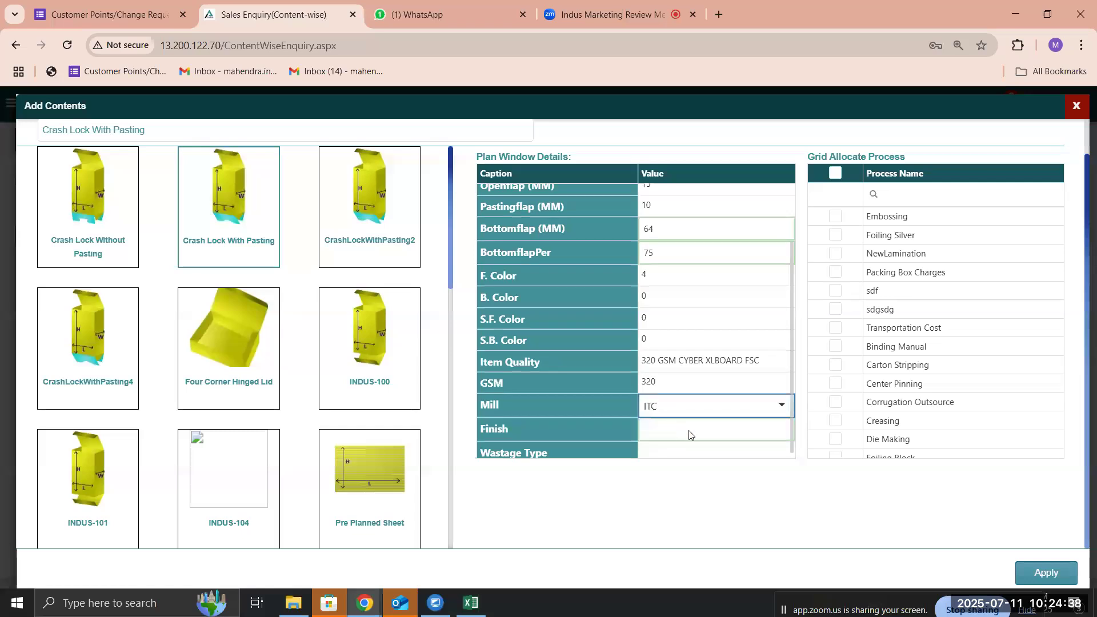
pyautogui.click(689, 435)
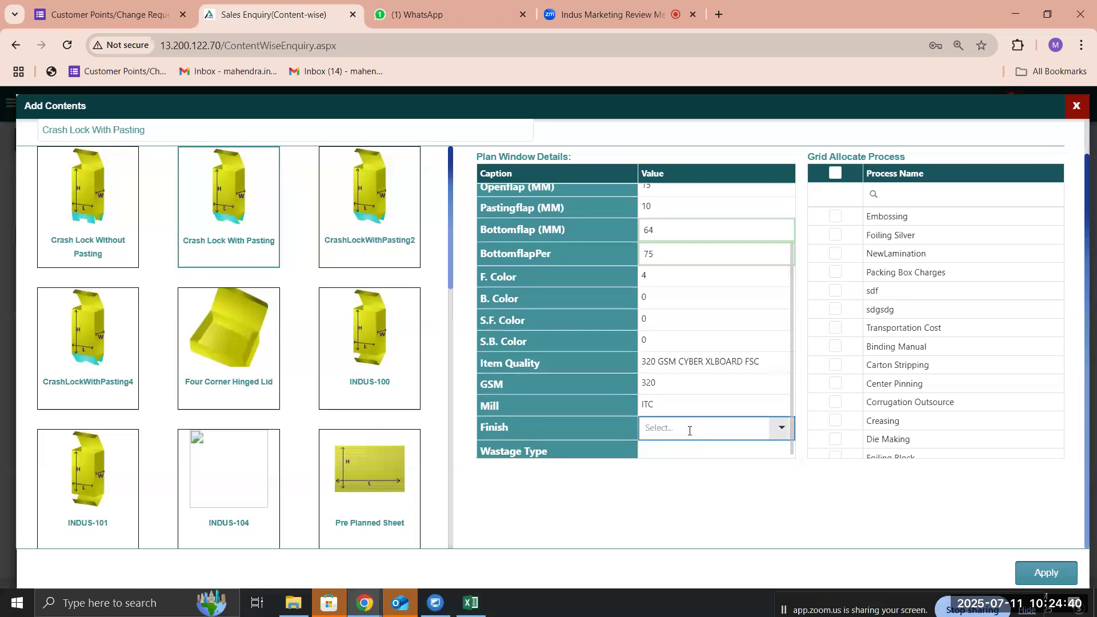
pyautogui.click(781, 433)
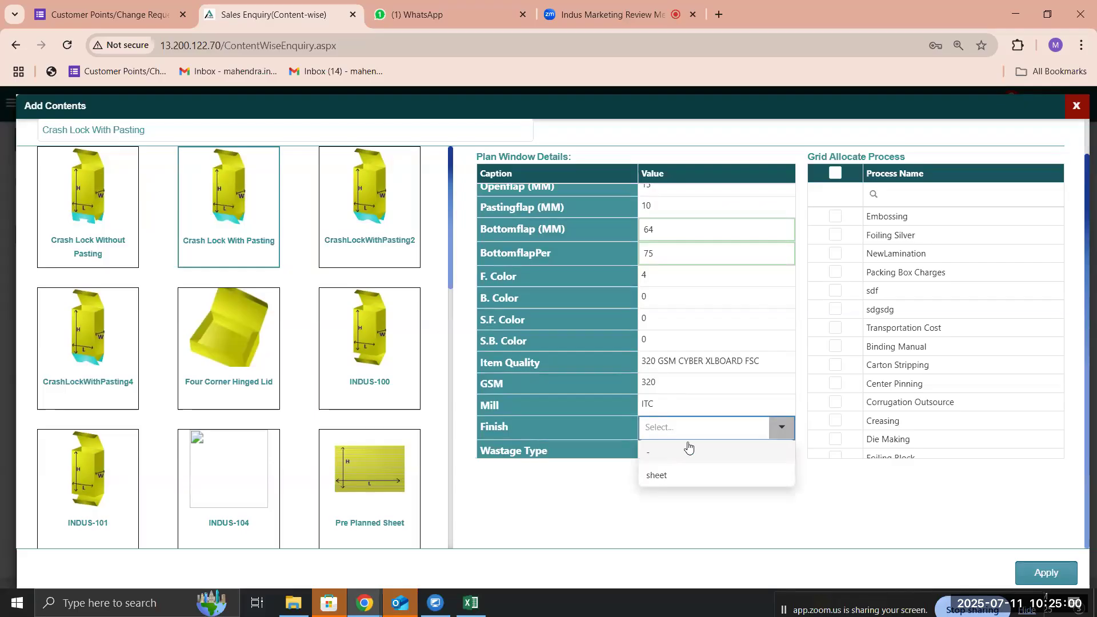
pyautogui.click(828, 449)
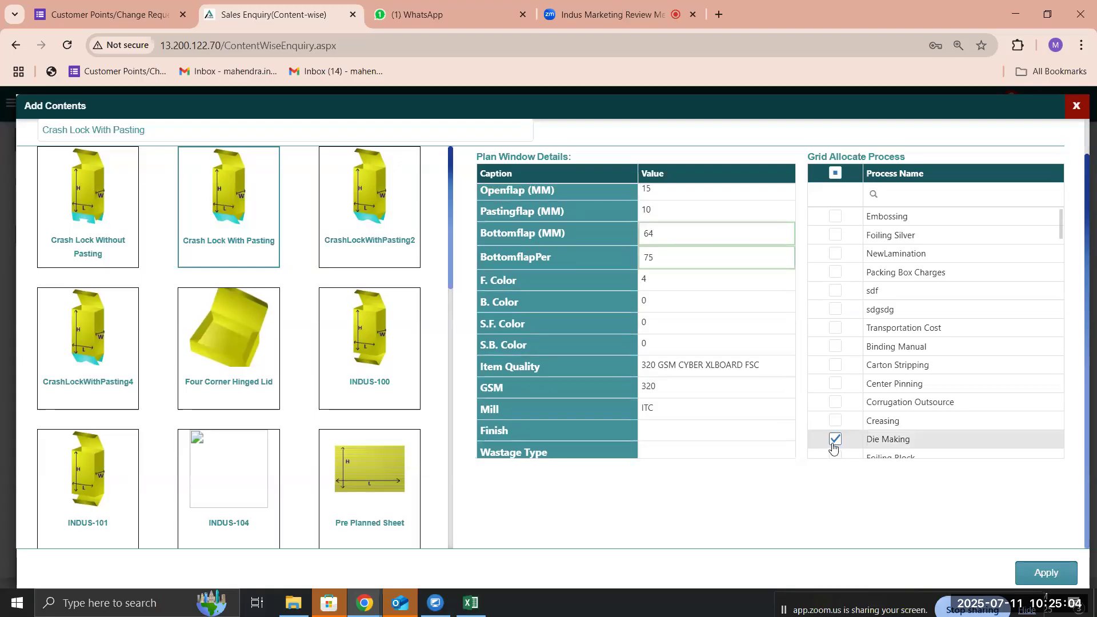
pyautogui.click(835, 439)
# - Try Percentage and Sheets as the carton's wastage type and settle on Machine Default
pyautogui.scroll(-1, 711, 451)
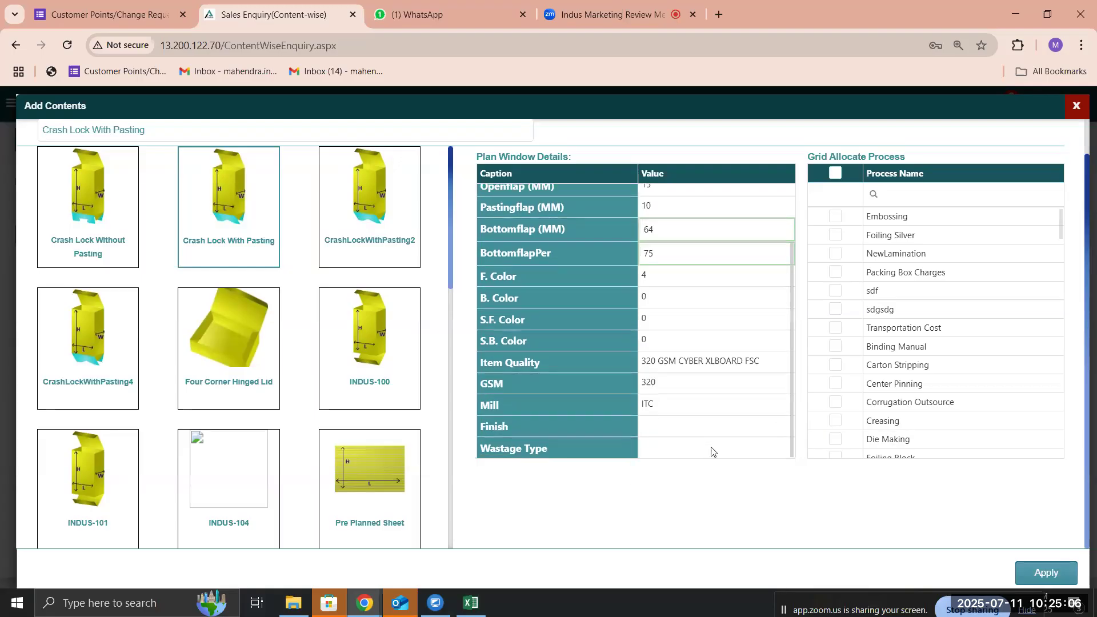
pyautogui.click(705, 450)
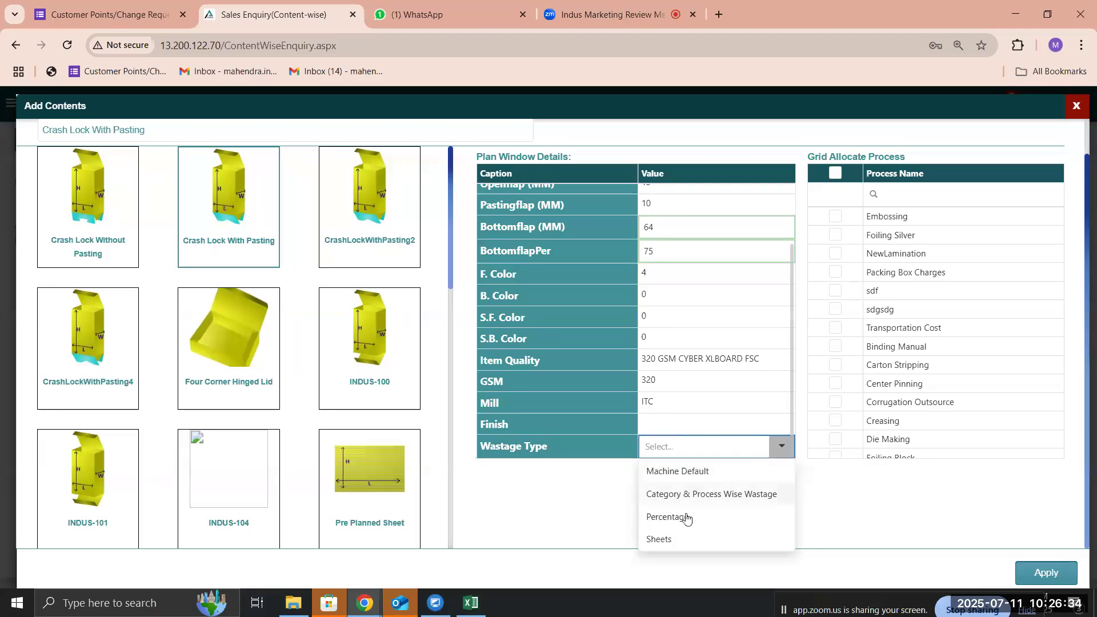
pyautogui.click(682, 517)
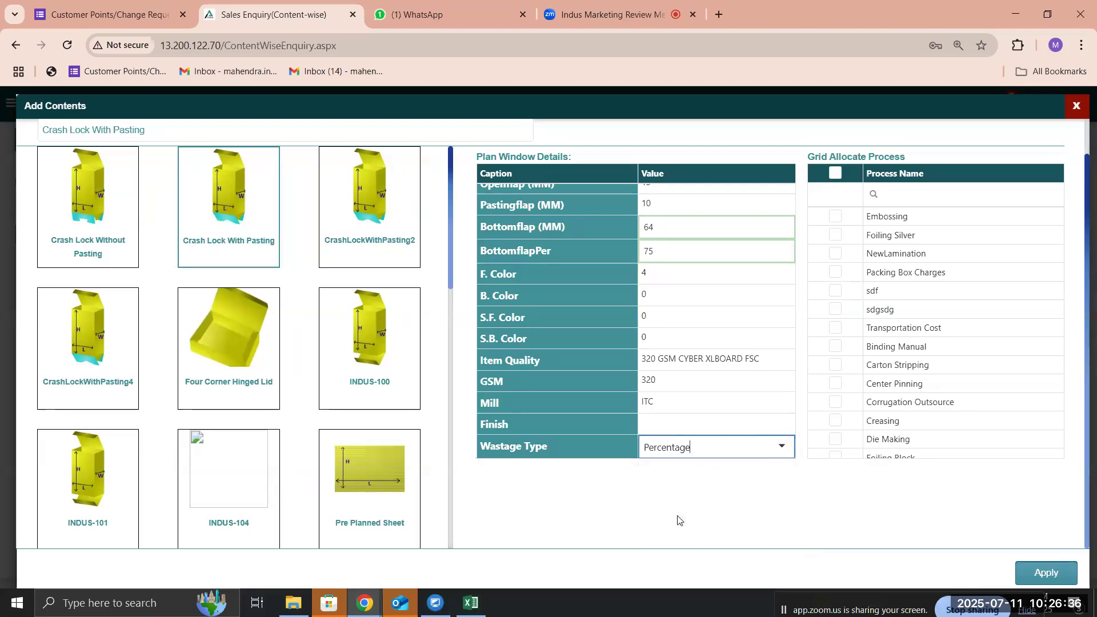
pyautogui.click(771, 453)
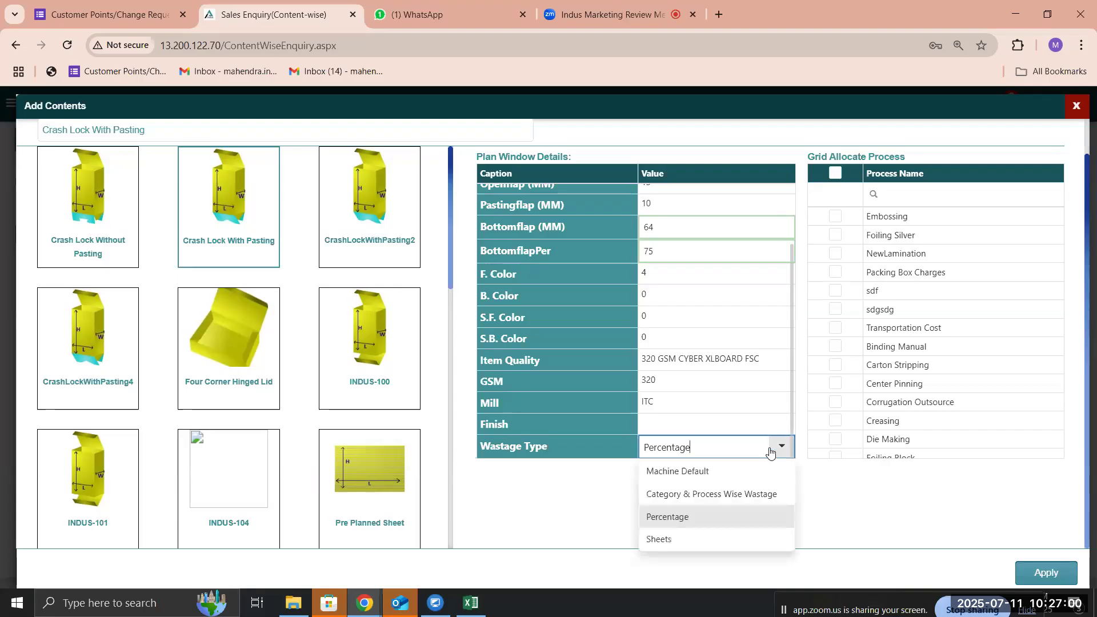
pyautogui.click(662, 539)
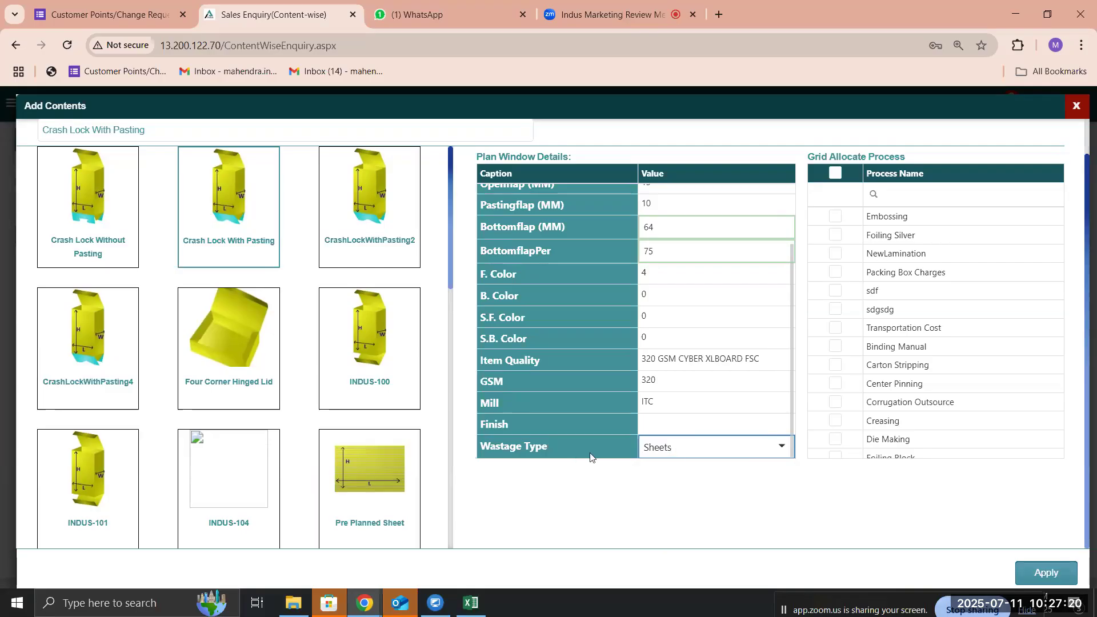
pyautogui.click(725, 448)
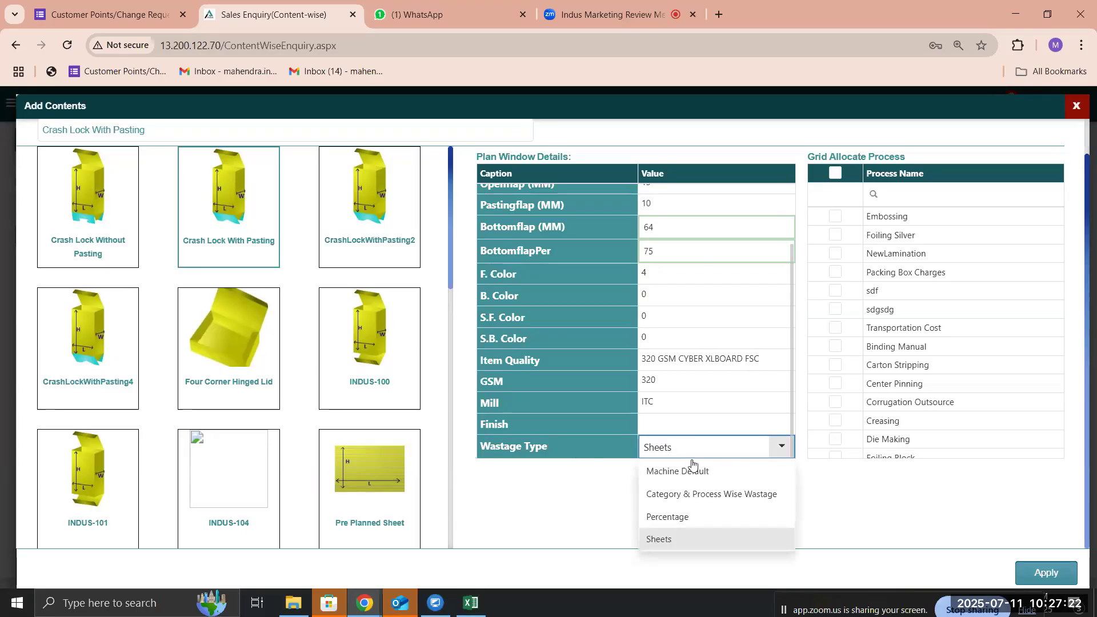
pyautogui.click(675, 469)
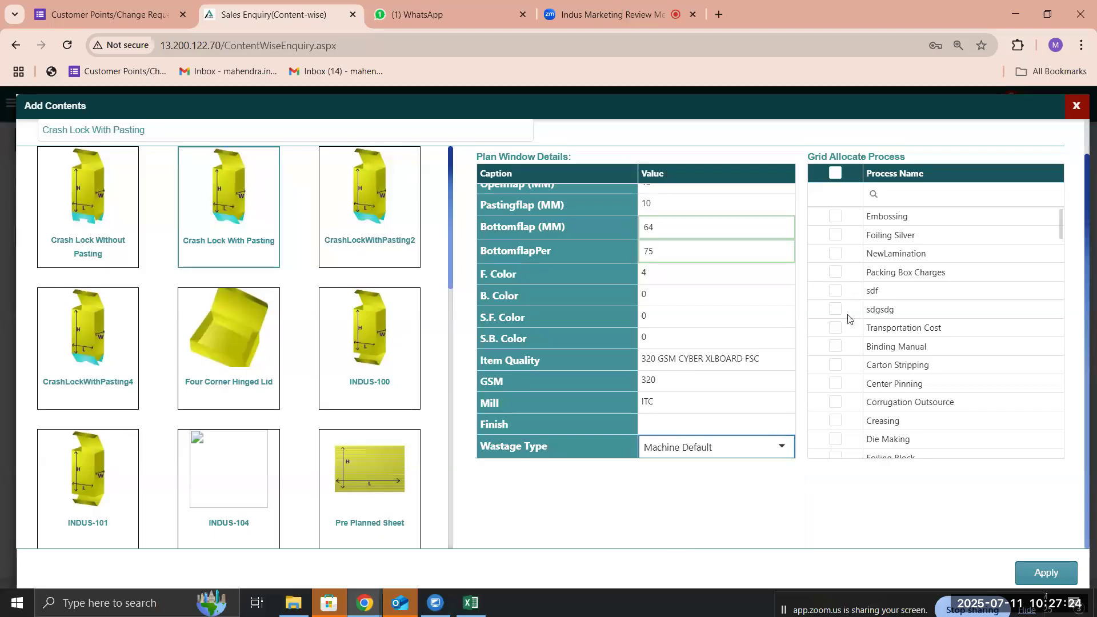
# - Allocate the F1 - Front Side Printing process to the carton
pyautogui.scroll(2, 748, 319)
pyautogui.scroll(-10, 903, 292)
pyautogui.scroll(-5, 903, 291)
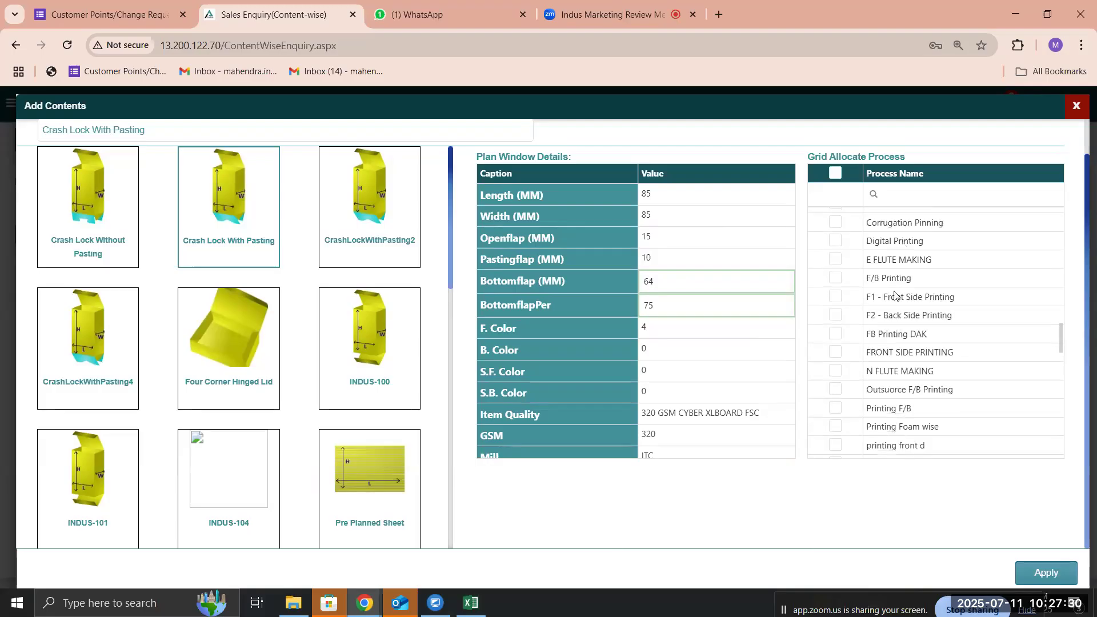
pyautogui.click(834, 297)
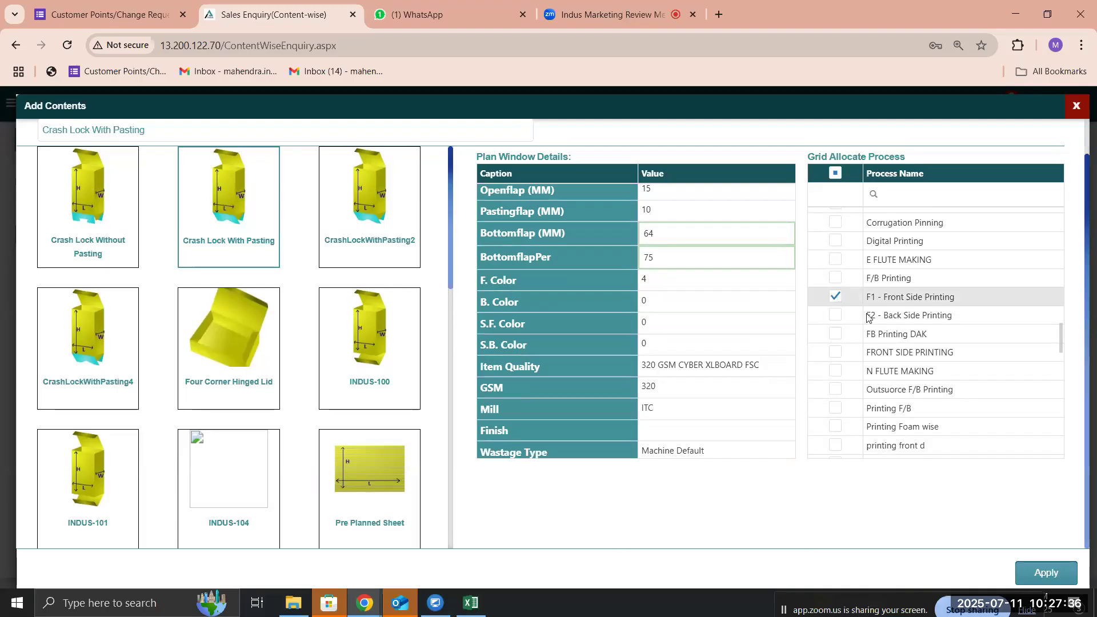
# - Find the plate process by searching for "plate" and allocate Plate Making to the carton
pyautogui.scroll(2, 868, 317)
pyautogui.scroll(-5, 868, 317)
pyautogui.scroll(6, 867, 317)
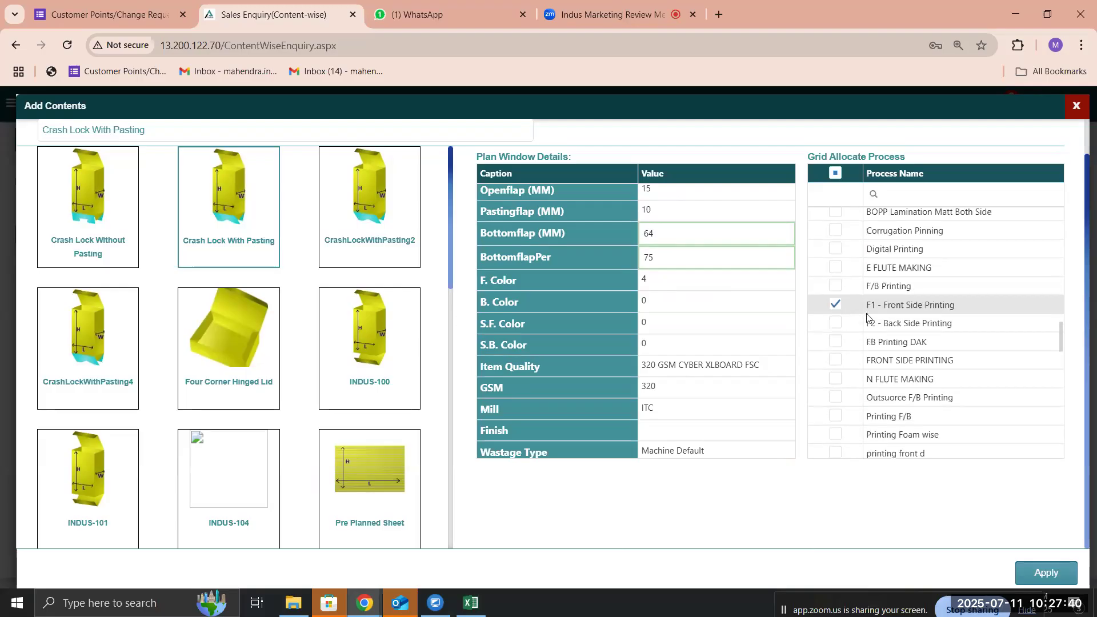
pyautogui.click(905, 194)
pyautogui.write('plate')
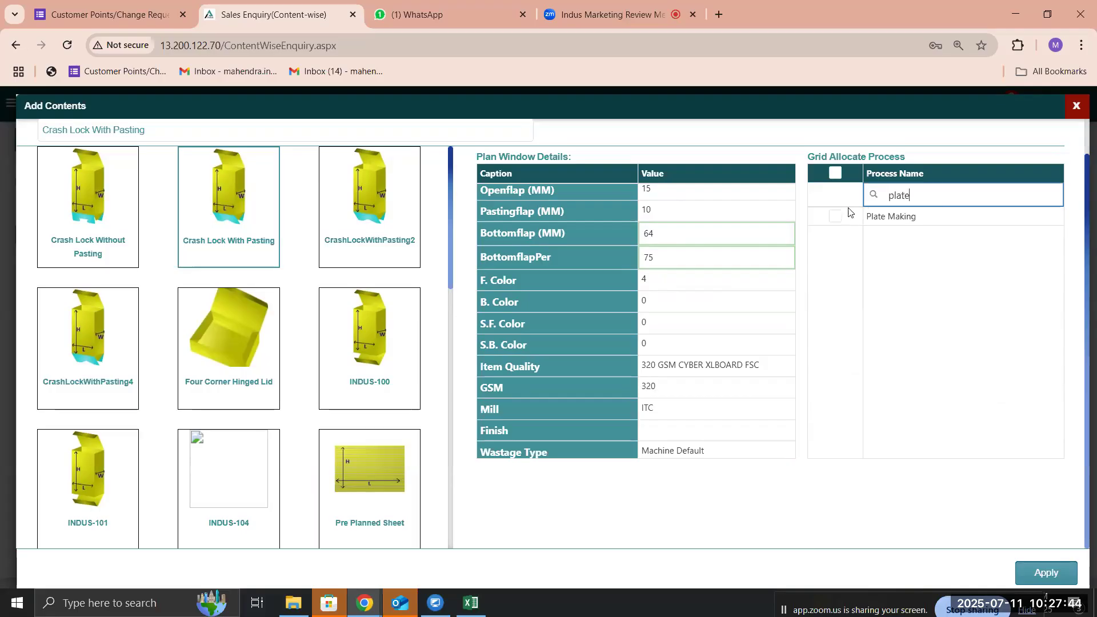
pyautogui.click(836, 217)
# - Filter the processes by "cutt" and allocate Cutting pre to the carton
pyautogui.doubleClick(926, 192)
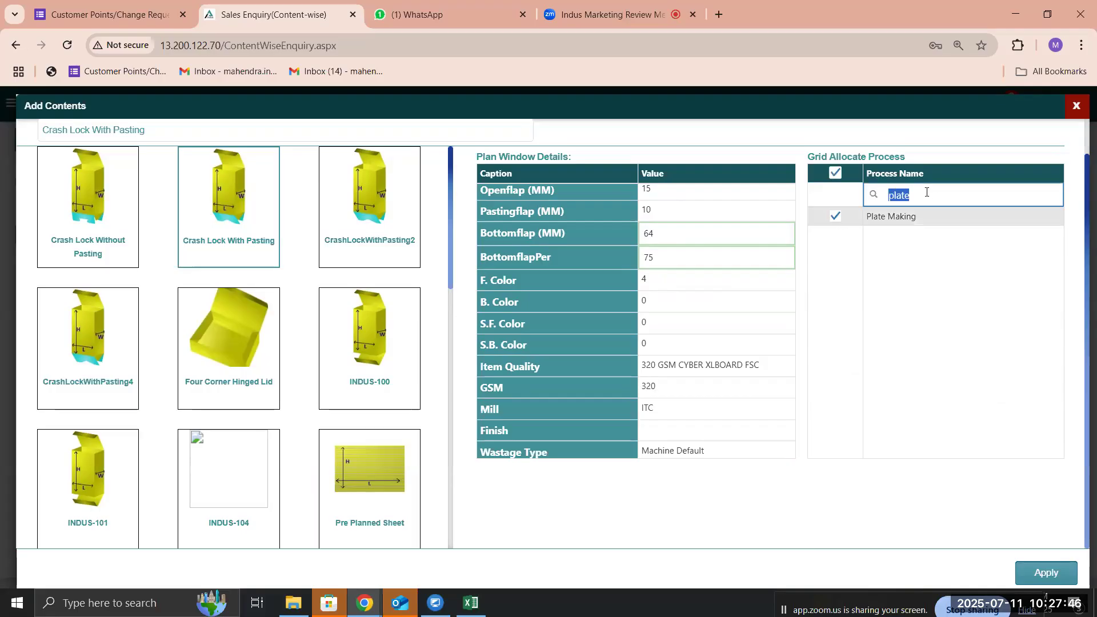
pyautogui.write('cutt')
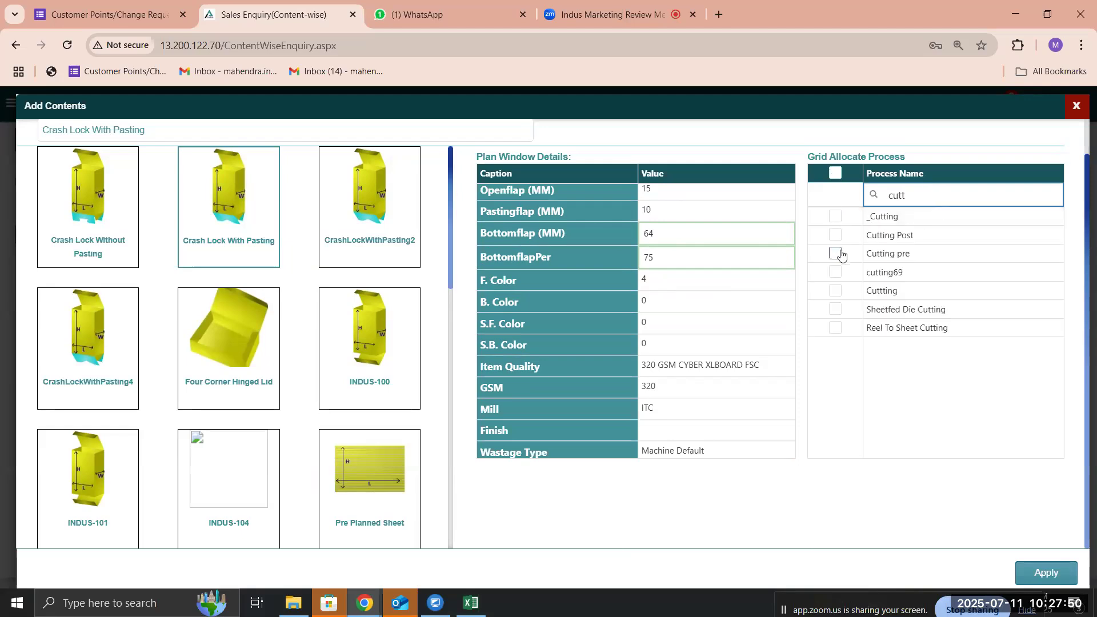
pyautogui.click(837, 253)
# - Filter the processes by "Uv" and allocate UV Coating to the carton
pyautogui.click(908, 198)
pyautogui.doubleClick(908, 198)
pyautogui.press('BackSpace')
pyautogui.write('Uv')
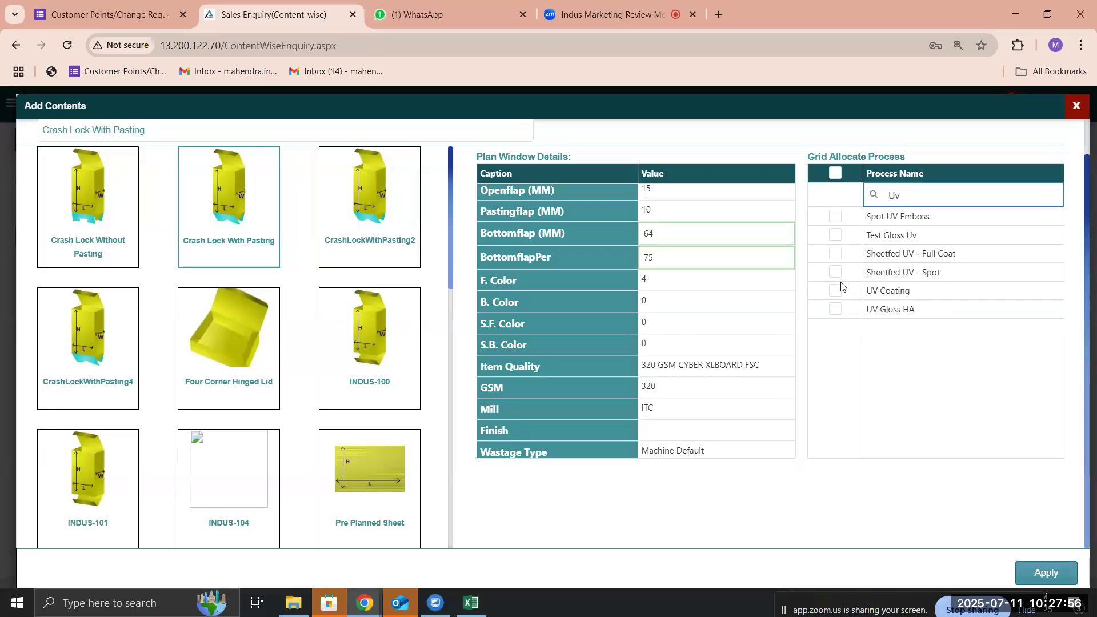
pyautogui.click(835, 292)
# - Filter the processes by "Die" and allocate Die Punching to the carton
pyautogui.click(903, 191)
pyautogui.doubleClick(903, 192)
pyautogui.press('BackSpace')
pyautogui.write('Die')
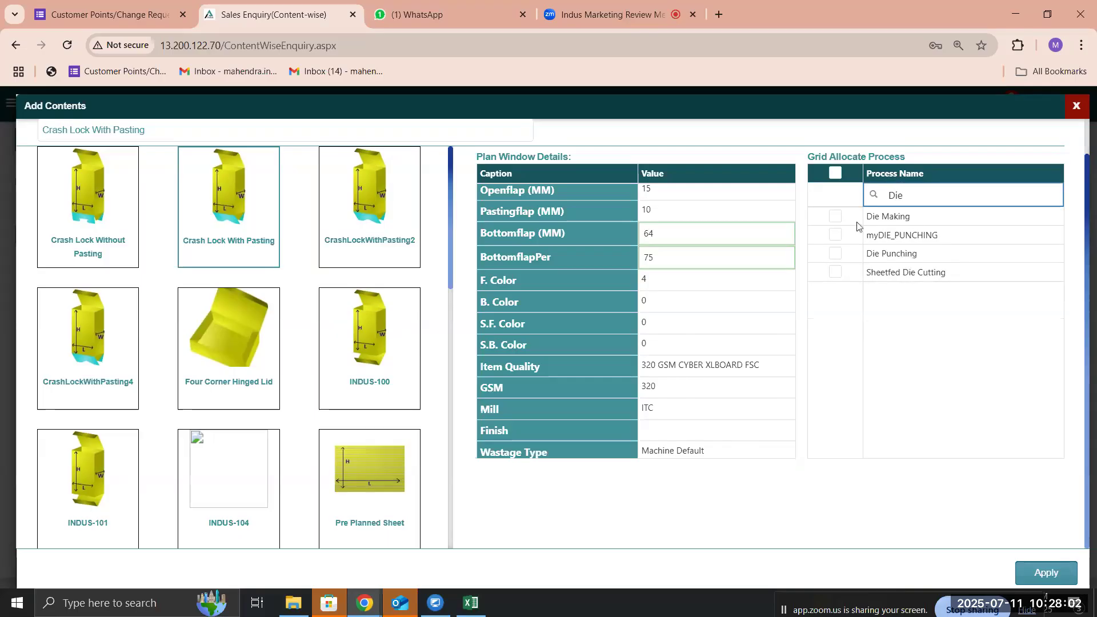
pyautogui.click(834, 254)
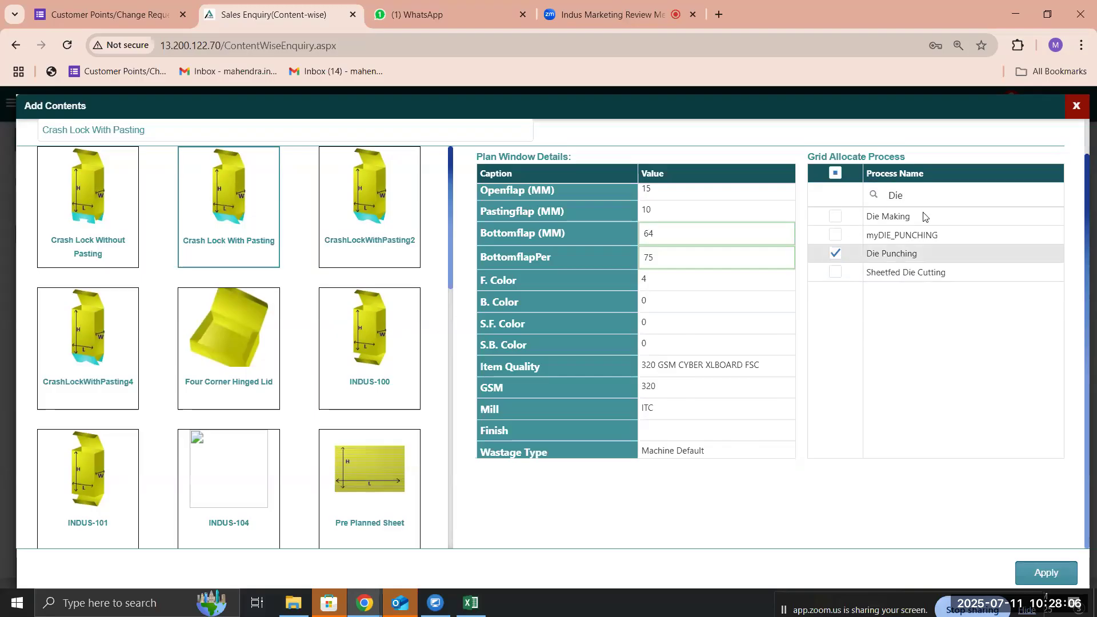
# - Filter the processes by "Pas" and allocate Box Pasting L to the carton
pyautogui.click(916, 189)
pyautogui.write('Pas')
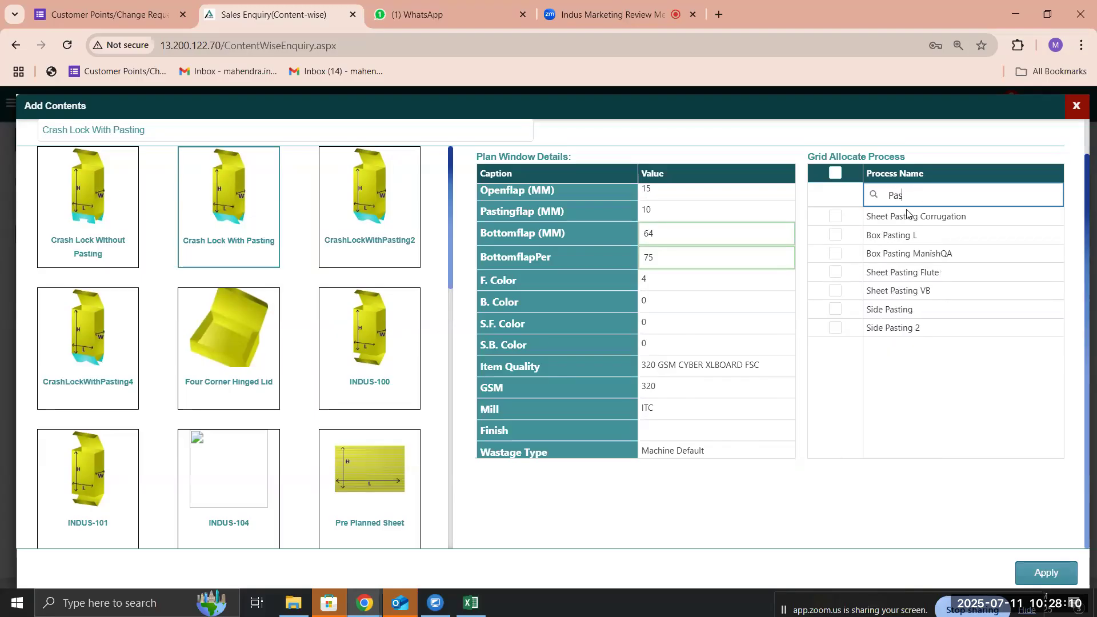
pyautogui.click(836, 235)
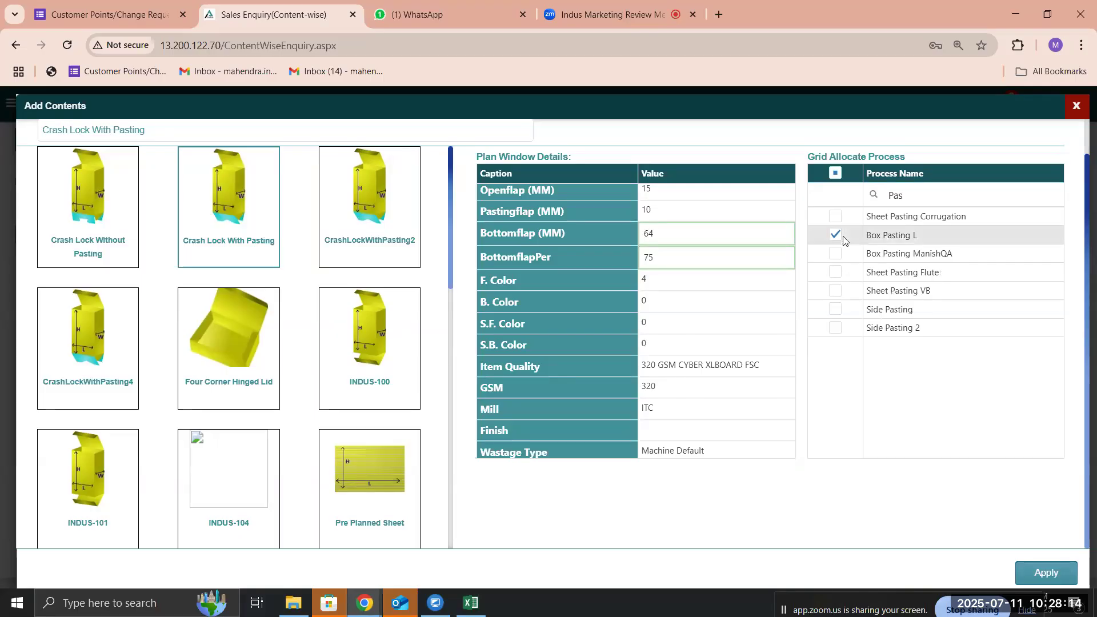
# - Filter the processes by "Pack", allocate Packing to the carton, and apply the content to the enquiry
pyautogui.doubleClick(910, 193)
pyautogui.press('BackSpace')
pyautogui.write('Pack')
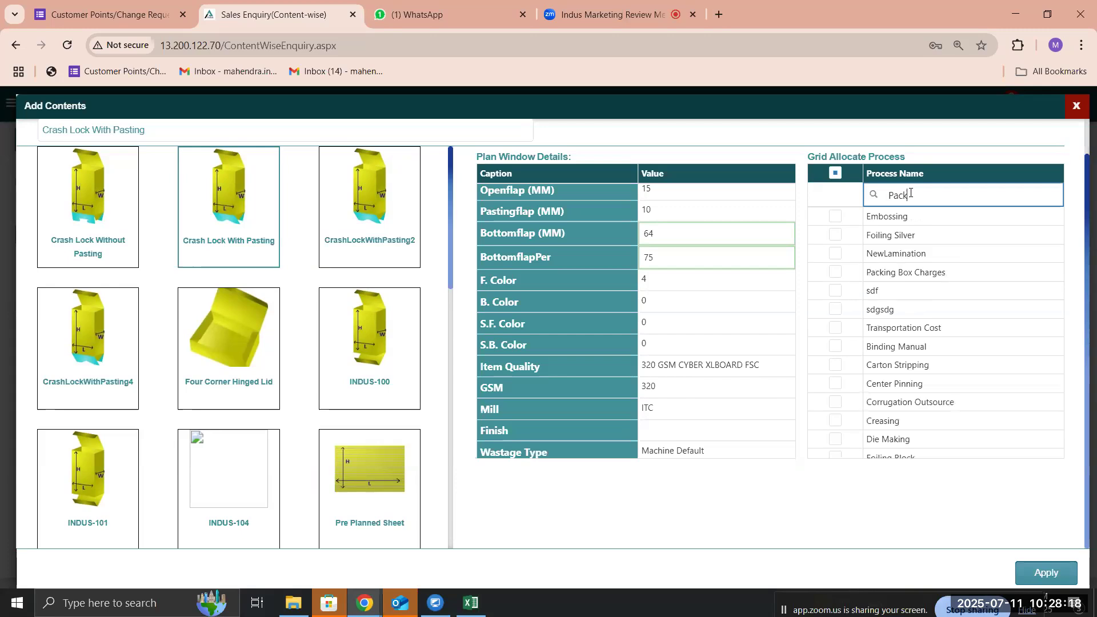
pyautogui.click(834, 234)
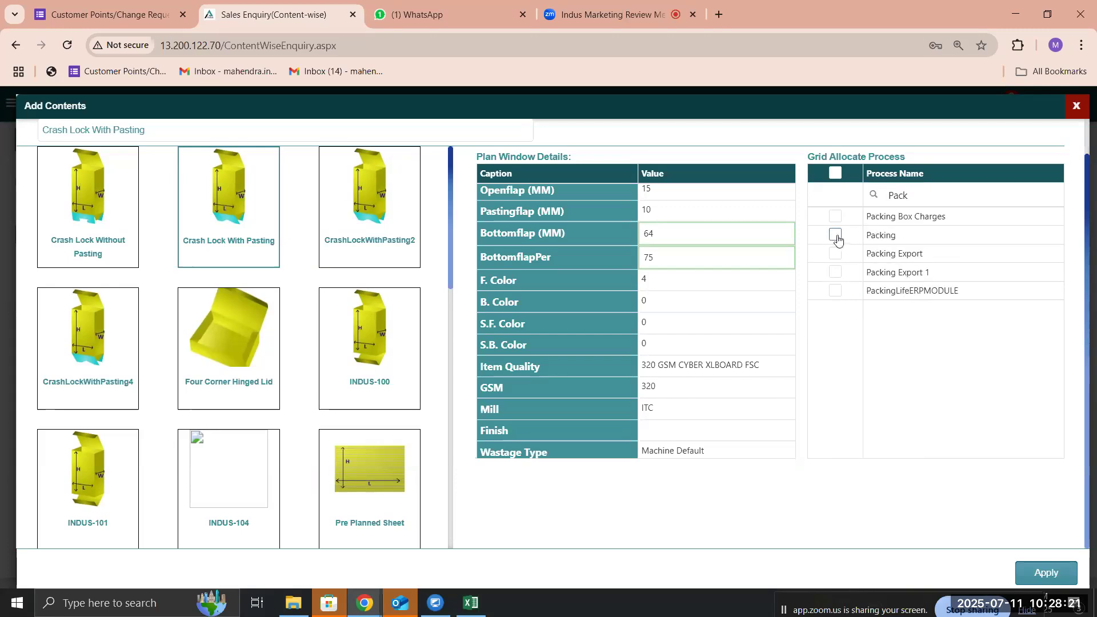
pyautogui.click(1035, 573)
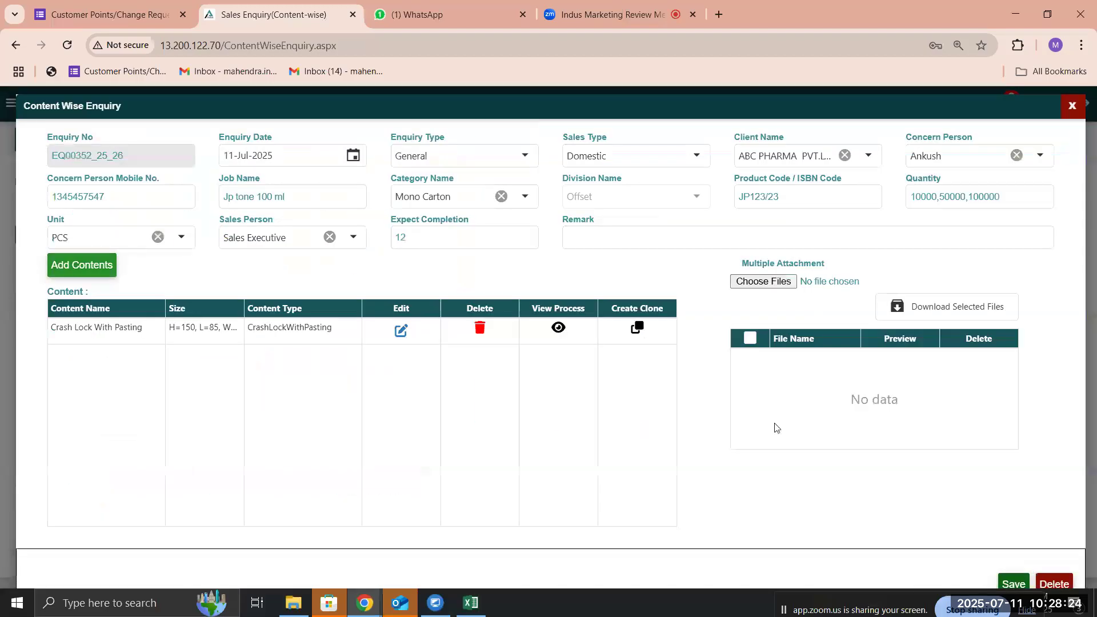
# - Review the allocated processes and their charge types for the Crash Lock With Pasting content, then close the list
pyautogui.click(557, 329)
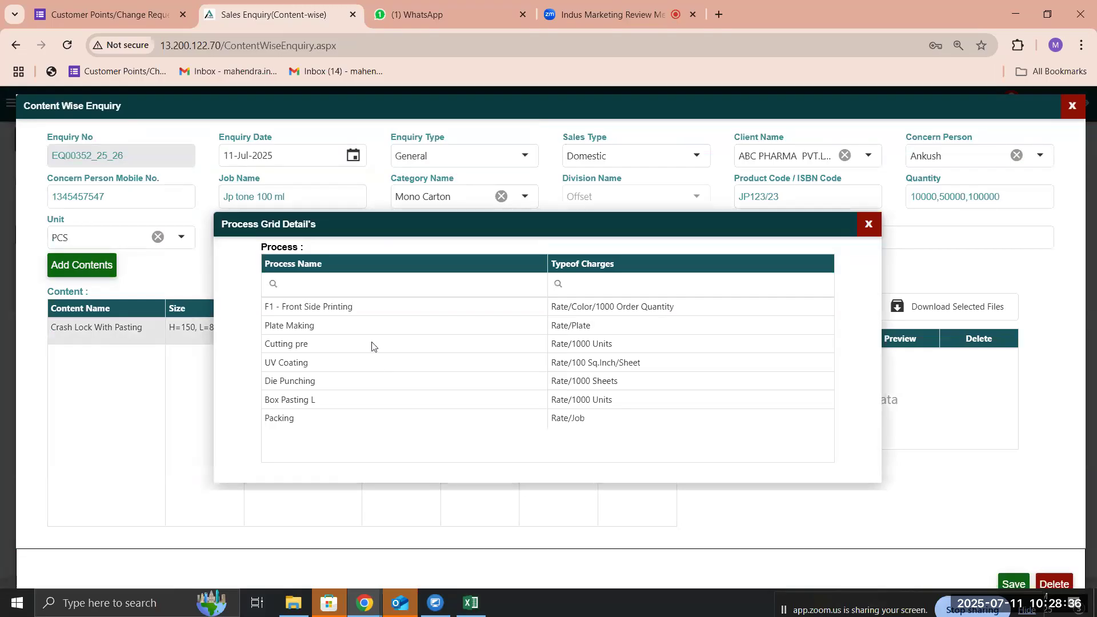
pyautogui.click(307, 311)
pyautogui.moveTo(319, 325); pyautogui.dragTo(344, 348)
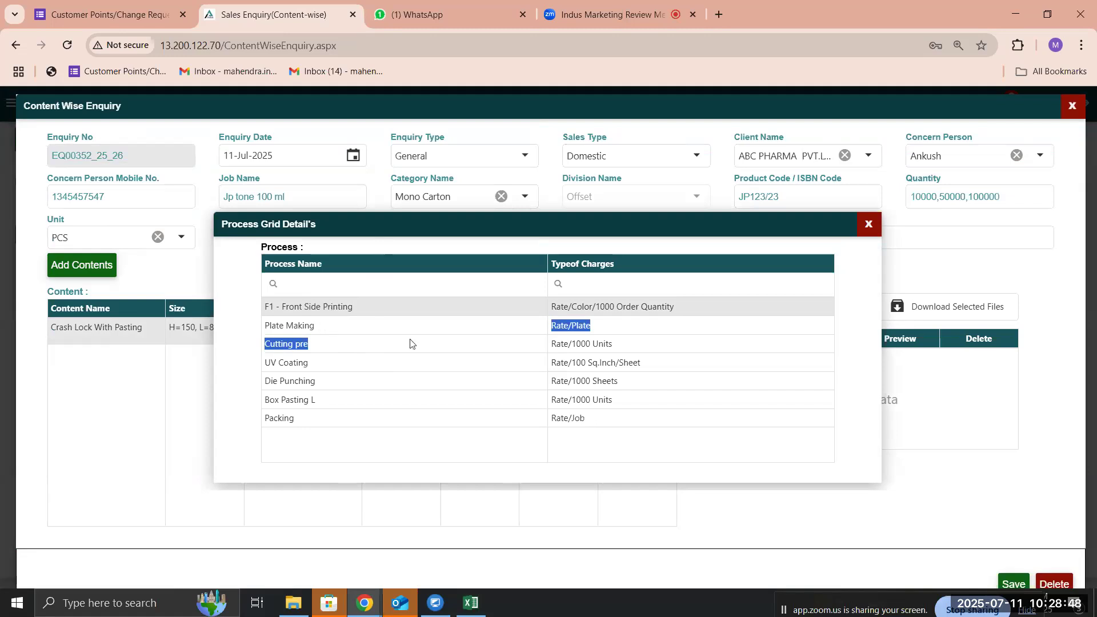
pyautogui.click(355, 358)
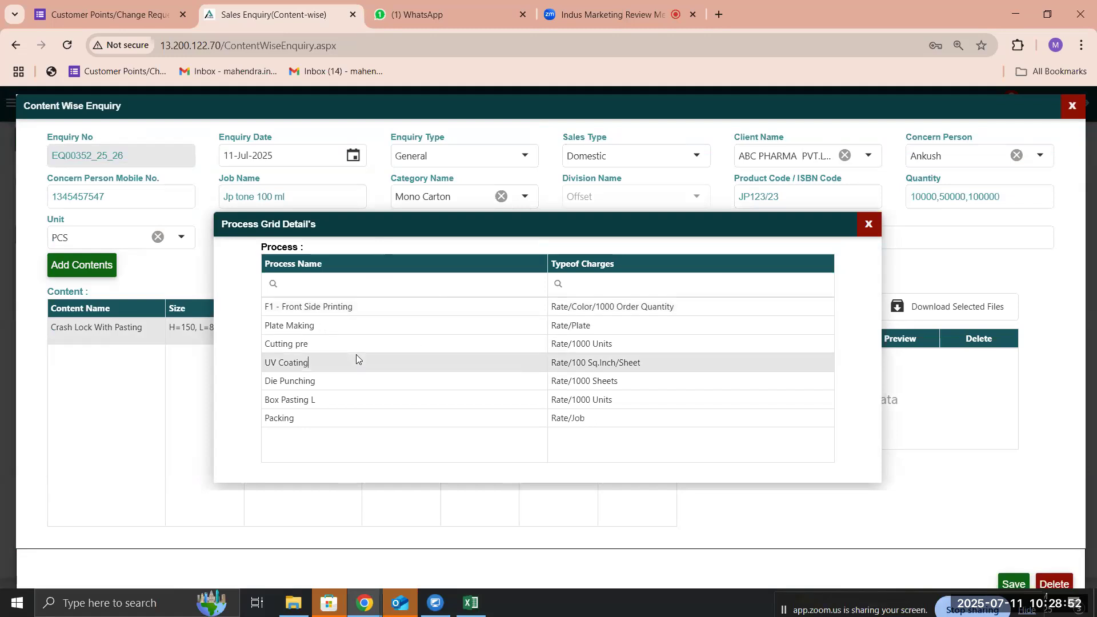
pyautogui.click(870, 225)
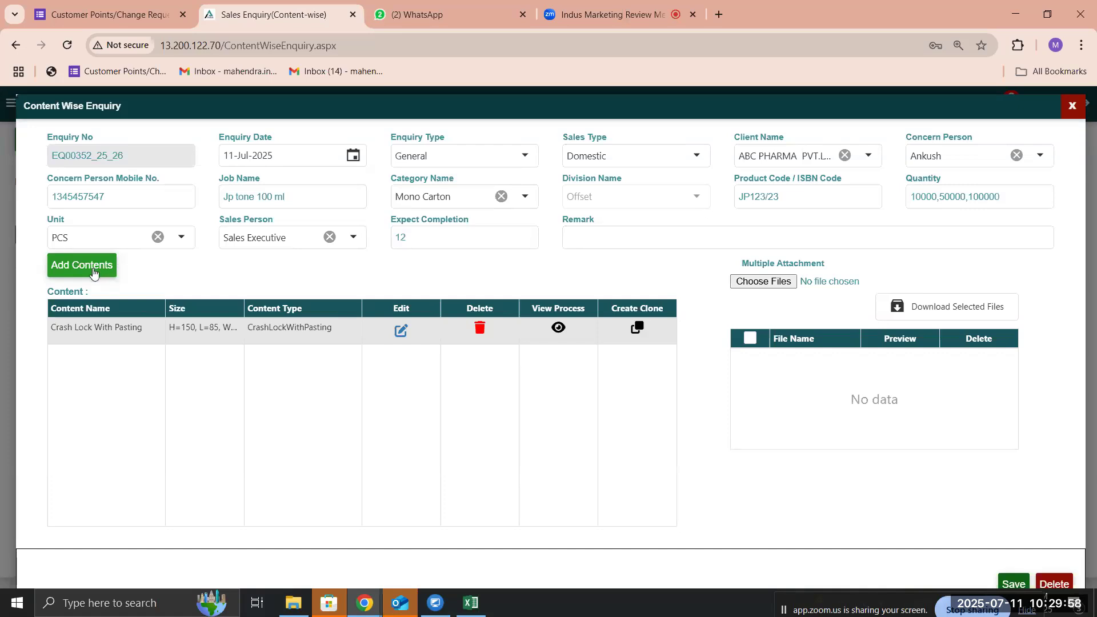
# - Save the sales enquiry with its single Crash Lock With Pasting content and confirm the save
pyautogui.click(93, 268)
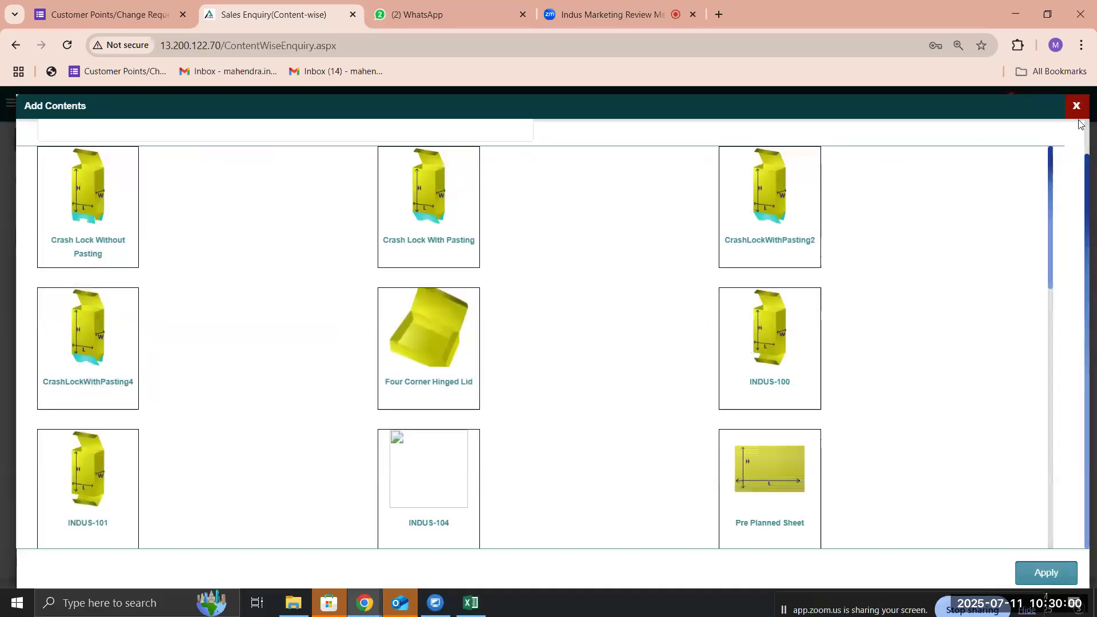
pyautogui.click(1076, 106)
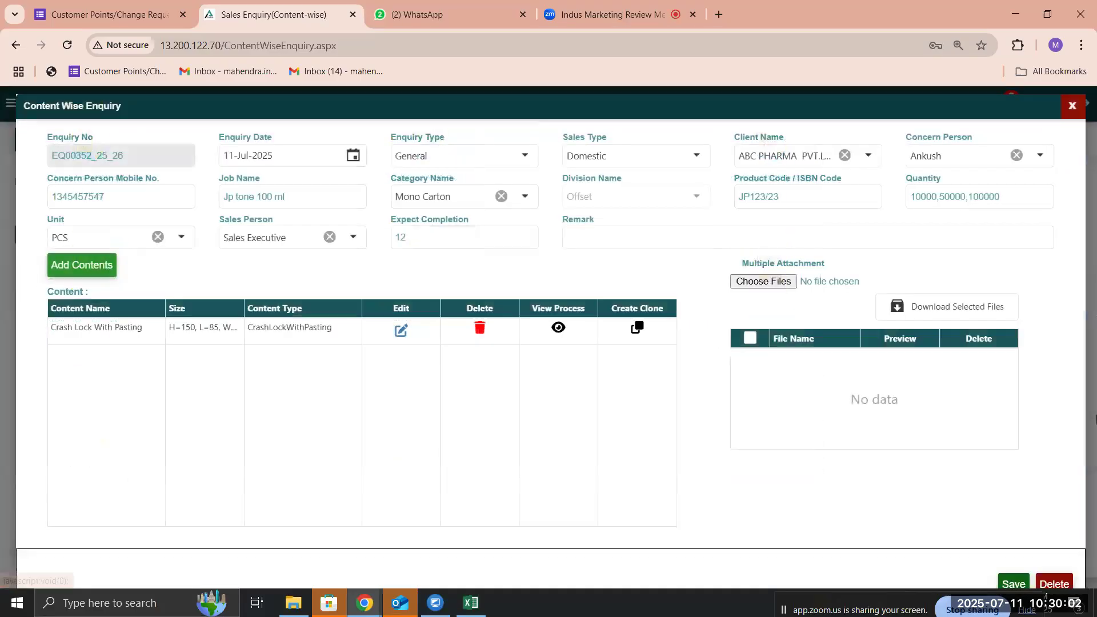
pyautogui.click(1012, 584)
pyautogui.click(577, 440)
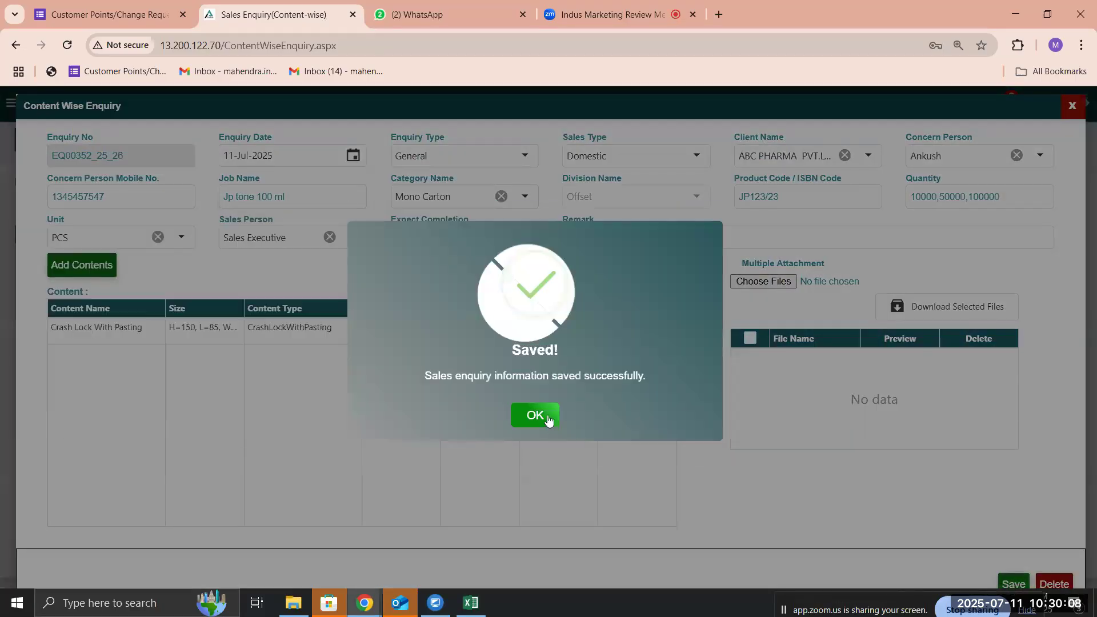
pyautogui.click(536, 415)
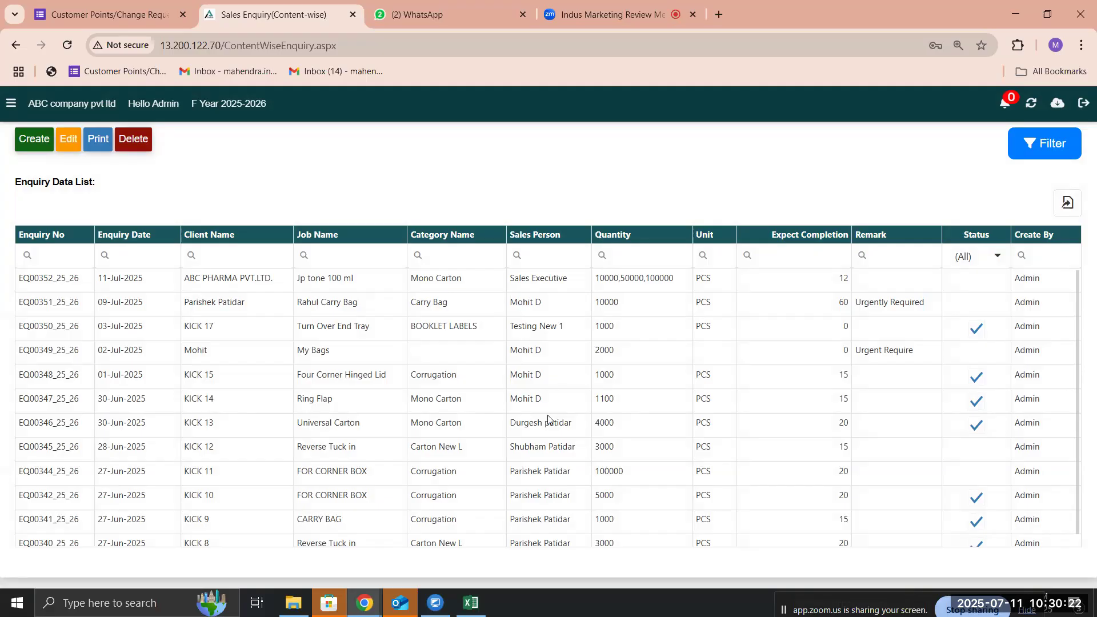
# - Open the Ledger Master from the masters and show its Clients ledger
pyautogui.click(218, 278)
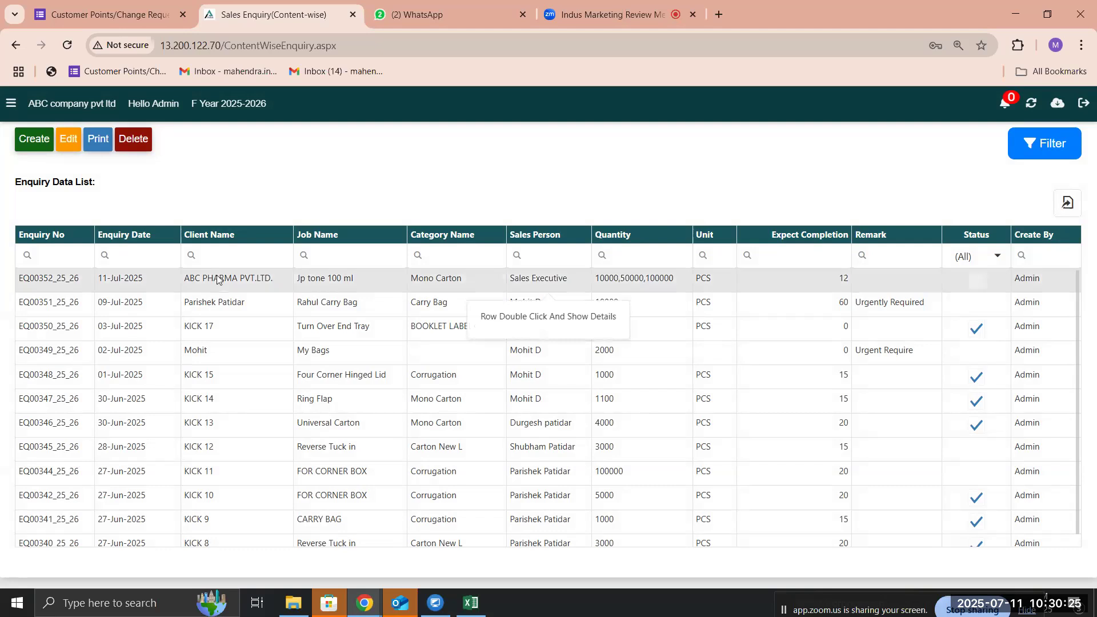
pyautogui.click(11, 103)
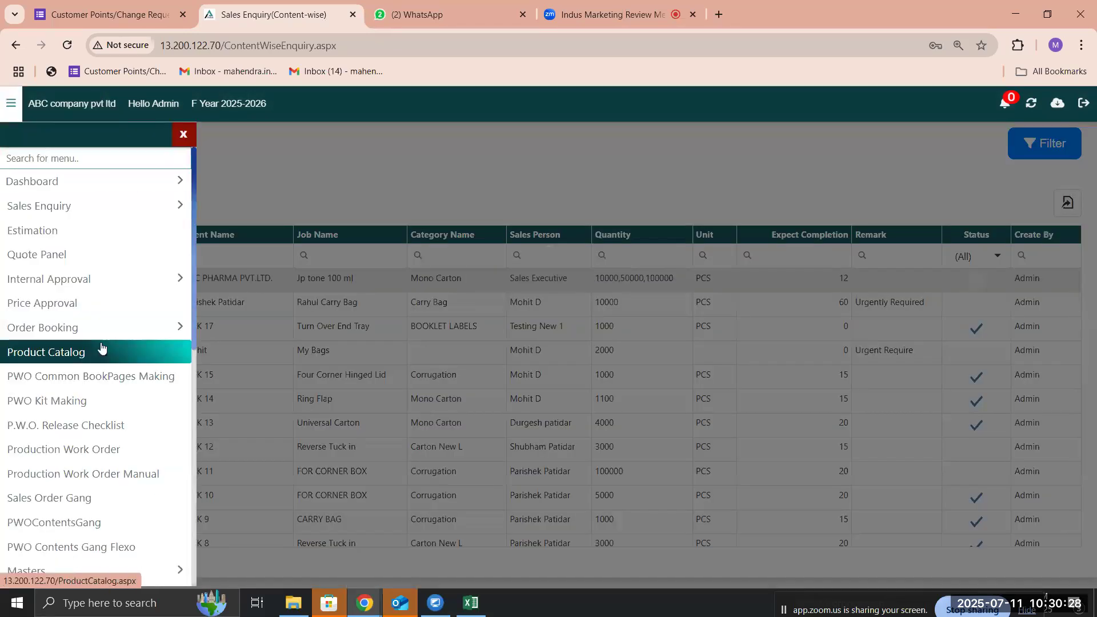
pyautogui.scroll(-3, 101, 346)
pyautogui.click(50, 410)
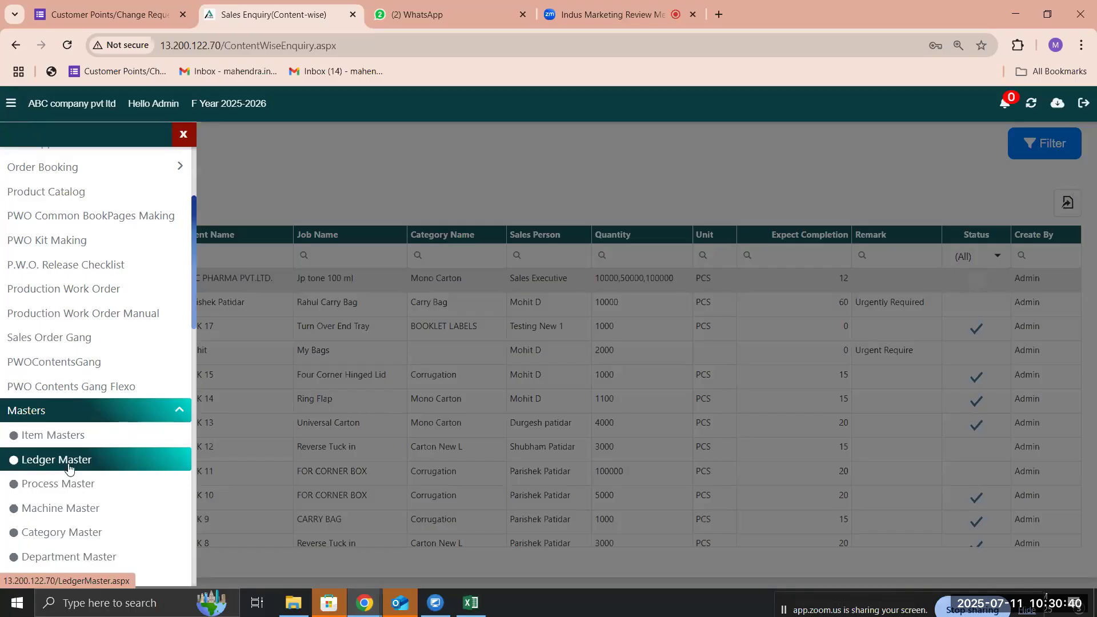
pyautogui.click(68, 467)
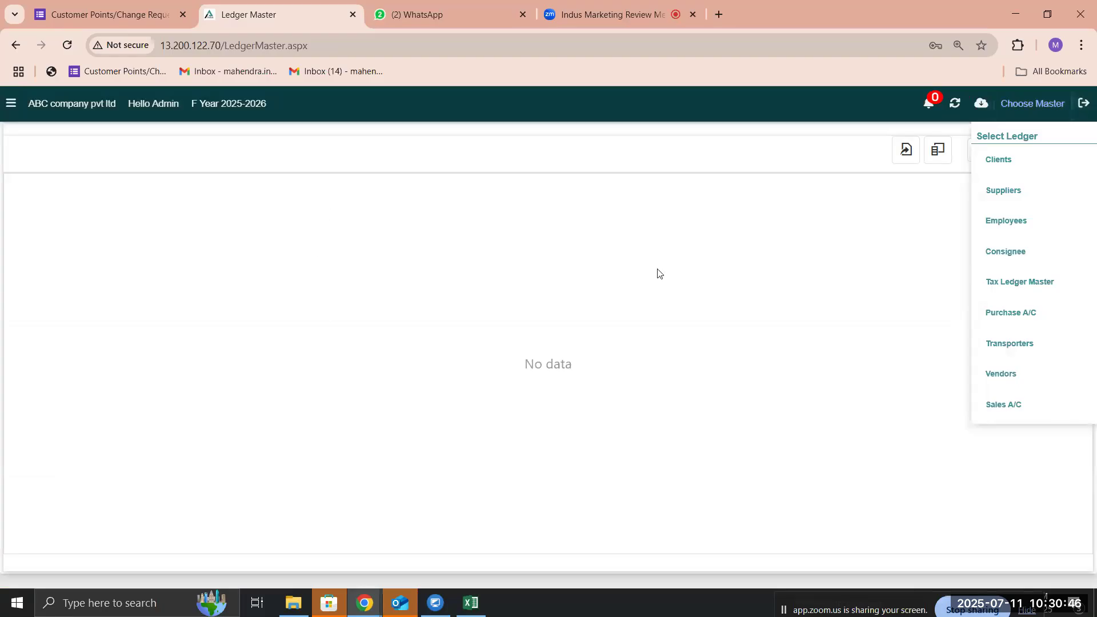
pyautogui.click(999, 161)
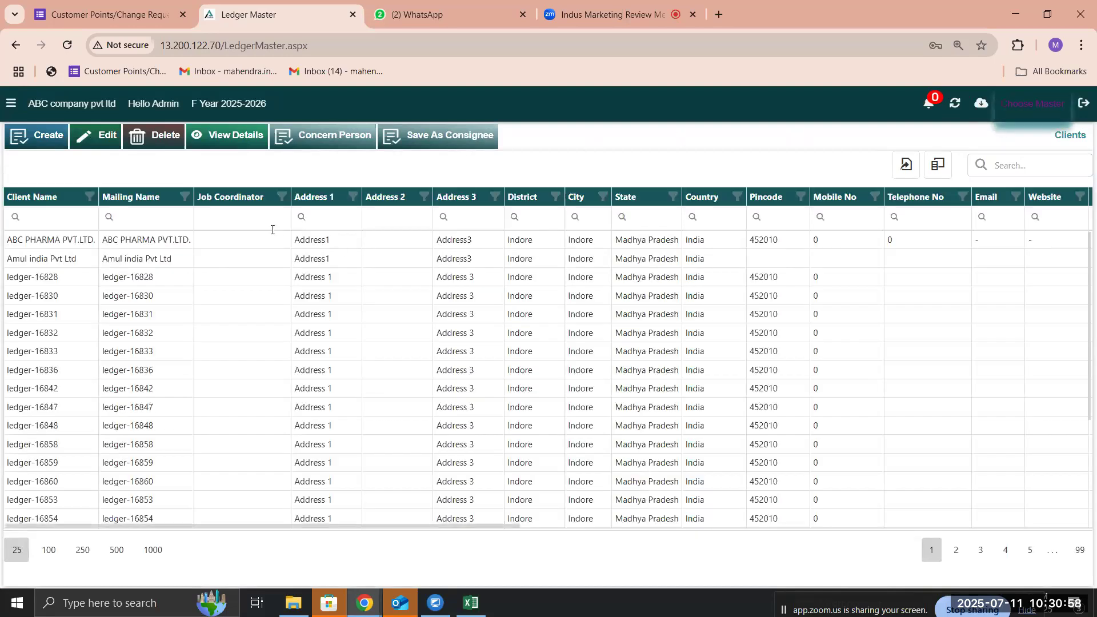
# - Examine the ABC PHARMA PVT.LTD. row across its columns, from the address fields to GST number and tally code
pyautogui.click(235, 246)
pyautogui.press('Right')
pyautogui.press('Right')
pyautogui.press('Right')
pyautogui.press('Right')
pyautogui.press('Right')
pyautogui.press('Right')
pyautogui.press('Right')
pyautogui.press('Right')
pyautogui.press('Right')
pyautogui.press('Right')
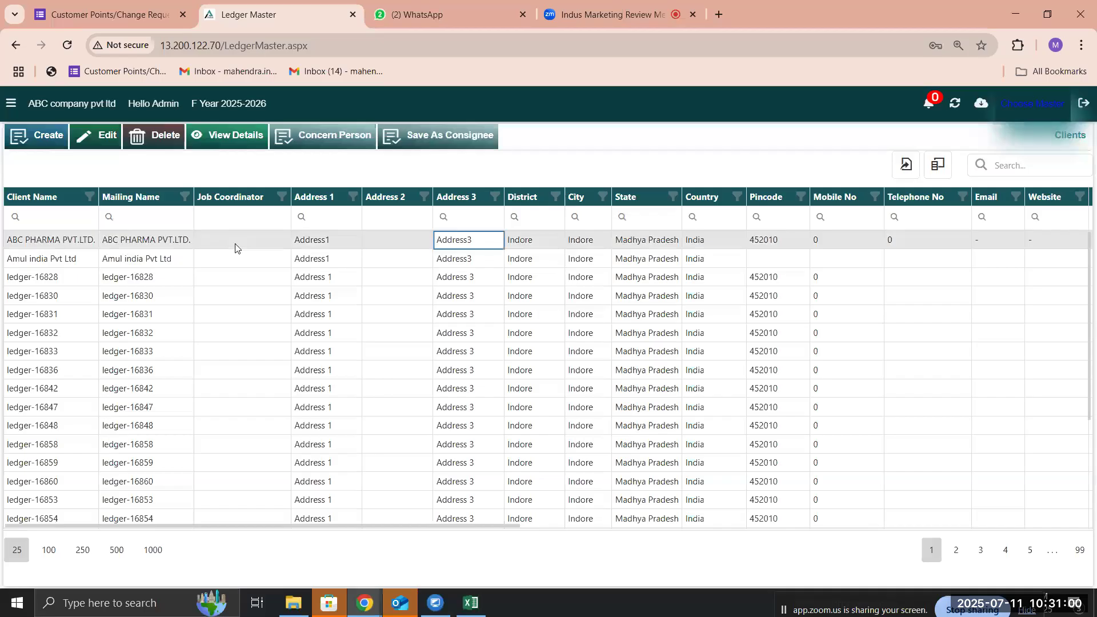
pyautogui.press('Right')
pyautogui.press('Right')
pyautogui.press('Right')
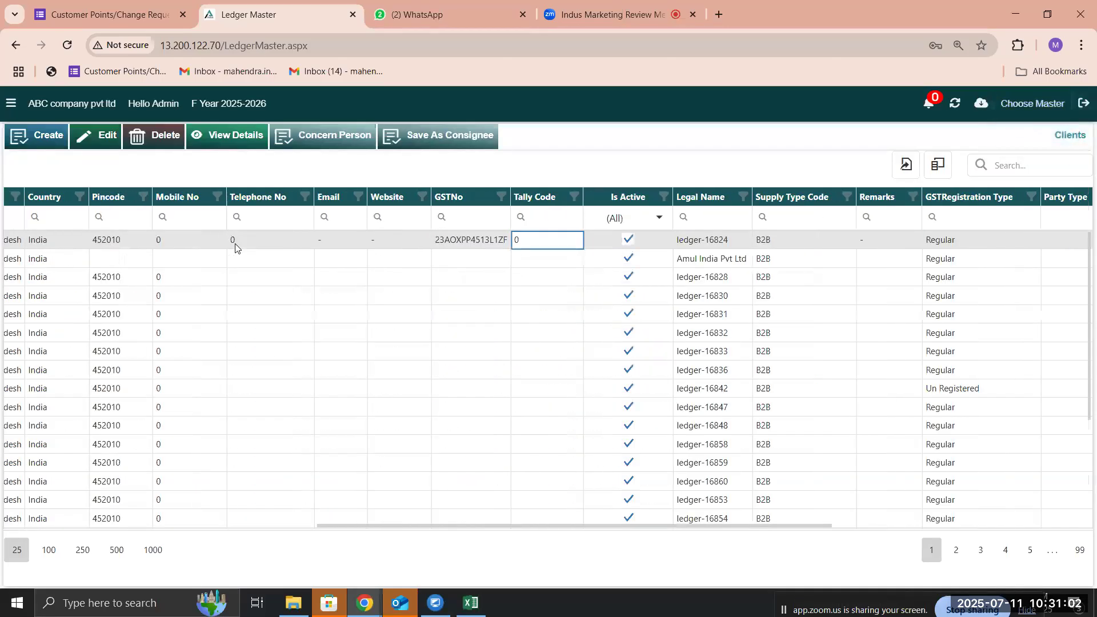
# - Open the ABC PHARMA PVT.LTD. client record for editing and review its client name and mailing/trade name fields
pyautogui.click(93, 146)
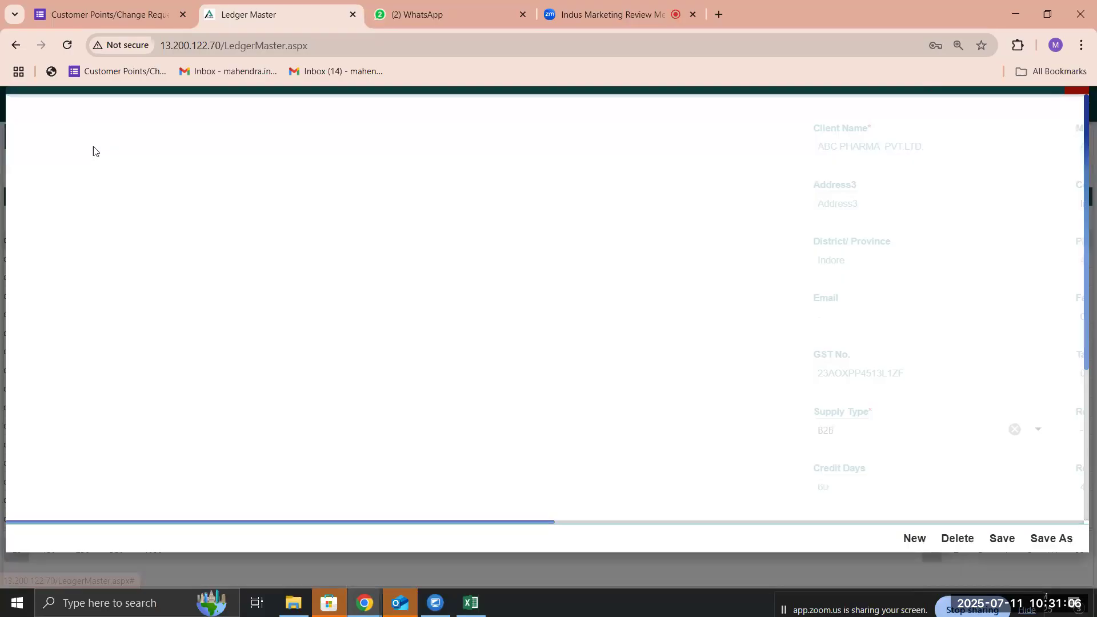
pyautogui.click(143, 168)
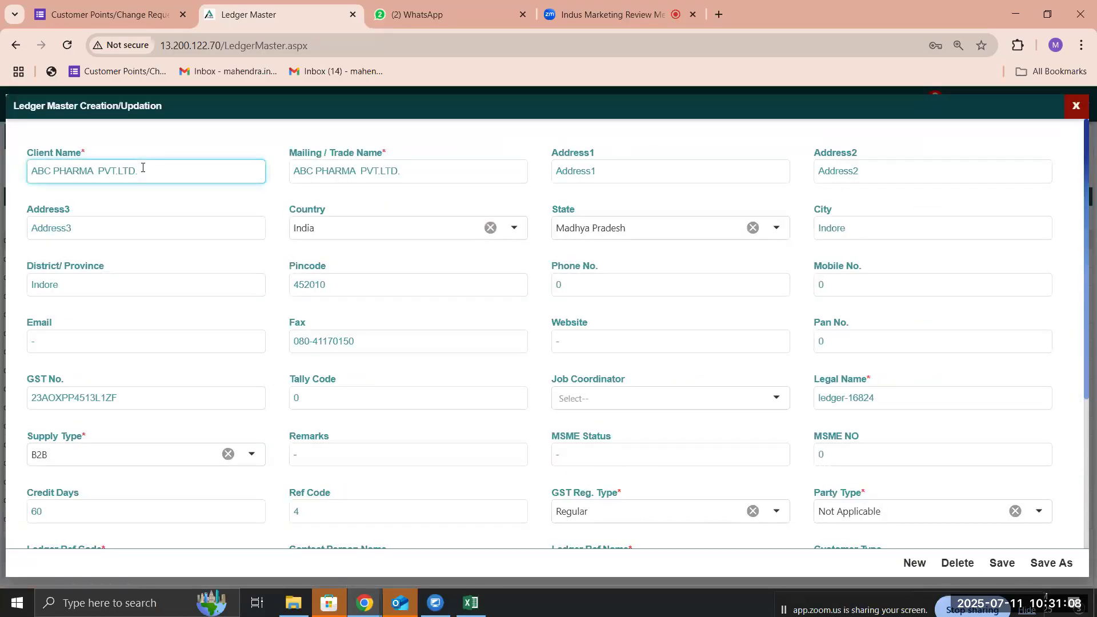
pyautogui.click(425, 169)
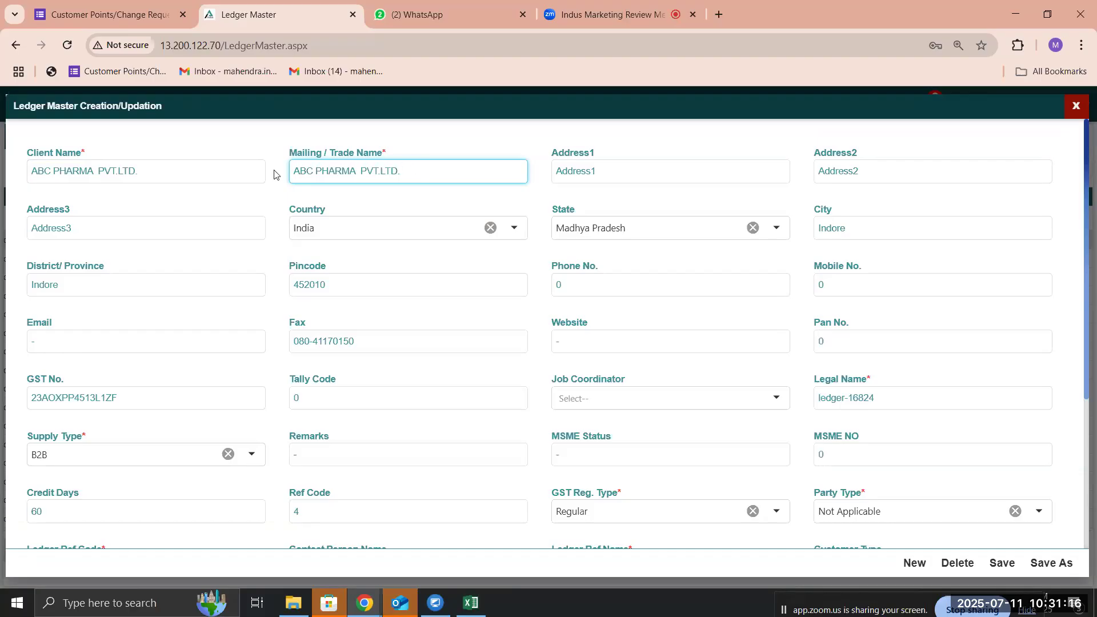
pyautogui.click(178, 168)
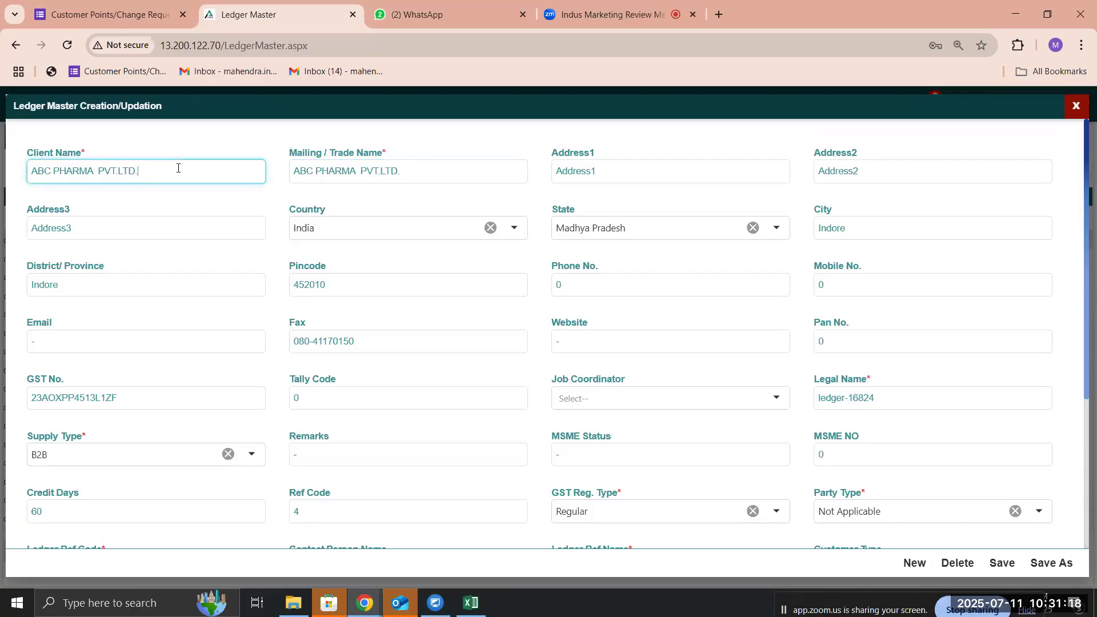
pyautogui.click(430, 170)
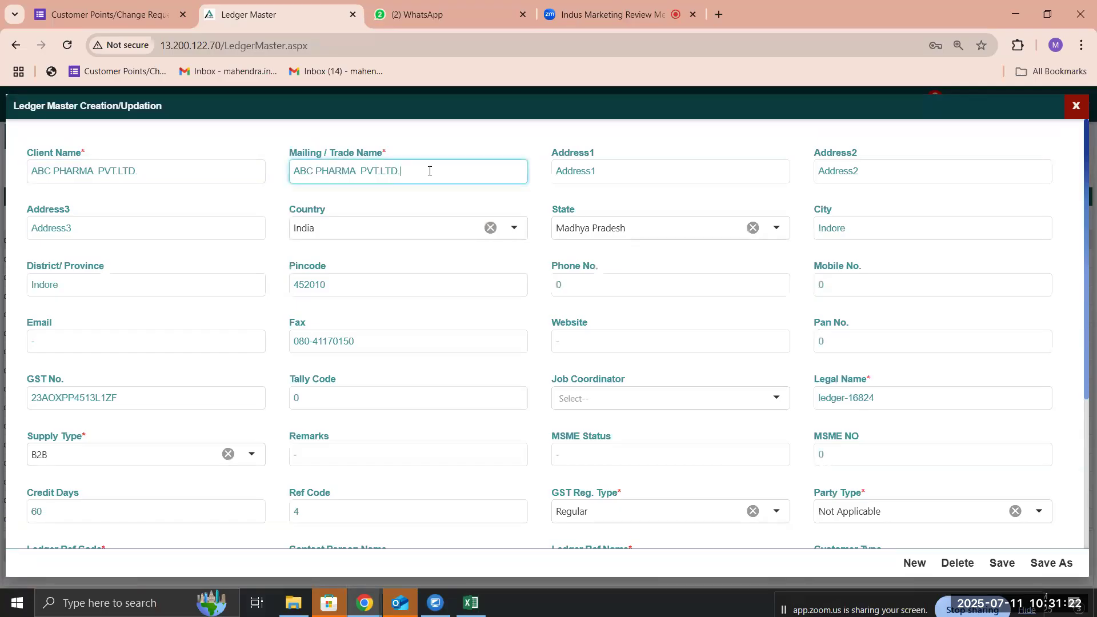
# - Examine the three address lines, the pincode and the phone number field of the client record
pyautogui.click(637, 175)
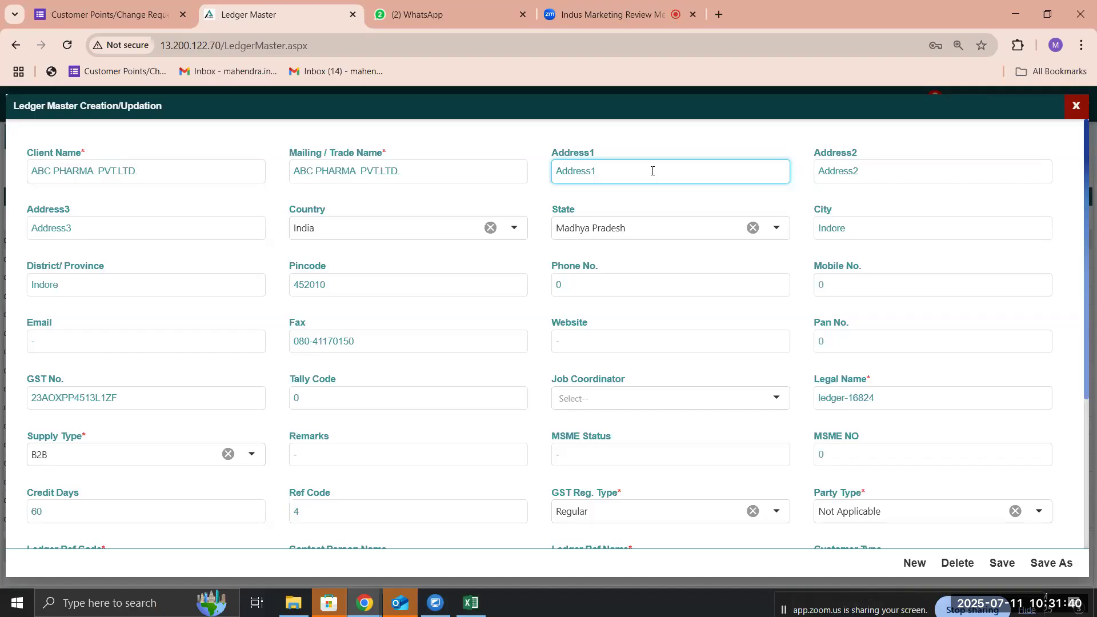
pyautogui.click(883, 175)
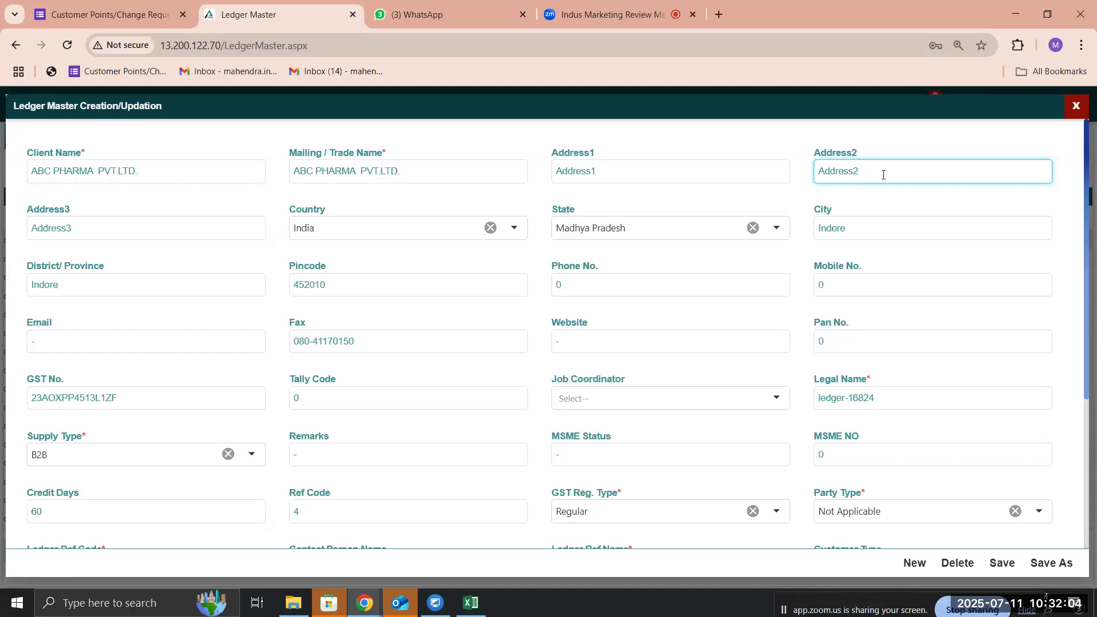
pyautogui.click(698, 164)
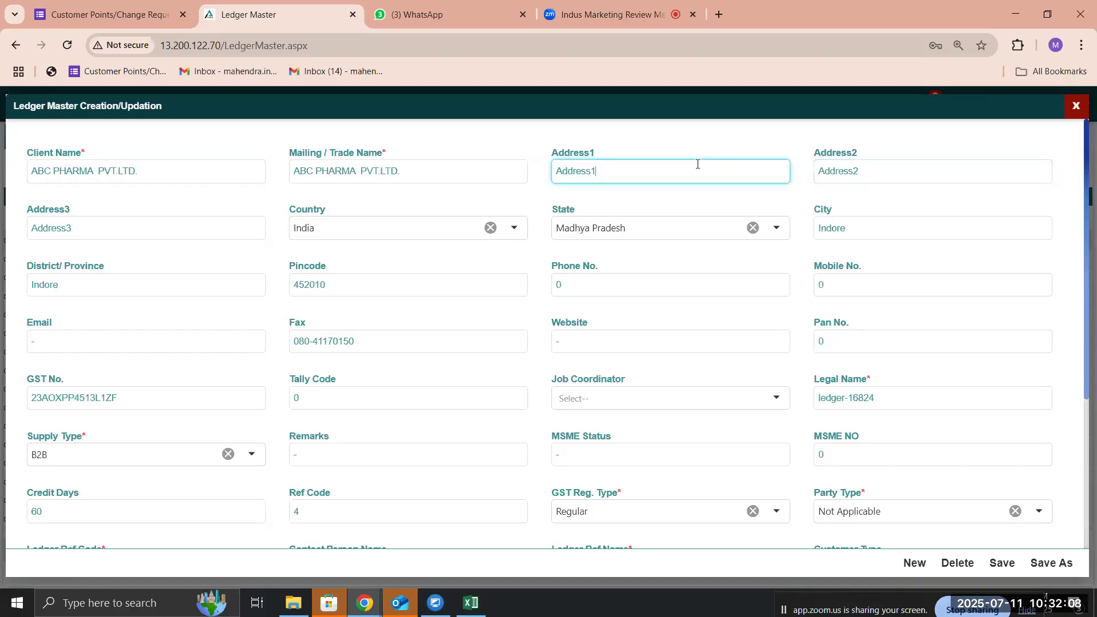
pyautogui.click(888, 175)
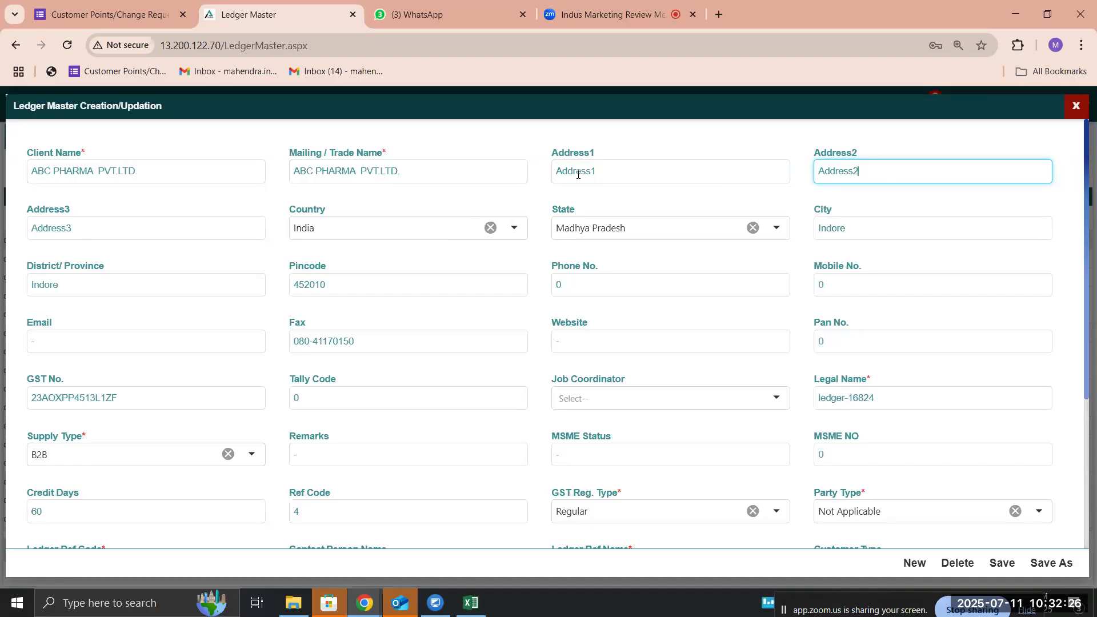
pyautogui.doubleClick(606, 178)
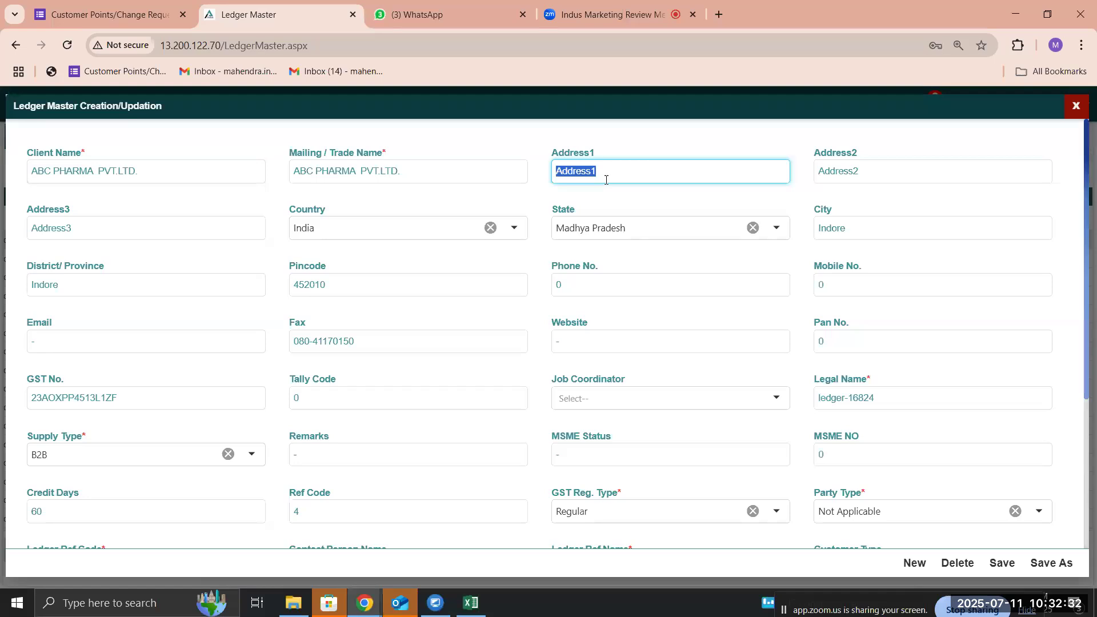
pyautogui.click(879, 167)
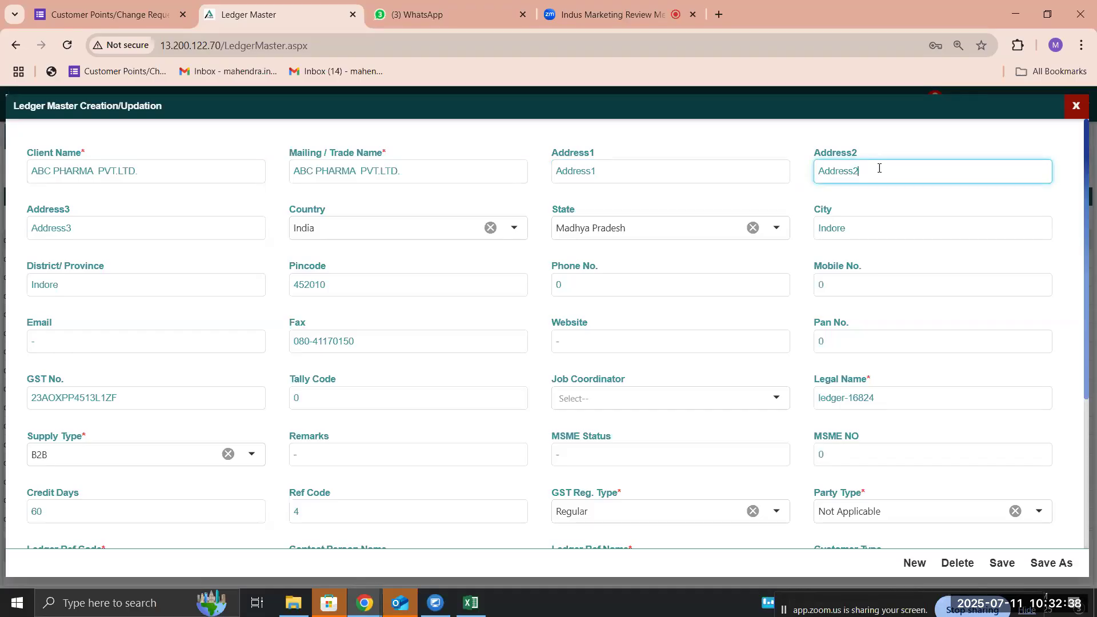
pyautogui.click(169, 223)
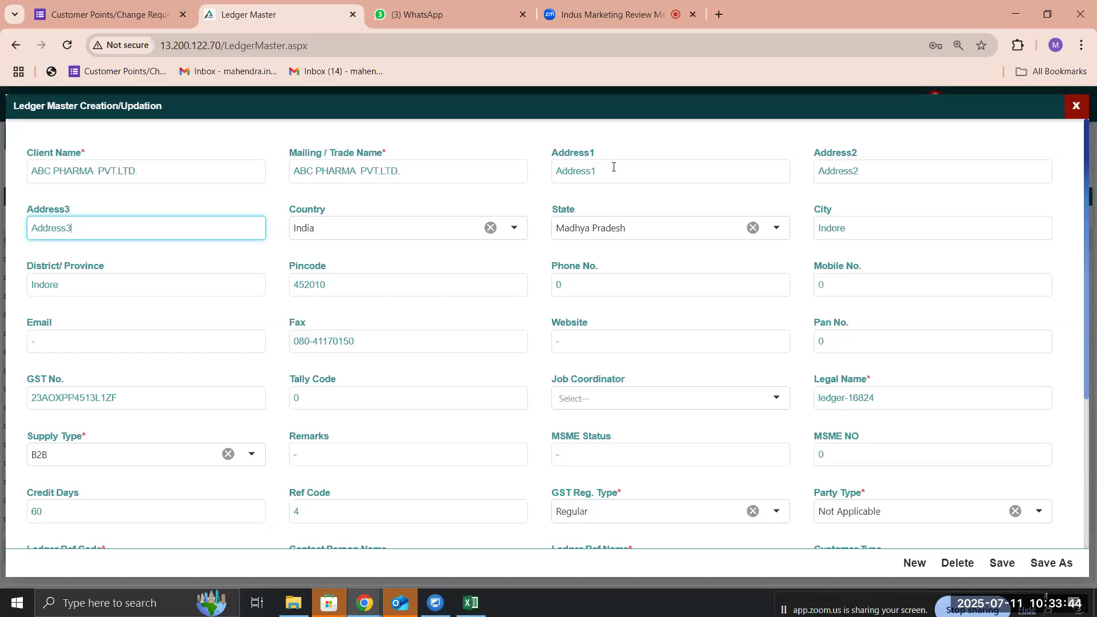
pyautogui.click(638, 172)
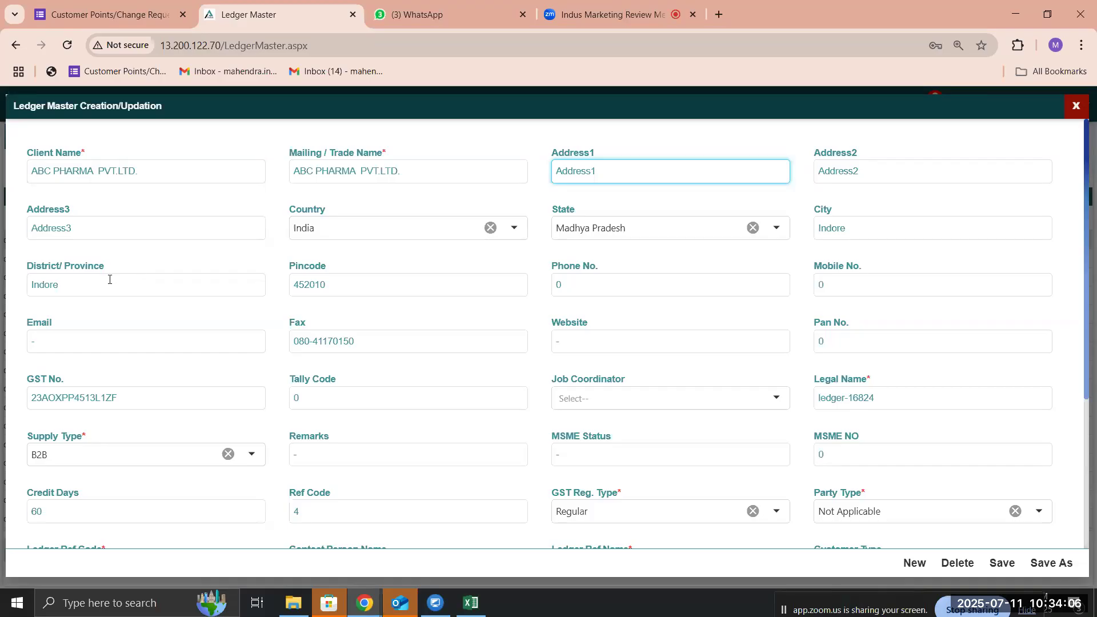
pyautogui.click(382, 283)
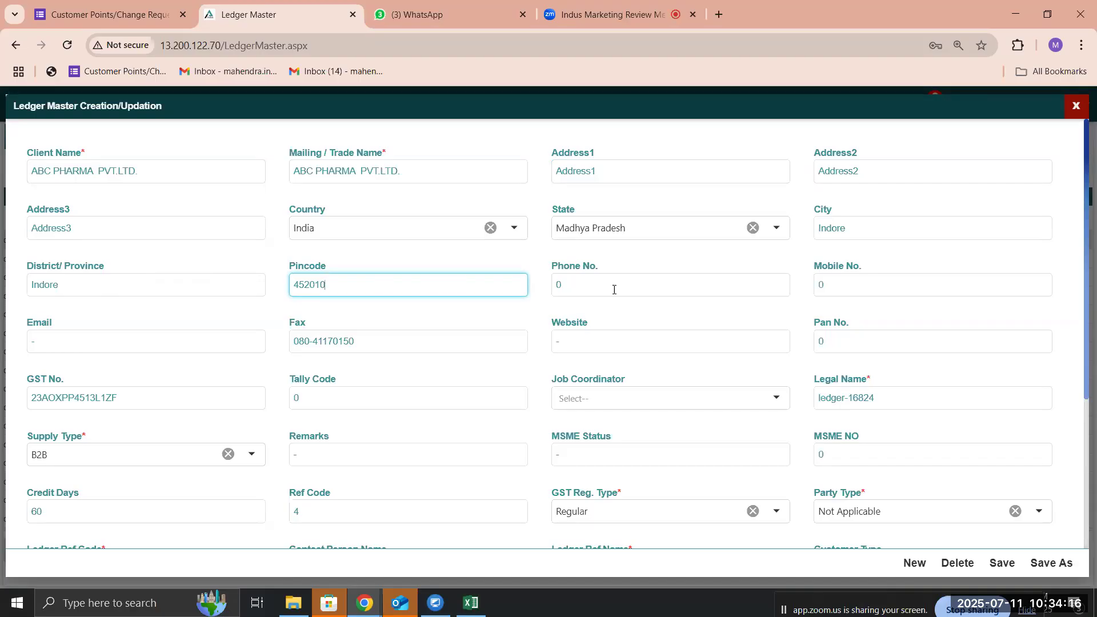
pyautogui.press('Tab')
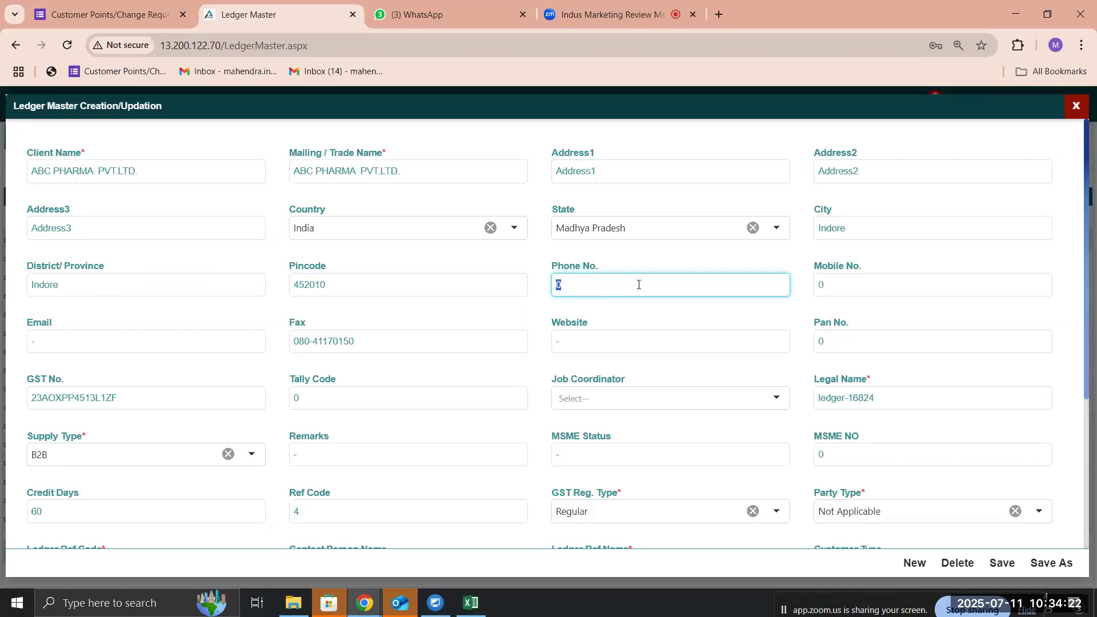
# - Examine the client record's mobile number, email, fax, website, PAN, GST number and tally code fields
pyautogui.click(854, 286)
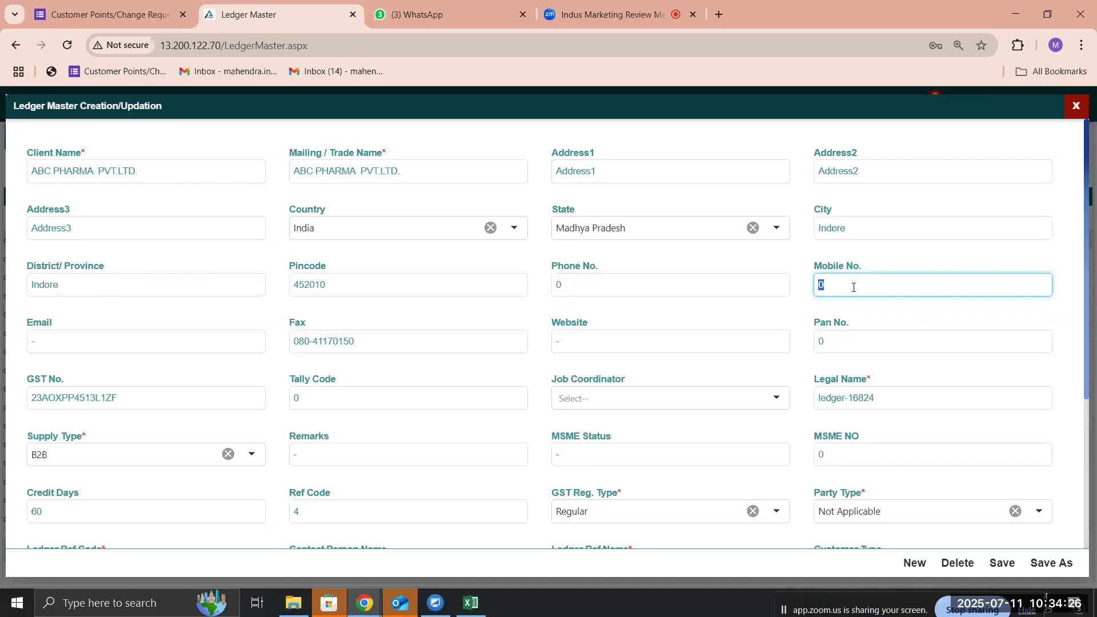
pyautogui.click(166, 338)
pyautogui.doubleClick(409, 345)
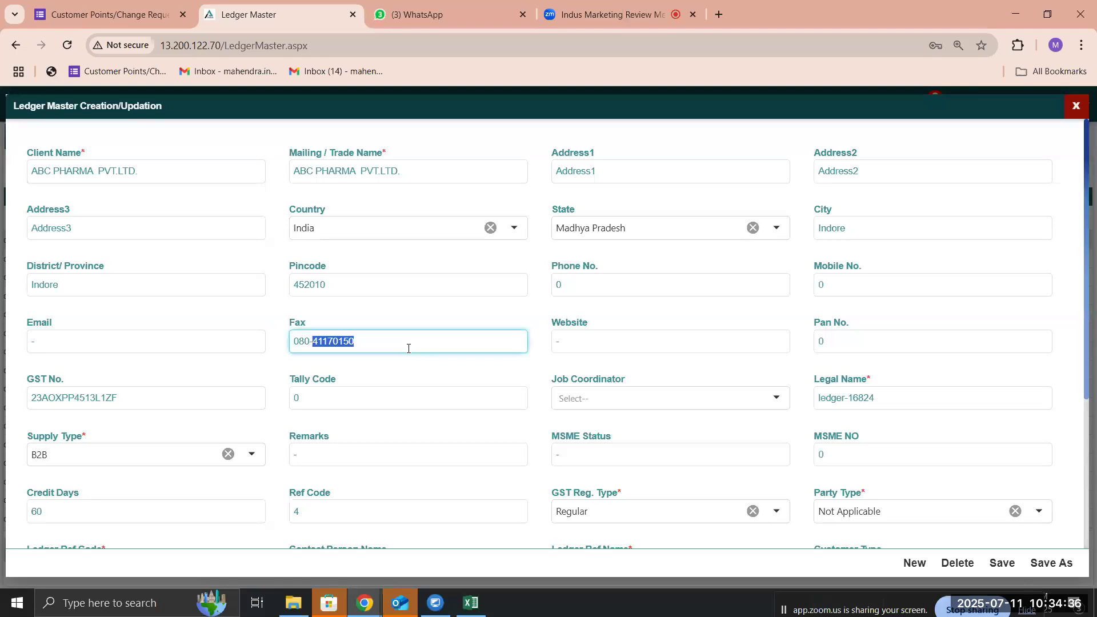
pyautogui.click(598, 345)
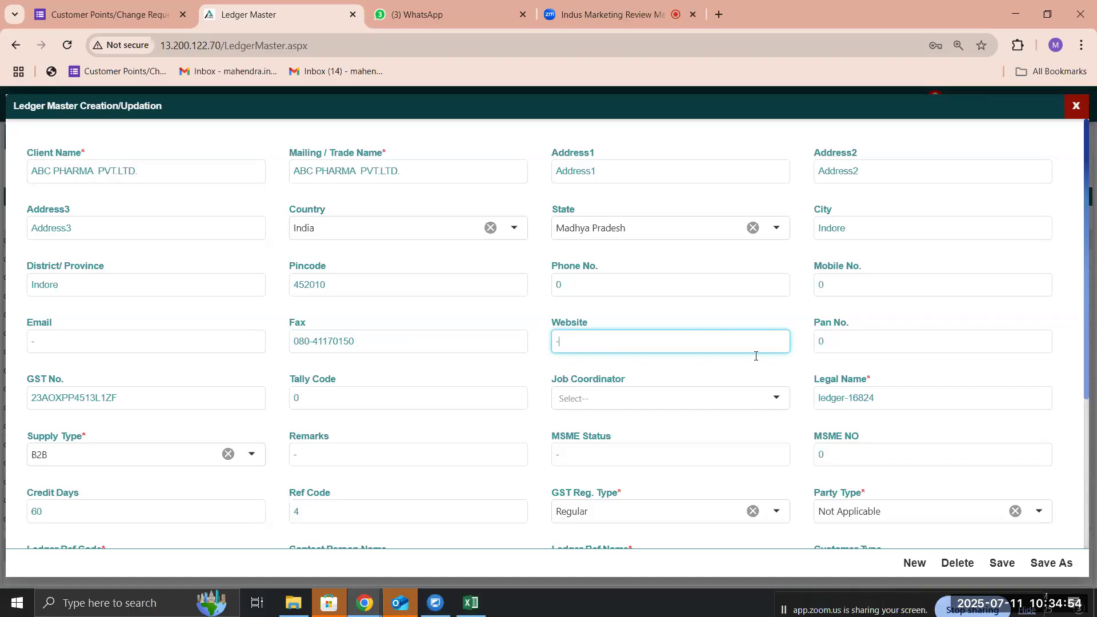
pyautogui.doubleClick(851, 341)
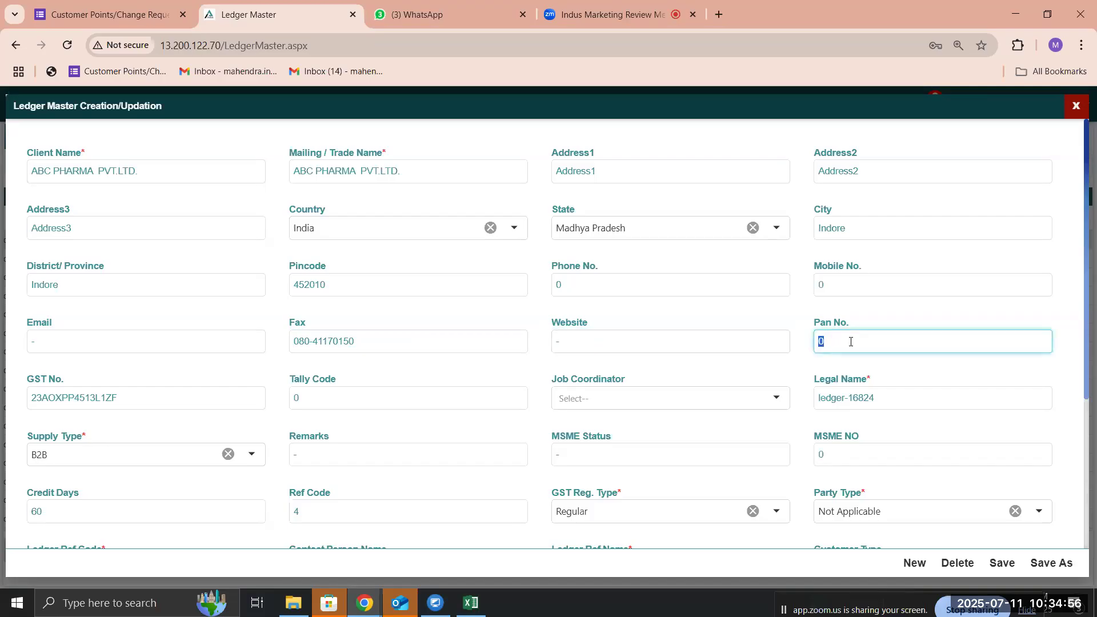
pyautogui.click(178, 417)
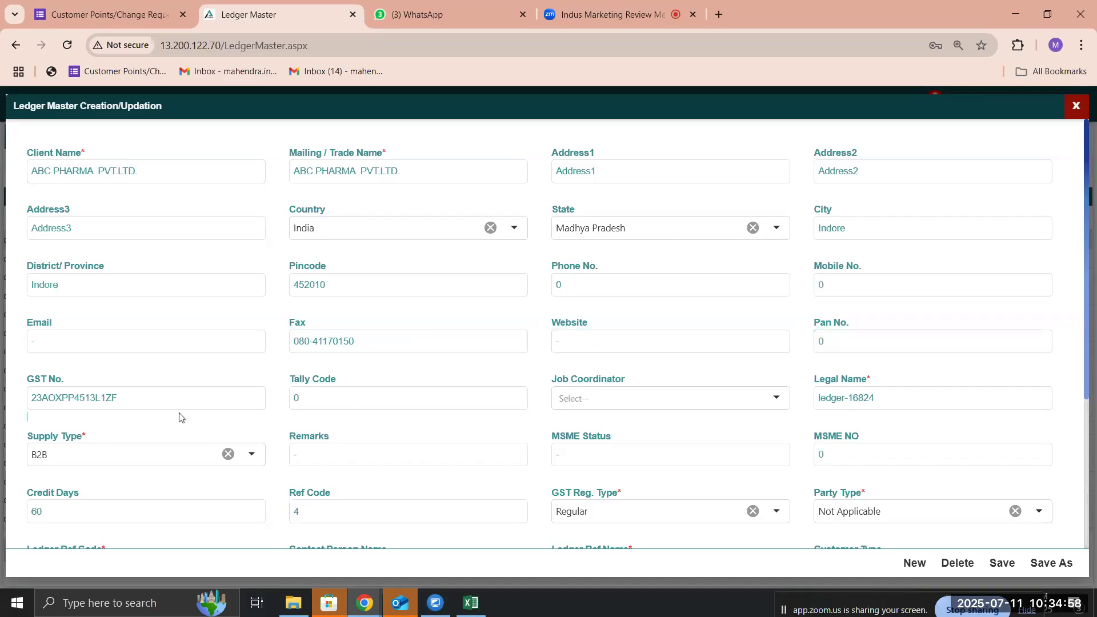
pyautogui.click(162, 406)
pyautogui.click(393, 397)
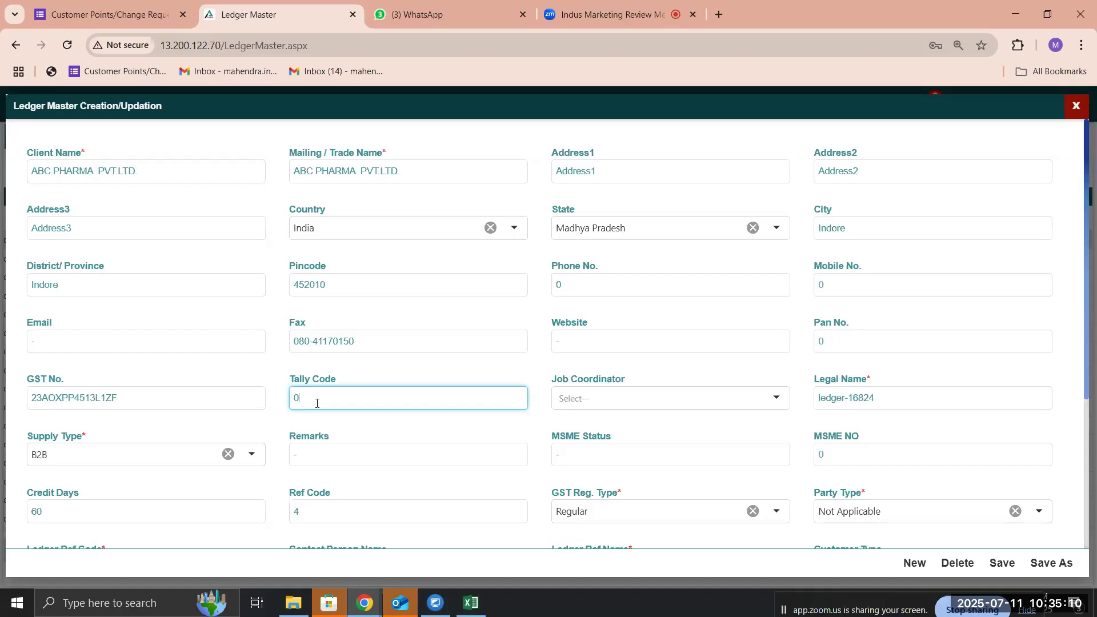
# - Assign a job coordinator to the client record from the list of available coordinators
pyautogui.click(578, 393)
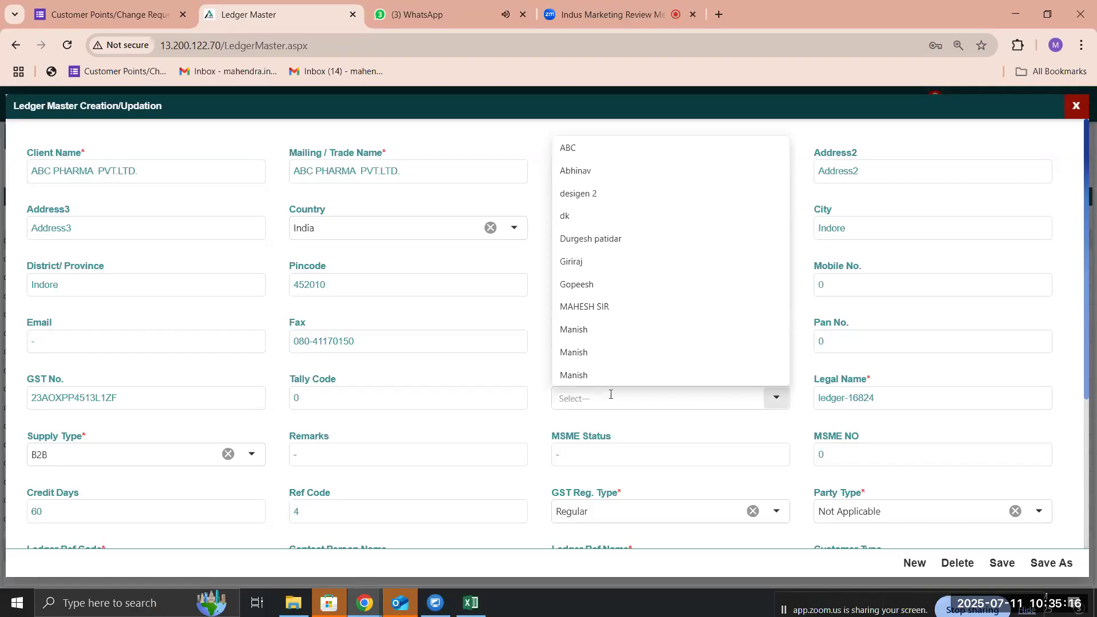
pyautogui.click(606, 284)
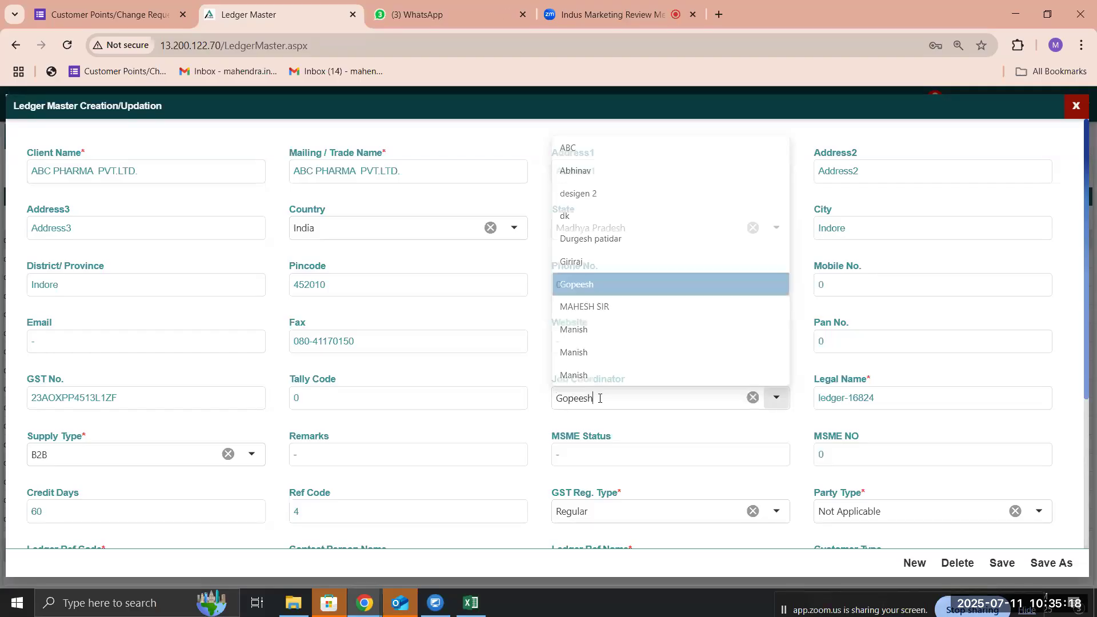
pyautogui.scroll(-1, 647, 389)
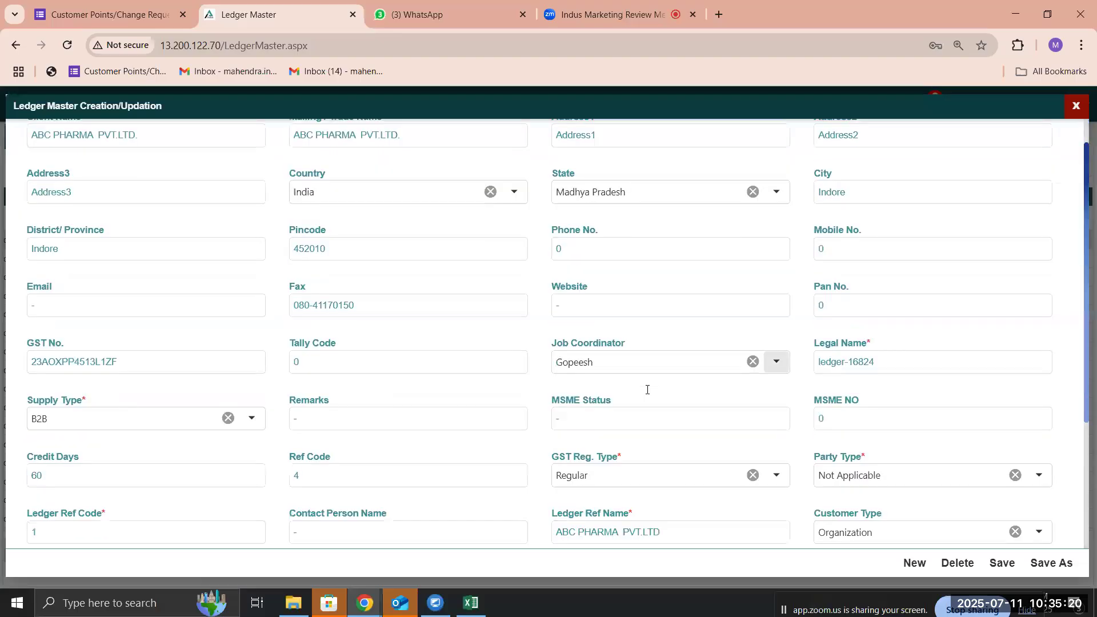
pyautogui.scroll(-1, 648, 390)
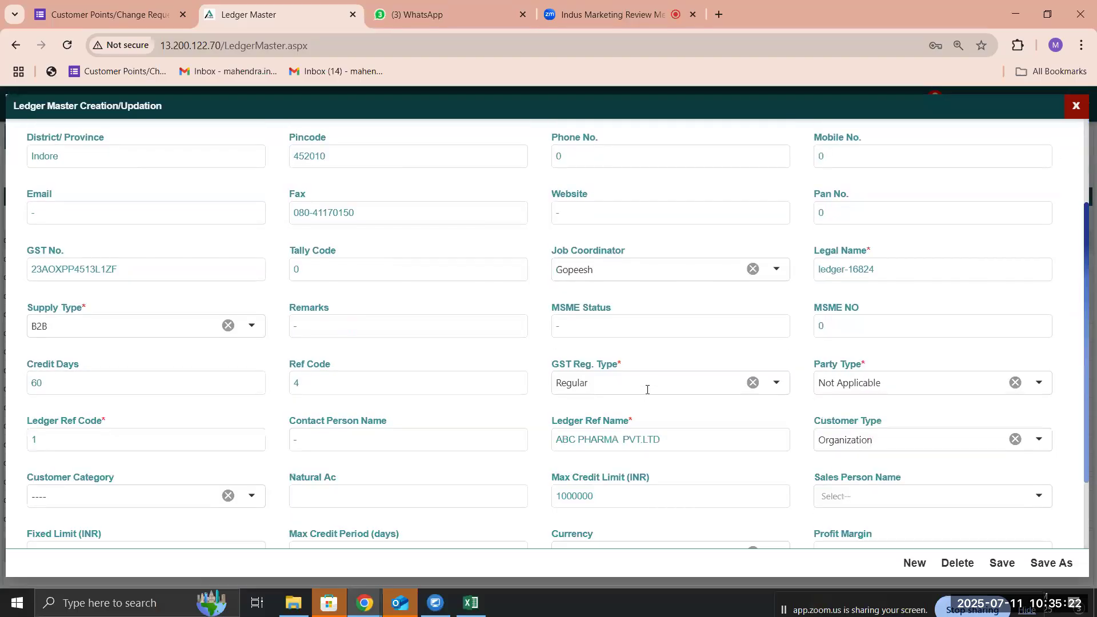
pyautogui.click(632, 279)
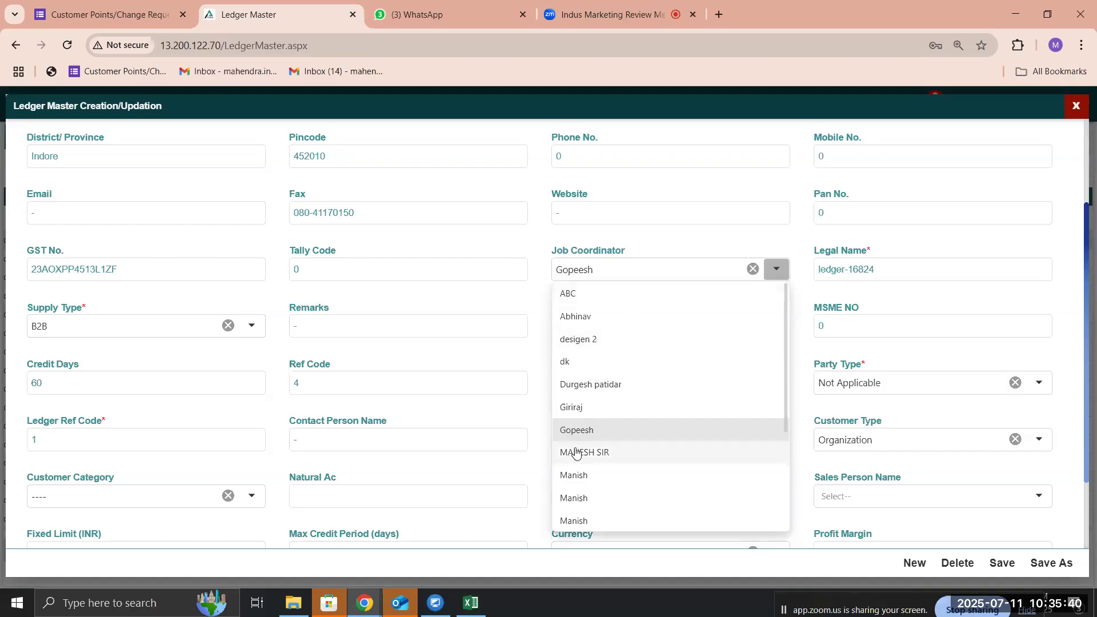
pyautogui.click(577, 438)
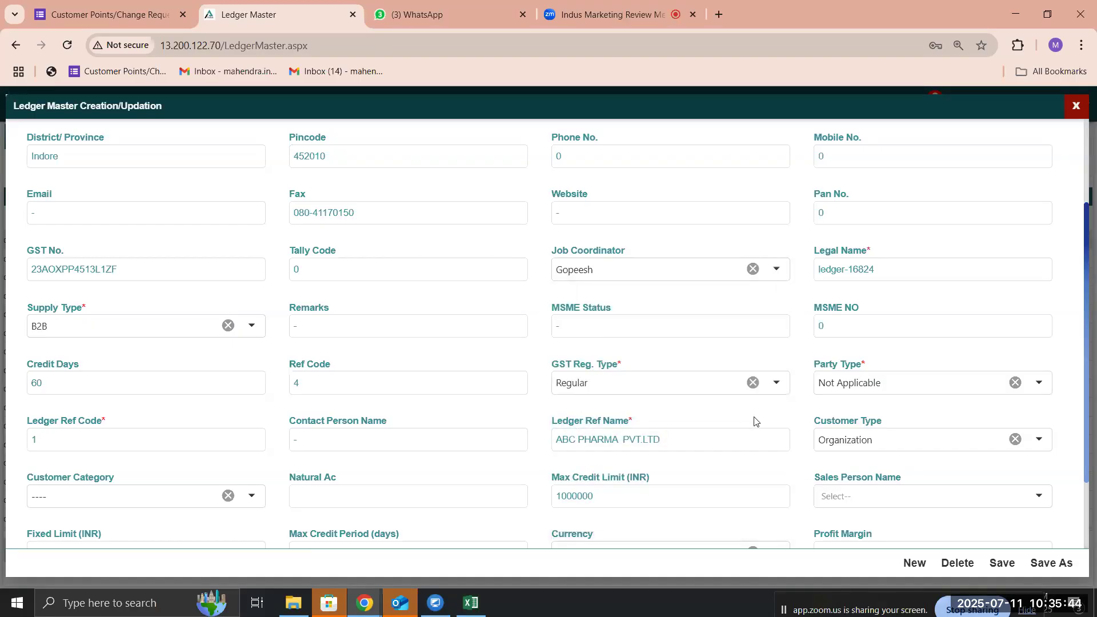
# - Examine the legal name field and compare it with the client name and mailing/trade name fields
pyautogui.doubleClick(877, 279)
pyautogui.scroll(2, 877, 279)
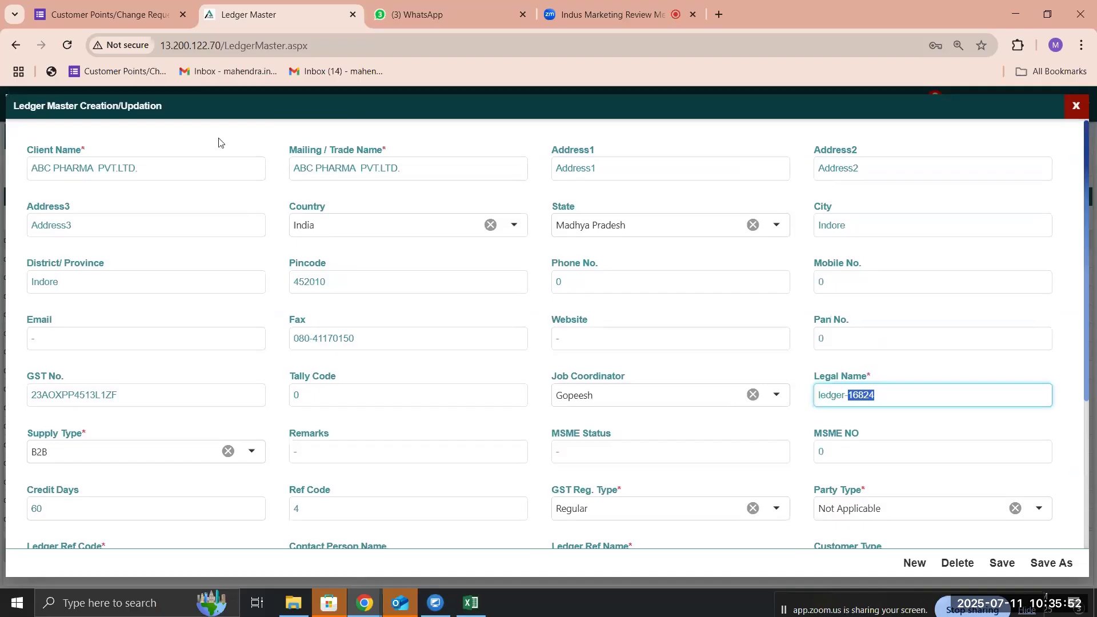
pyautogui.click(167, 165)
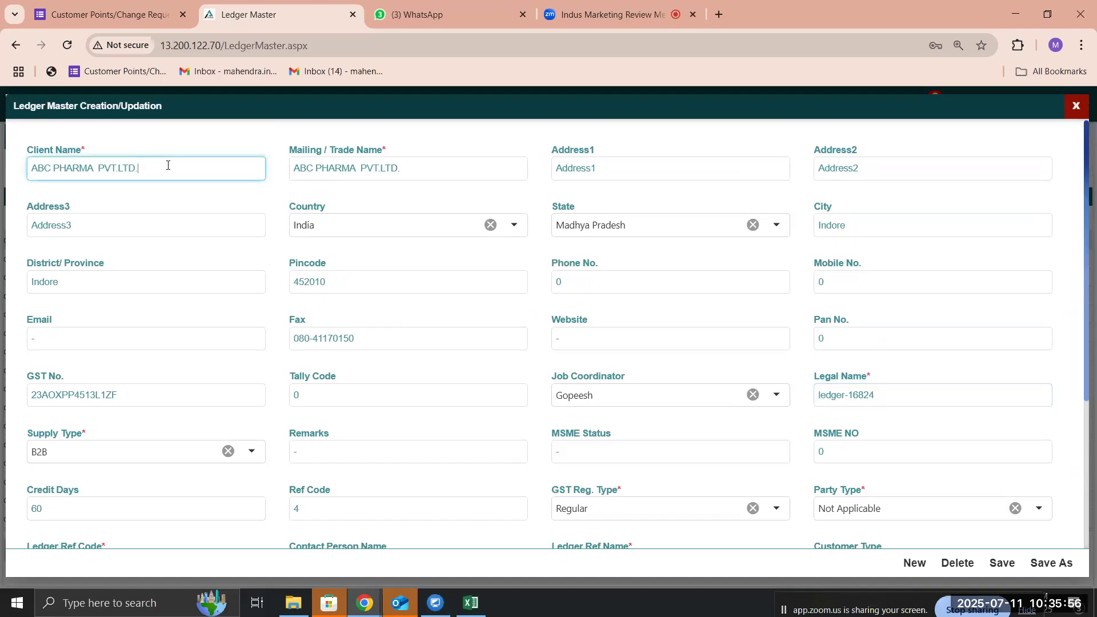
pyautogui.click(407, 168)
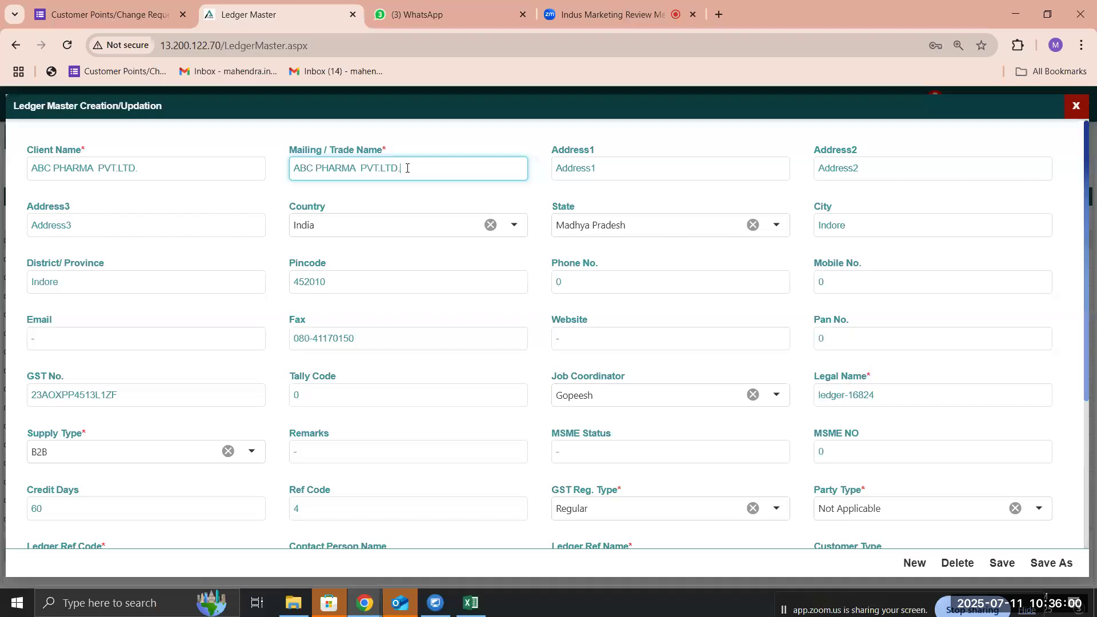
pyautogui.click(908, 396)
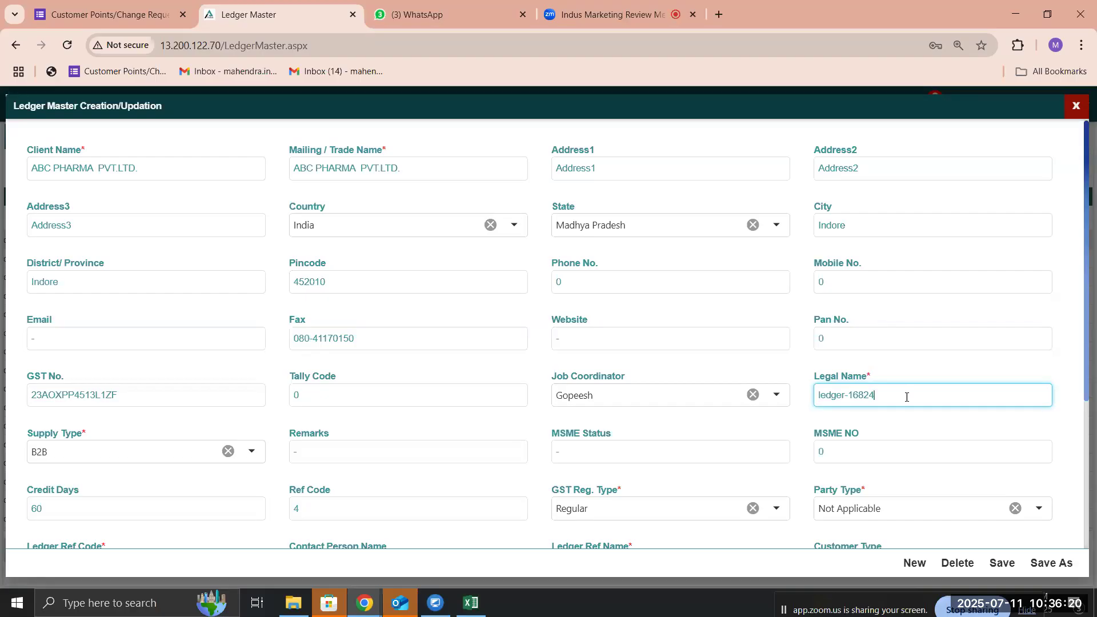
pyautogui.doubleClick(906, 397)
pyautogui.tripleClick(907, 397)
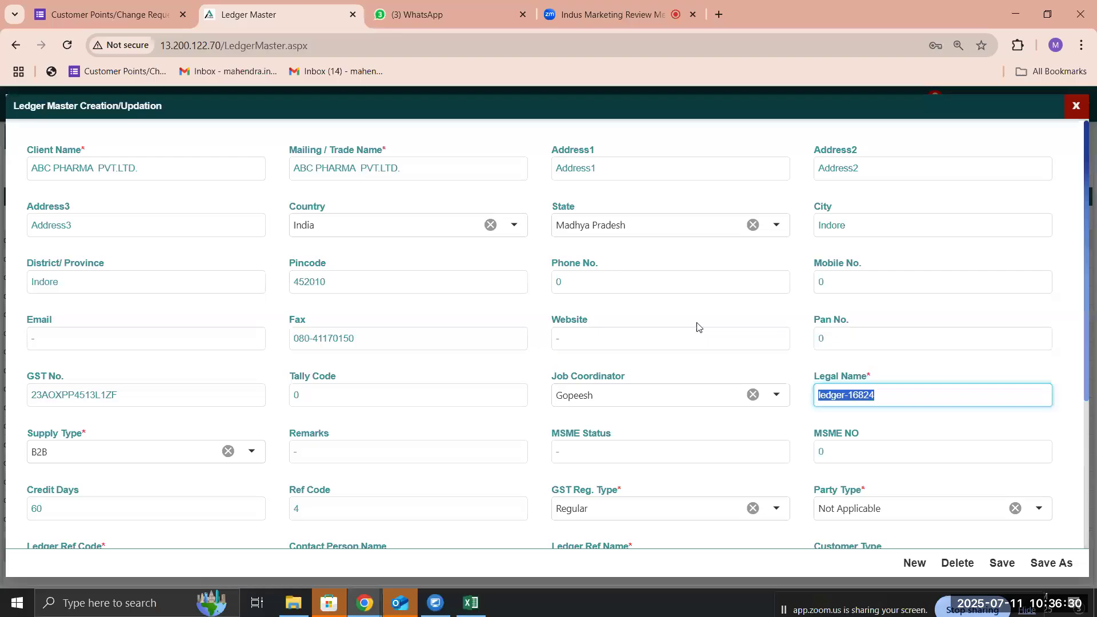
# - Append "- indore" to the end of the client name ABC PHARMA PVT.LTD
pyautogui.click(244, 173)
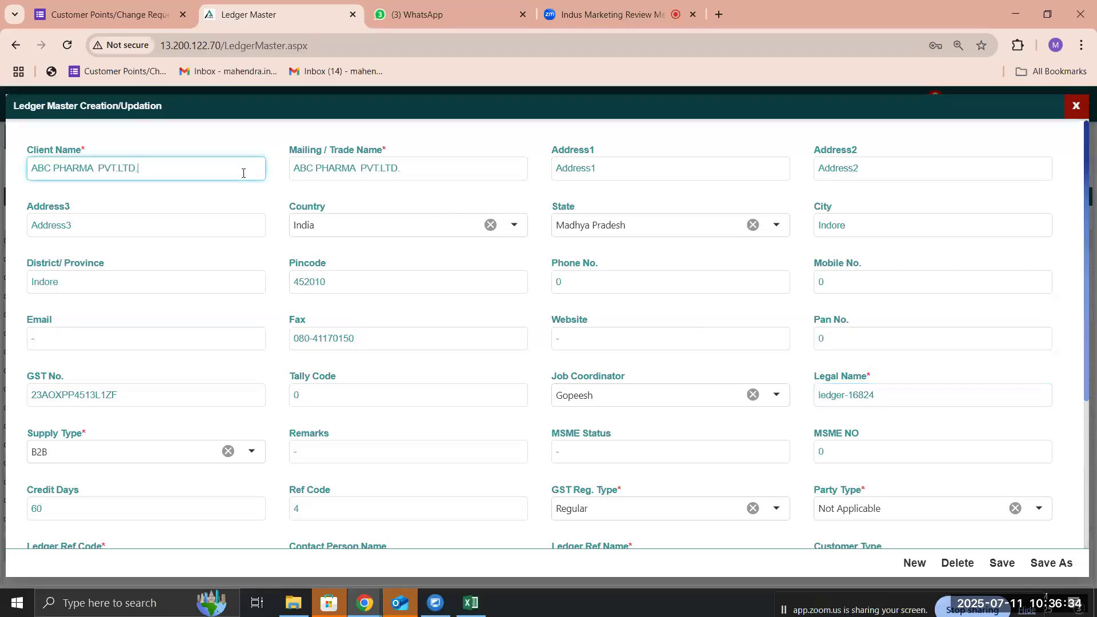
pyautogui.write('- indore')
pyautogui.doubleClick(182, 167)
# - Check the legal name field and select B2B as the client's supply type
pyautogui.doubleClick(896, 388)
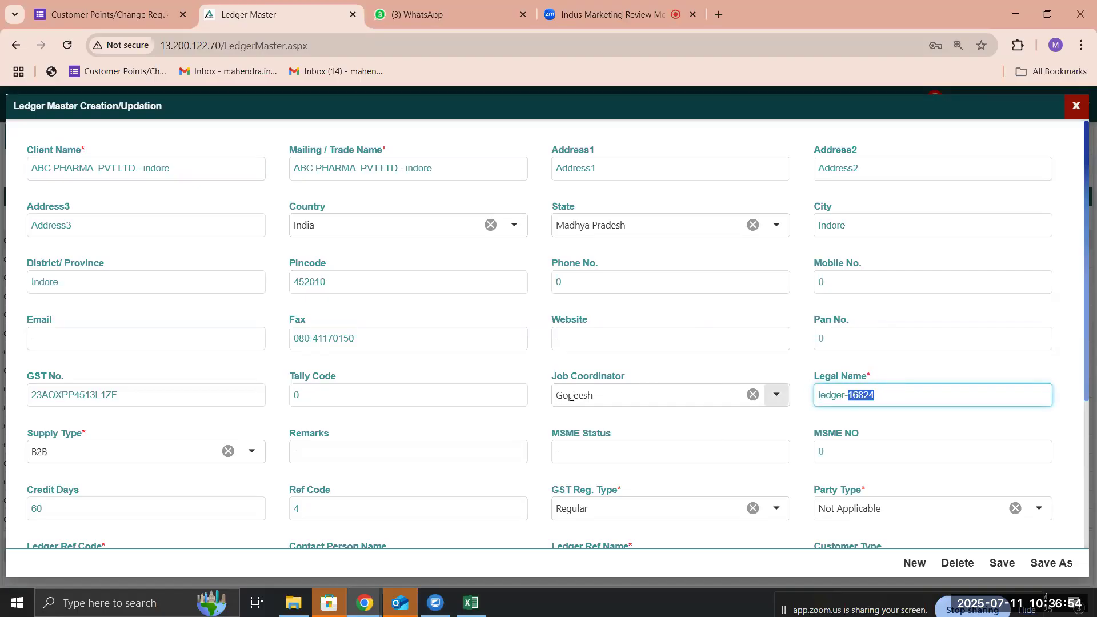
pyautogui.click(115, 450)
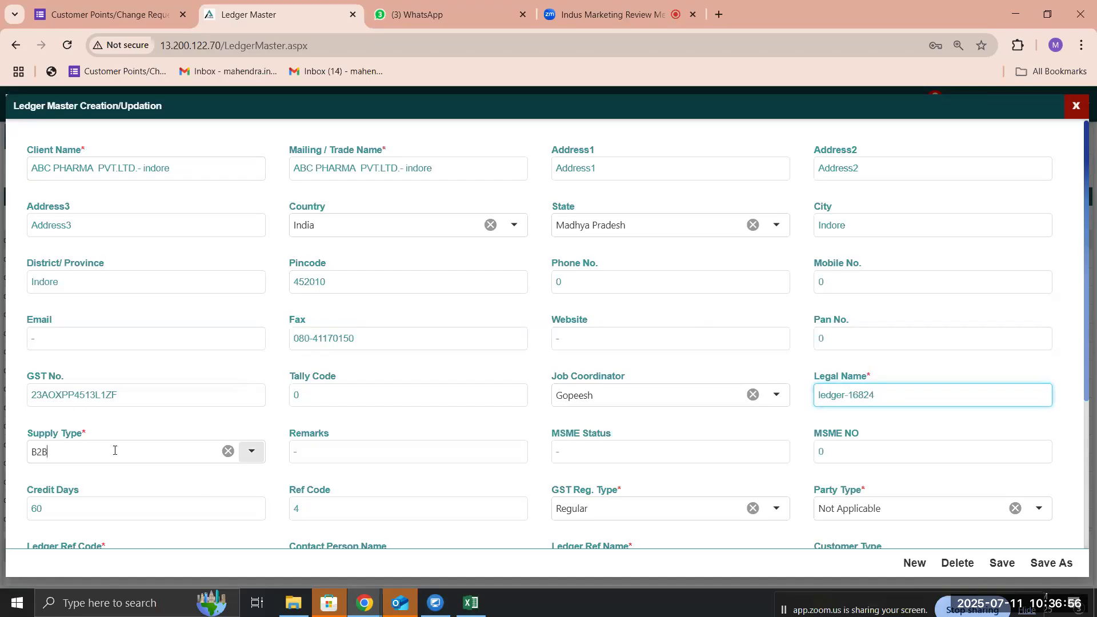
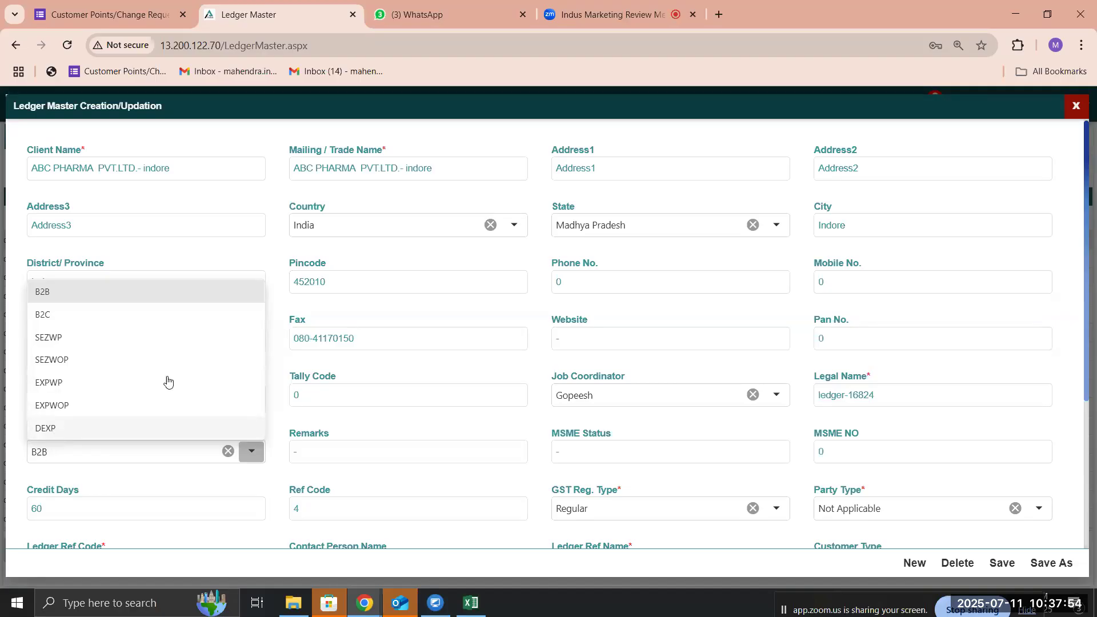
pyautogui.click(161, 292)
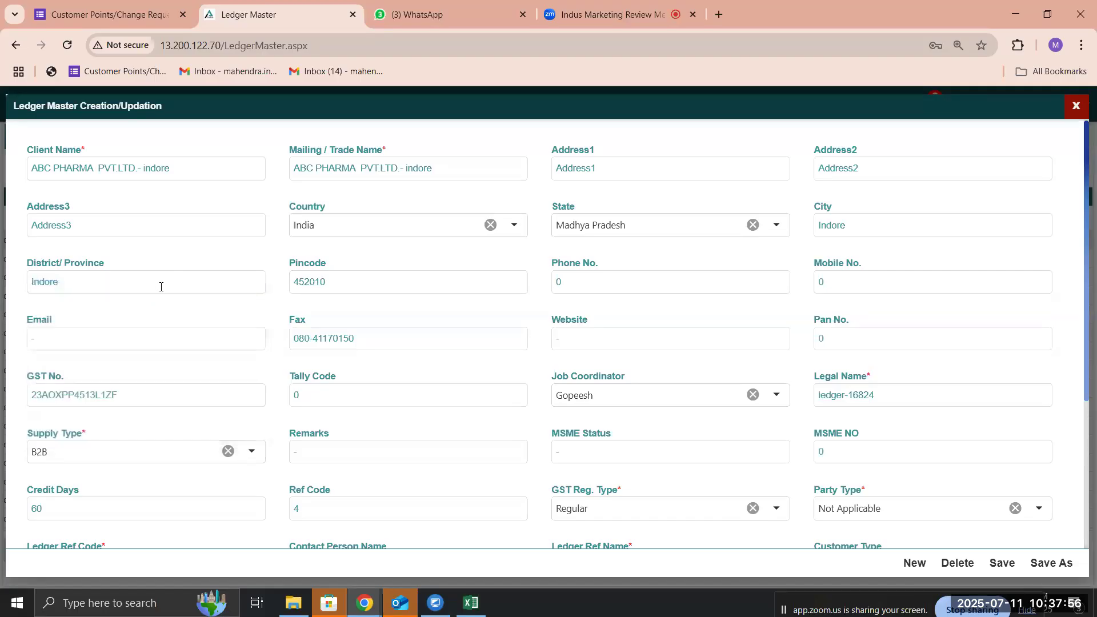
# - Examine the remarks, MSME status, MSME number, credit days and ref code fields of the client record
pyautogui.click(411, 455)
pyautogui.scroll(-1, 411, 455)
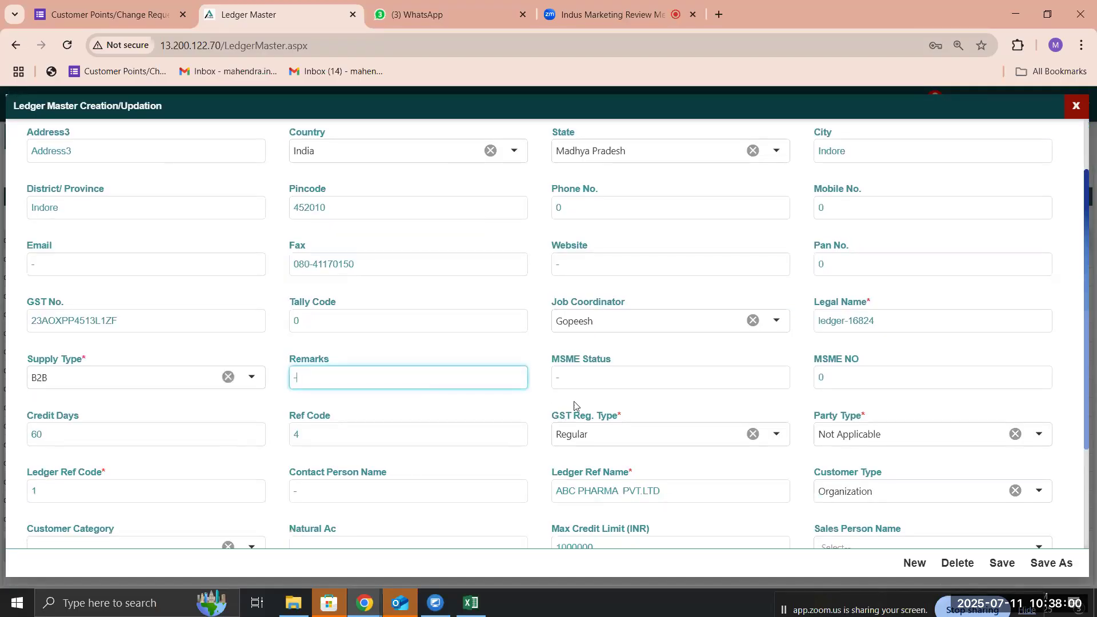
pyautogui.click(569, 380)
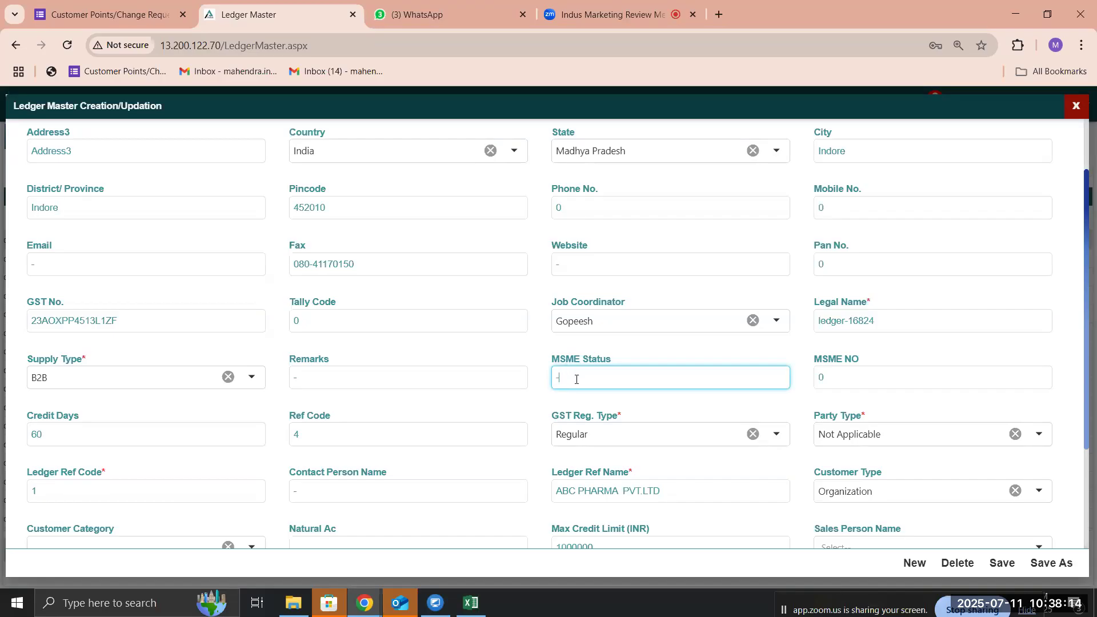
pyautogui.click(888, 379)
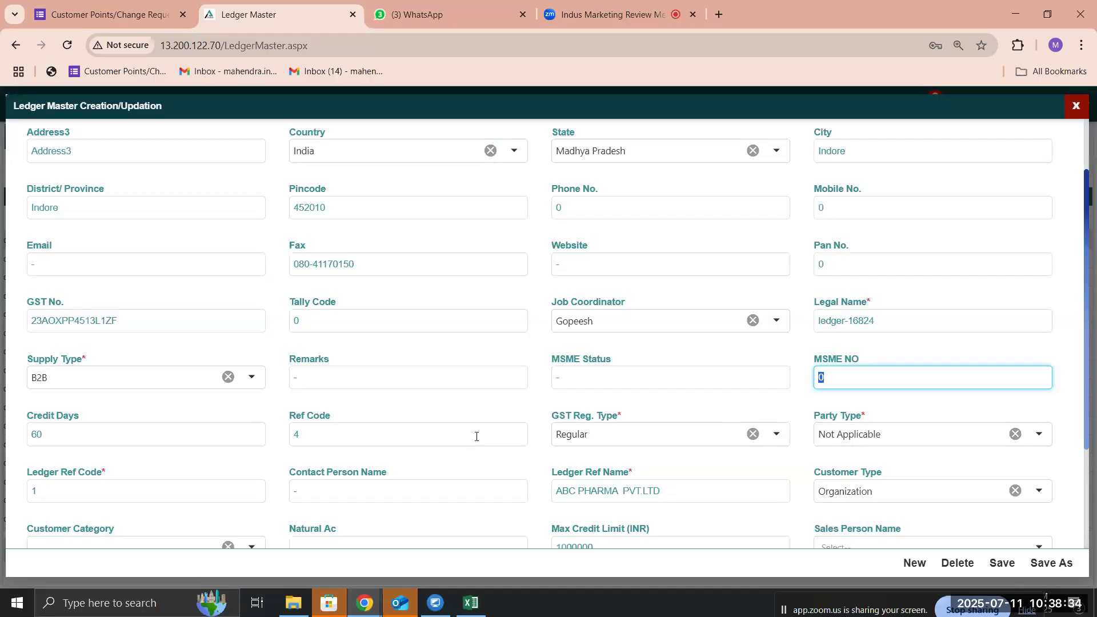
pyautogui.click(108, 436)
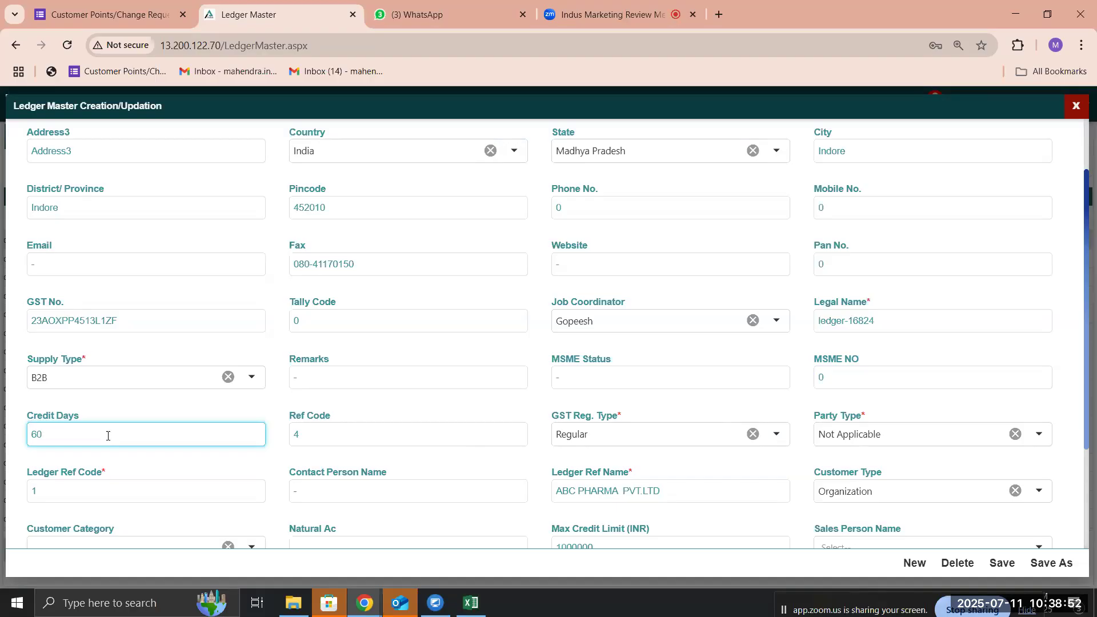
pyautogui.doubleClick(108, 435)
pyautogui.doubleClick(314, 428)
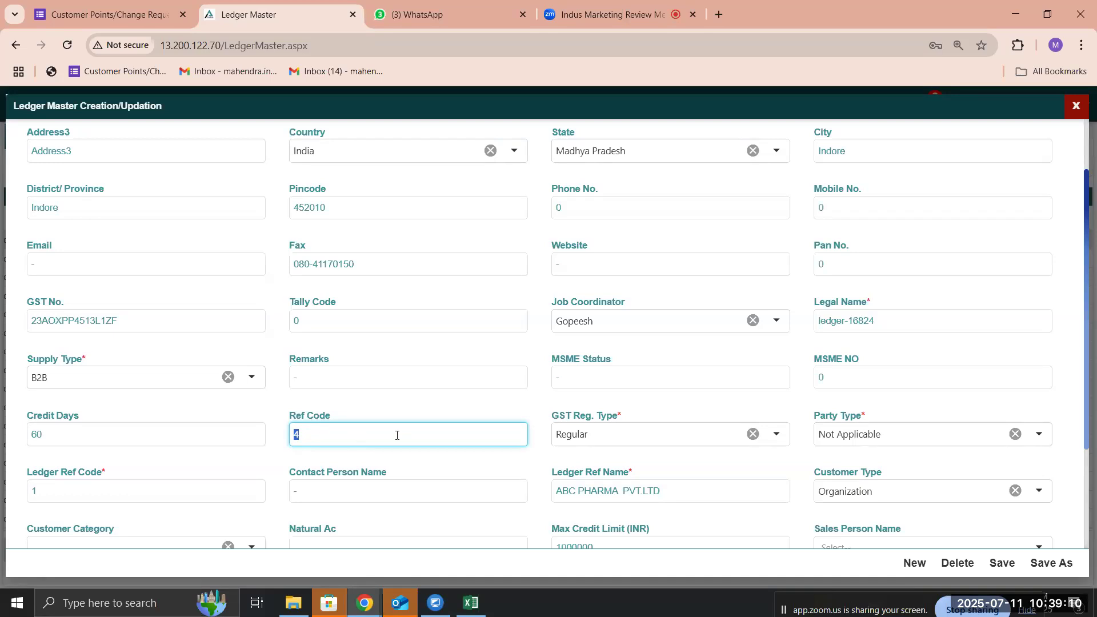
# - Select Regular as the GST registration type and Not Applicable as the party type, reviewing the other available options
pyautogui.click(604, 432)
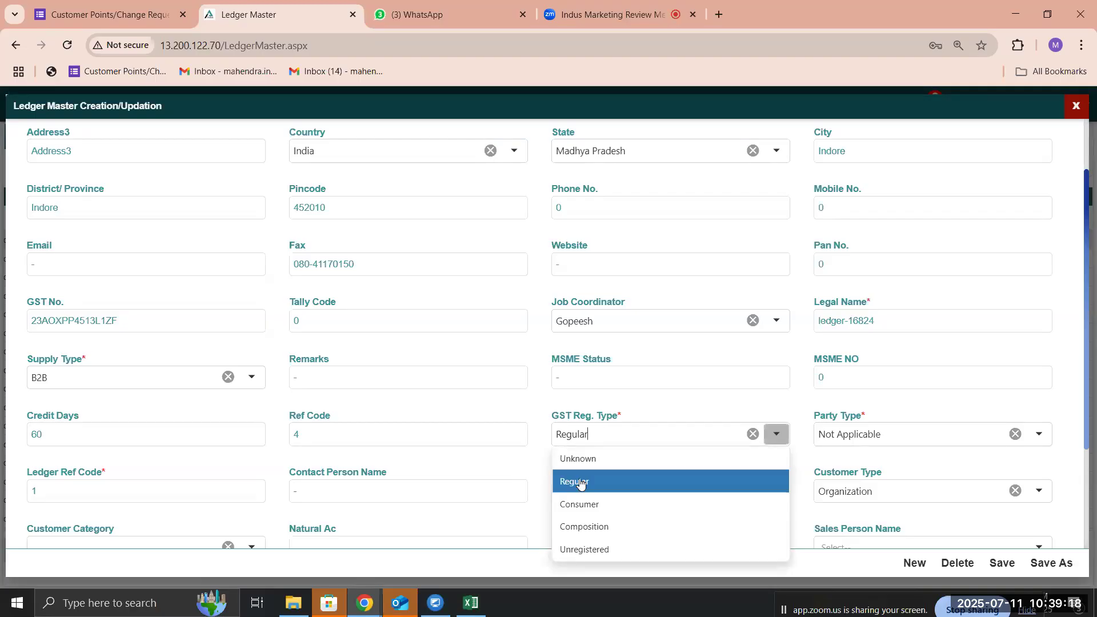
pyautogui.click(580, 482)
pyautogui.click(601, 441)
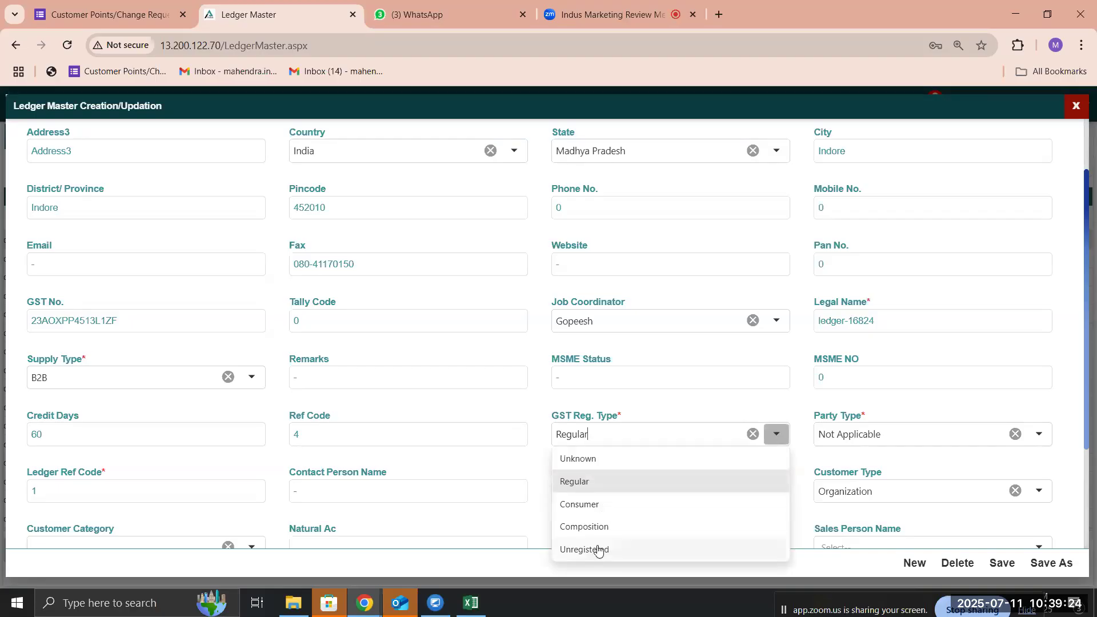
pyautogui.click(845, 426)
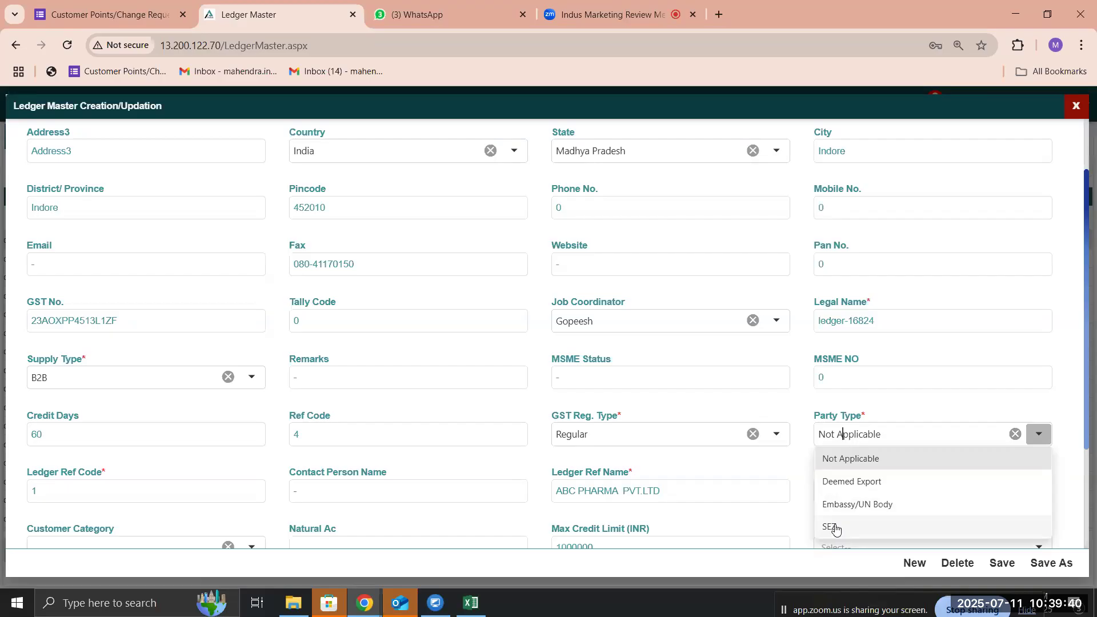
pyautogui.click(850, 457)
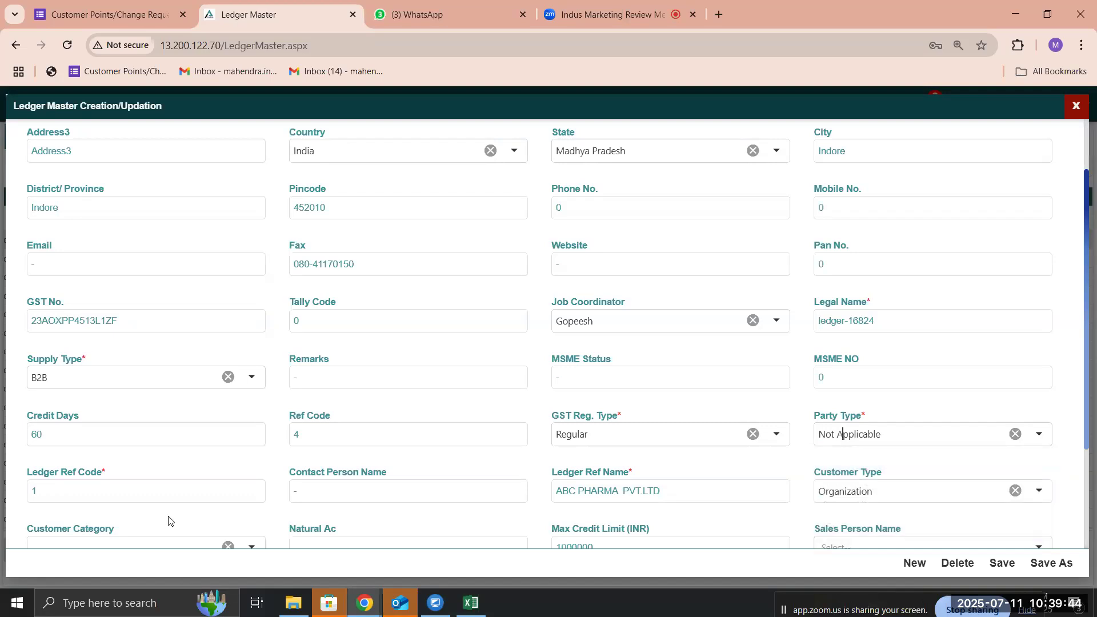
# - Examine the ledger ref code and contact person name fields of the client record
pyautogui.click(130, 490)
pyautogui.scroll(-1, 130, 490)
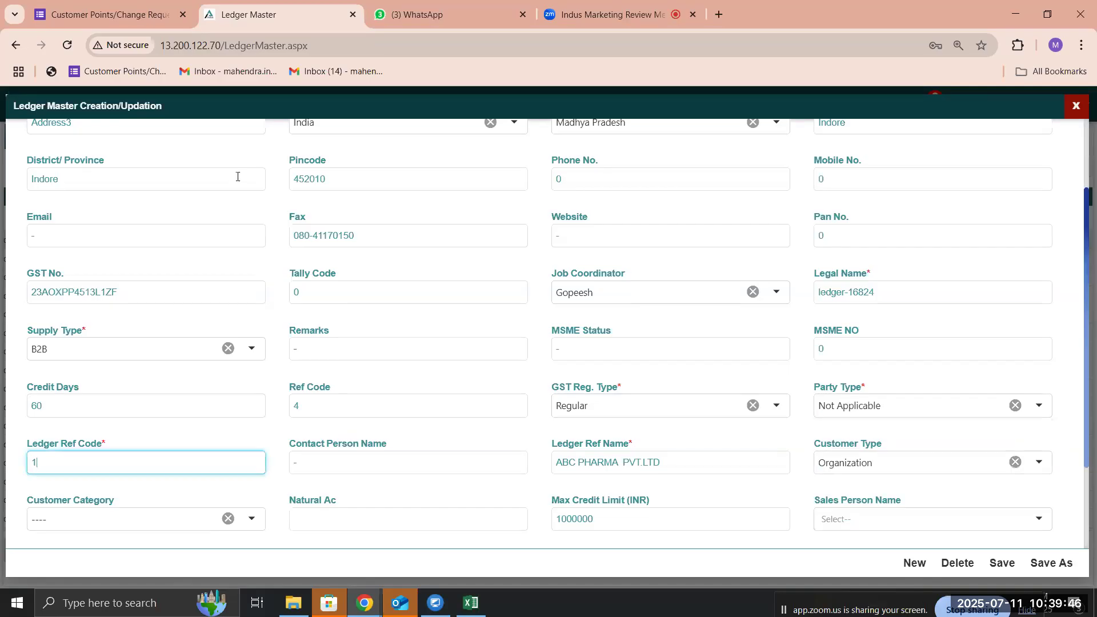
pyautogui.scroll(1, 238, 178)
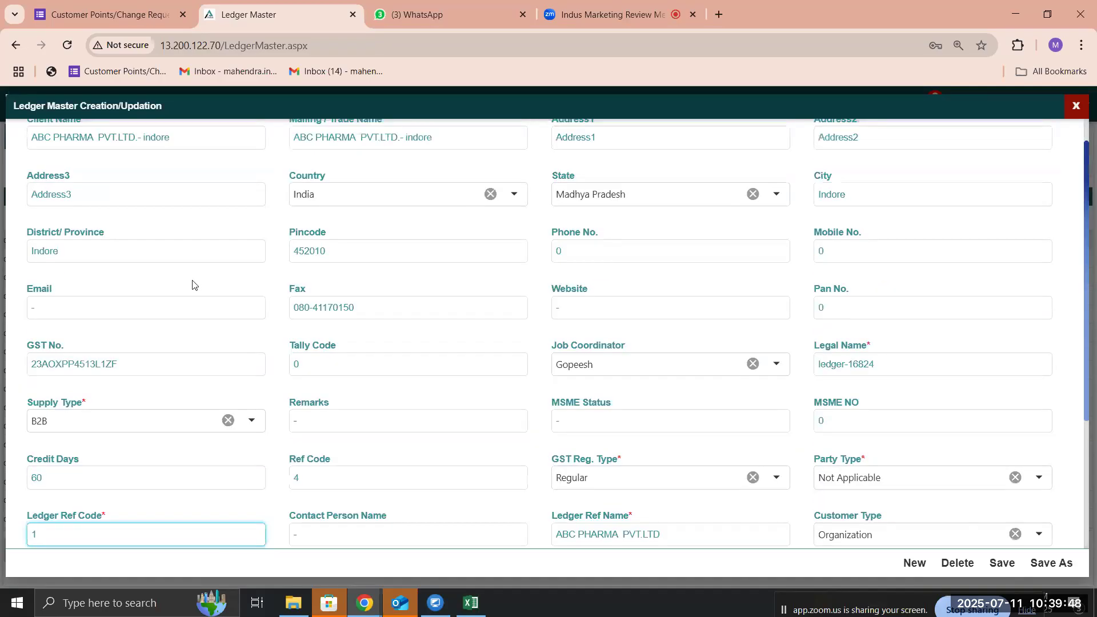
pyautogui.scroll(-2, 121, 496)
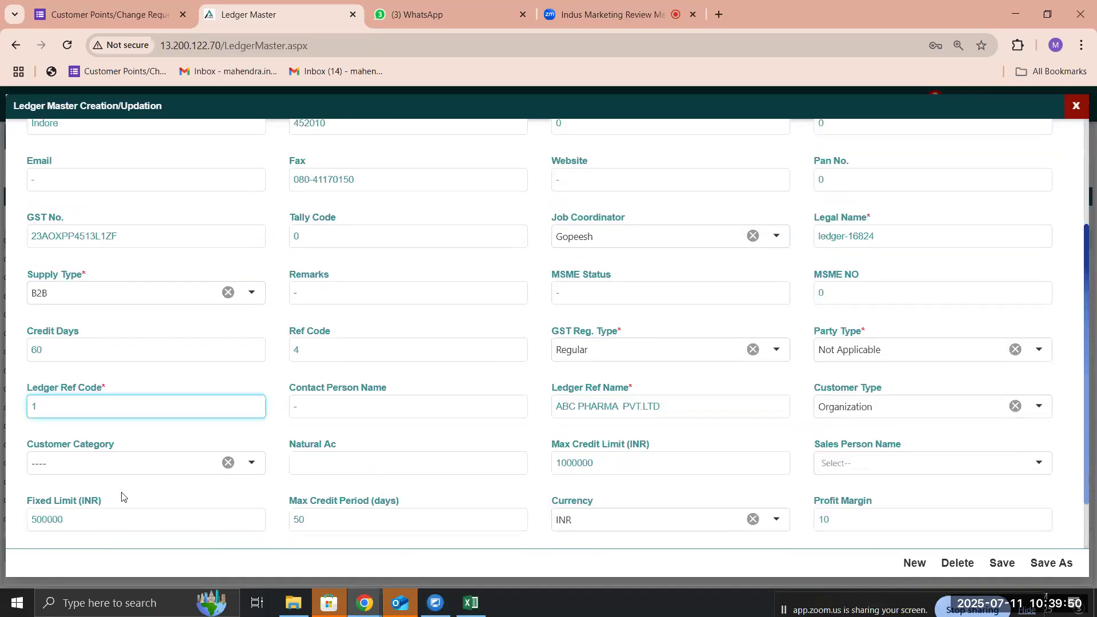
pyautogui.doubleClick(95, 411)
pyautogui.click(332, 404)
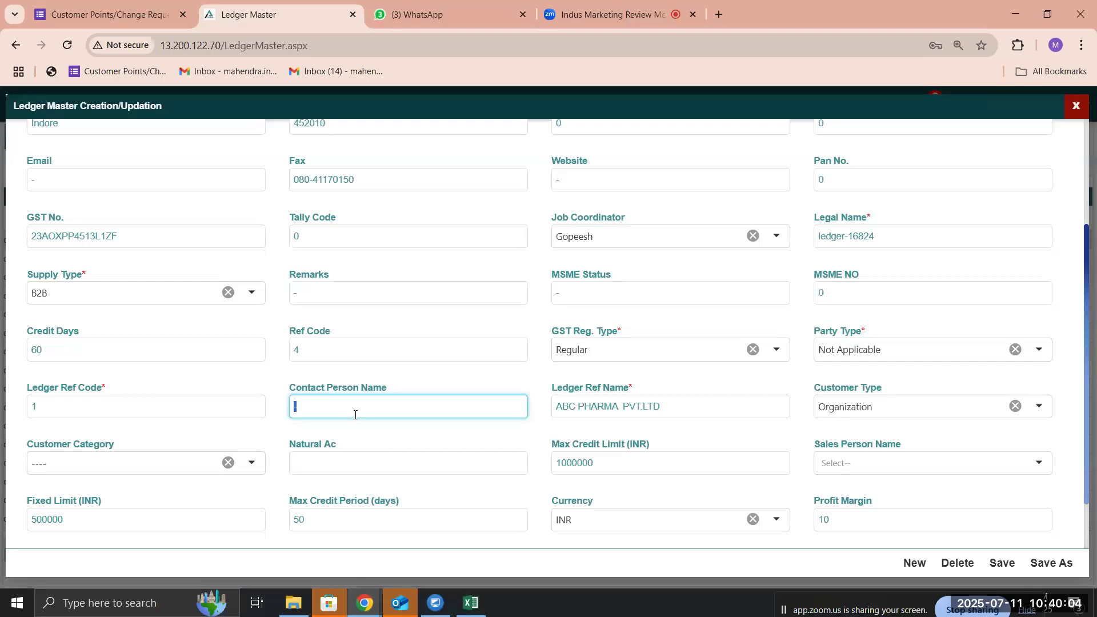
# - Check the ledger ref name and select Individual as the client's customer type
pyautogui.doubleClick(674, 413)
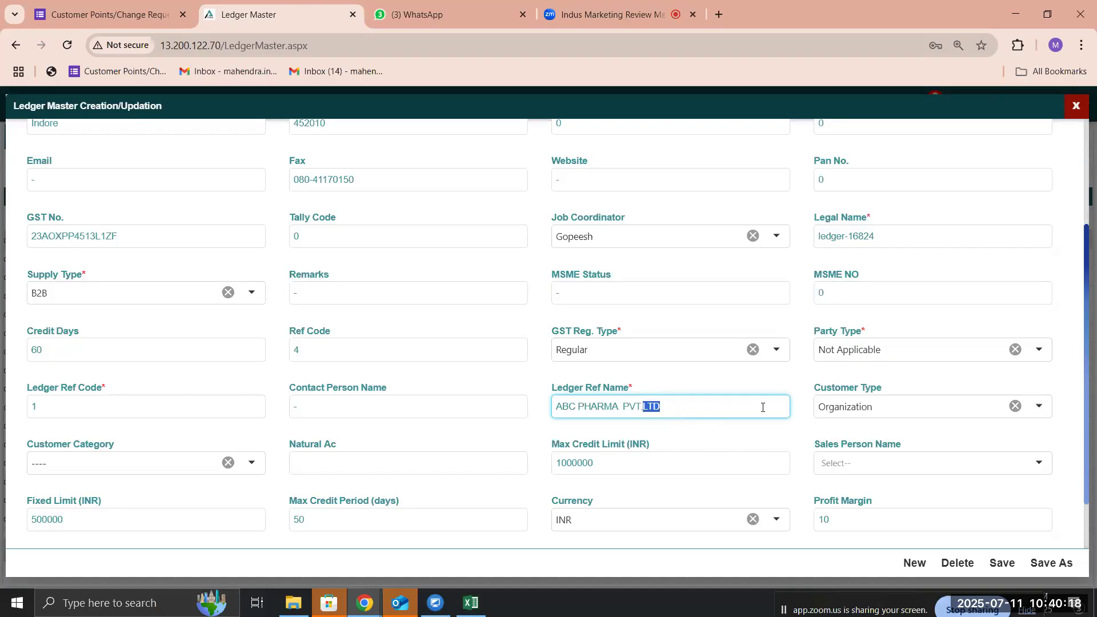
pyautogui.click(895, 402)
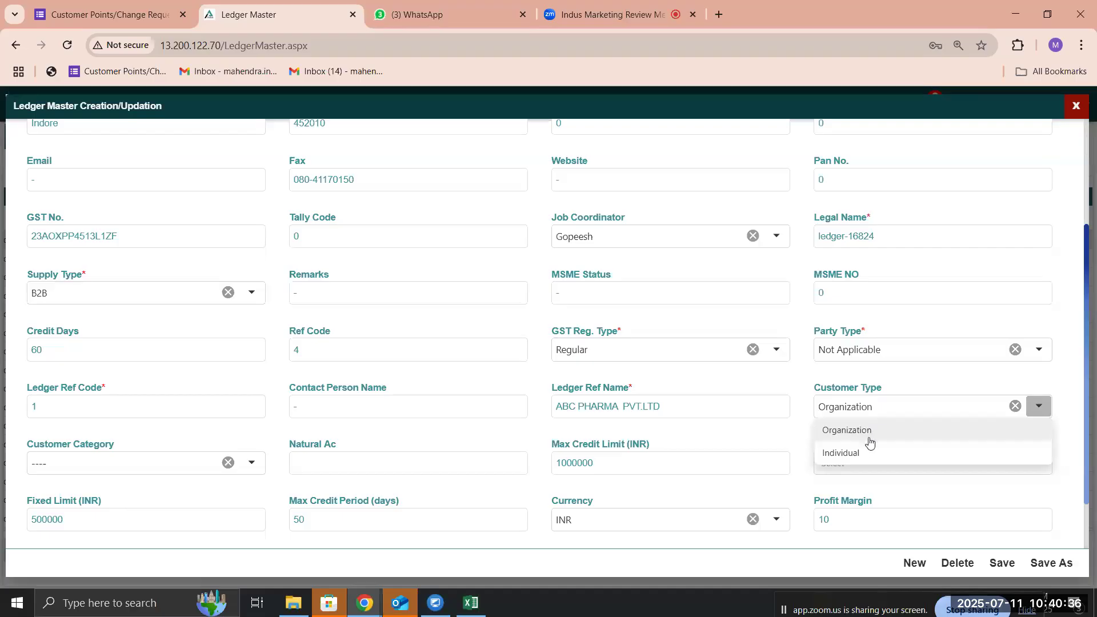
pyautogui.click(832, 457)
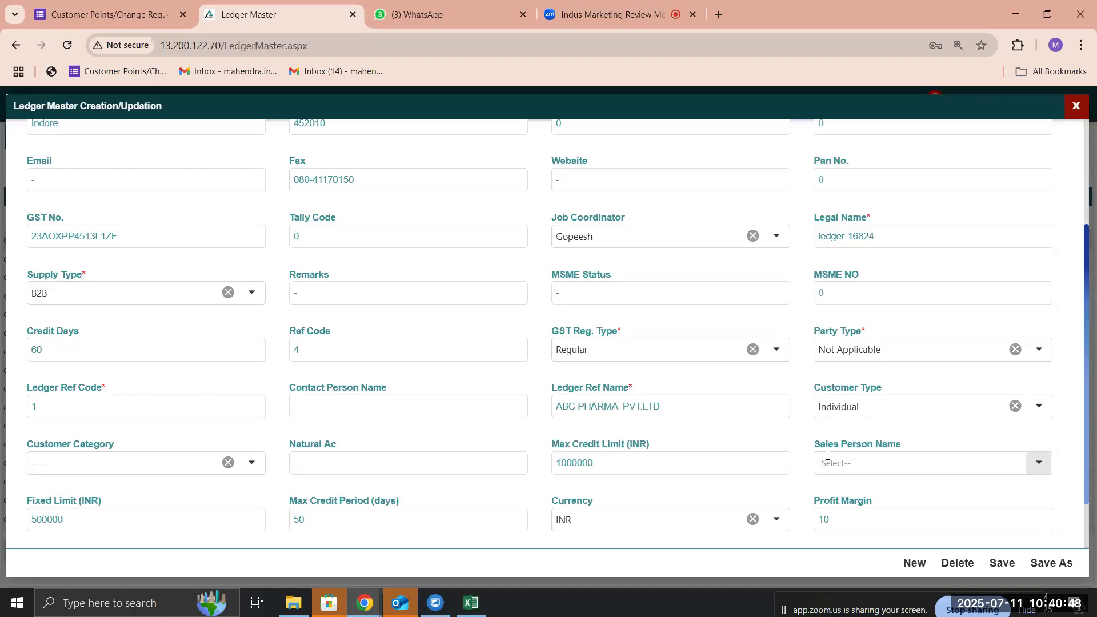
# - Review the customer category options, clear the category, and check the Natural Ac and Max Credit Limit fields
pyautogui.click(200, 461)
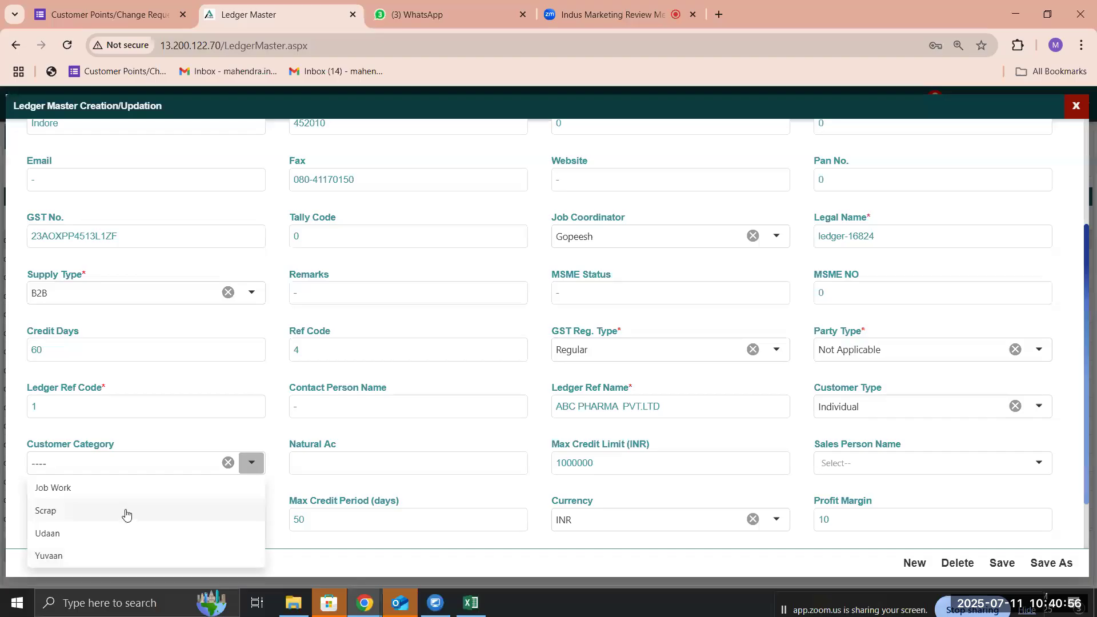
pyautogui.click(345, 472)
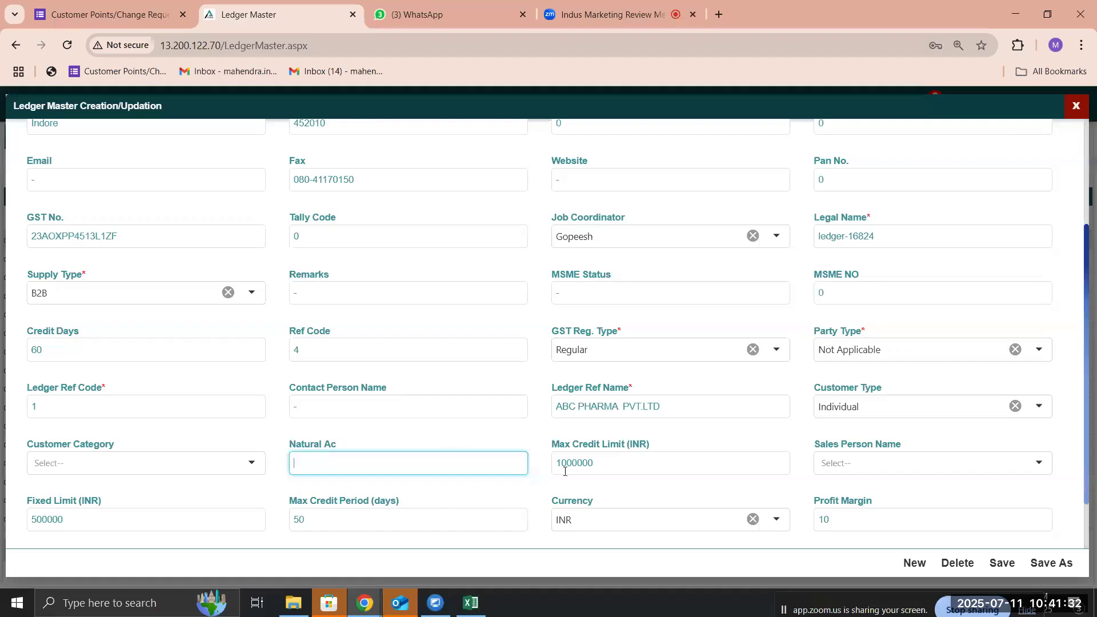
pyautogui.click(606, 463)
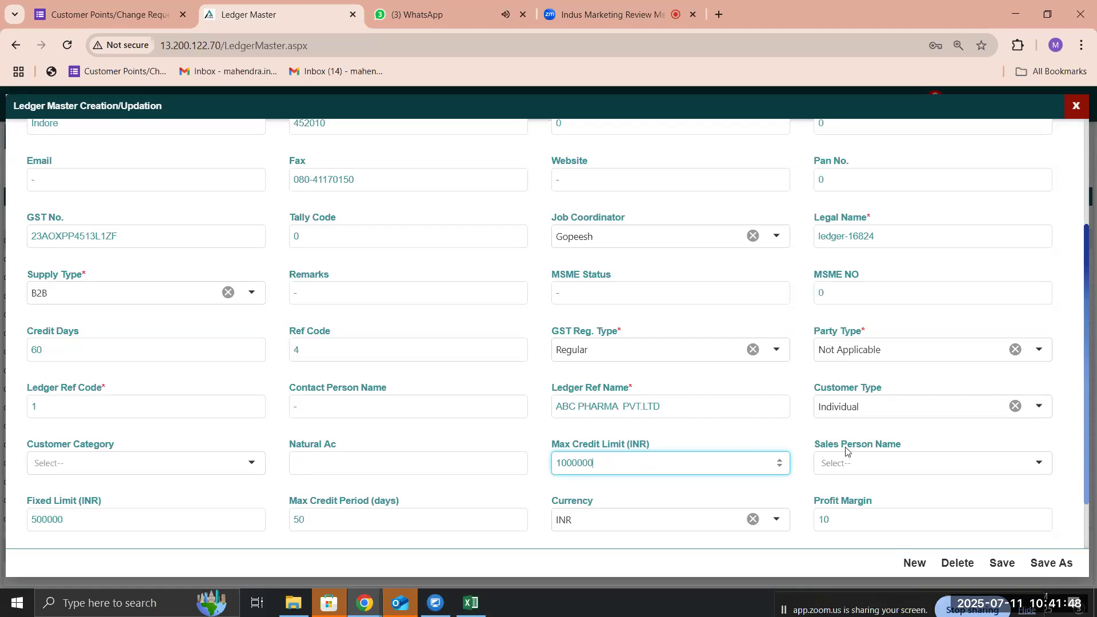
# - Assign a sales person to the client and recheck that field against the rest of the record
pyautogui.click(863, 458)
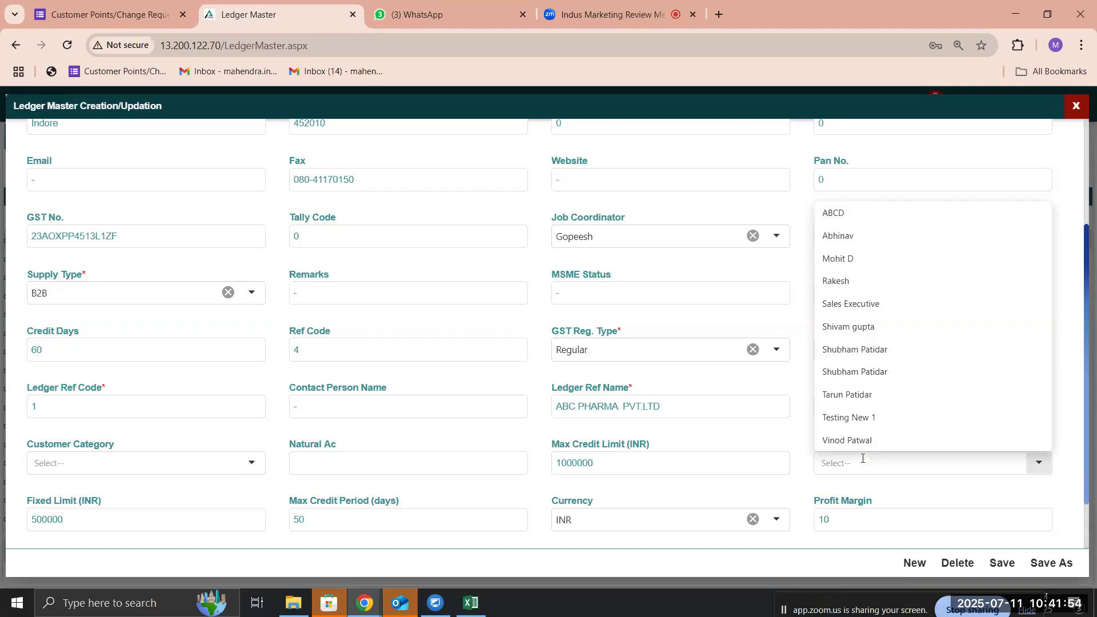
pyautogui.click(869, 329)
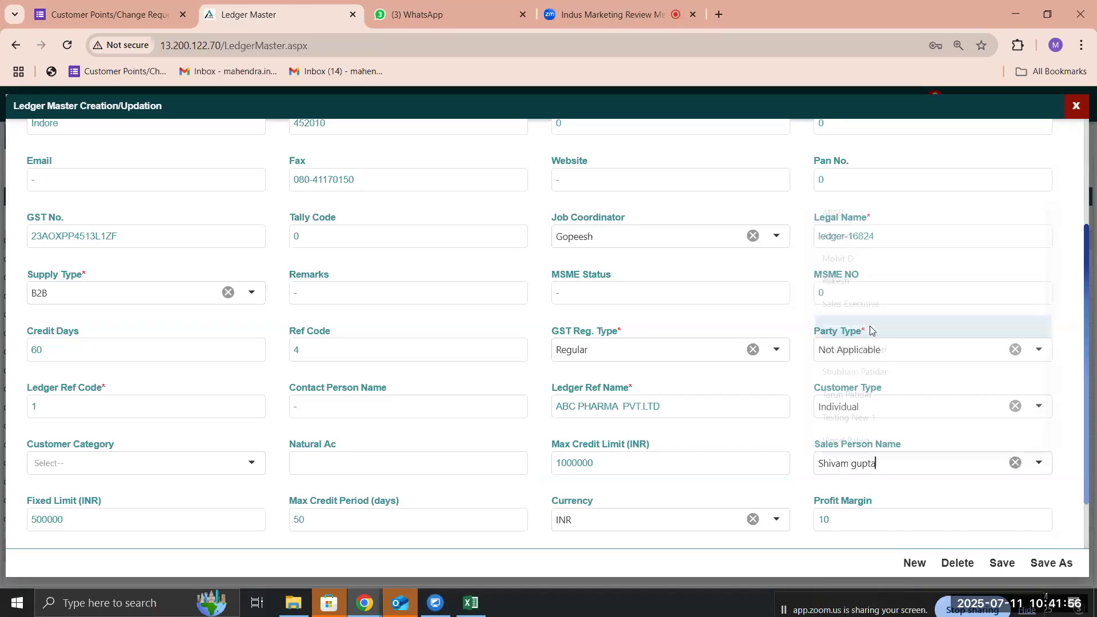
pyautogui.scroll(3, 645, 321)
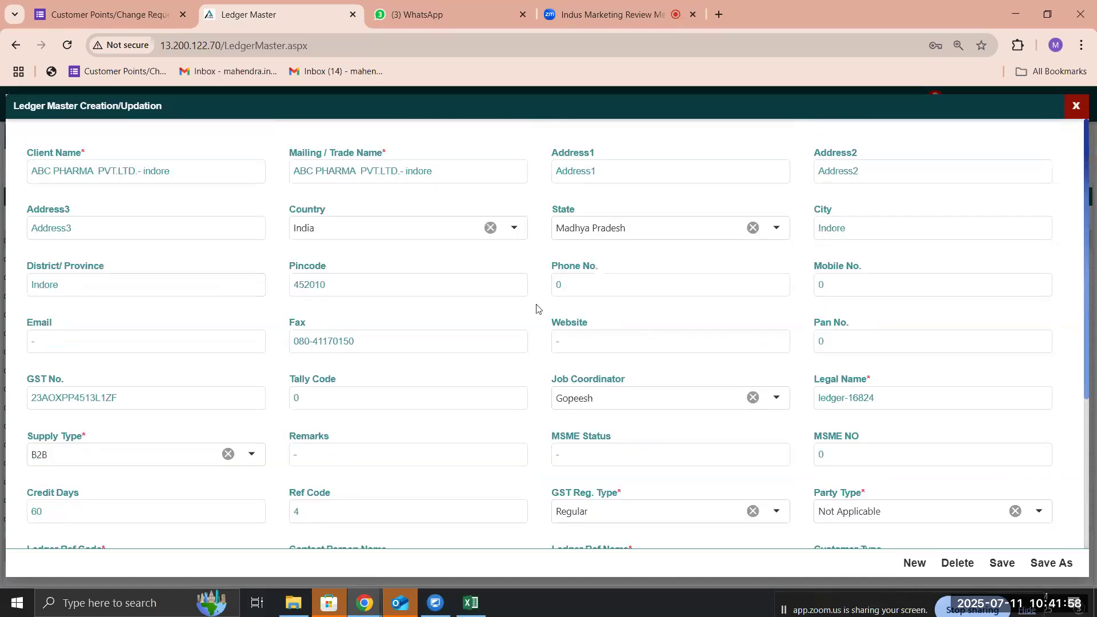
pyautogui.scroll(-4, 774, 368)
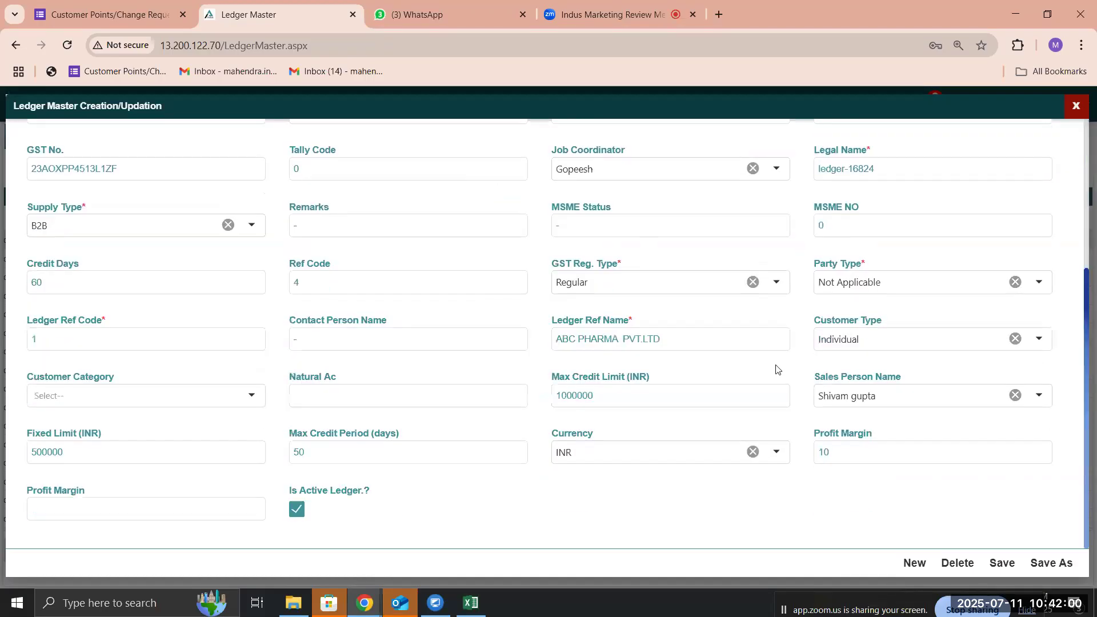
pyautogui.click(889, 391)
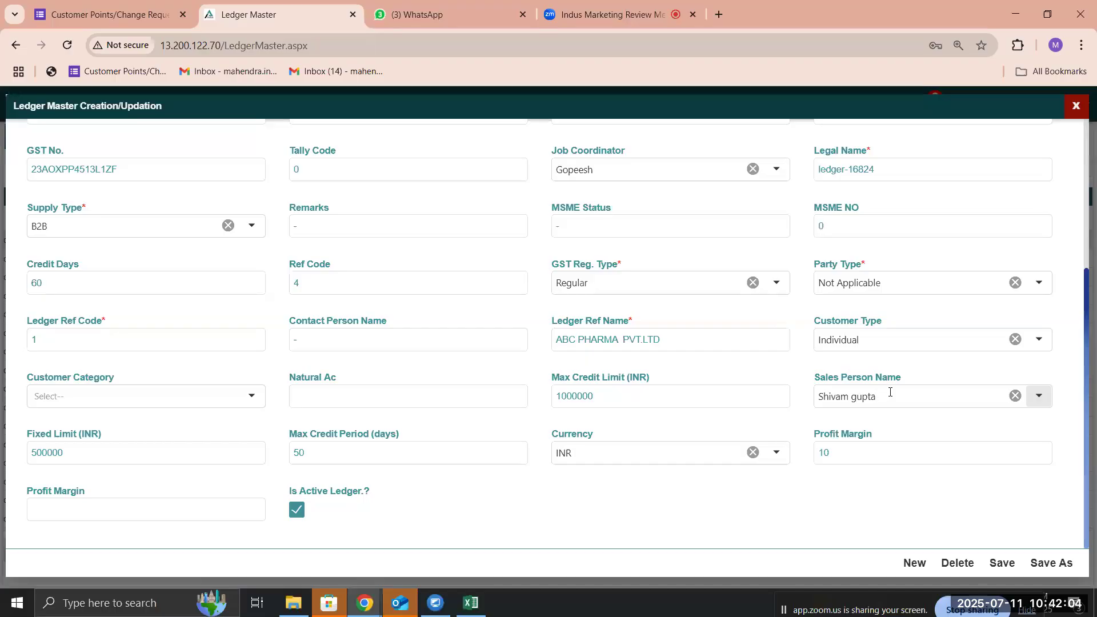
pyautogui.scroll(4, 889, 391)
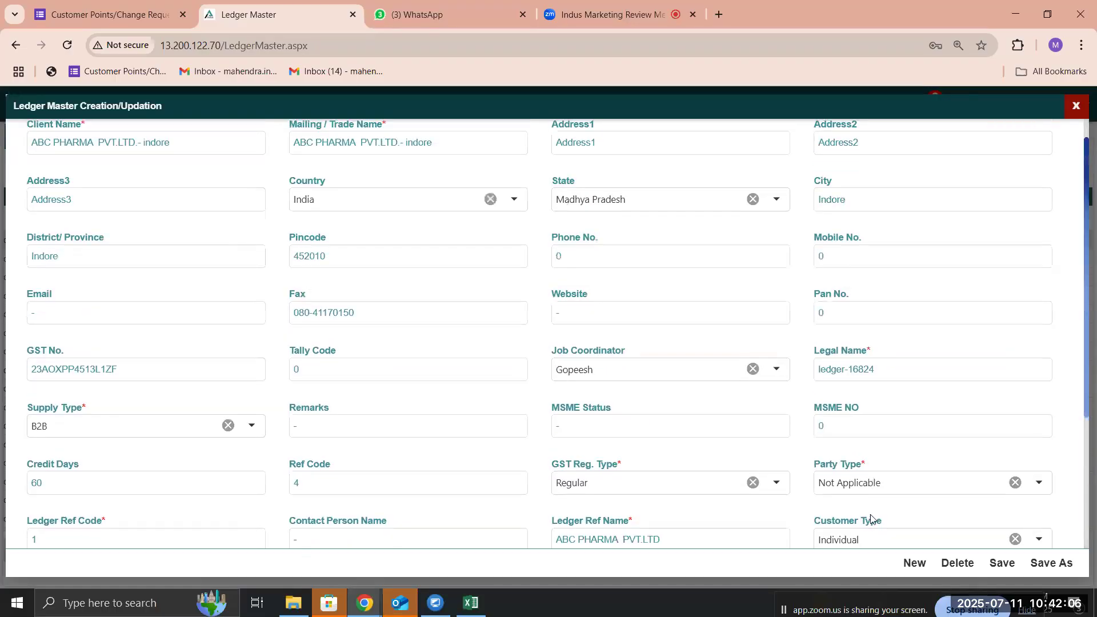
pyautogui.scroll(-4, 870, 519)
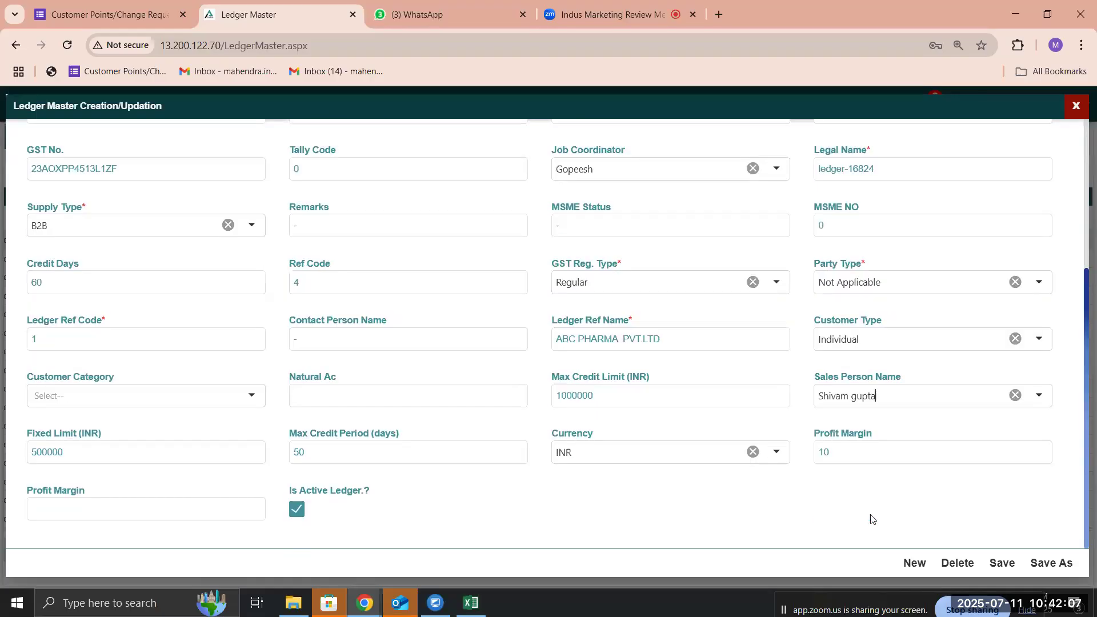
pyautogui.doubleClick(891, 398)
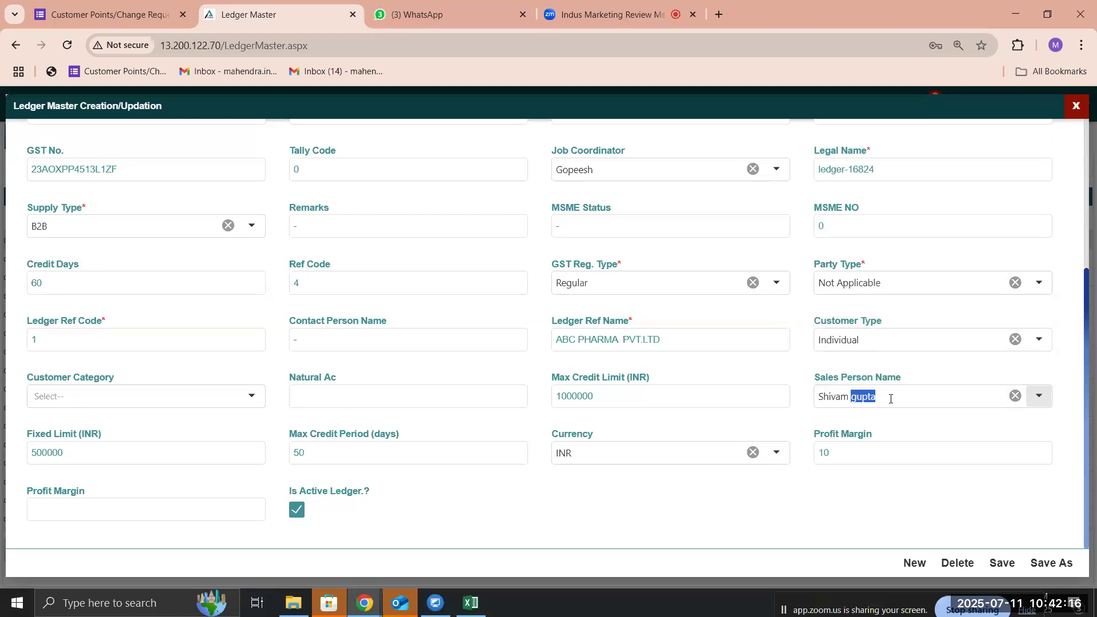
# - Examine the fixed limit, max credit period and both profit margin fields of the client record
pyautogui.click(183, 453)
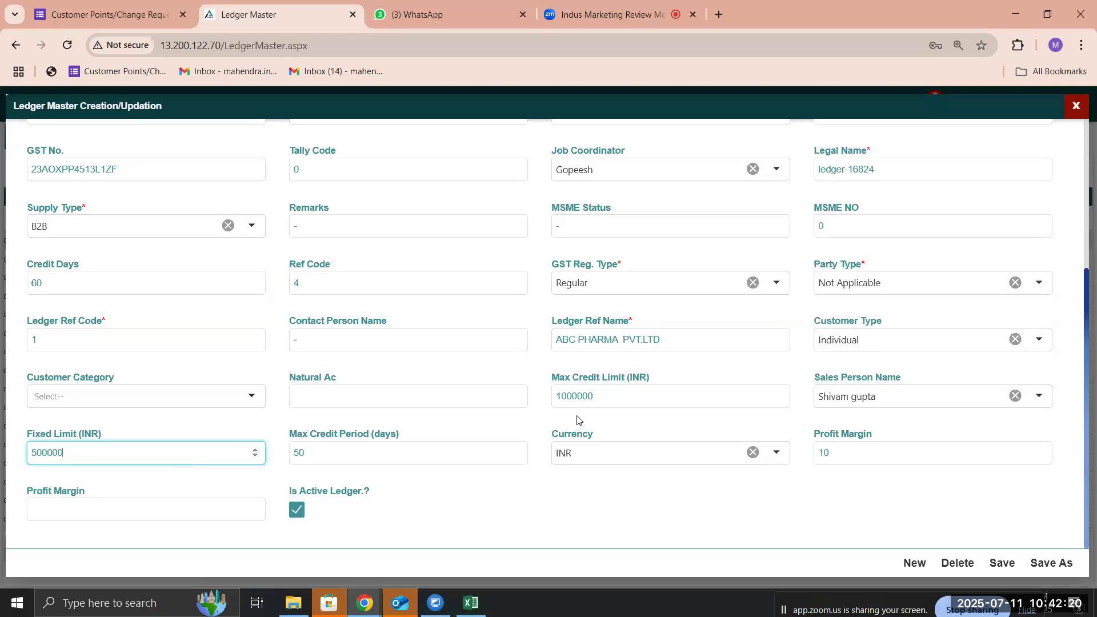
pyautogui.click(348, 457)
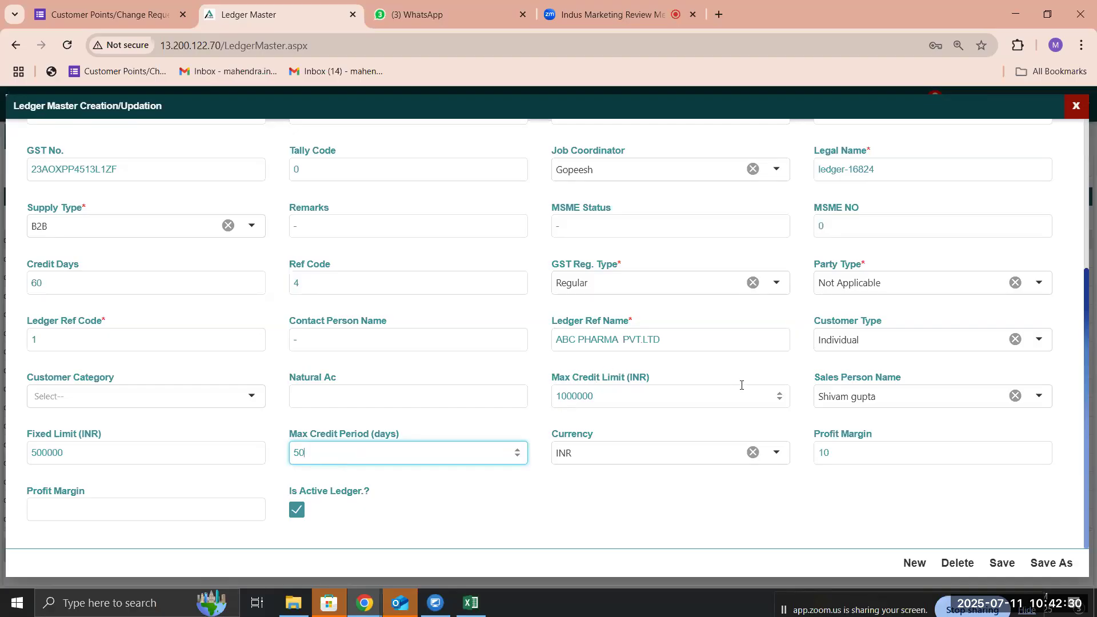
pyautogui.click(846, 448)
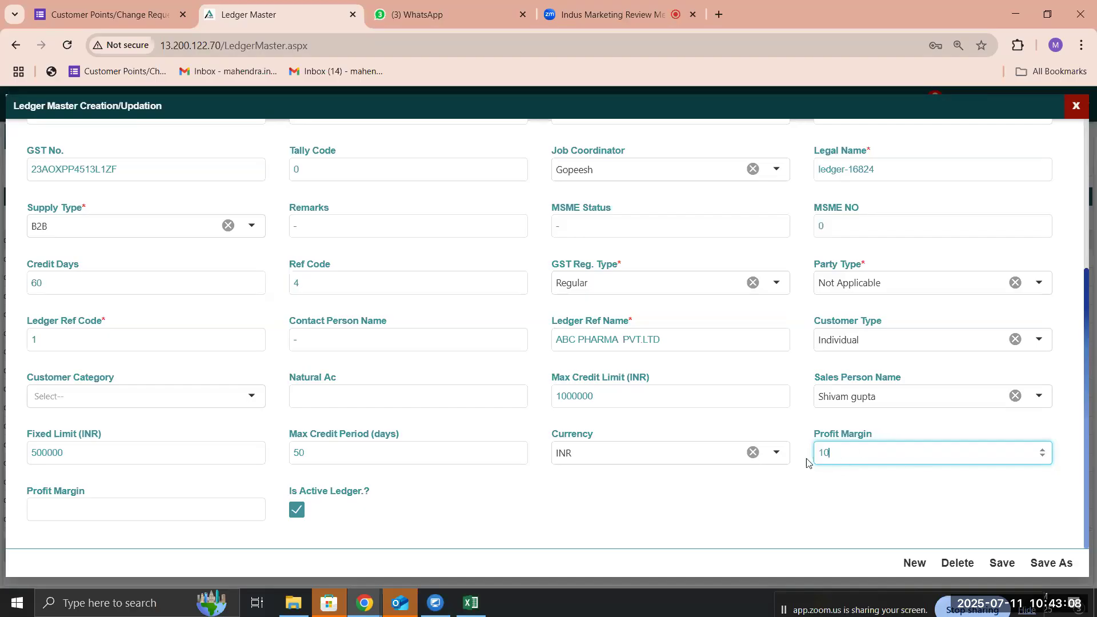
pyautogui.click(108, 498)
pyautogui.moveTo(110, 500); pyautogui.dragTo(76, 506)
pyautogui.click(76, 506)
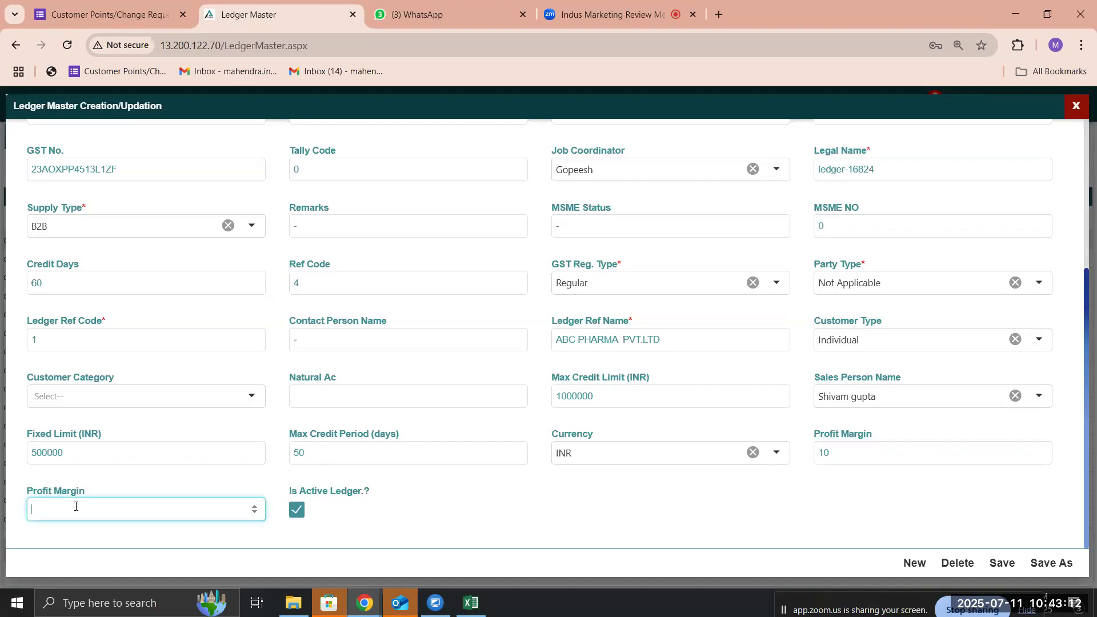
pyautogui.doubleClick(51, 491)
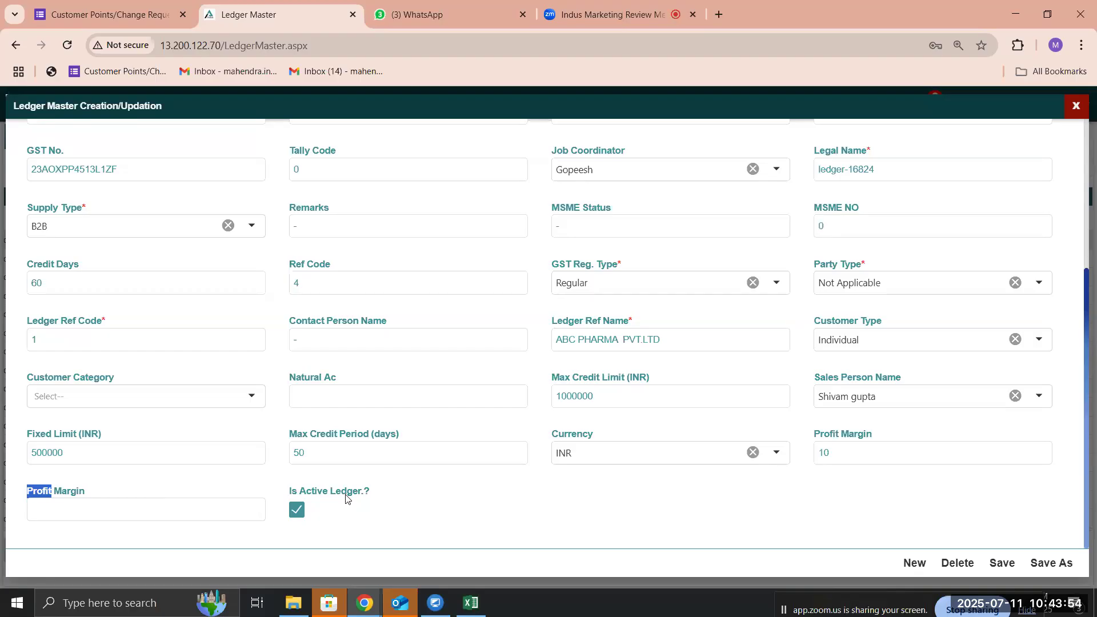
# - Switch the client's active ledger setting off and back on, and close the record without saving
pyautogui.click(301, 516)
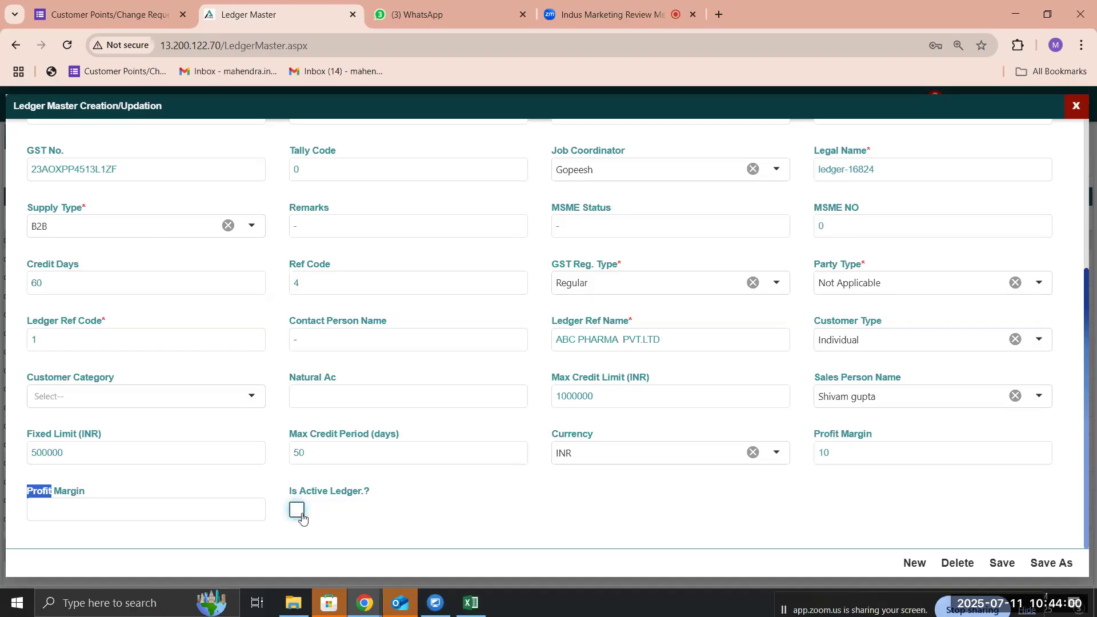
pyautogui.click(302, 516)
pyautogui.click(1072, 109)
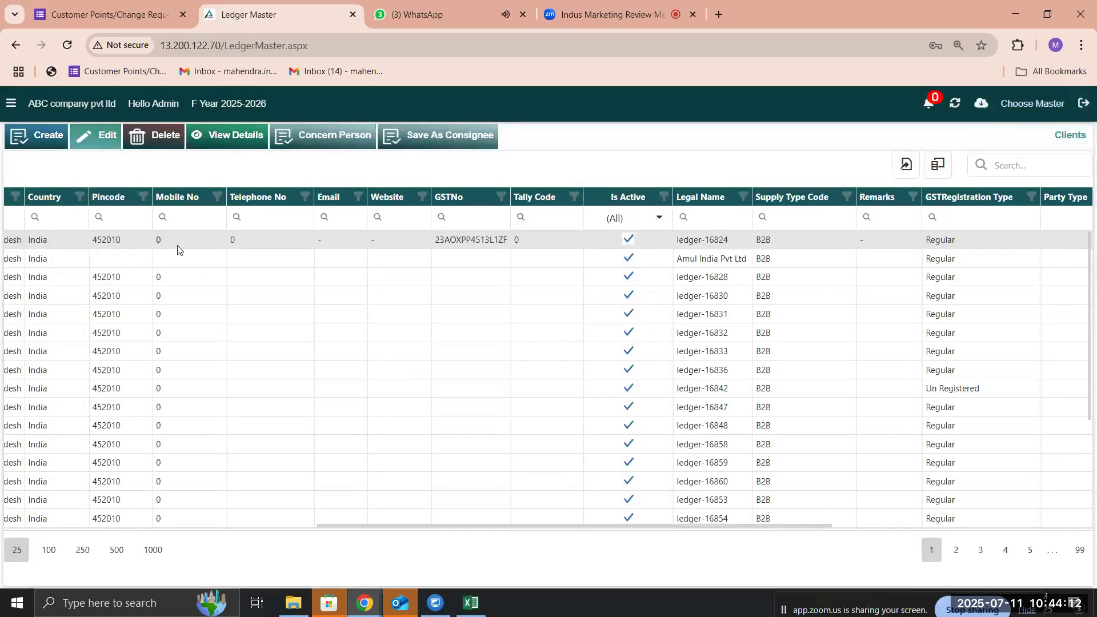
# - Open the concern person form from the client list and choose LedgerName-16825 as the client
pyautogui.click(334, 148)
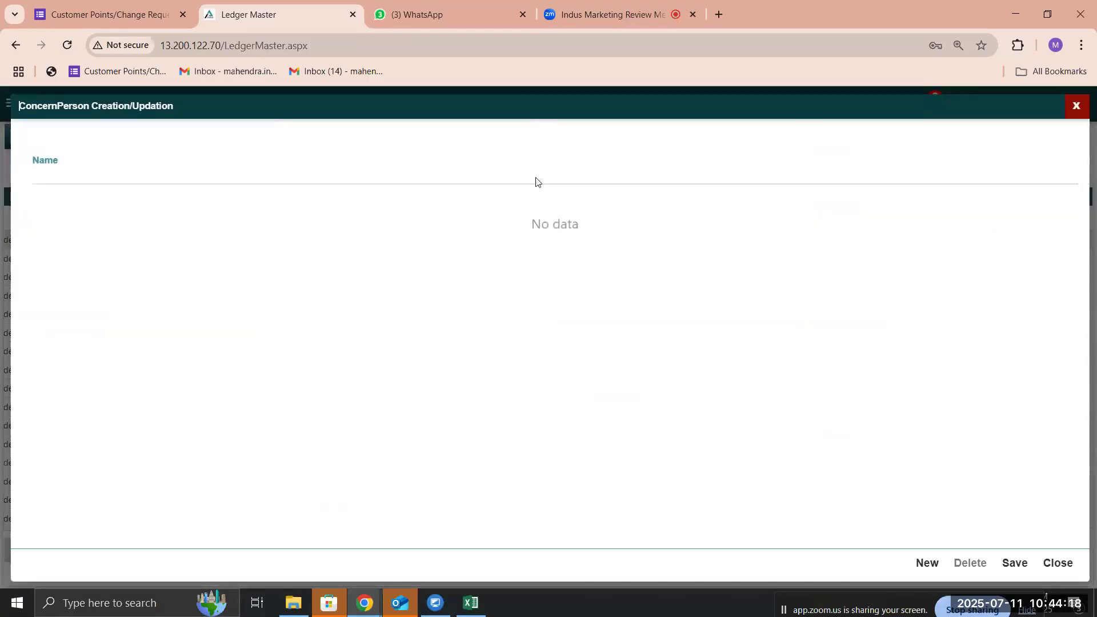
pyautogui.click(1071, 116)
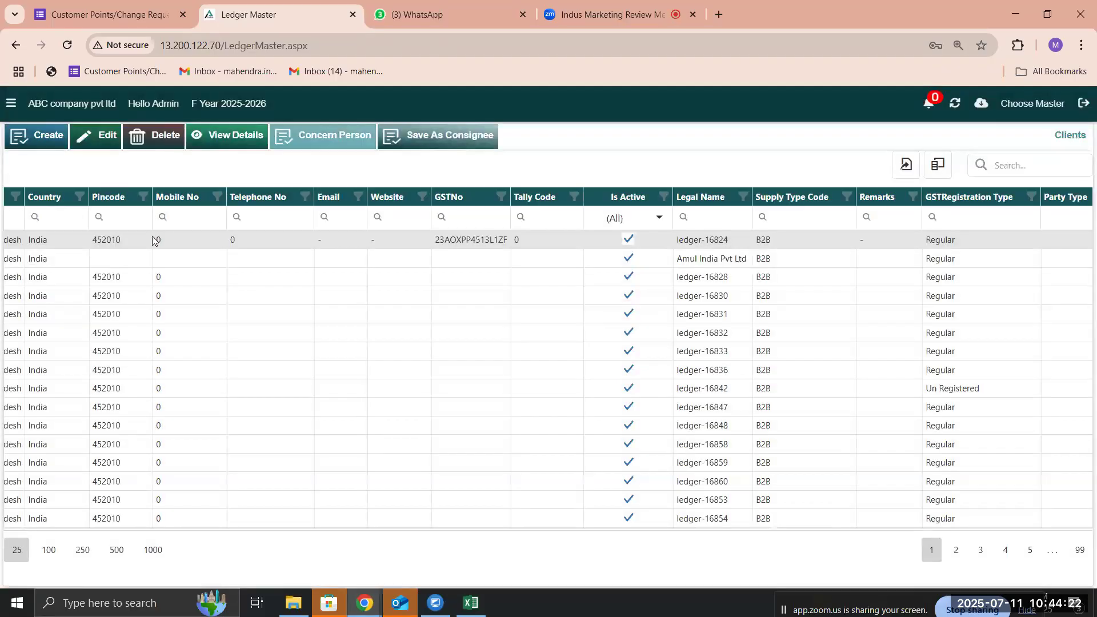
pyautogui.click(327, 136)
pyautogui.click(182, 180)
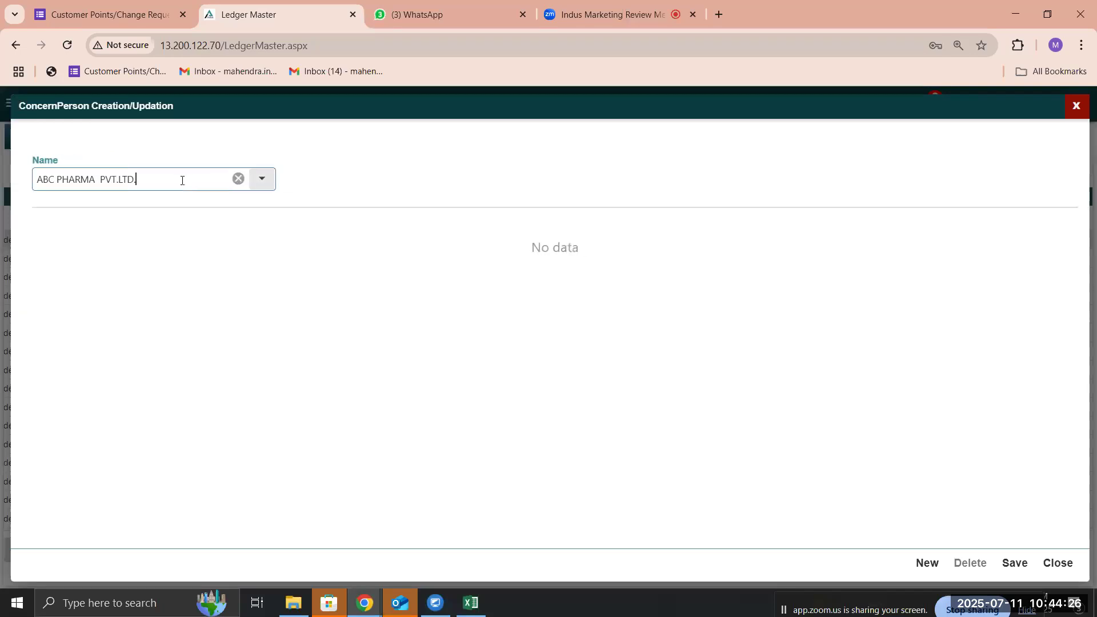
pyautogui.click(262, 180)
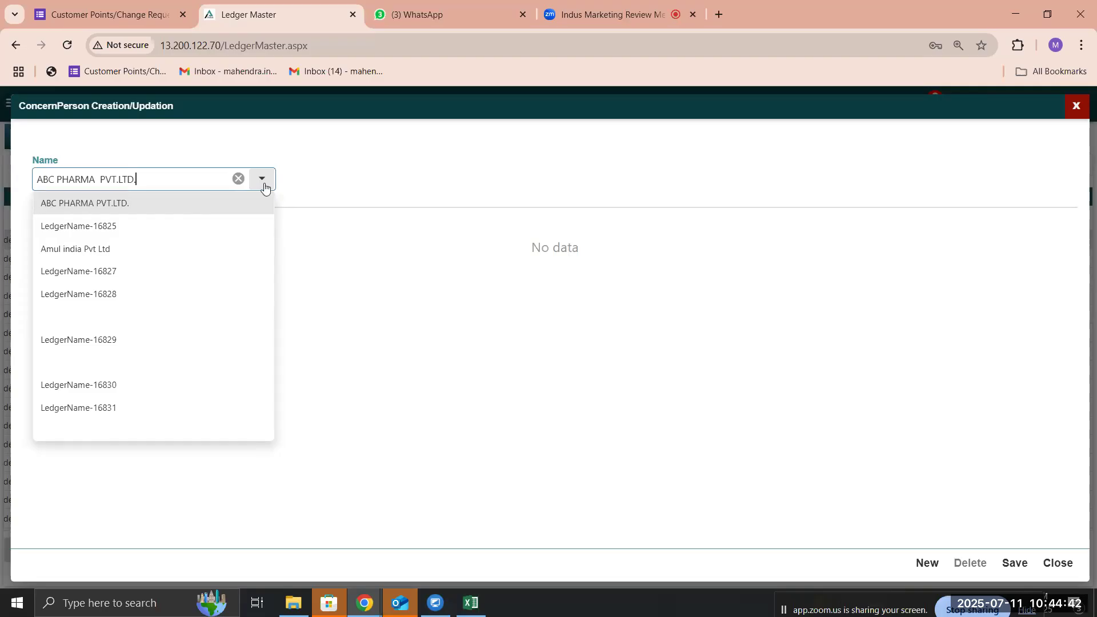
pyautogui.press('Down')
pyautogui.press('Return')
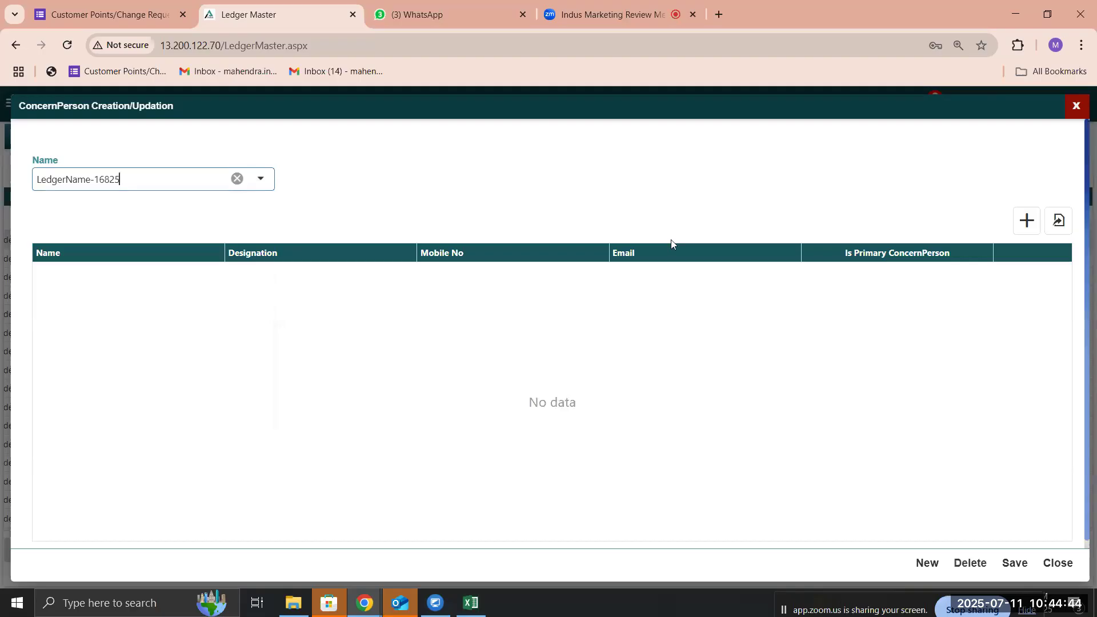
# - Add a concern person row with the name A and the designation Sales Maneger
pyautogui.click(1025, 231)
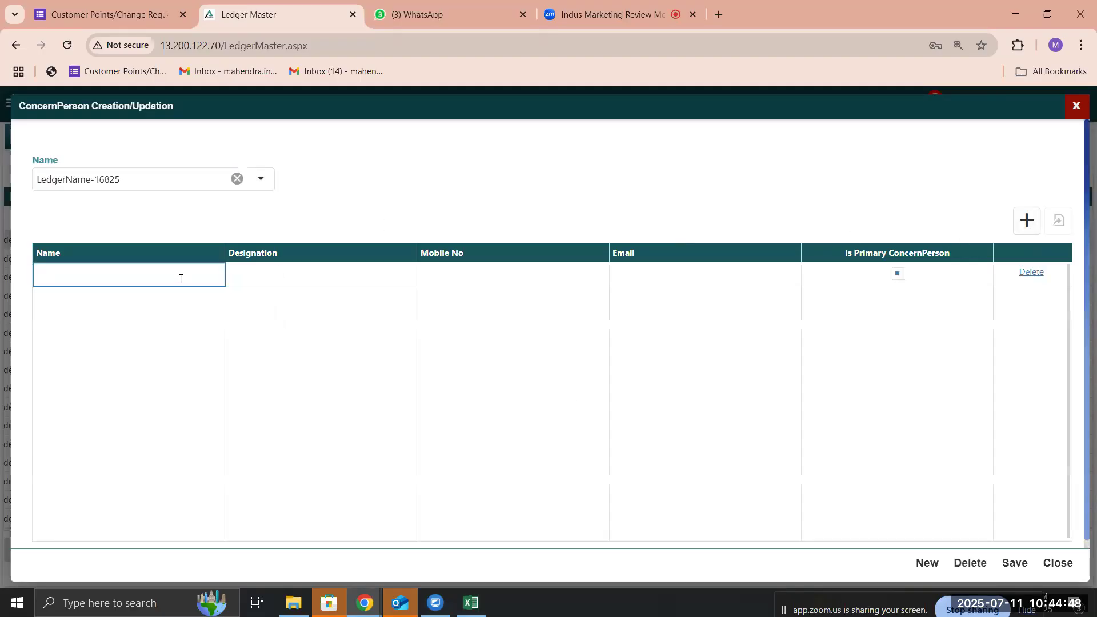
pyautogui.write('A')
pyautogui.click(307, 278)
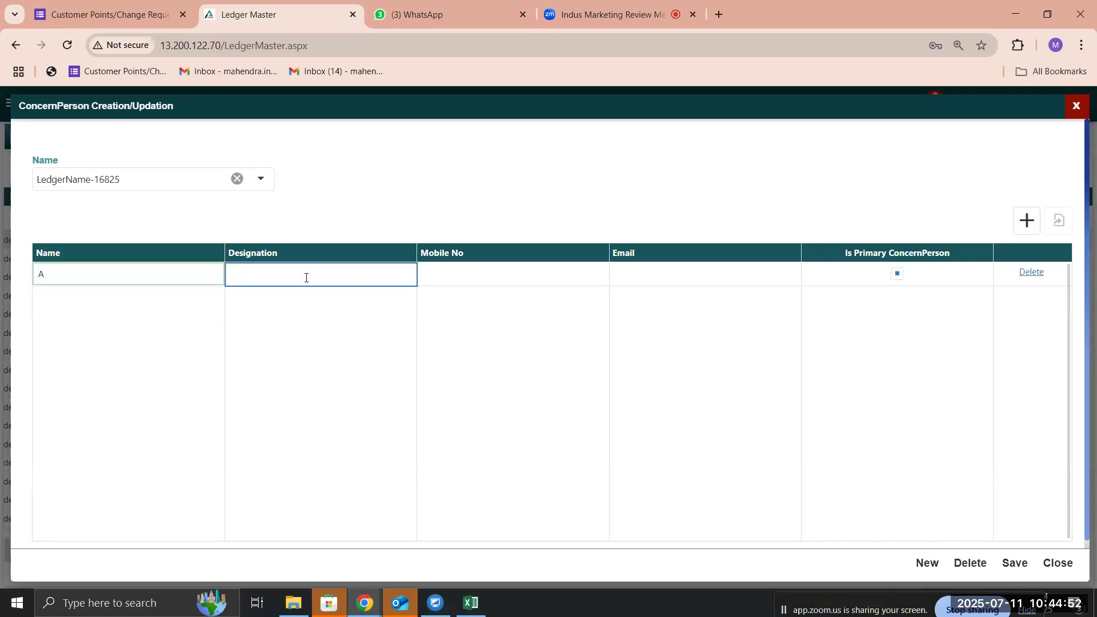
pyautogui.write('Sales M')
pyautogui.write('an')
pyautogui.write('eg\\')
pyautogui.write('er')
# - Enter 0 as the concern person's mobile number and try a hyphen as the email
pyautogui.click(505, 283)
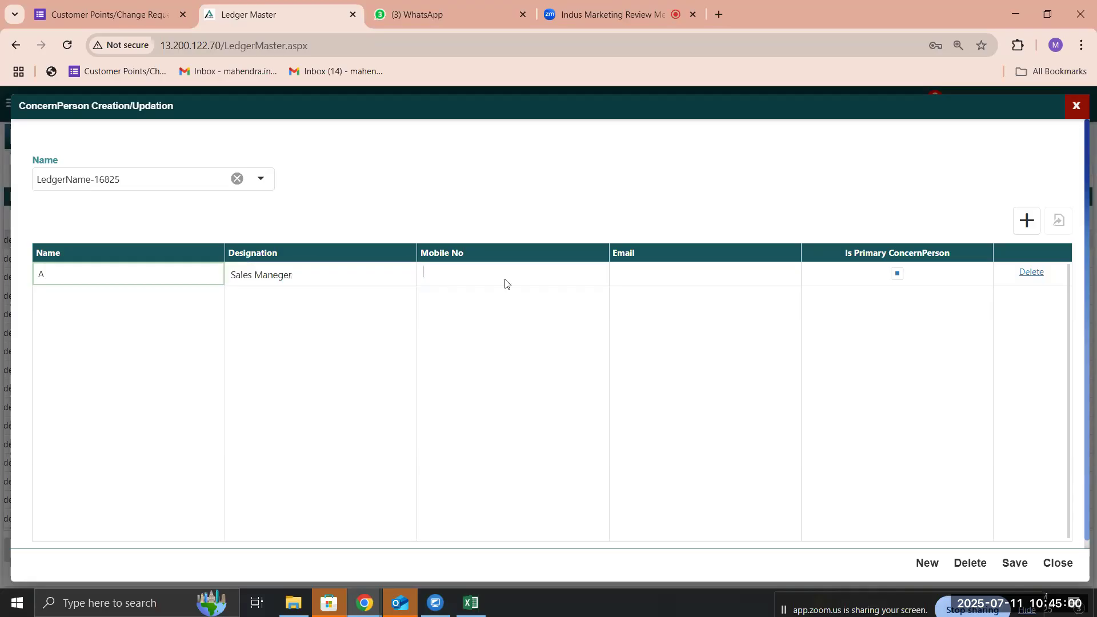
pyautogui.write('0')
pyautogui.click(640, 279)
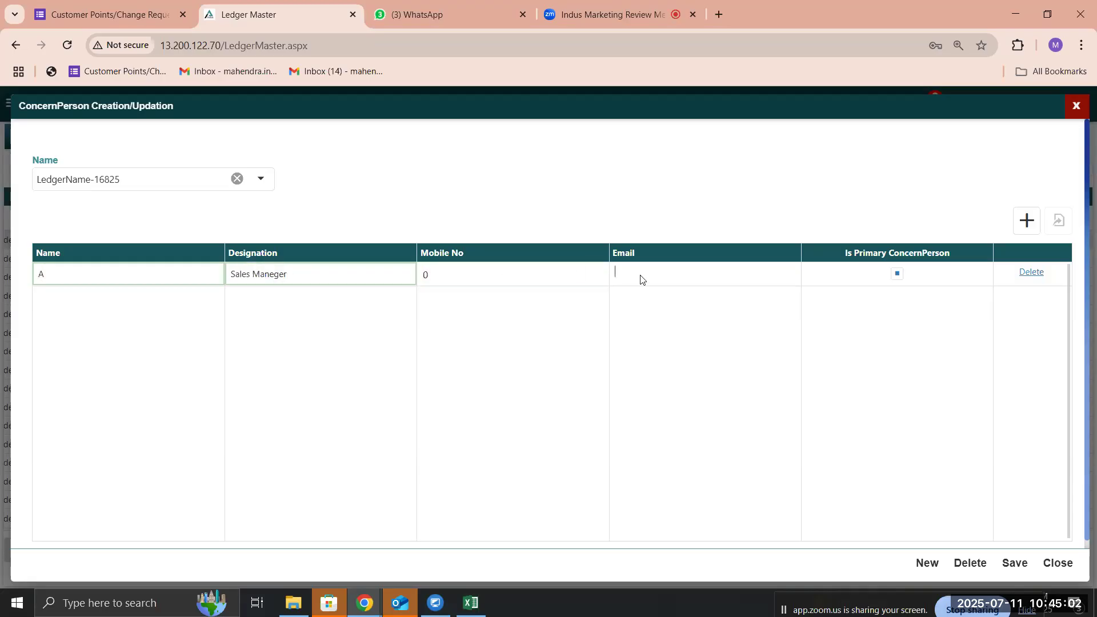
pyautogui.write('-')
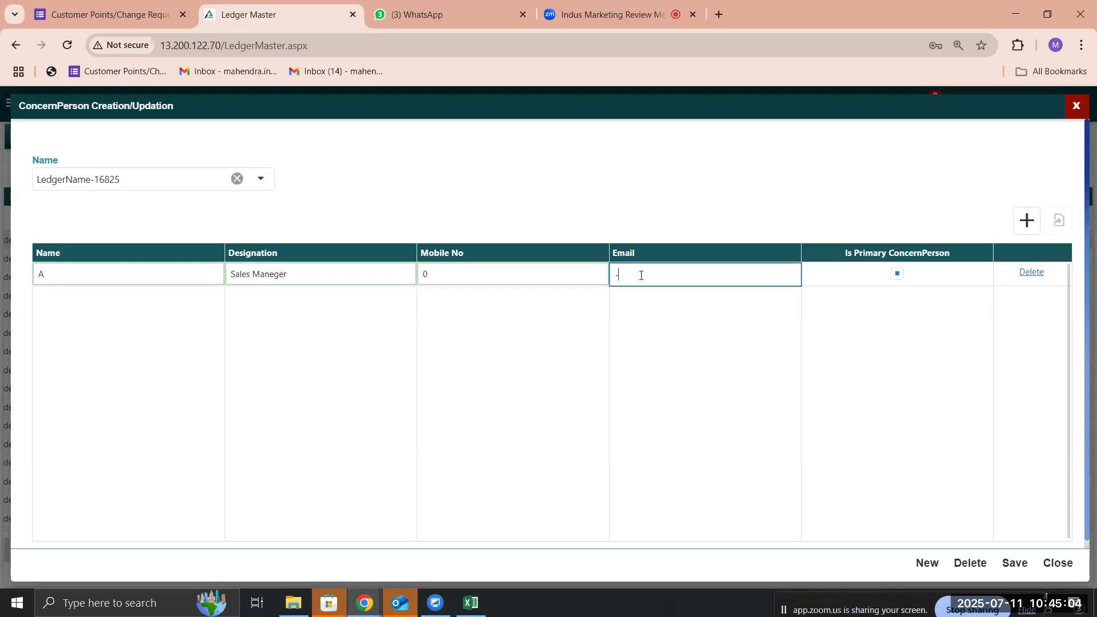
pyautogui.click(889, 339)
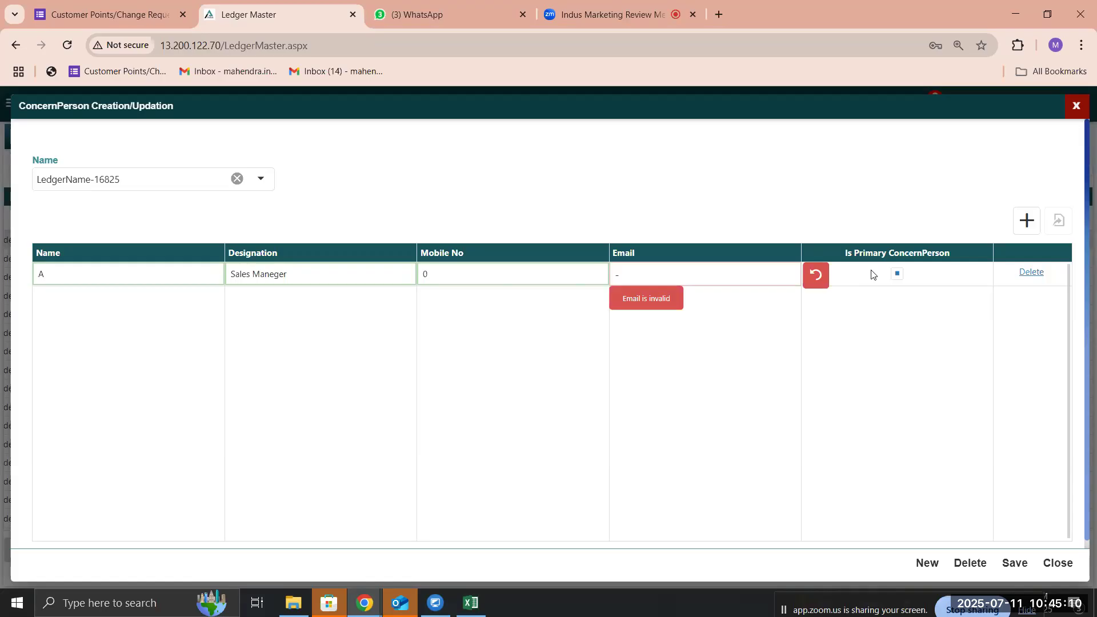
# - Replace the hyphen with the concern person's e-mail address and switch Is Primary ConcernPerson on and off
pyautogui.click(775, 270)
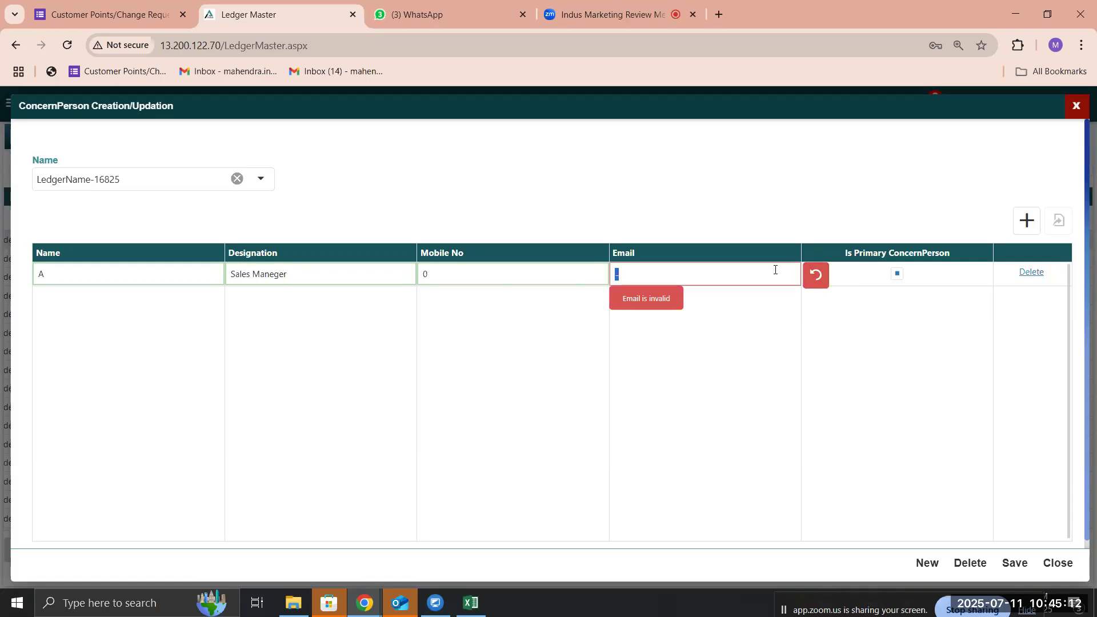
pyautogui.write('abc@gmail.com')
pyautogui.click(965, 312)
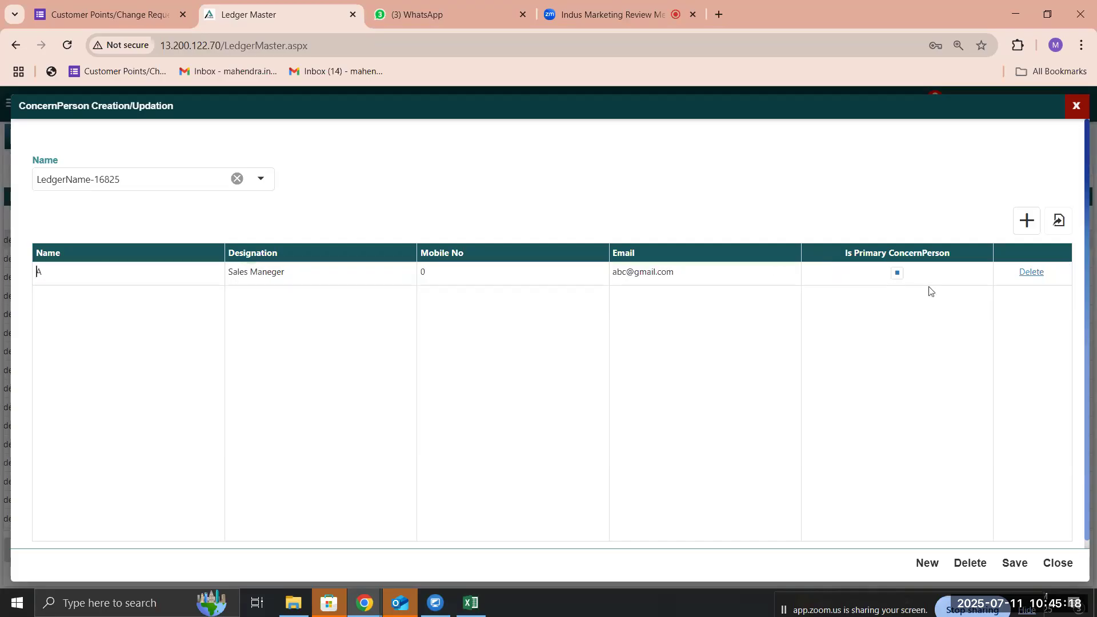
pyautogui.click(899, 275)
pyautogui.click(898, 275)
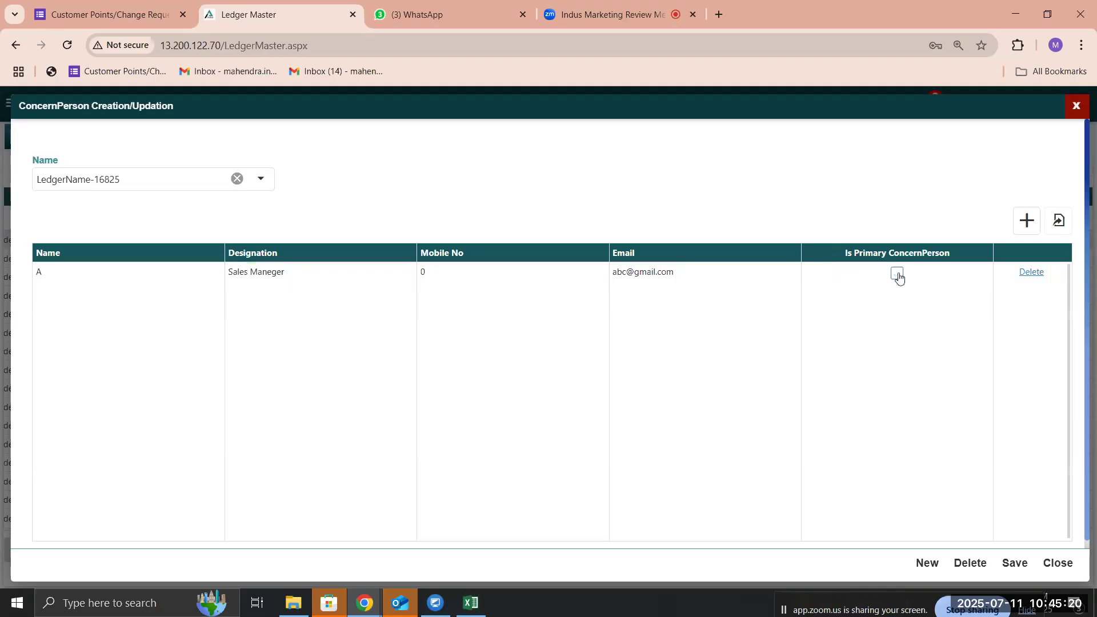
# - Mark A as the primary concern person and add a second row named B, leaving the form unsaved
pyautogui.click(897, 274)
pyautogui.click(1027, 220)
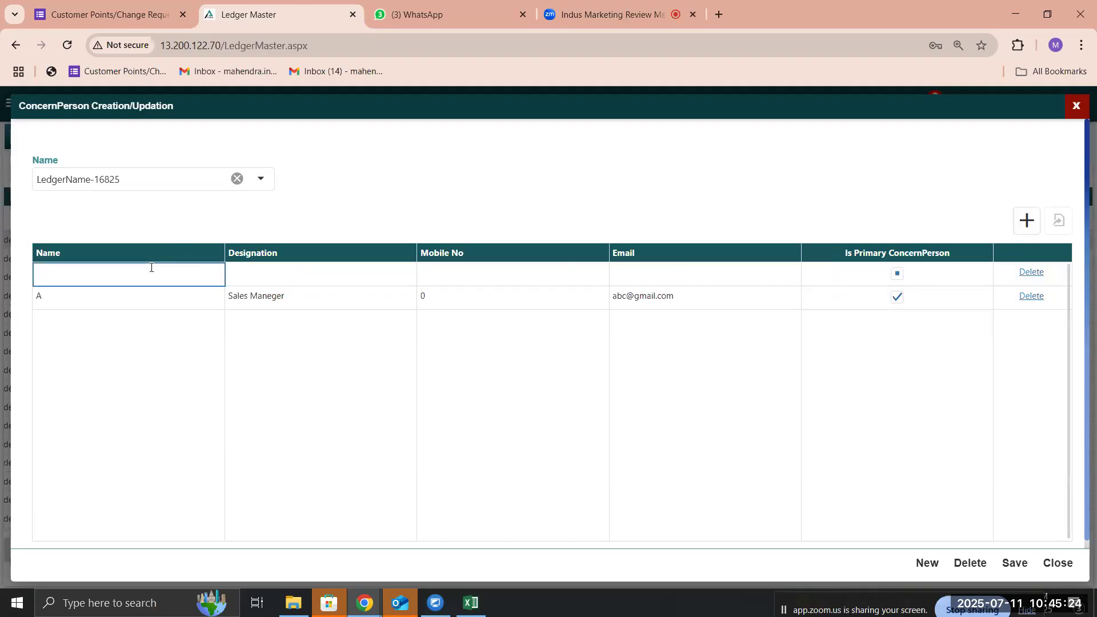
pyautogui.write('B')
pyautogui.click(263, 272)
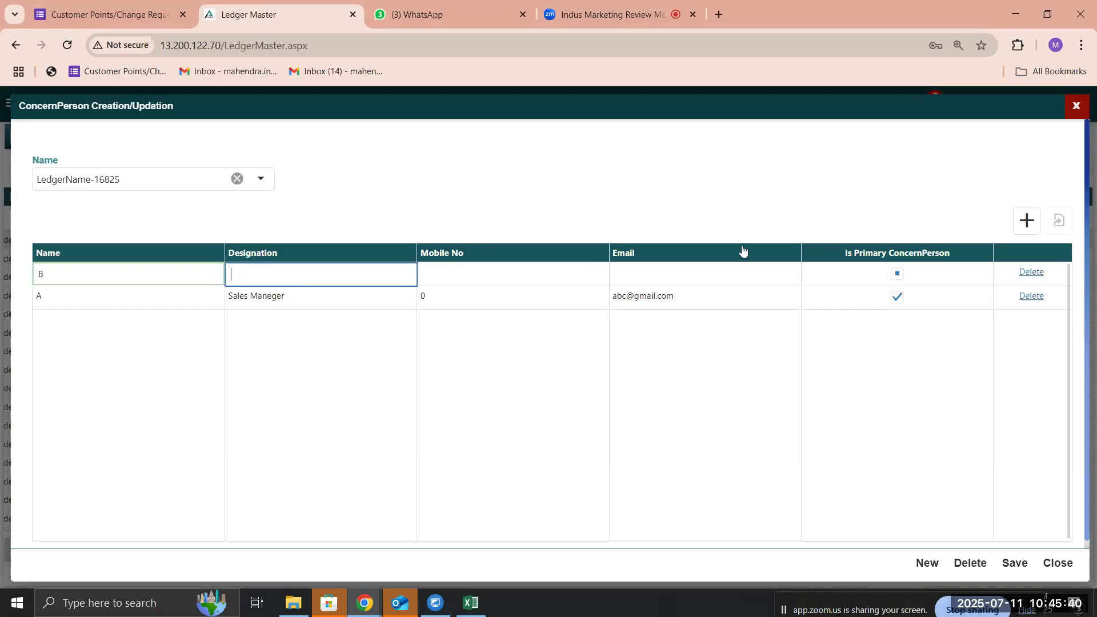
pyautogui.click(1072, 119)
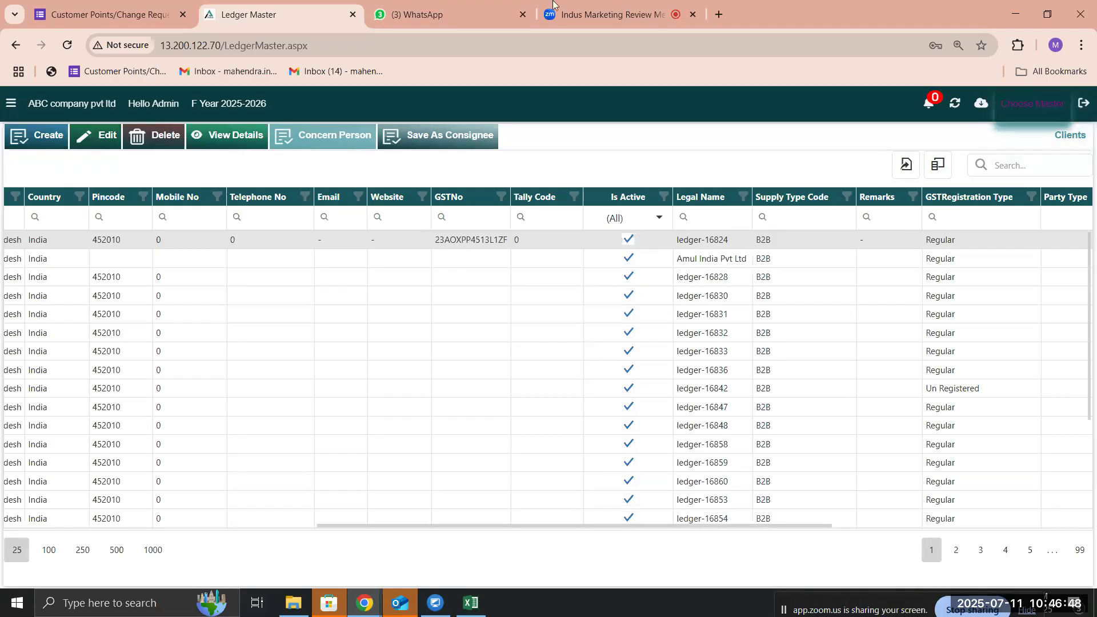
# - Switch to the Zoom meeting and dismiss its recording notice
pyautogui.click(597, 4)
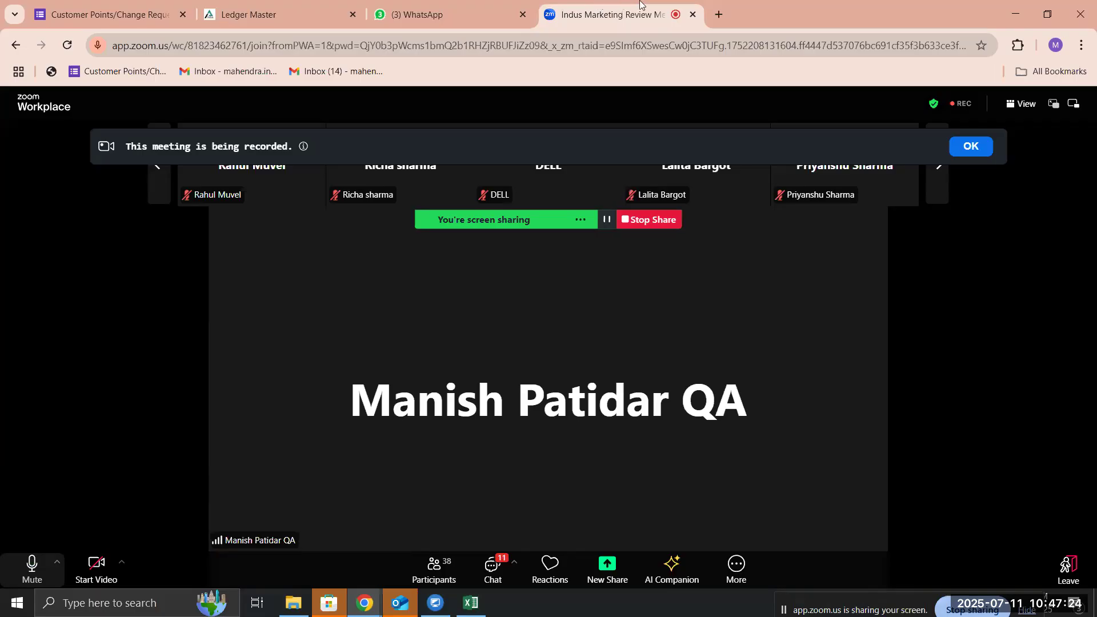
pyautogui.click(982, 151)
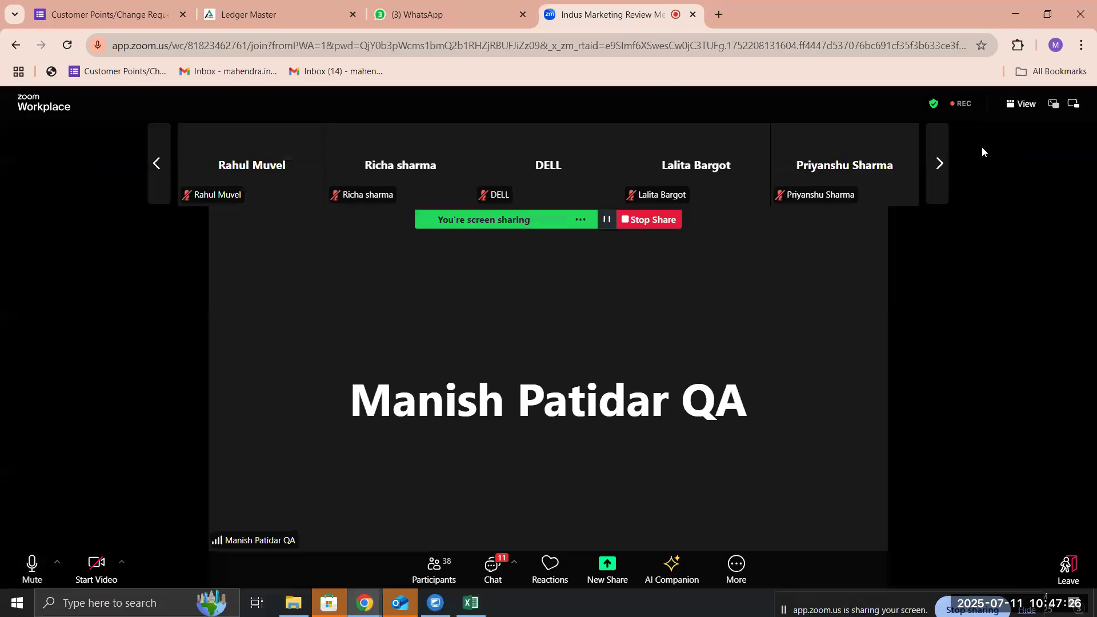
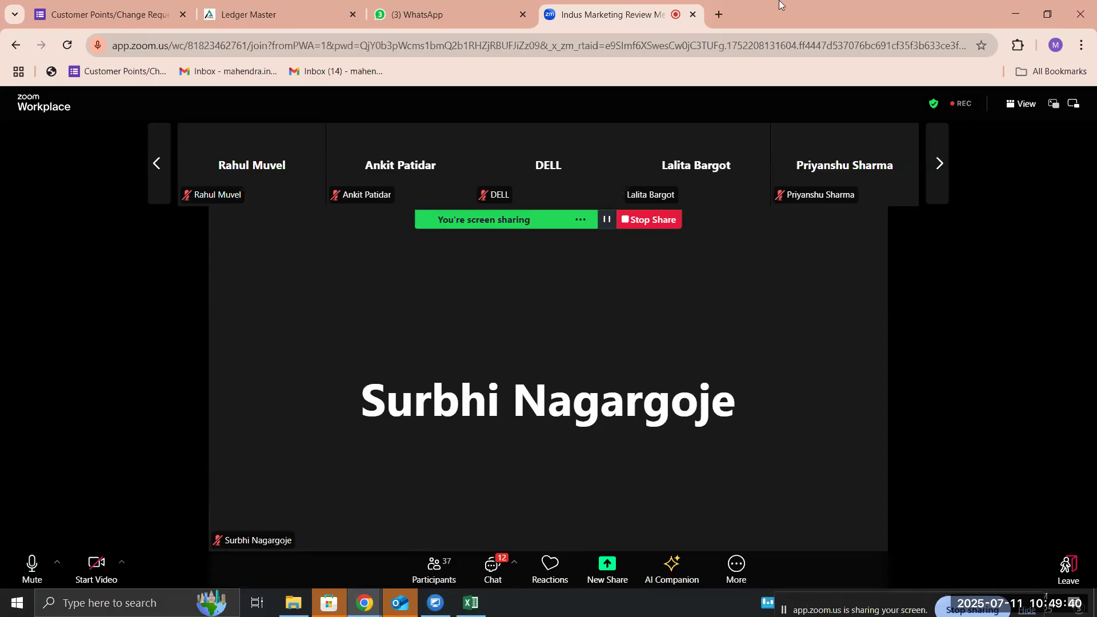
# - Return to the Ledger Master and display the Suppliers ledger list
pyautogui.click(296, 4)
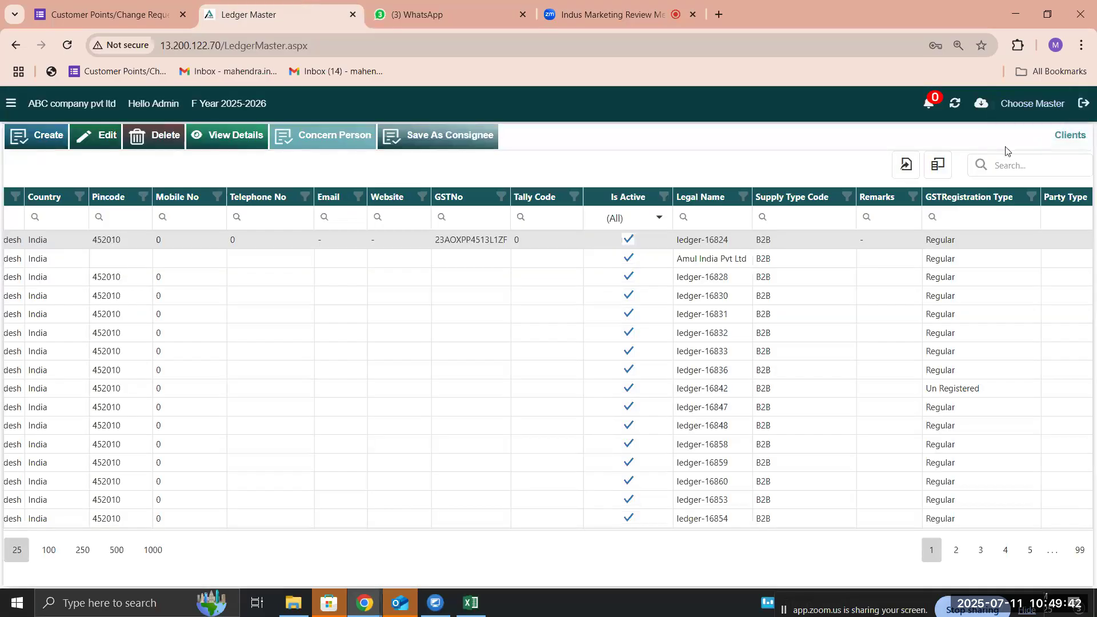
pyautogui.click(1049, 106)
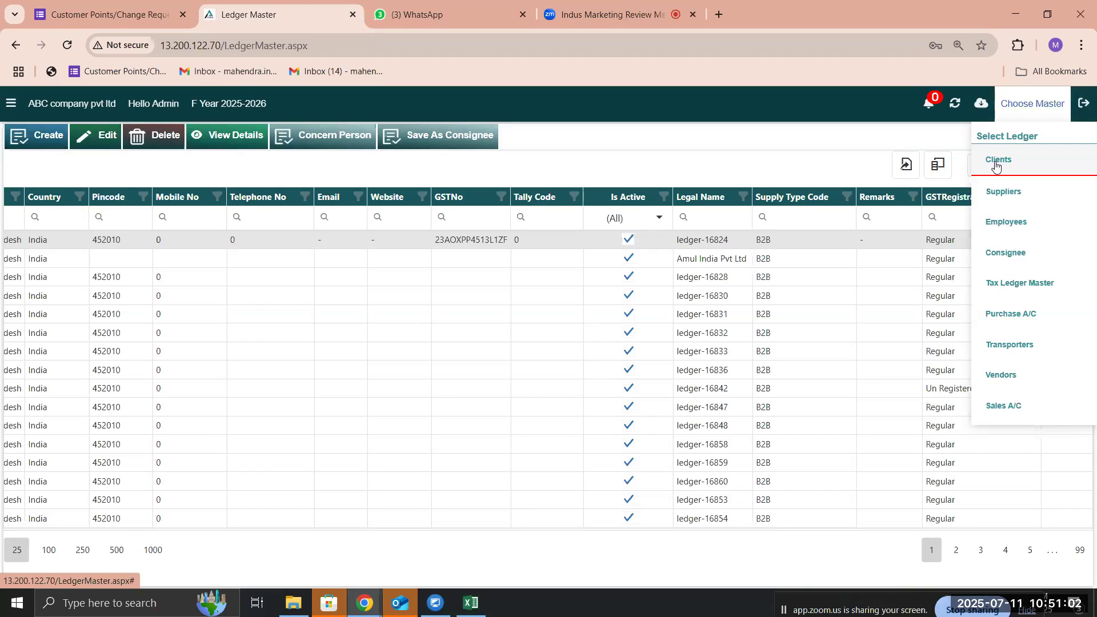
pyautogui.click(1010, 190)
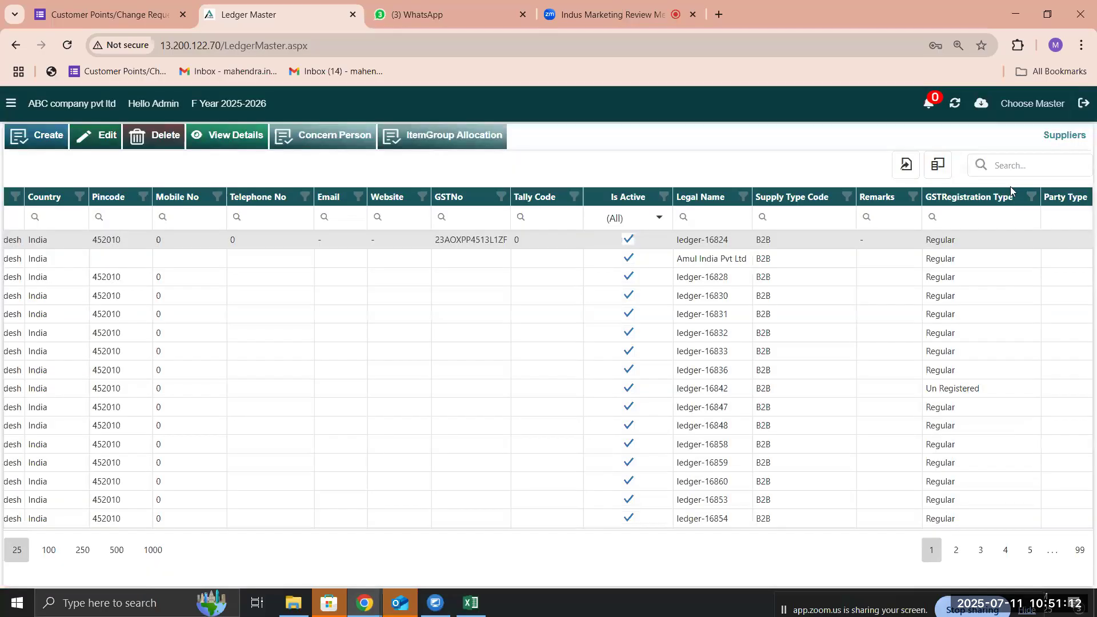
# - Switch the ledger list to Consignee and show it from the Consignee Name column
pyautogui.click(1031, 110)
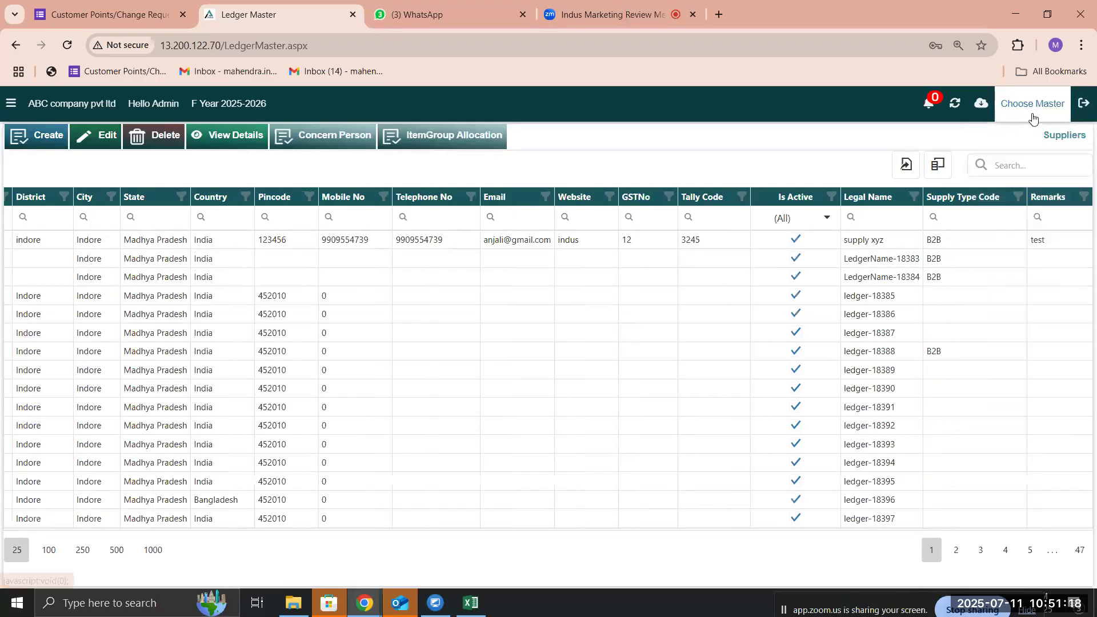
pyautogui.click(1032, 116)
pyautogui.click(1016, 254)
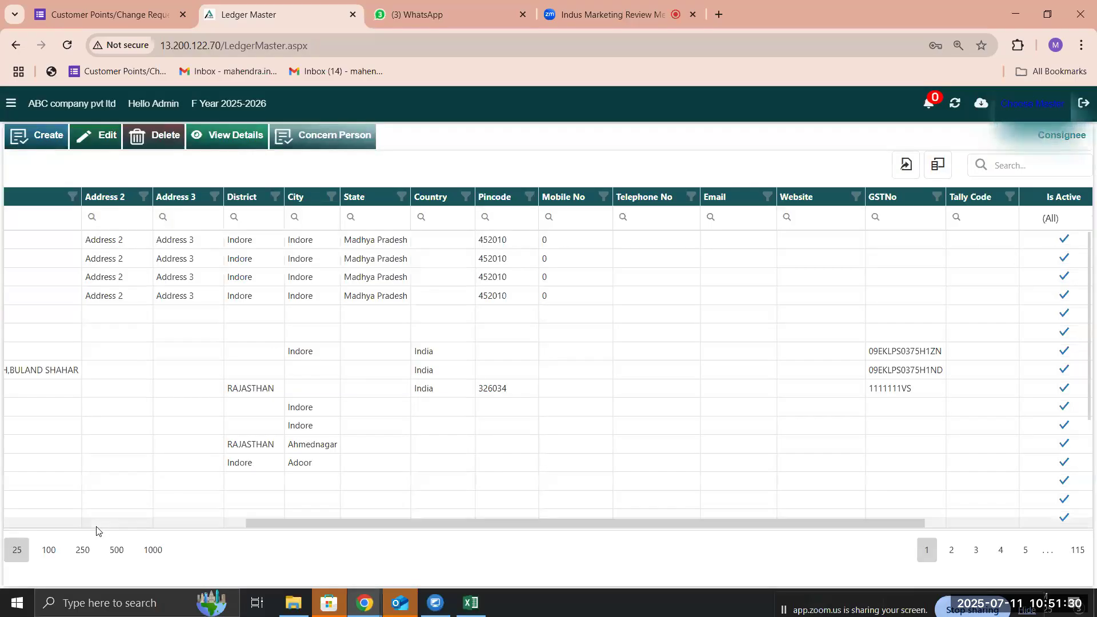
pyautogui.click(33, 523)
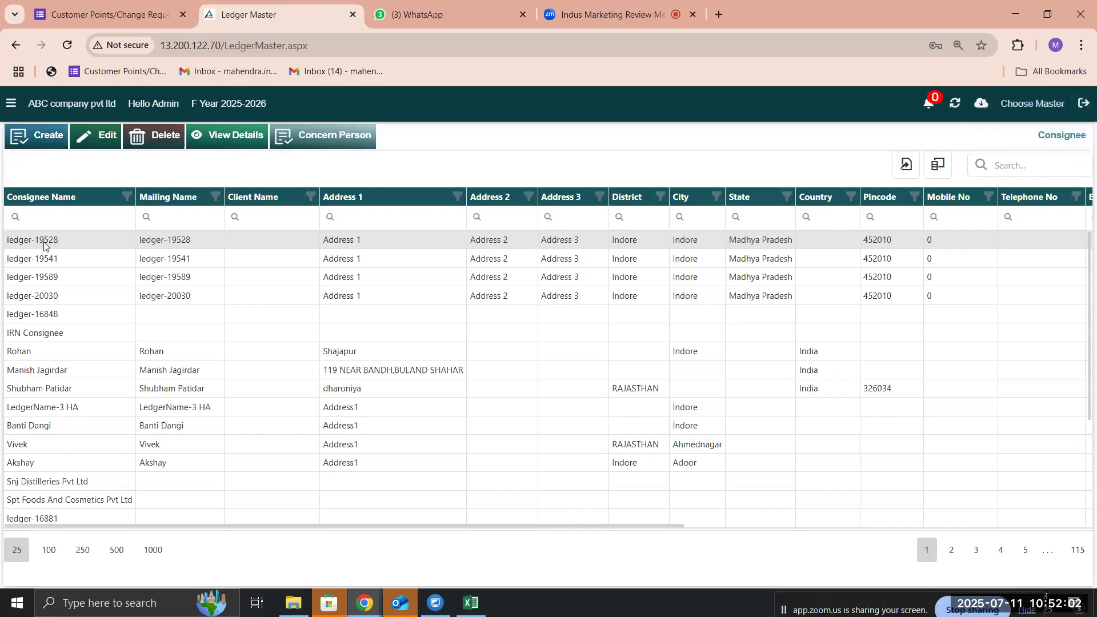
# - Open the Estimation page in a new browser tab and switch to it
pyautogui.click(3, 110)
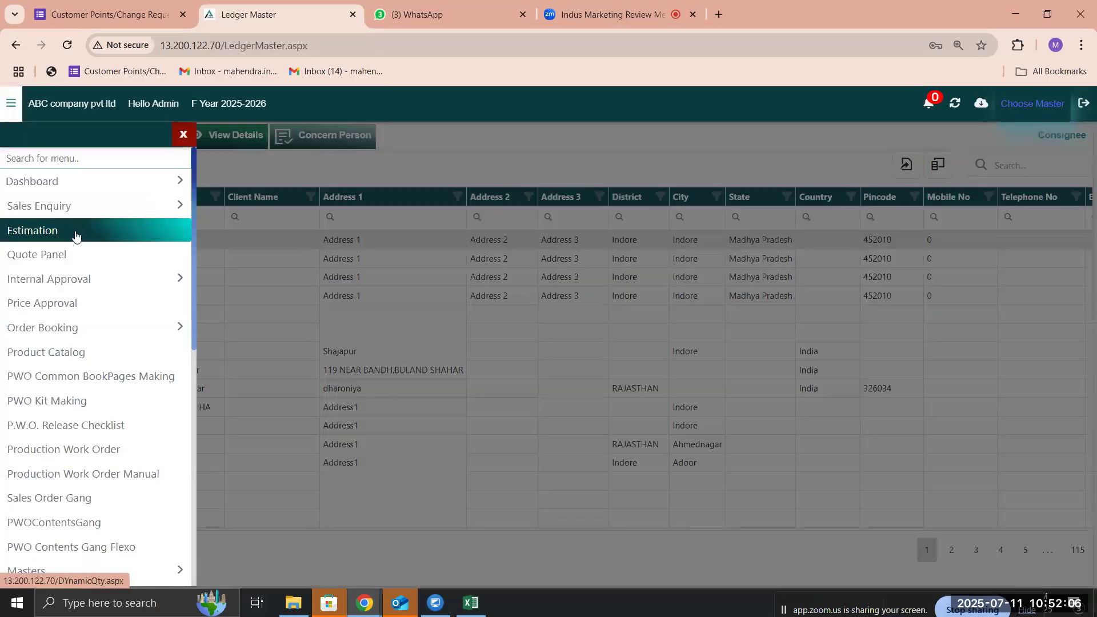
pyautogui.rightClick(75, 230)
pyautogui.click(116, 250)
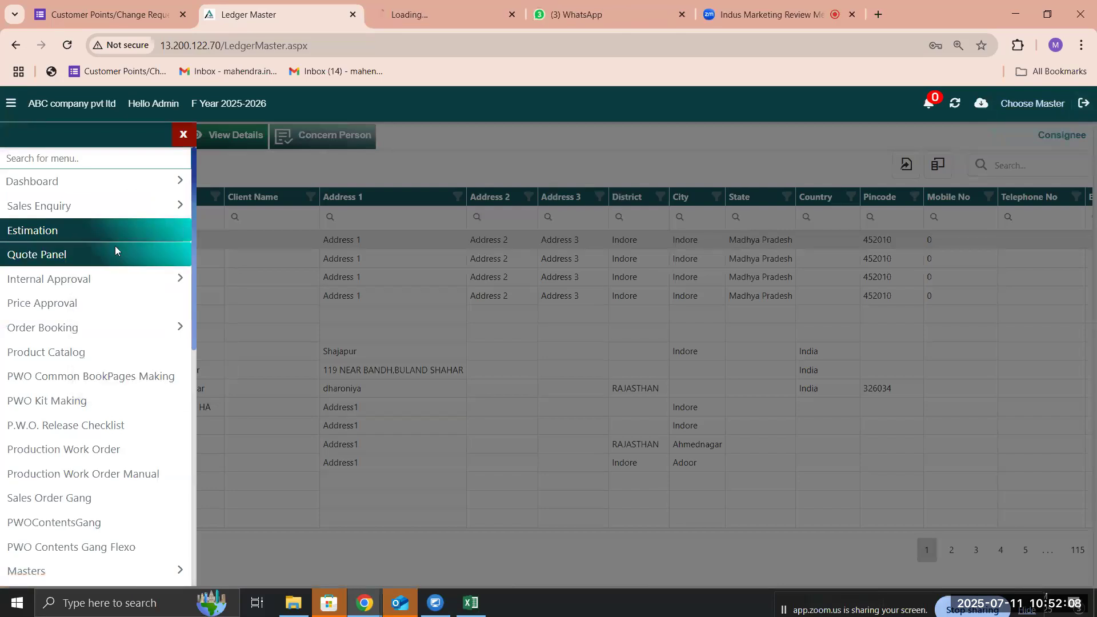
pyautogui.click(422, 16)
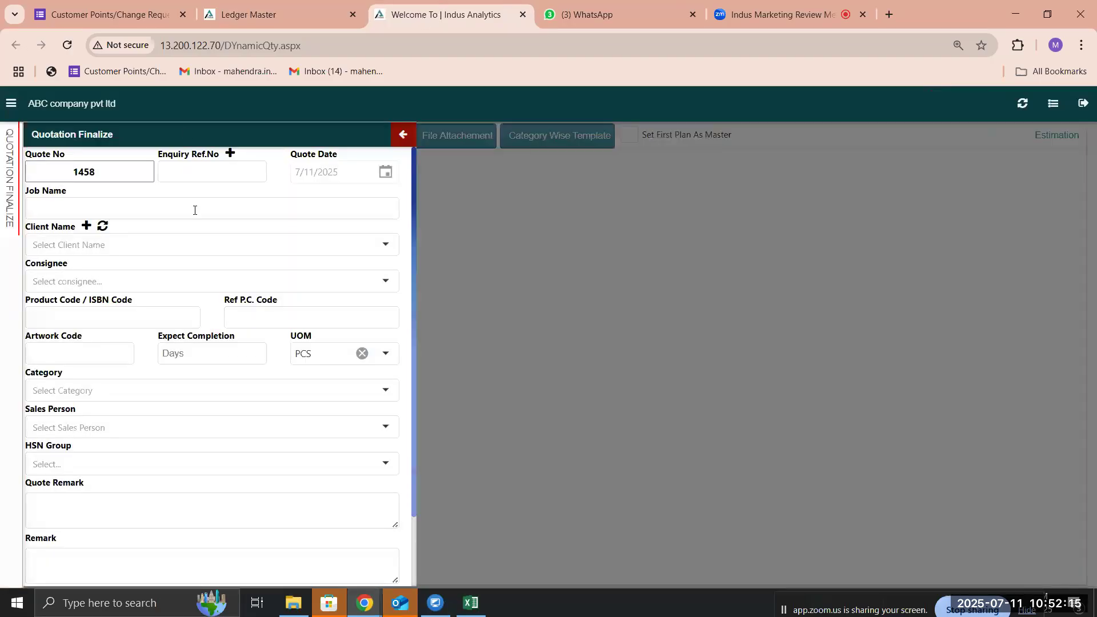
# - Choose A1 Graphics Pvt. Ltd as the quotation's client and show the consignees available for it
pyautogui.click(172, 243)
pyautogui.click(122, 291)
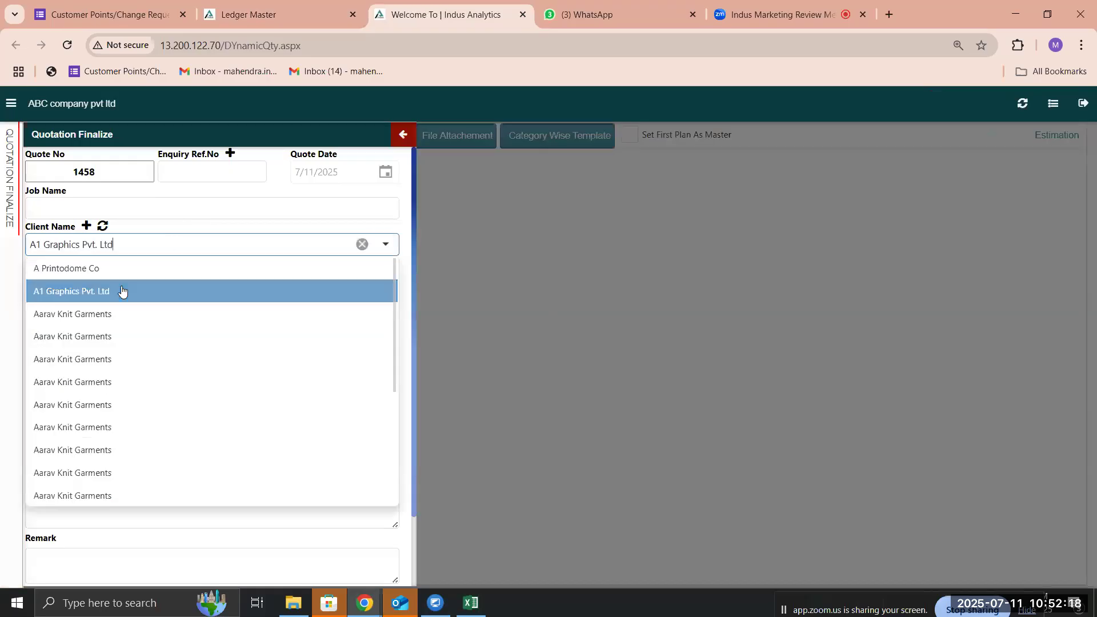
pyautogui.click(131, 283)
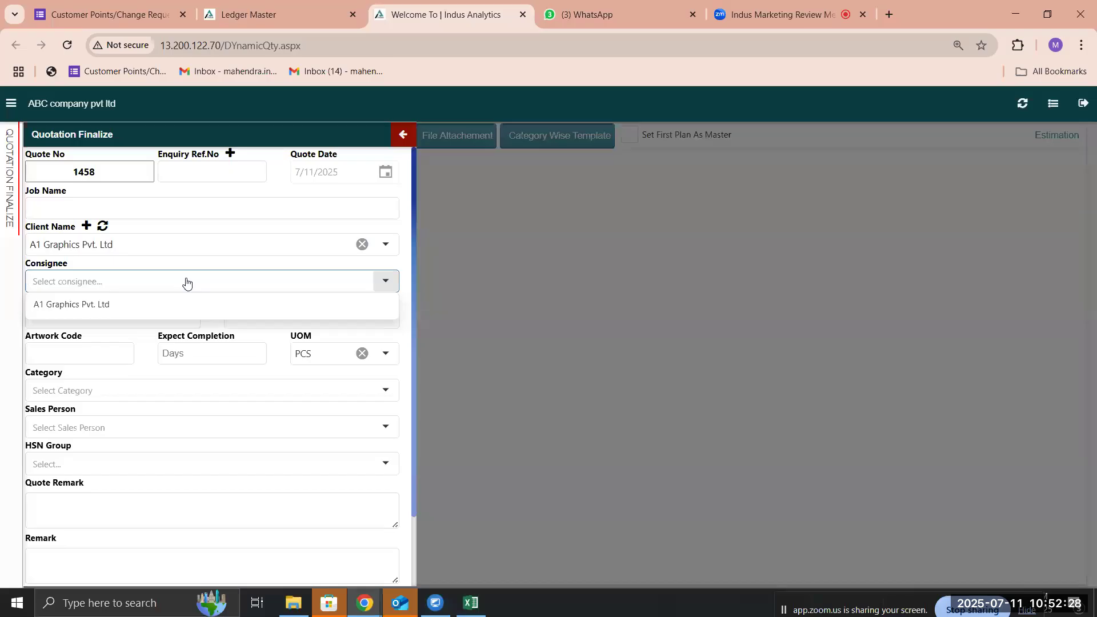
pyautogui.click(148, 242)
pyautogui.click(147, 242)
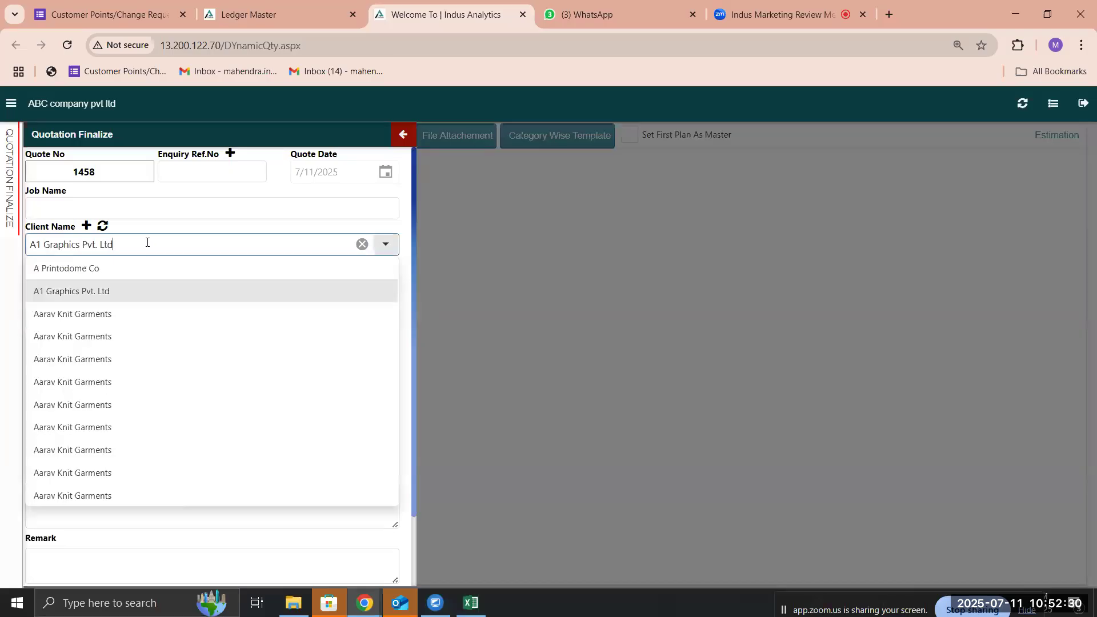
pyautogui.click(137, 292)
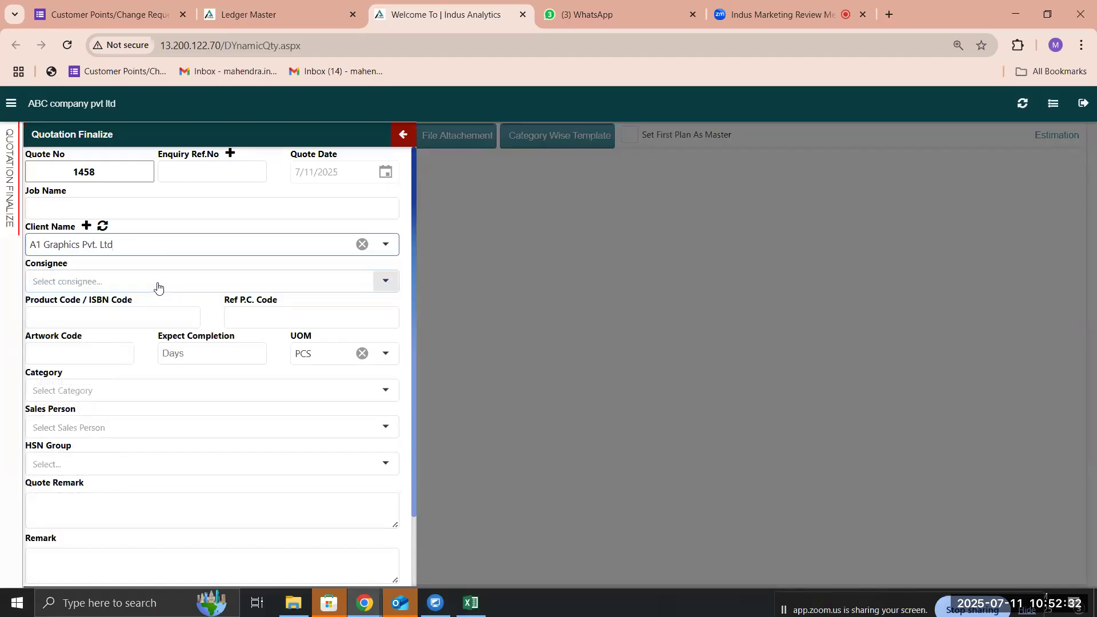
pyautogui.click(158, 287)
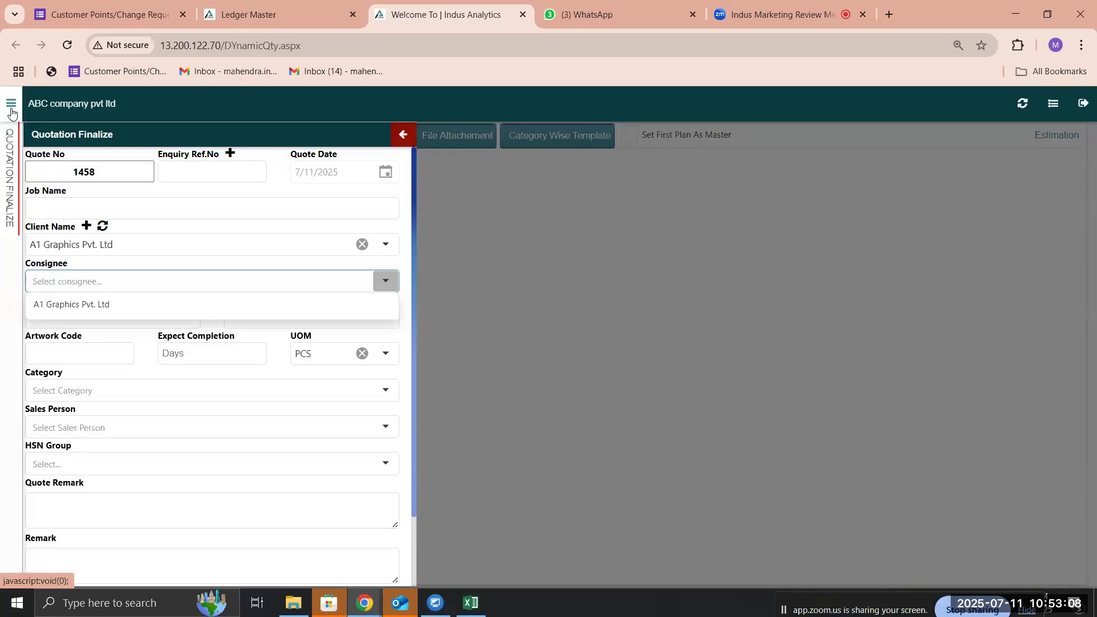
# - Return to the Ledger Master, open consignee ledger-19528 for editing and examine its consignee and mailing names
pyautogui.click(223, 4)
pyautogui.click(183, 145)
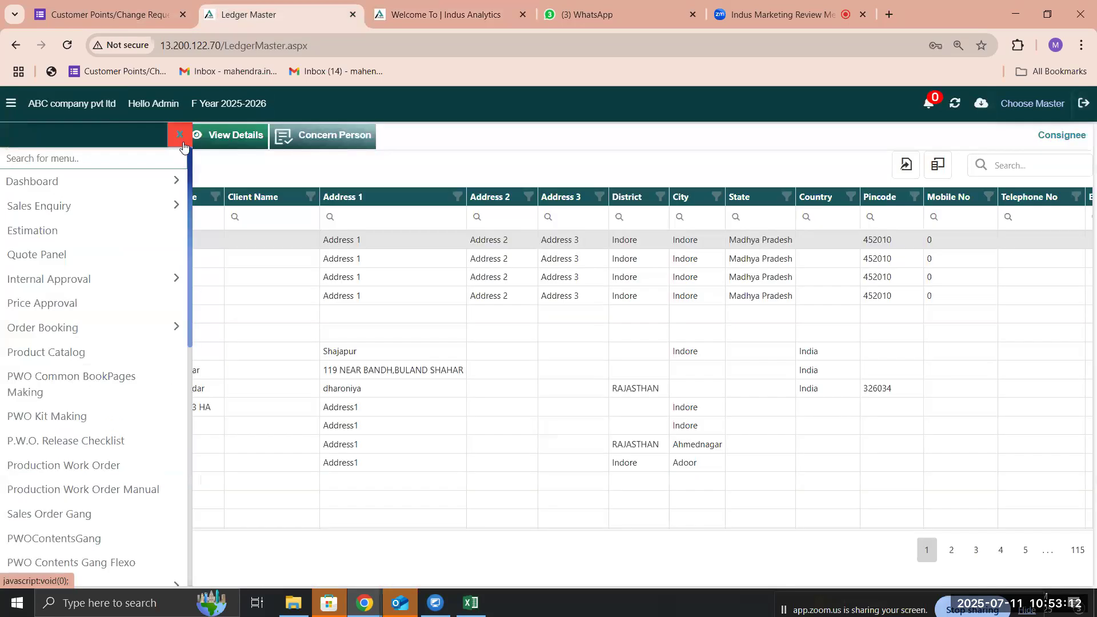
pyautogui.click(95, 137)
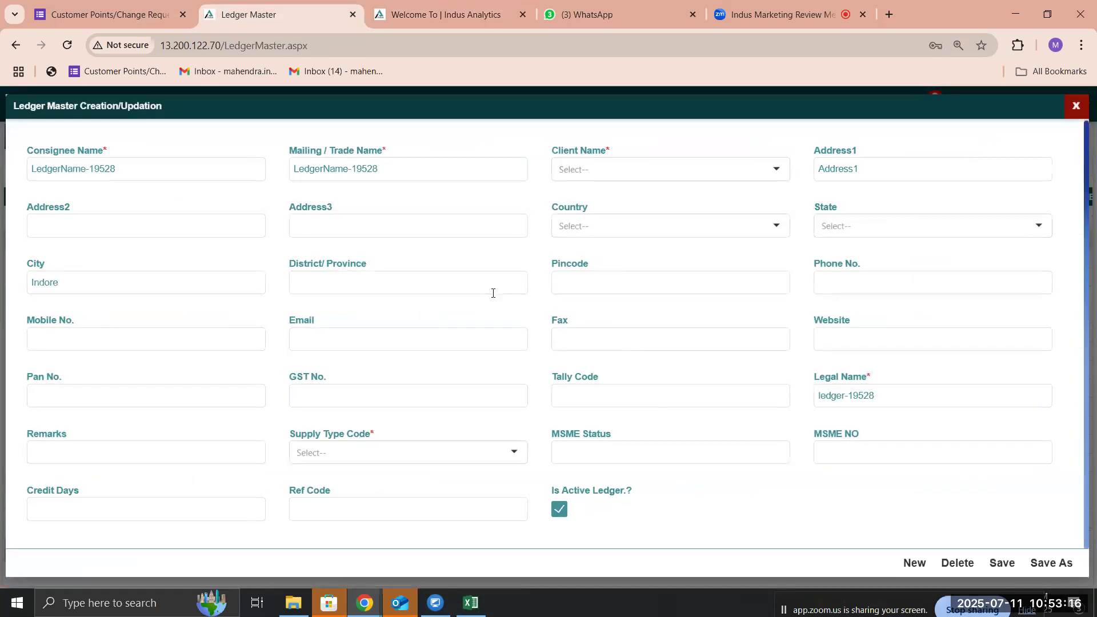
pyautogui.doubleClick(167, 171)
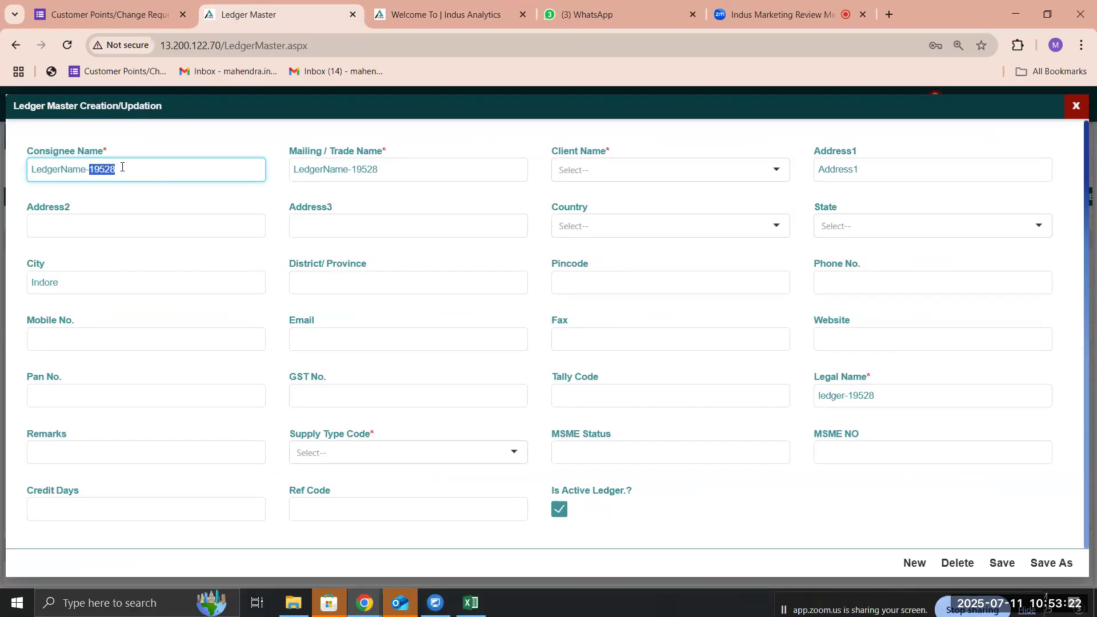
pyautogui.doubleClick(422, 165)
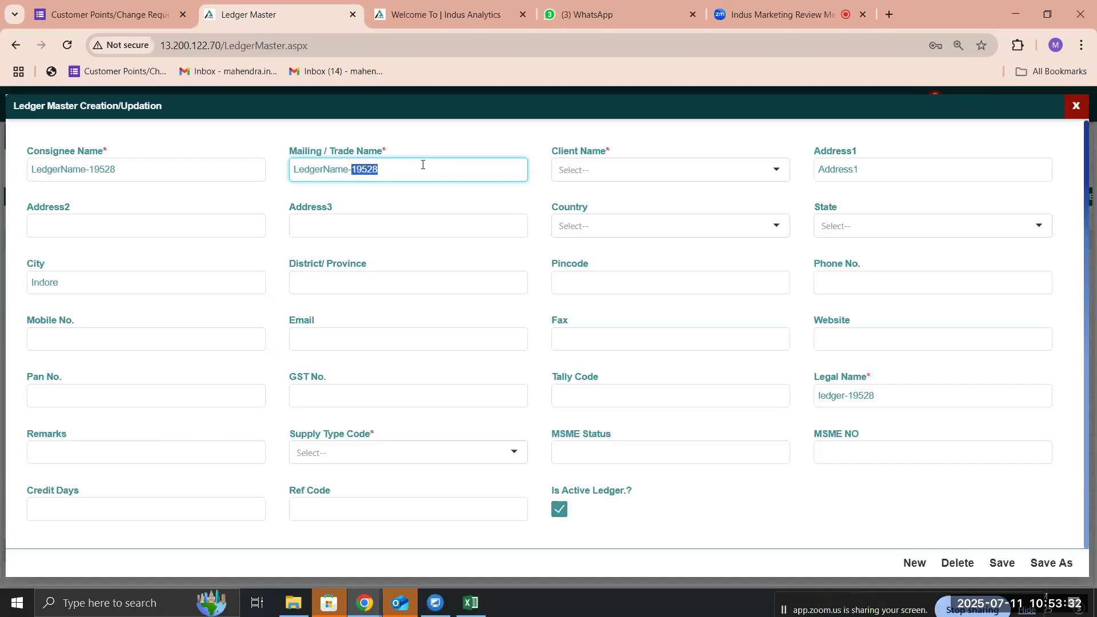
pyautogui.doubleClick(148, 172)
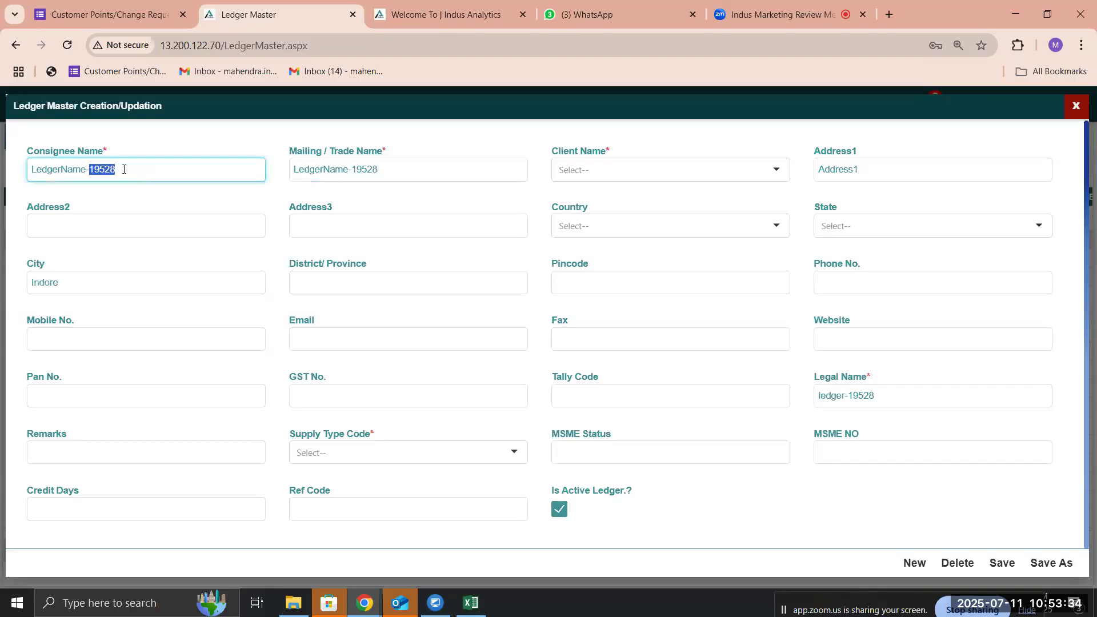
pyautogui.doubleClick(423, 174)
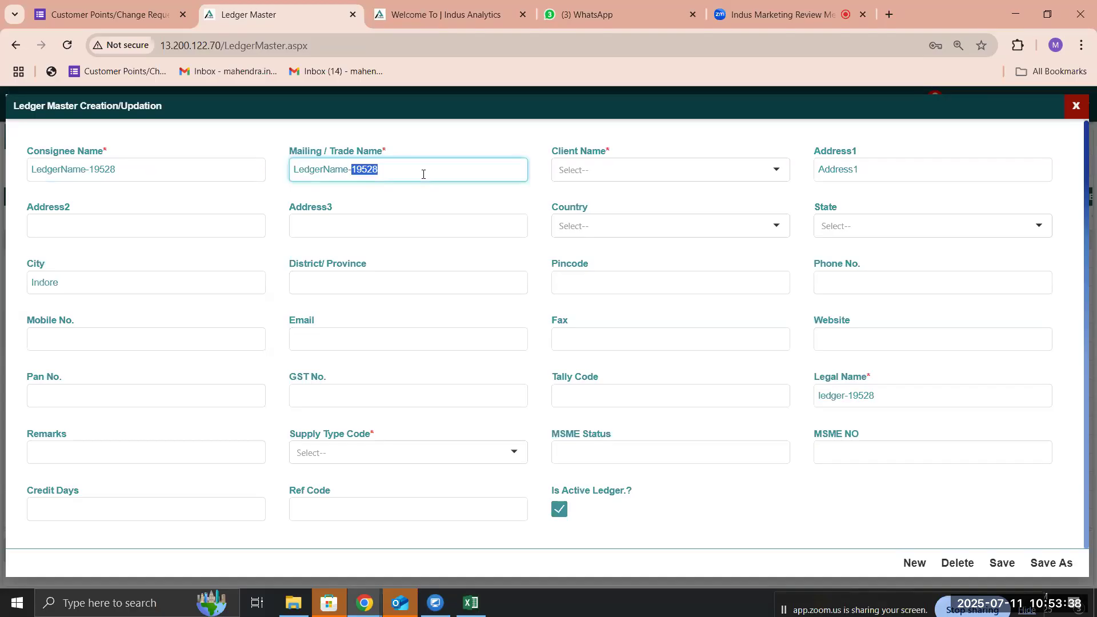
# - Set the consignee's client name to ABC PHARMA PVT.LTD
pyautogui.click(683, 173)
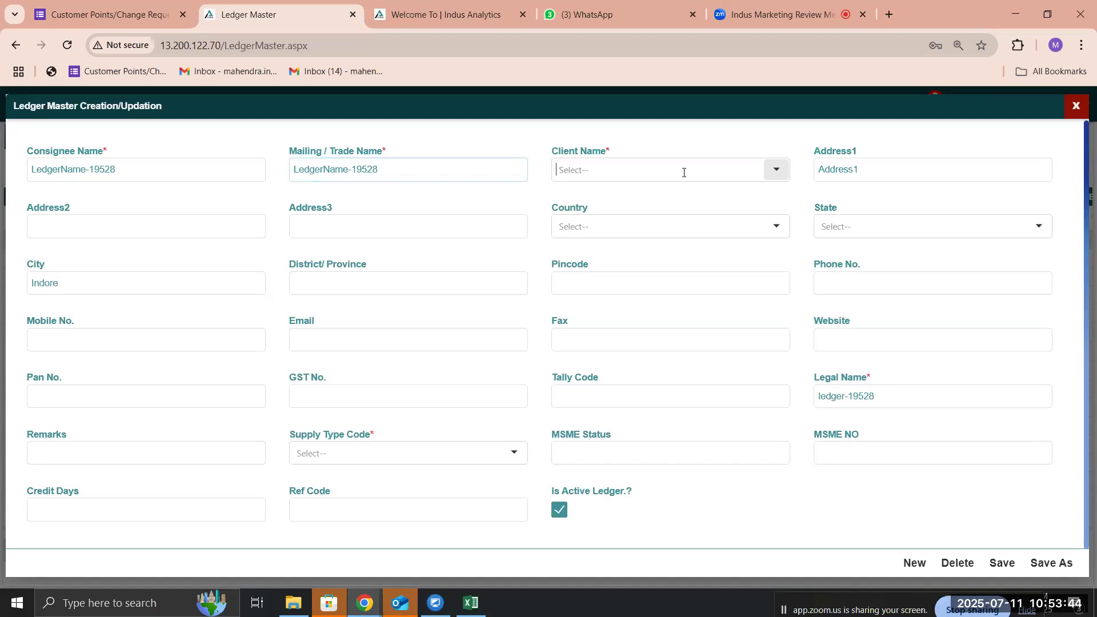
pyautogui.click(683, 172)
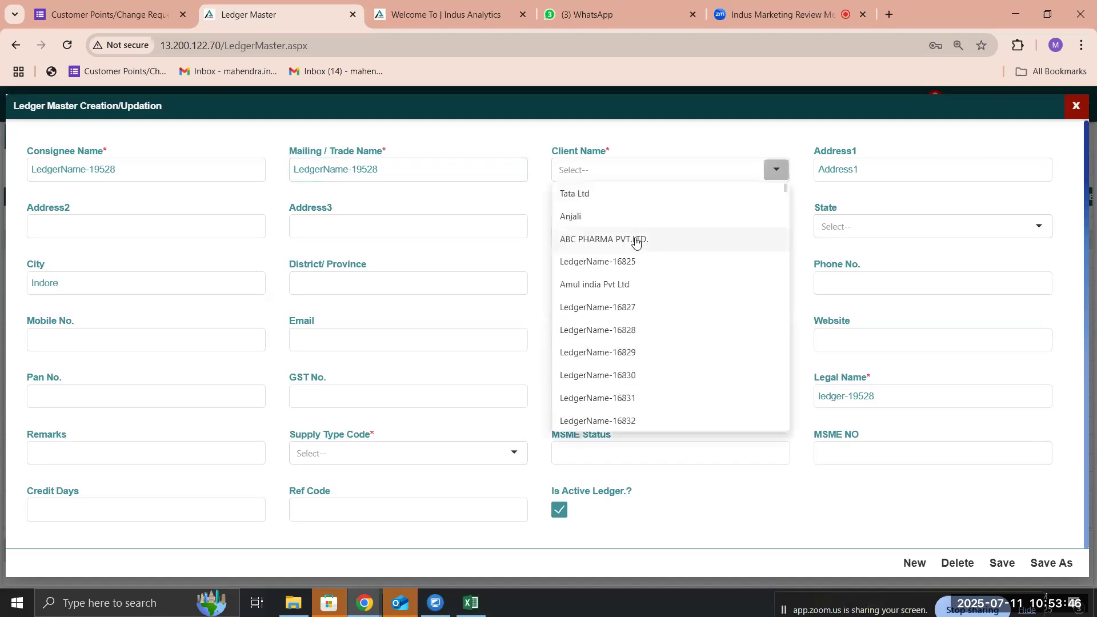
pyautogui.click(636, 239)
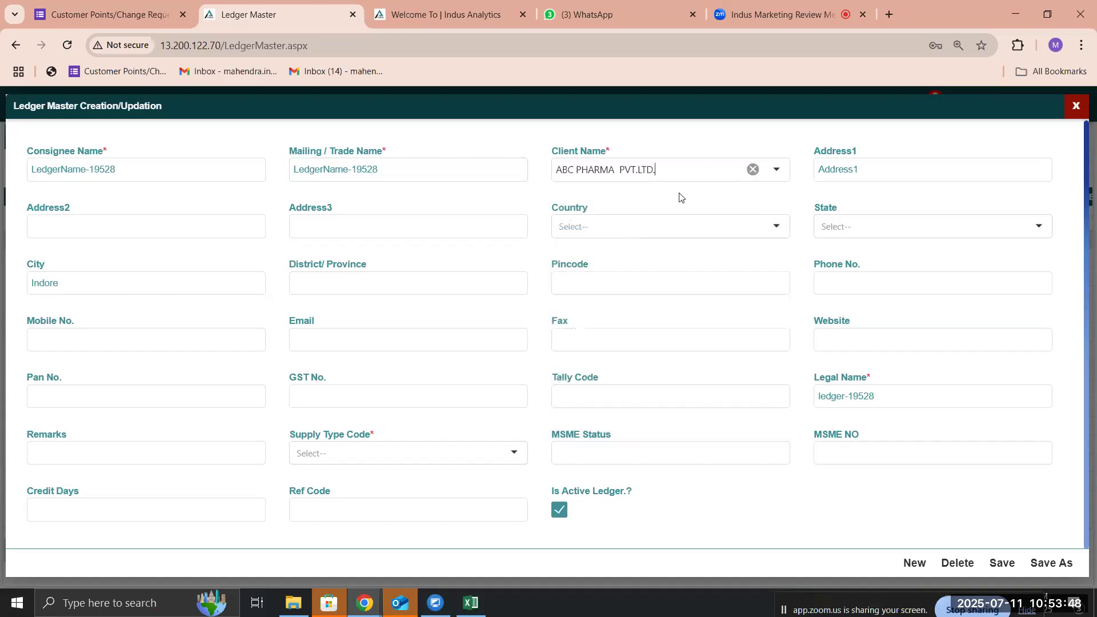
# - Compare the consignee's mailing / trade name with its assigned client name
pyautogui.doubleClick(668, 172)
pyautogui.tripleClick(381, 170)
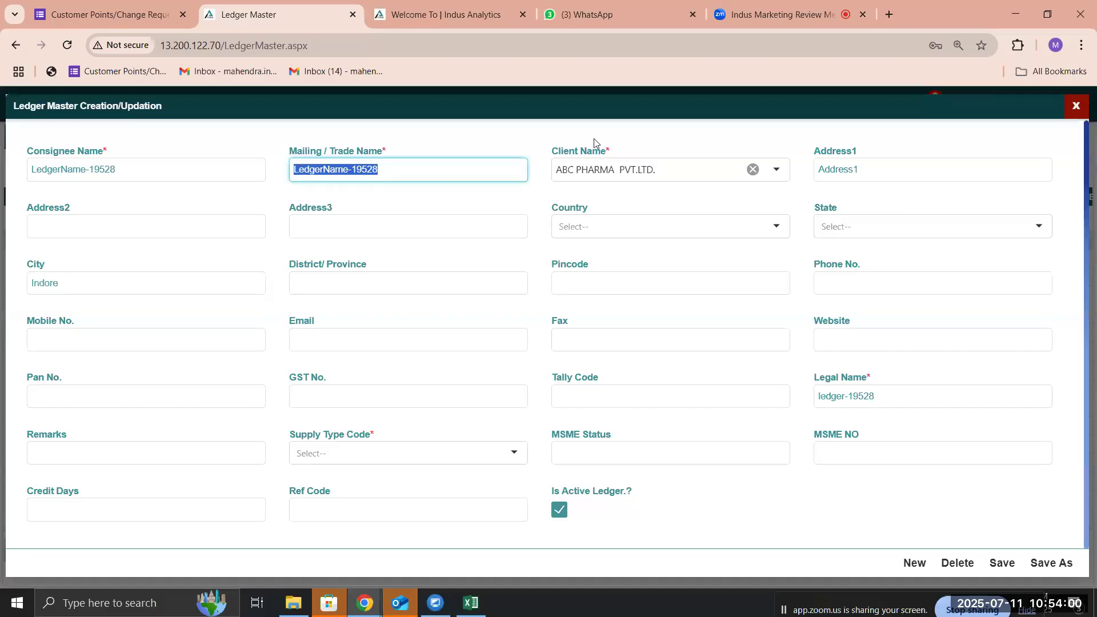
pyautogui.click(615, 165)
pyautogui.doubleClick(615, 165)
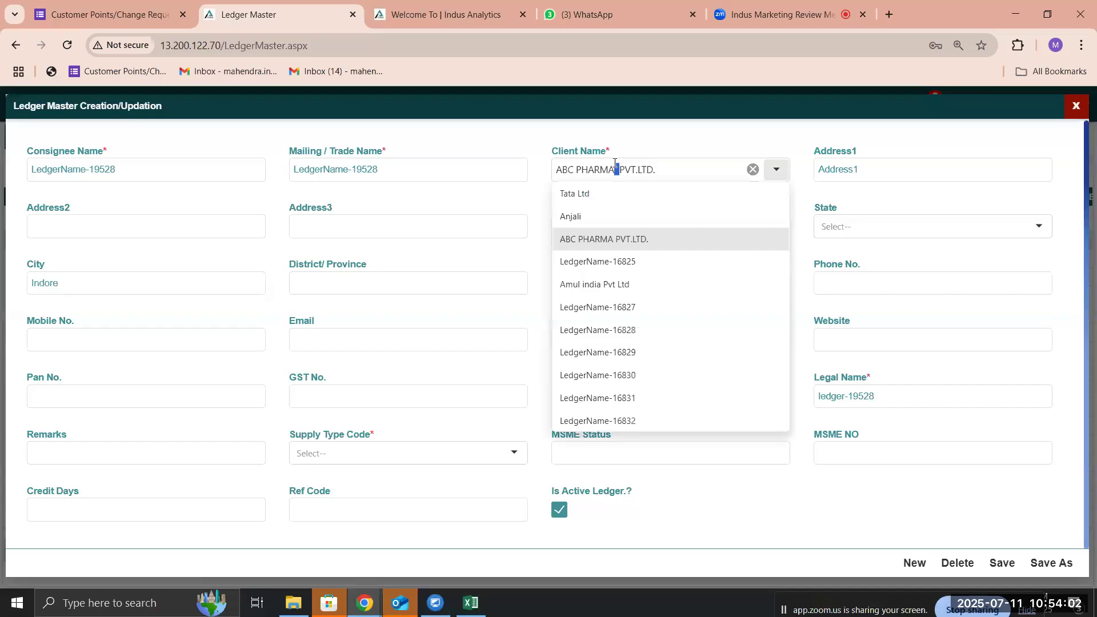
pyautogui.doubleClick(436, 171)
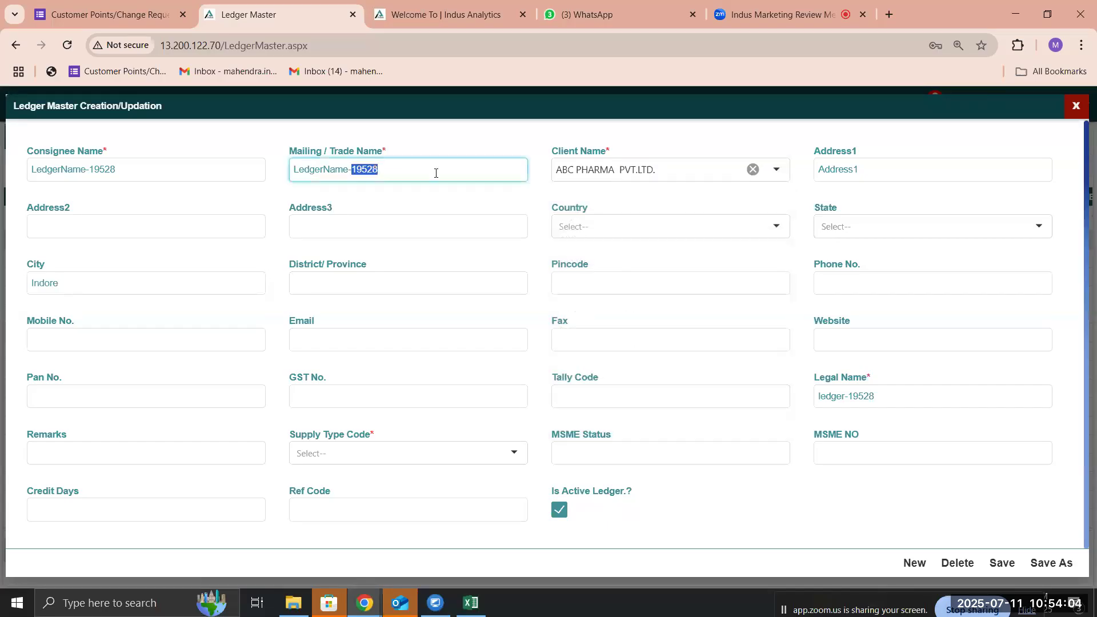
pyautogui.click(571, 166)
pyautogui.tripleClick(572, 166)
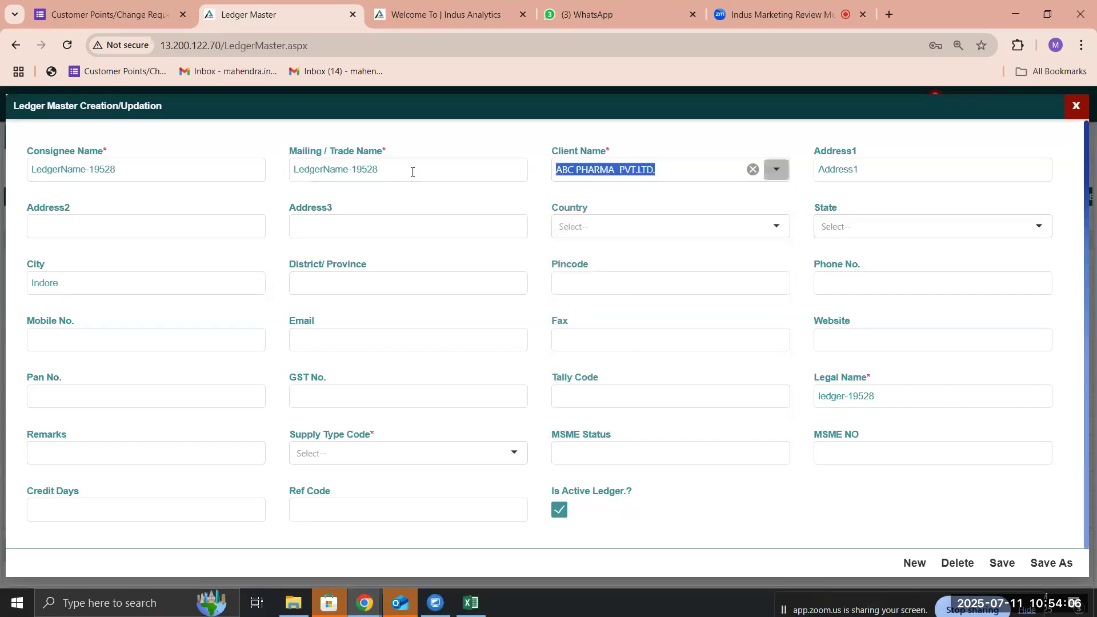
pyautogui.tripleClick(391, 170)
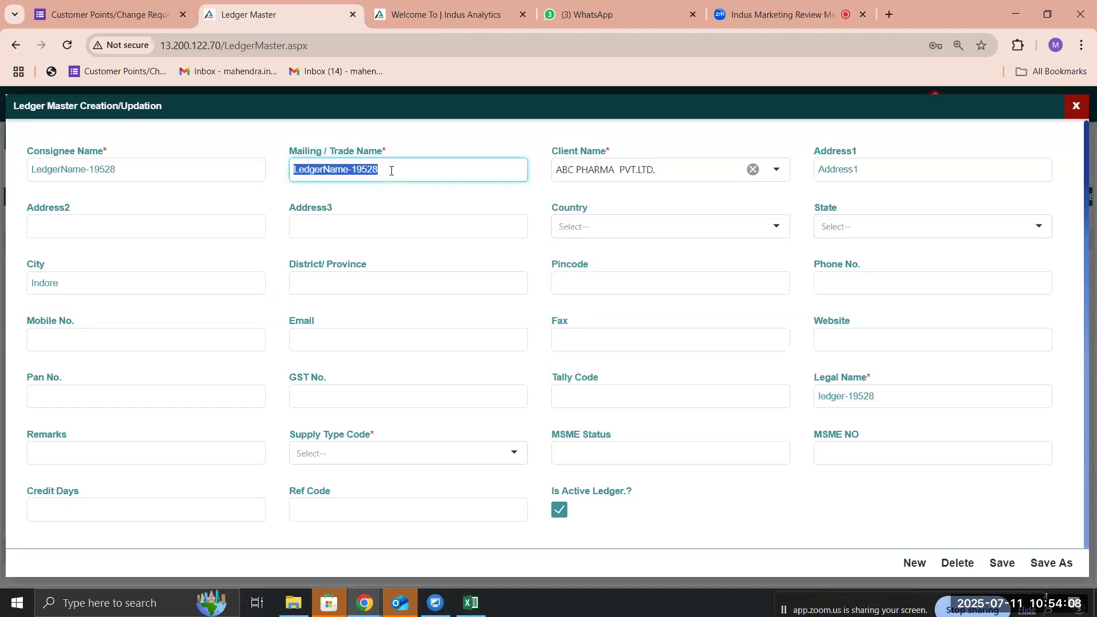
pyautogui.doubleClick(599, 170)
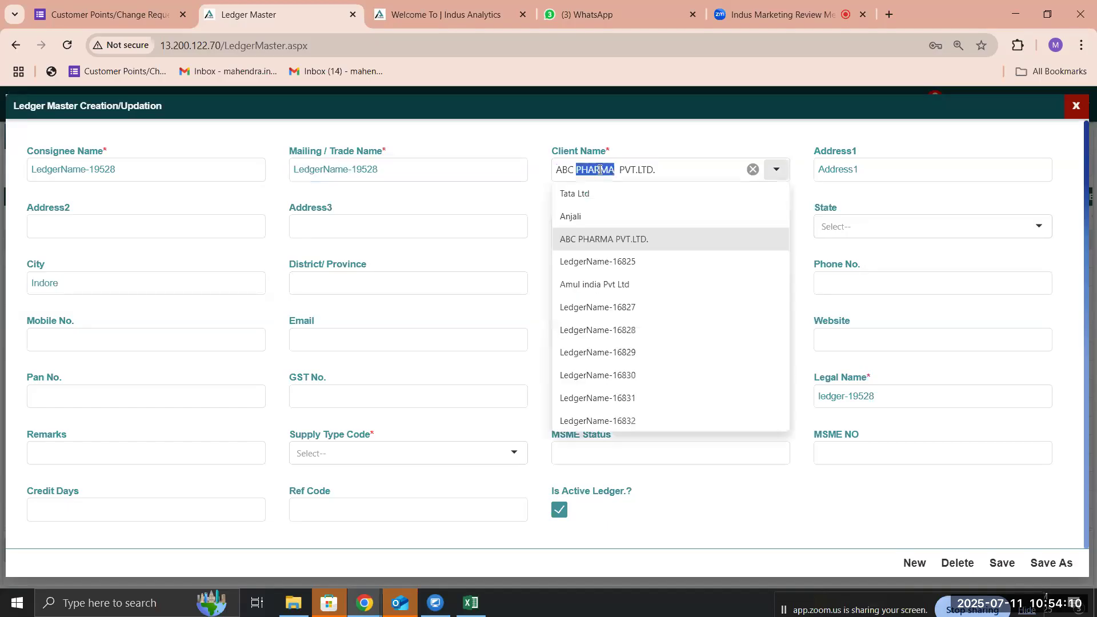
# - Close the consignee form without saving and show the Tax Ledger Master list
pyautogui.tripleClick(402, 170)
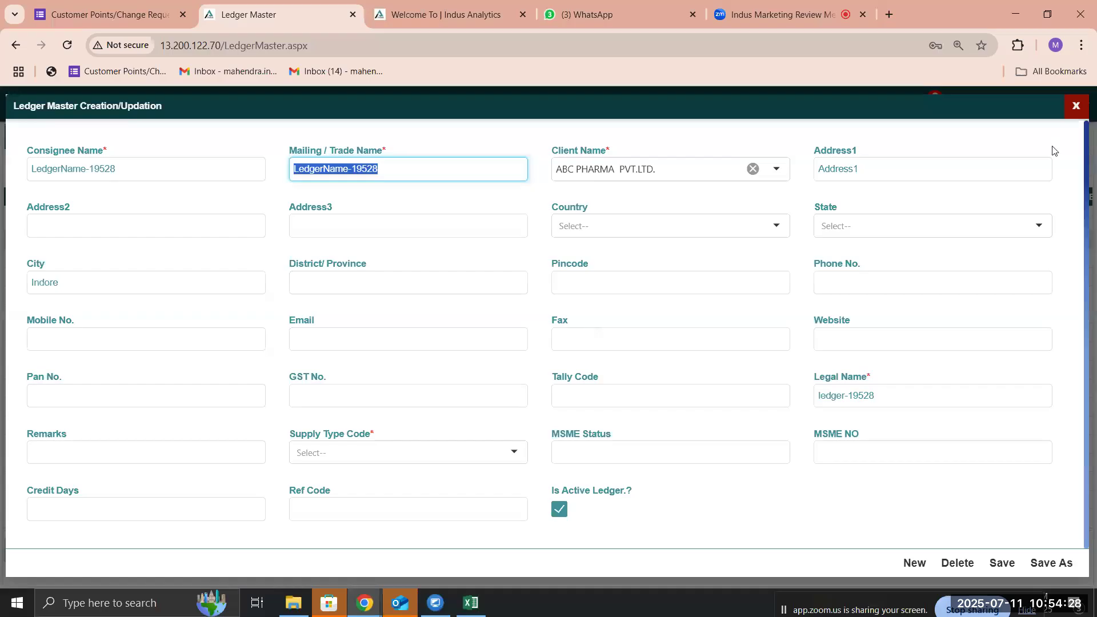
pyautogui.click(1077, 115)
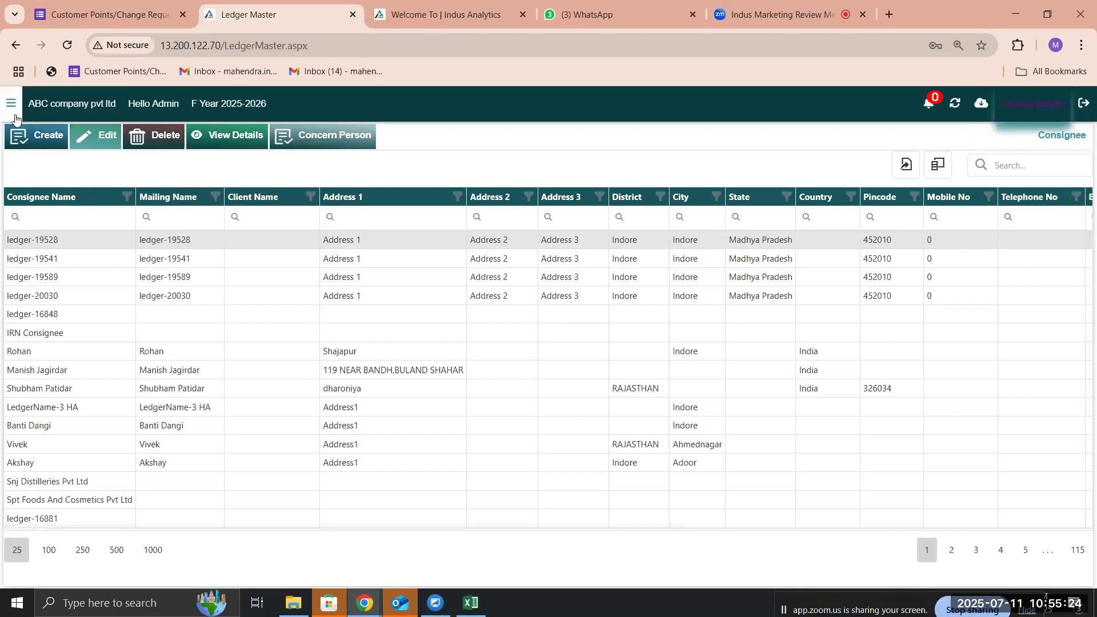
pyautogui.click(1018, 115)
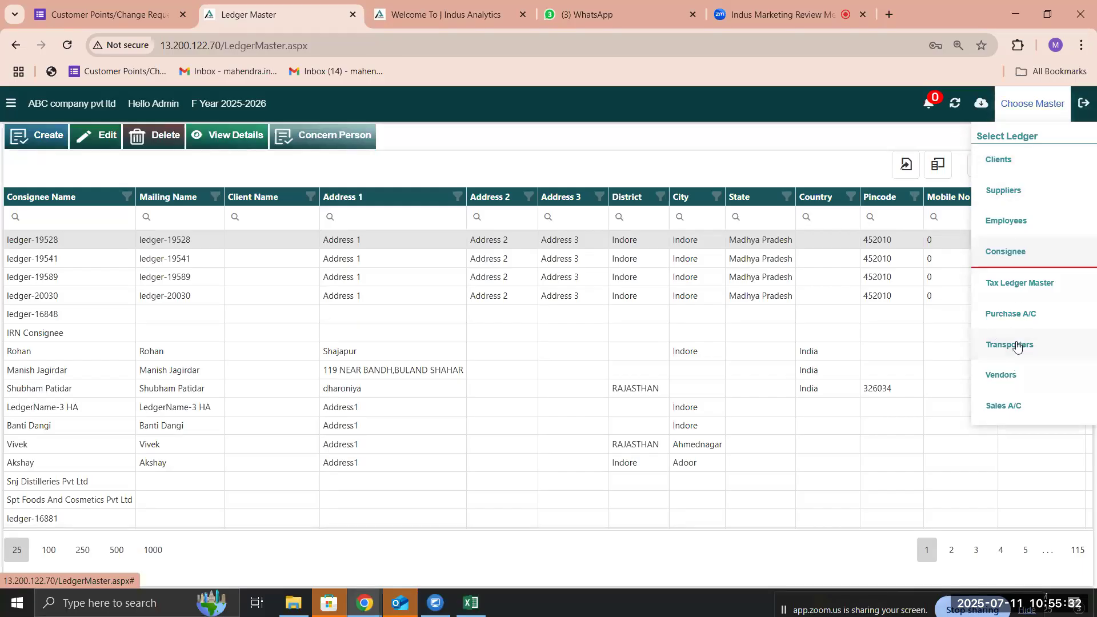
pyautogui.click(1013, 297)
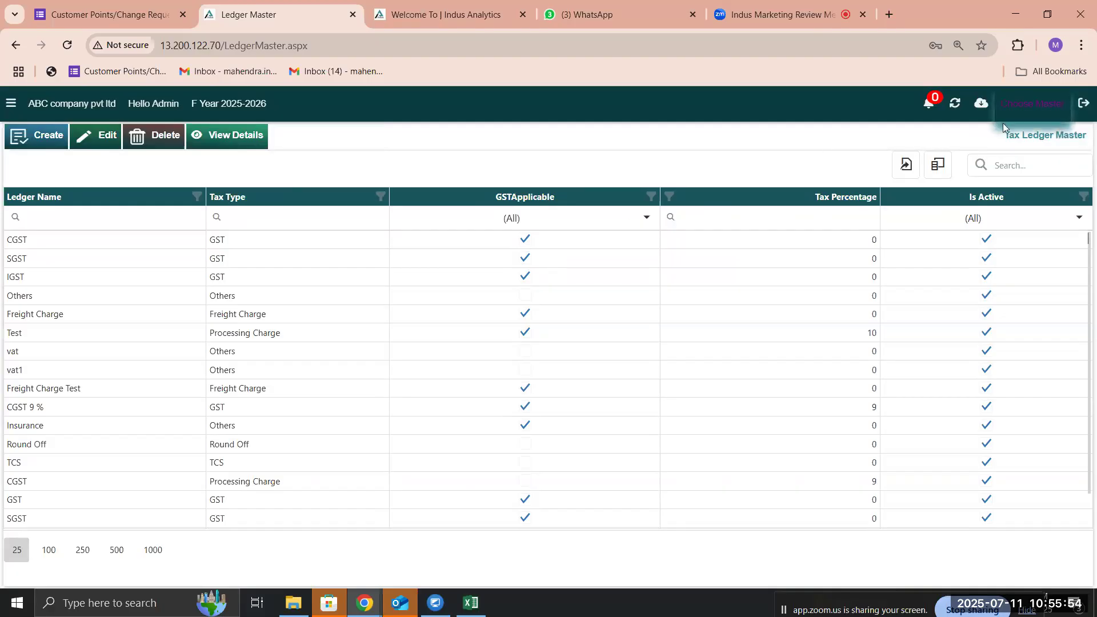
# - Show the Employees ledger list, then bring up the choice of ledger masters again
pyautogui.click(1010, 107)
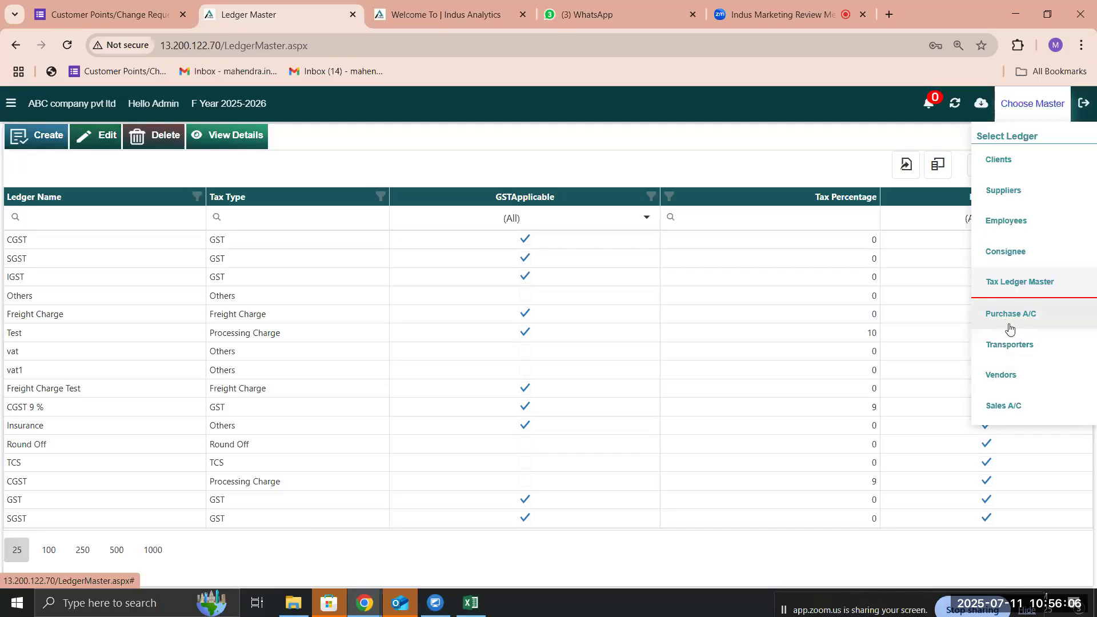
pyautogui.click(1021, 220)
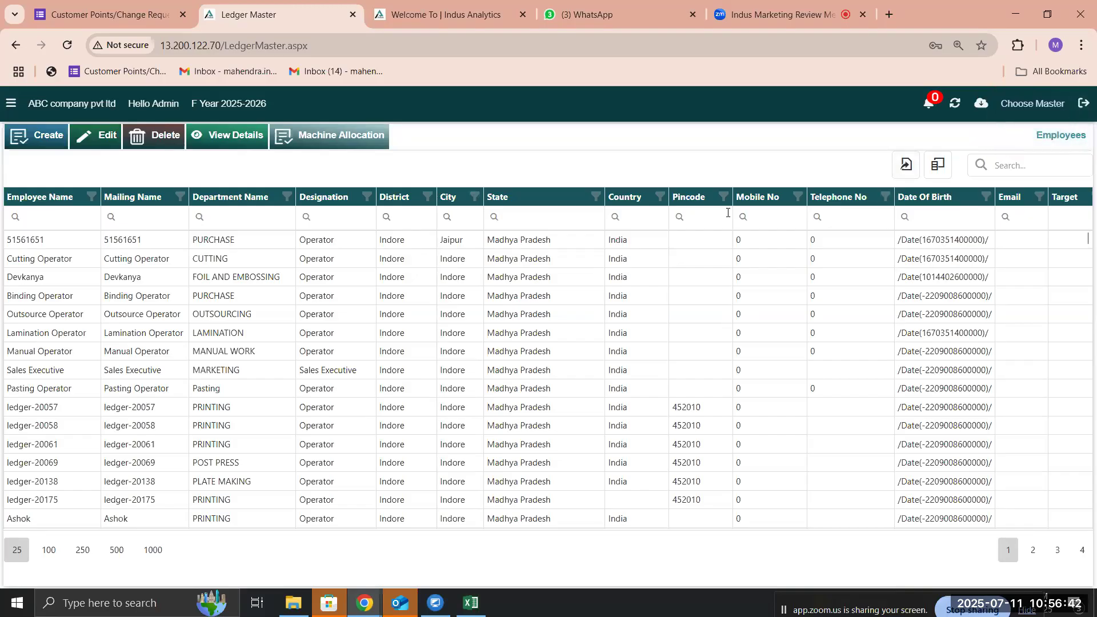
pyautogui.click(1047, 113)
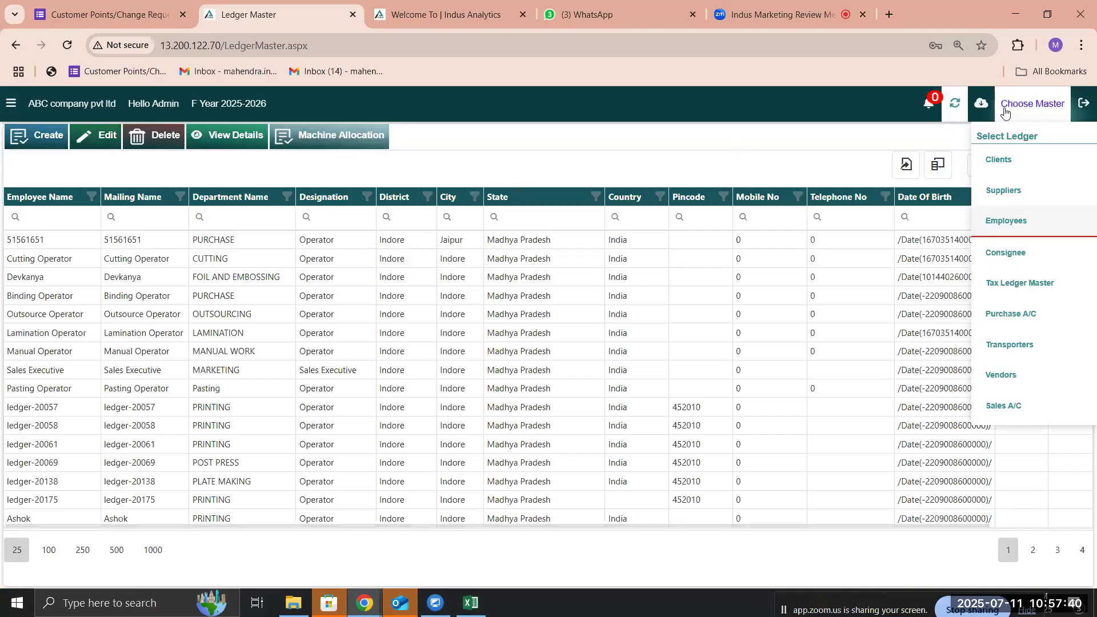
# - Go to the content-wise sales enquiries and open the ABC PHARMA PVT.LTD. enquiry for Jp tone 100 ml for editing
pyautogui.click(8, 105)
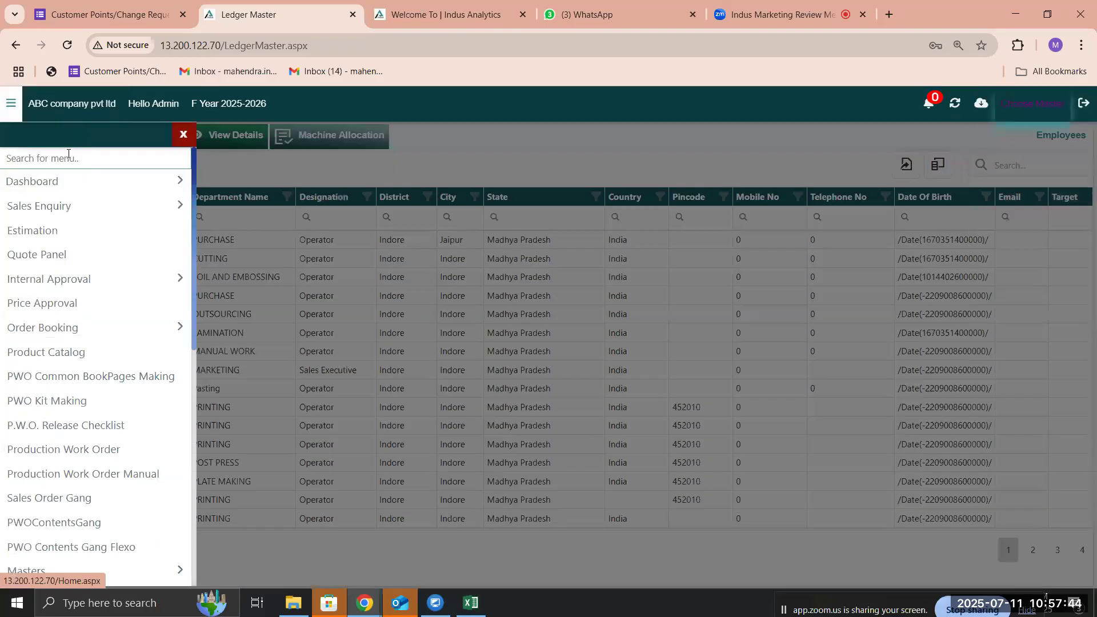
pyautogui.click(62, 210)
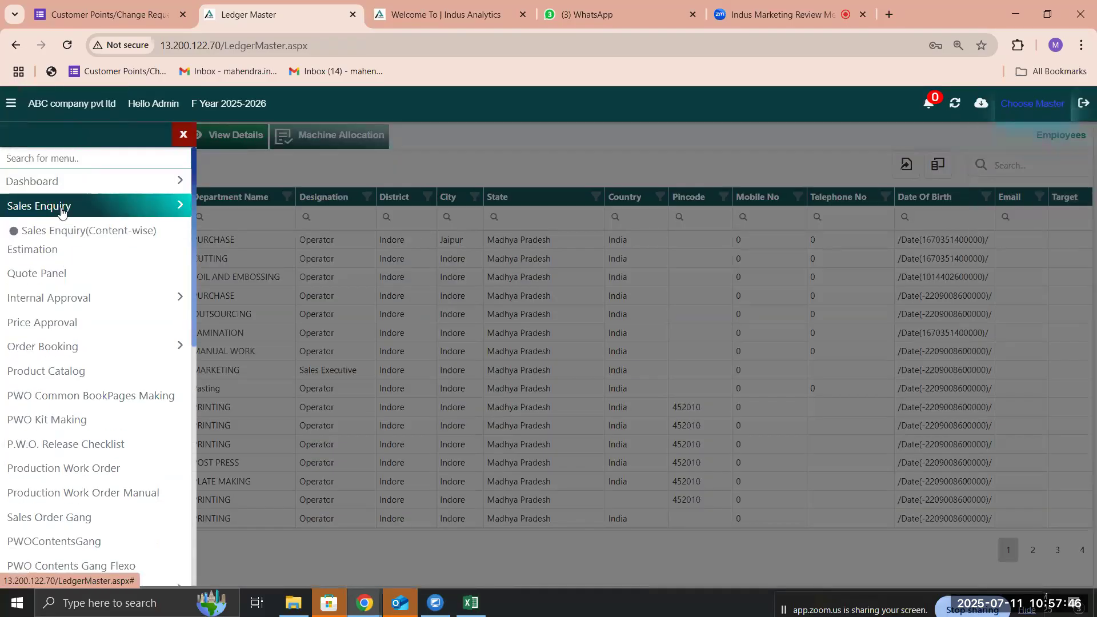
pyautogui.click(91, 230)
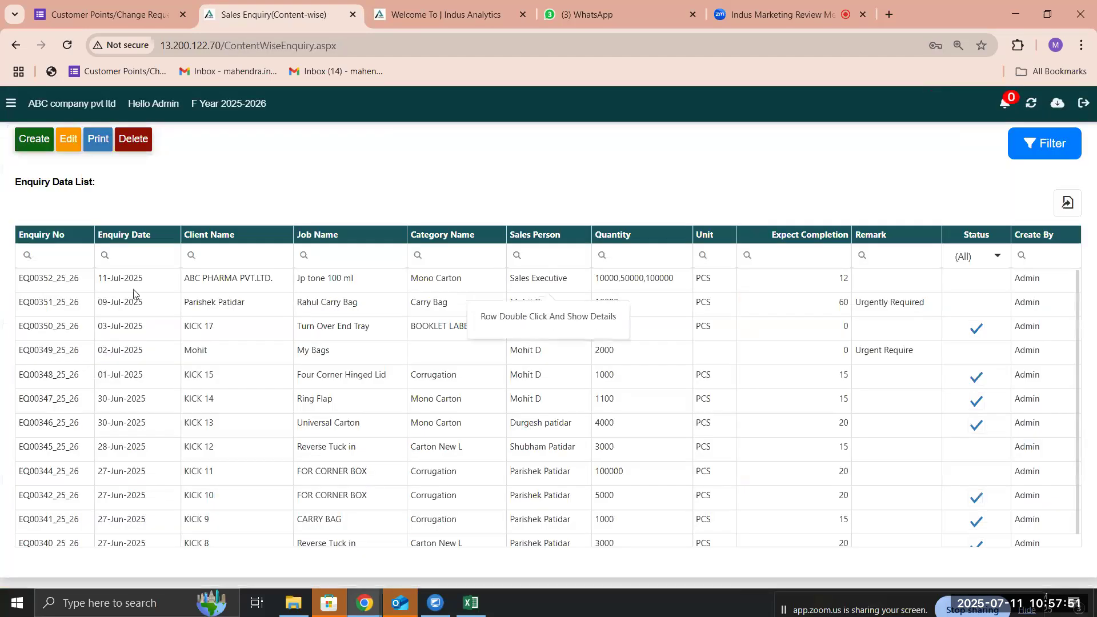
pyautogui.click(135, 280)
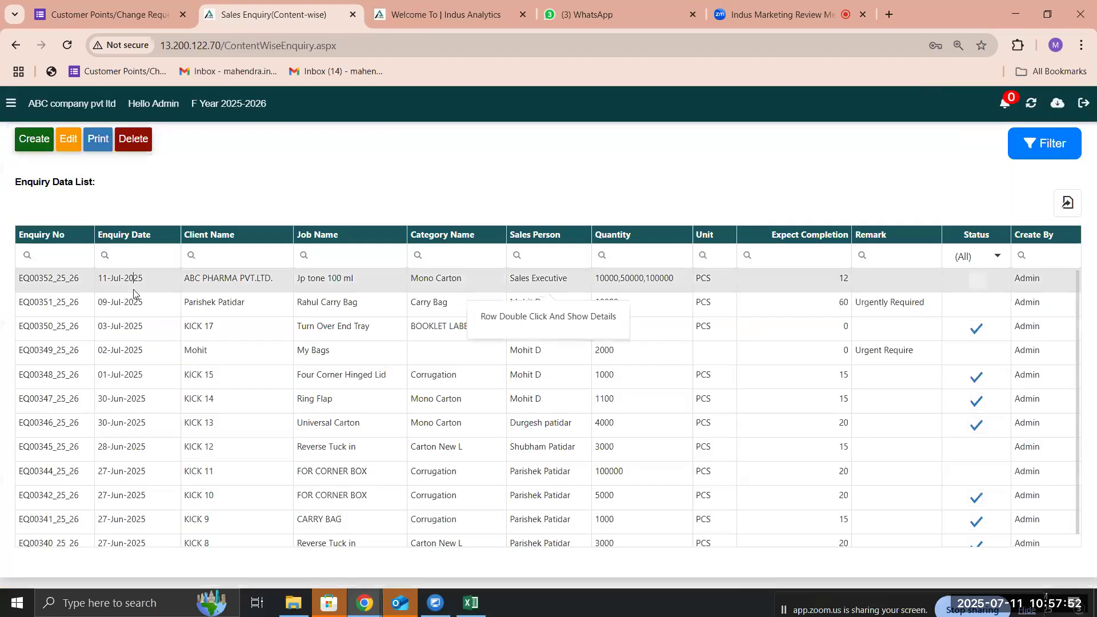
pyautogui.click(67, 147)
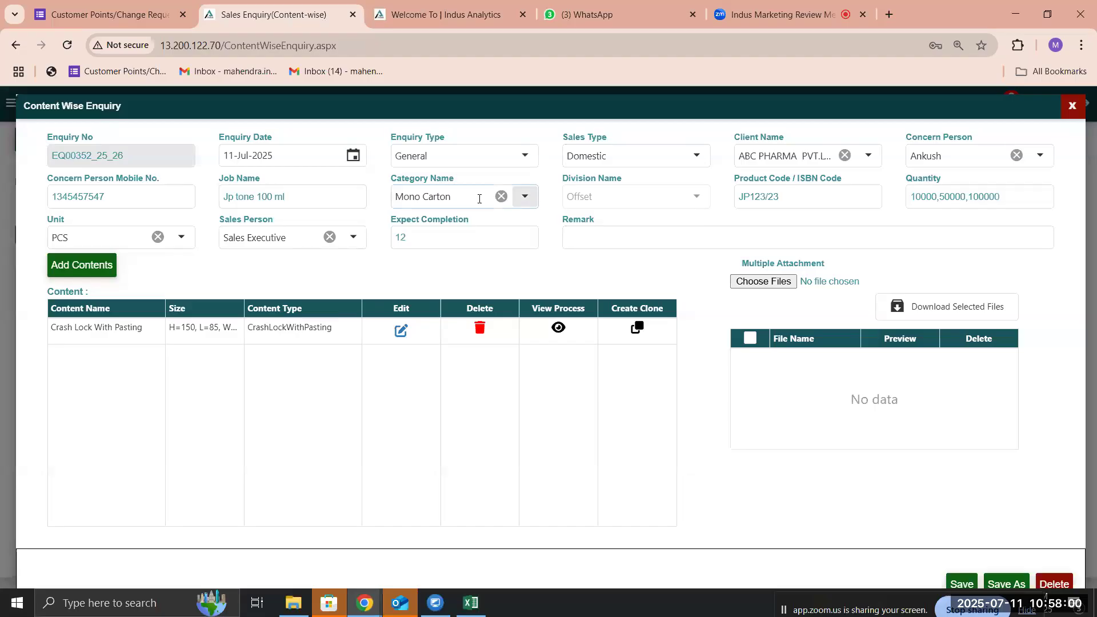
# - Open the Category Master from the quotation page and examine the categories' orientation and division names
pyautogui.click(440, 4)
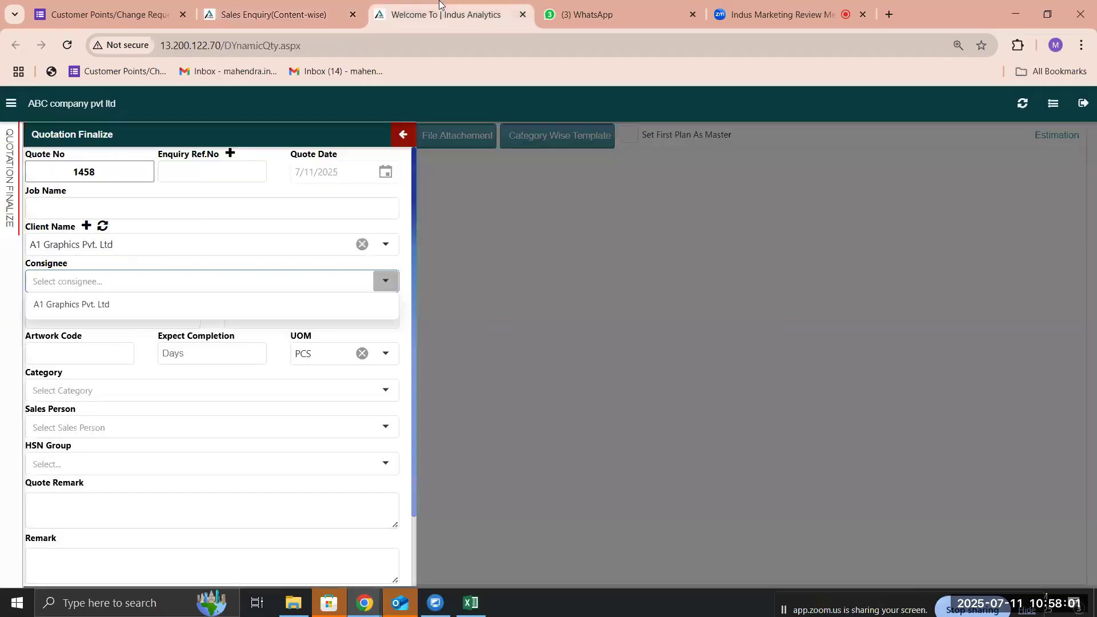
pyautogui.click(5, 111)
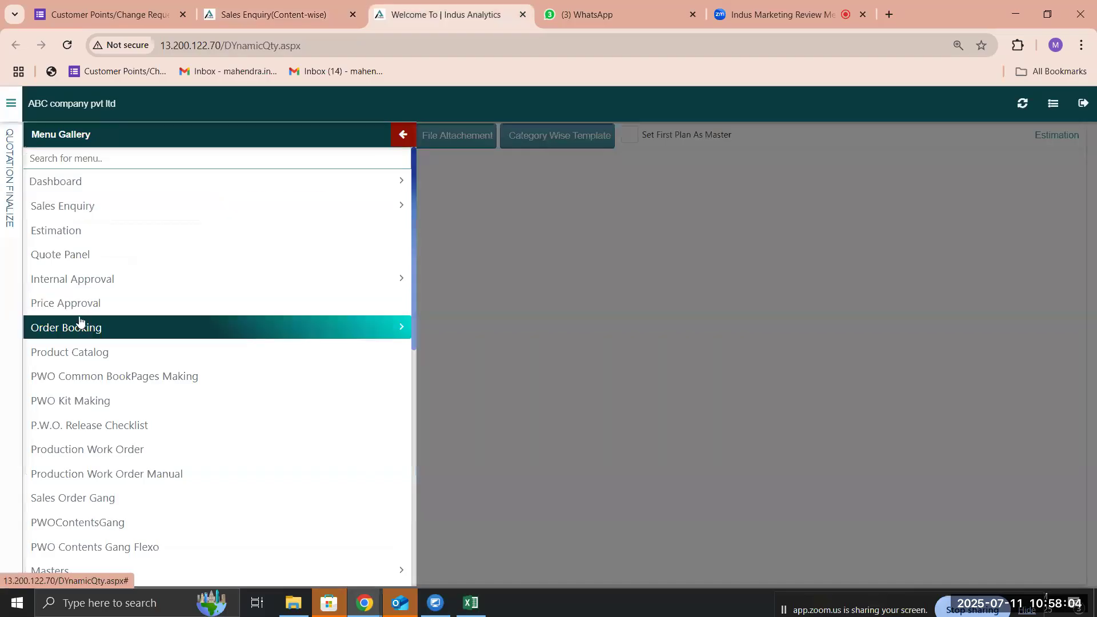
pyautogui.scroll(-2, 70, 443)
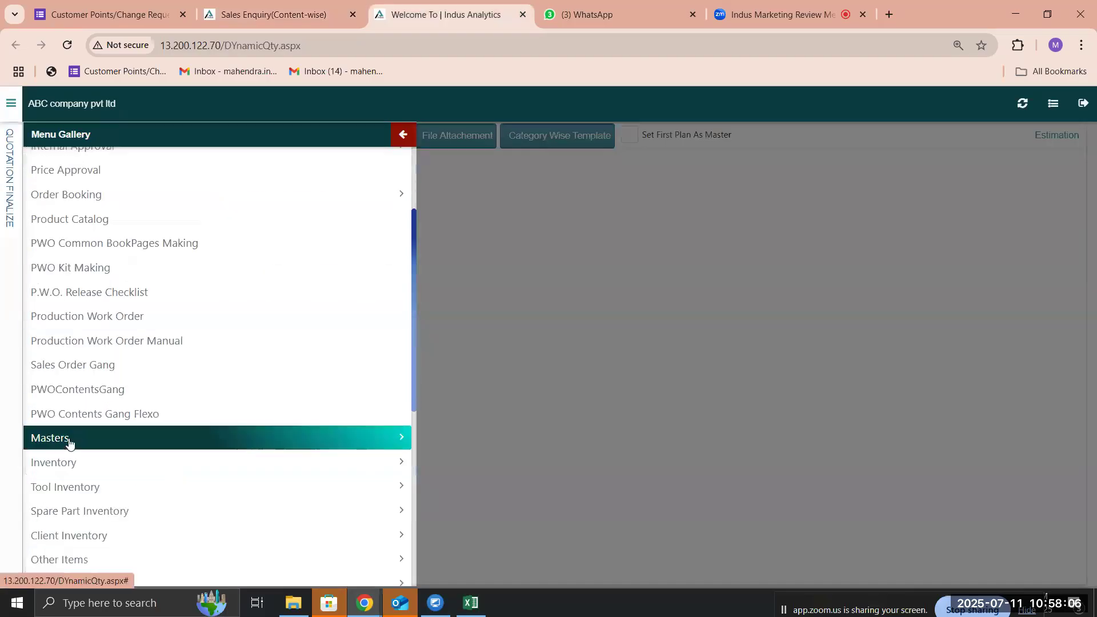
pyautogui.click(73, 439)
pyautogui.scroll(-2, 80, 523)
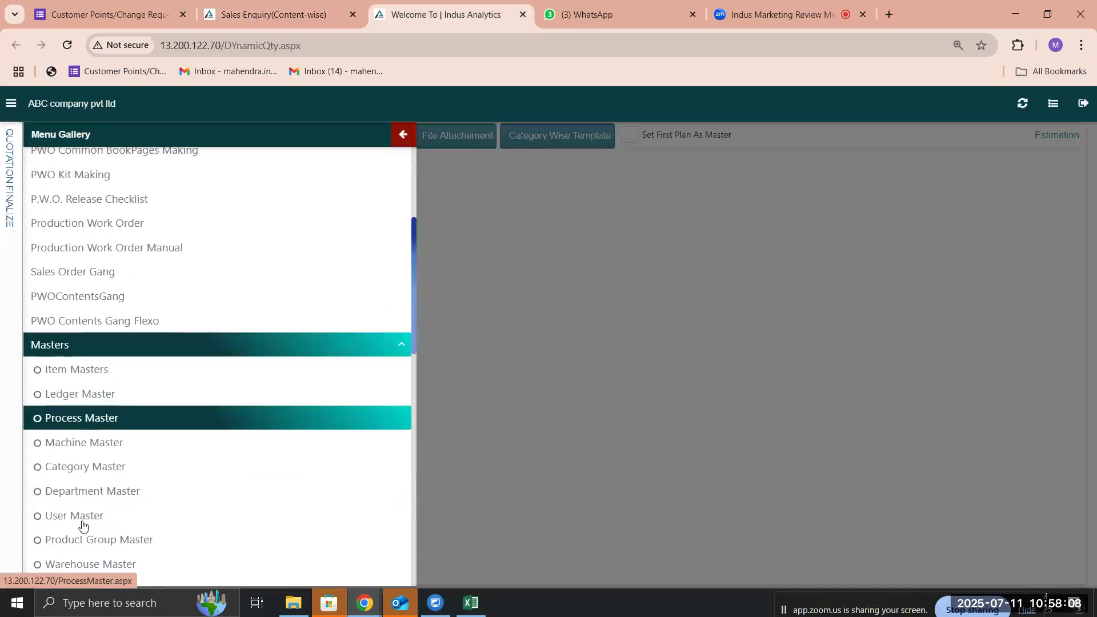
pyautogui.click(93, 469)
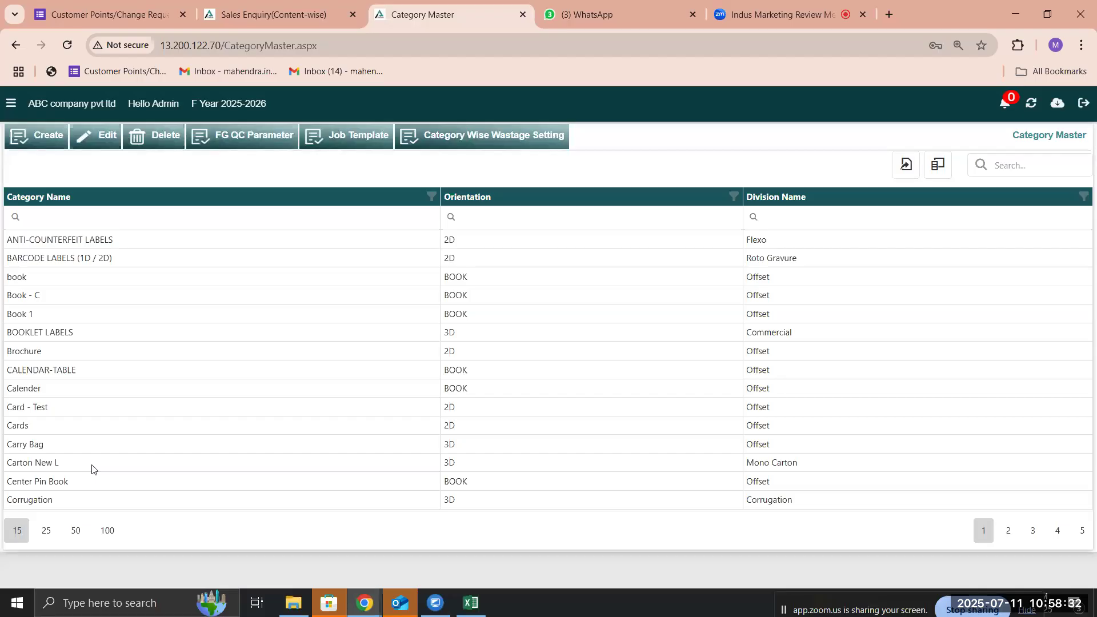
pyautogui.click(326, 285)
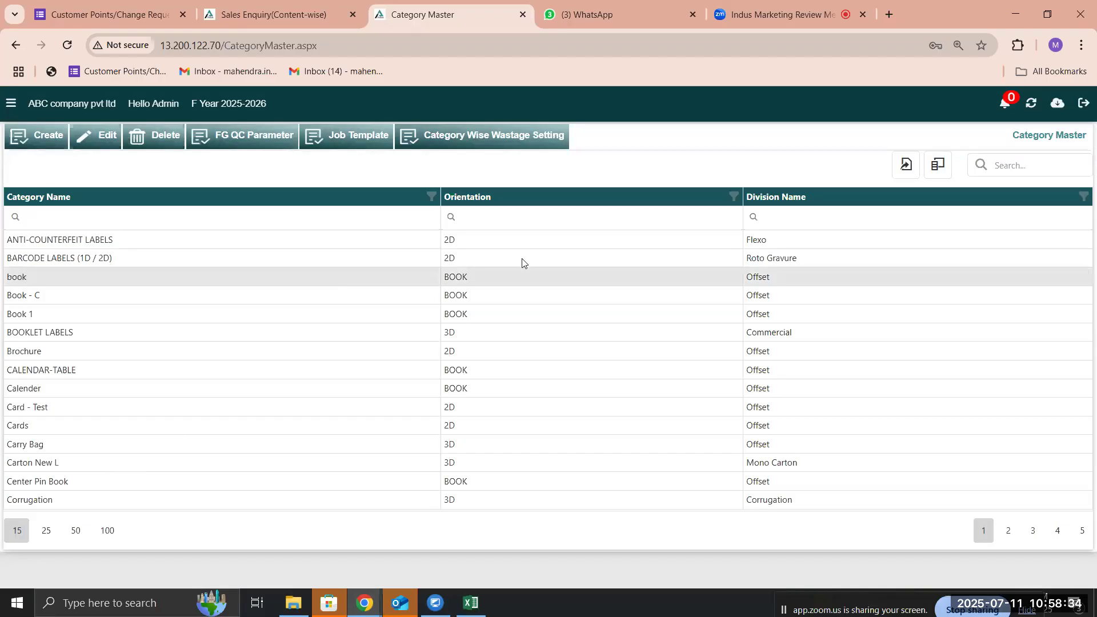
pyautogui.click(543, 261)
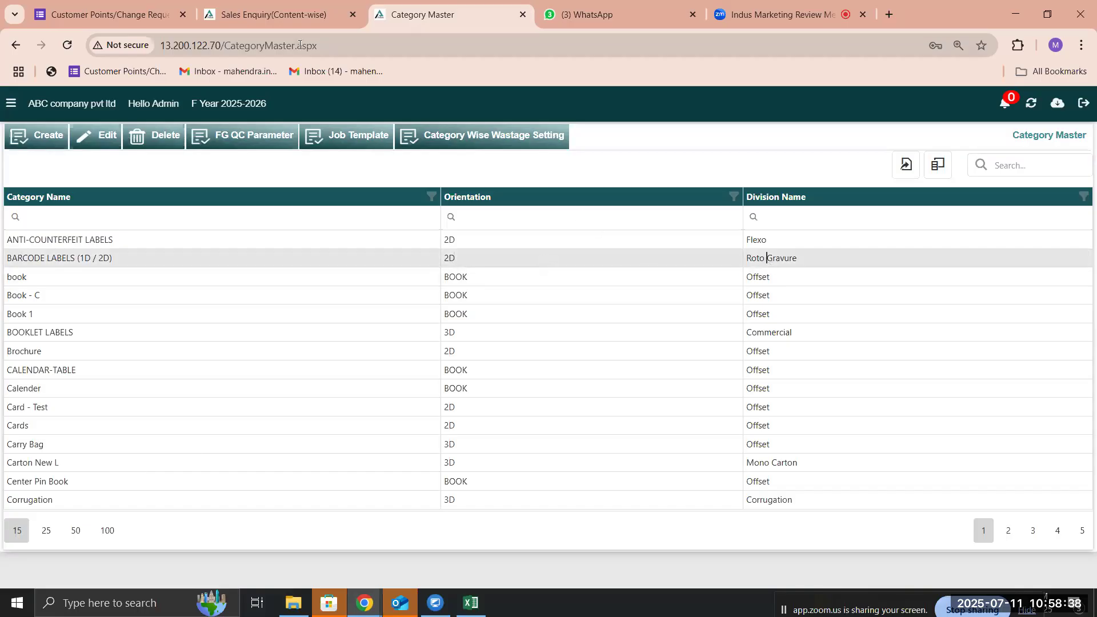
# - Return to the sales enquiry, open its Crash Lock With Pasting content and show the available wastage types
pyautogui.click(293, 19)
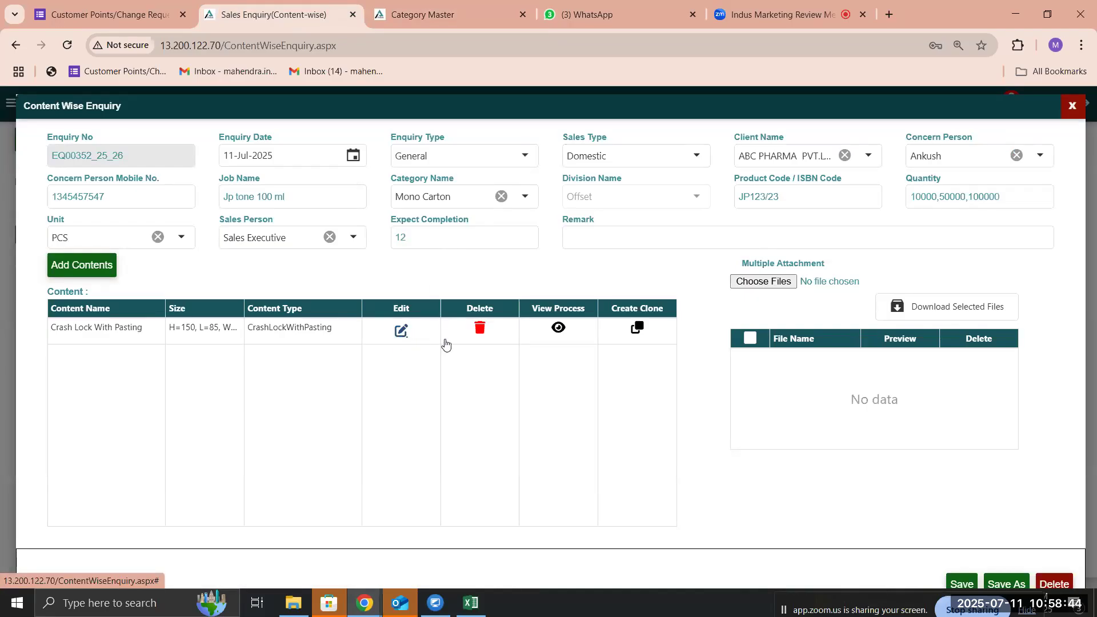
pyautogui.click(432, 6)
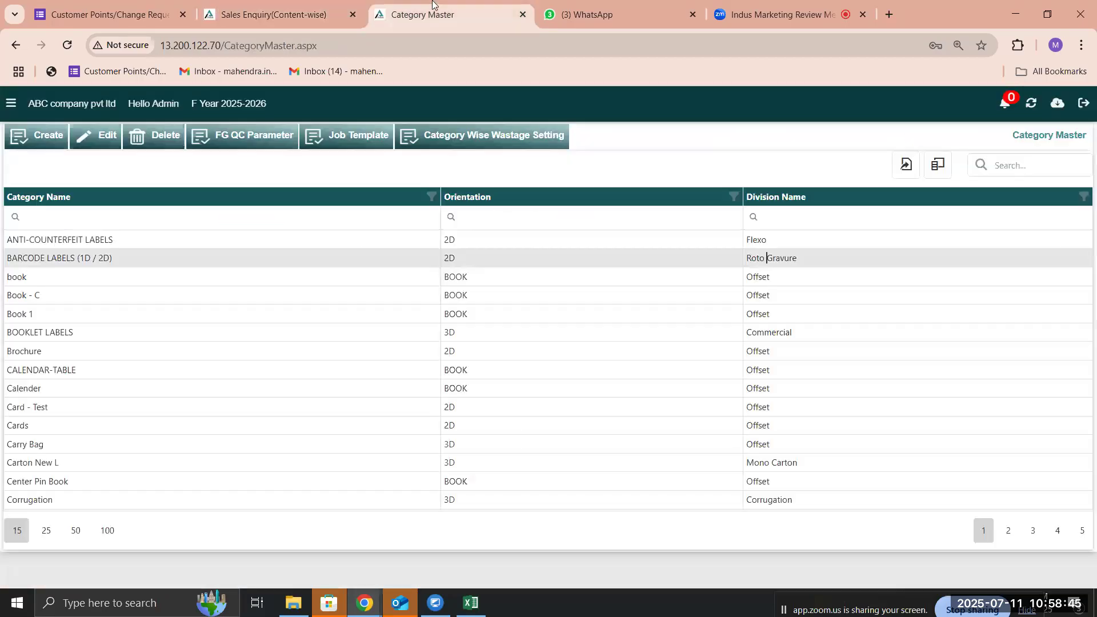
pyautogui.click(306, 13)
pyautogui.scroll(-2, 714, 435)
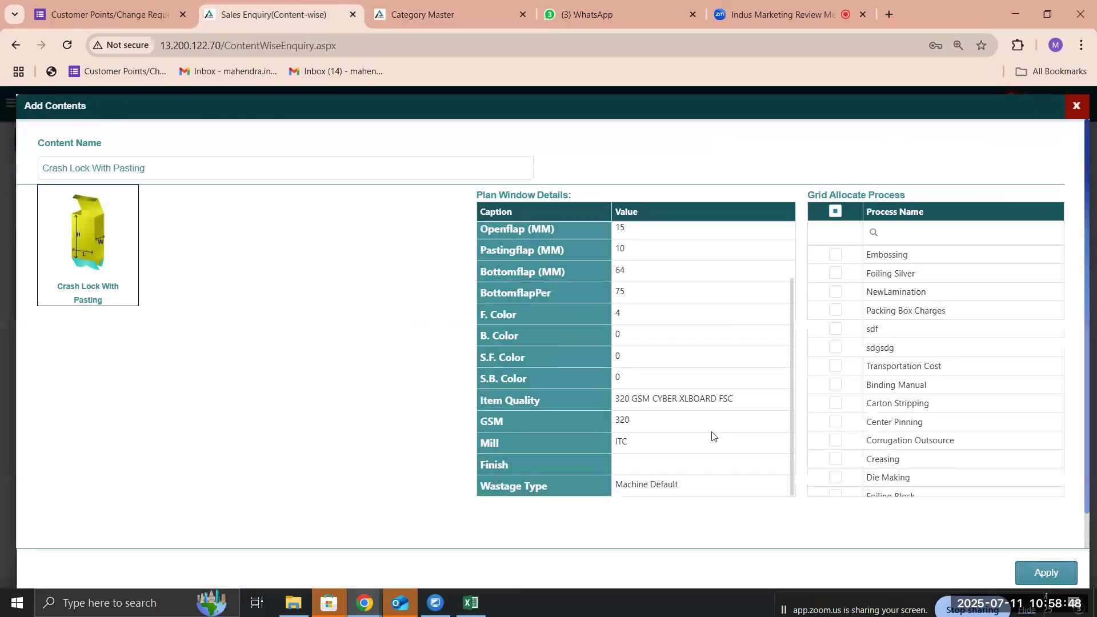
pyautogui.click(736, 491)
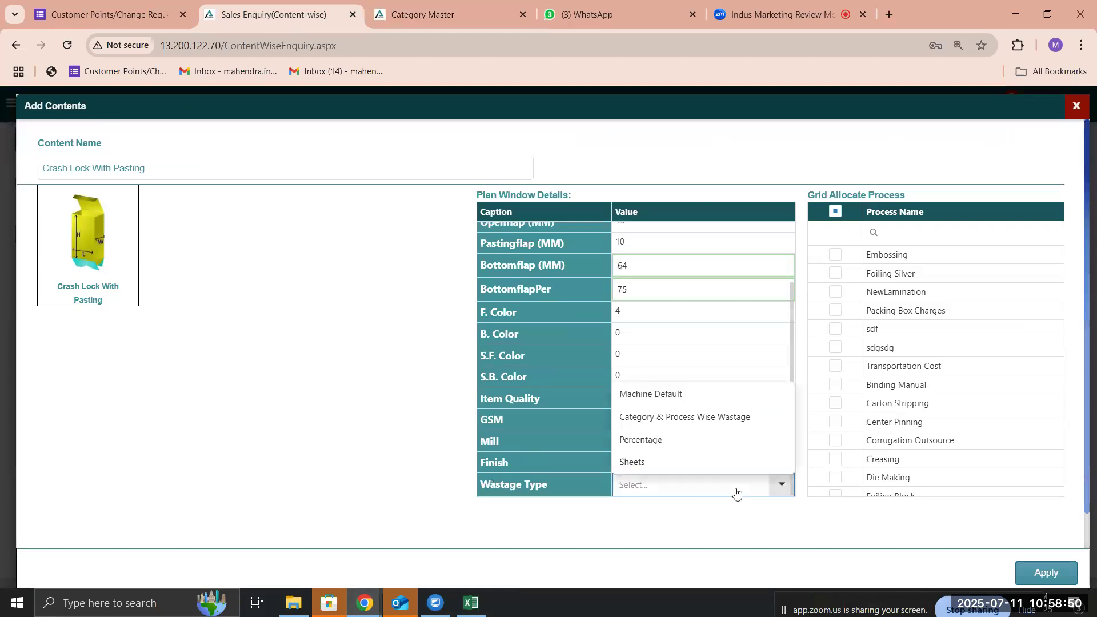
# - Return to the Category Master, open the category wise wastage setting and select the book category
pyautogui.click(415, 16)
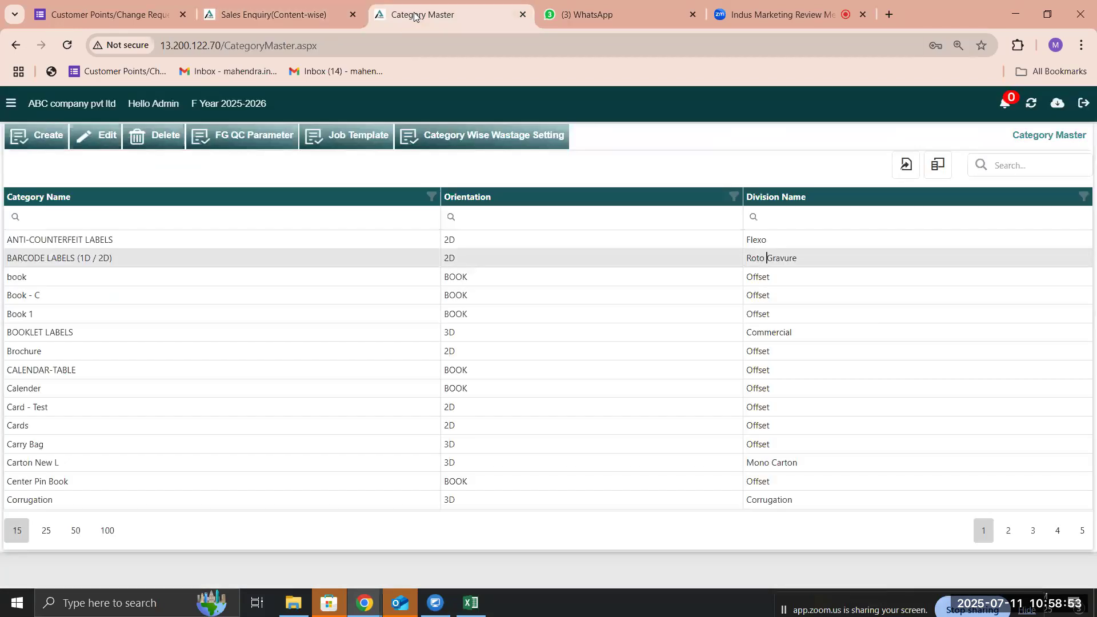
pyautogui.click(494, 146)
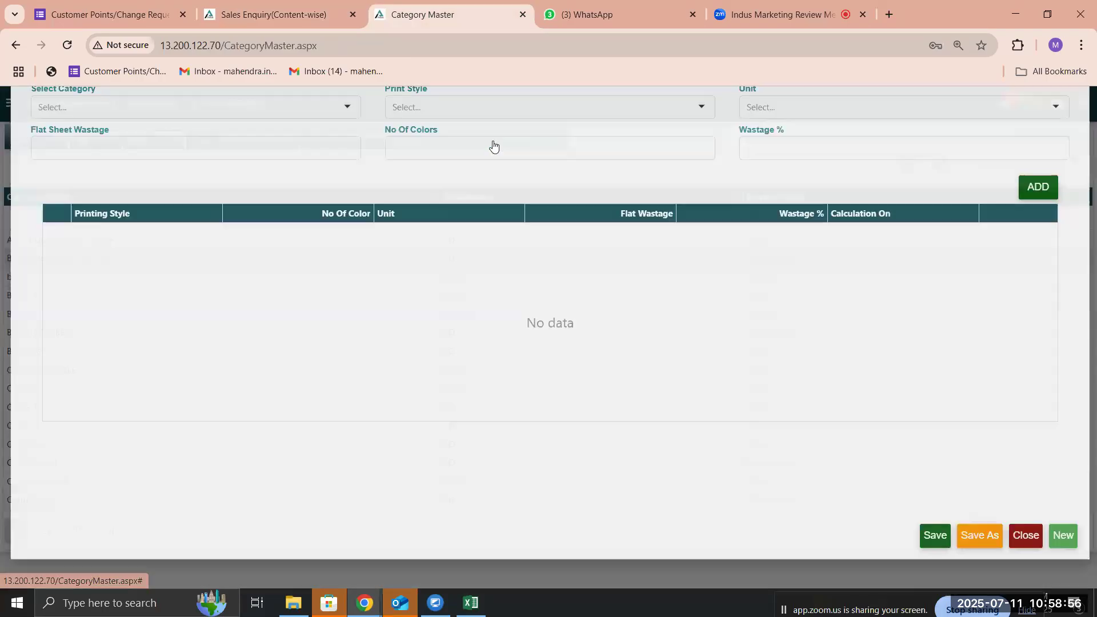
pyautogui.click(228, 163)
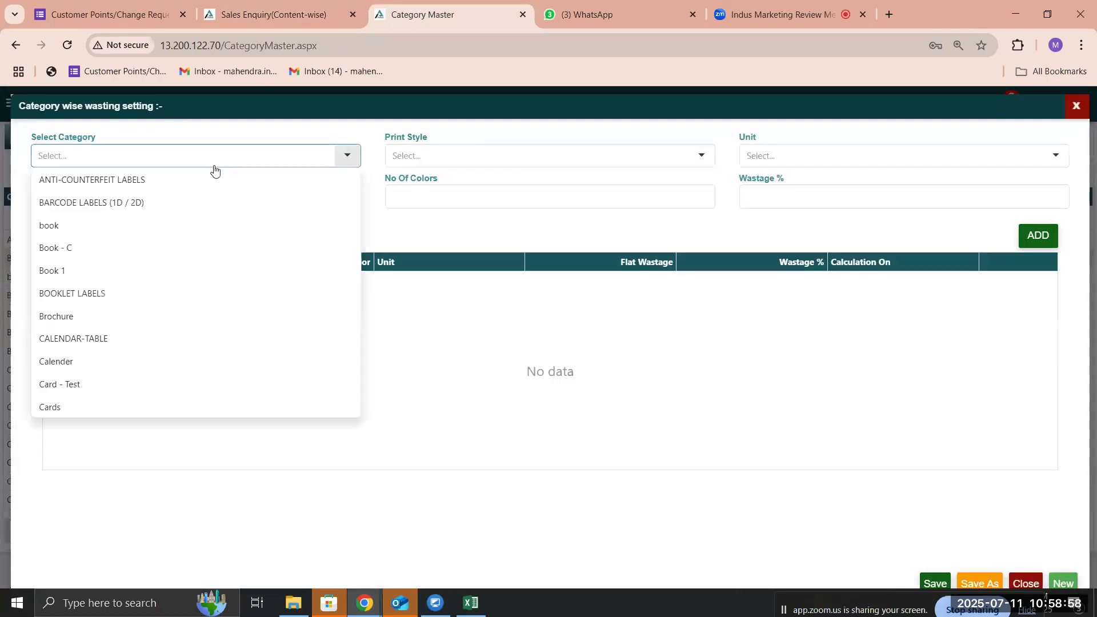
pyautogui.click(96, 224)
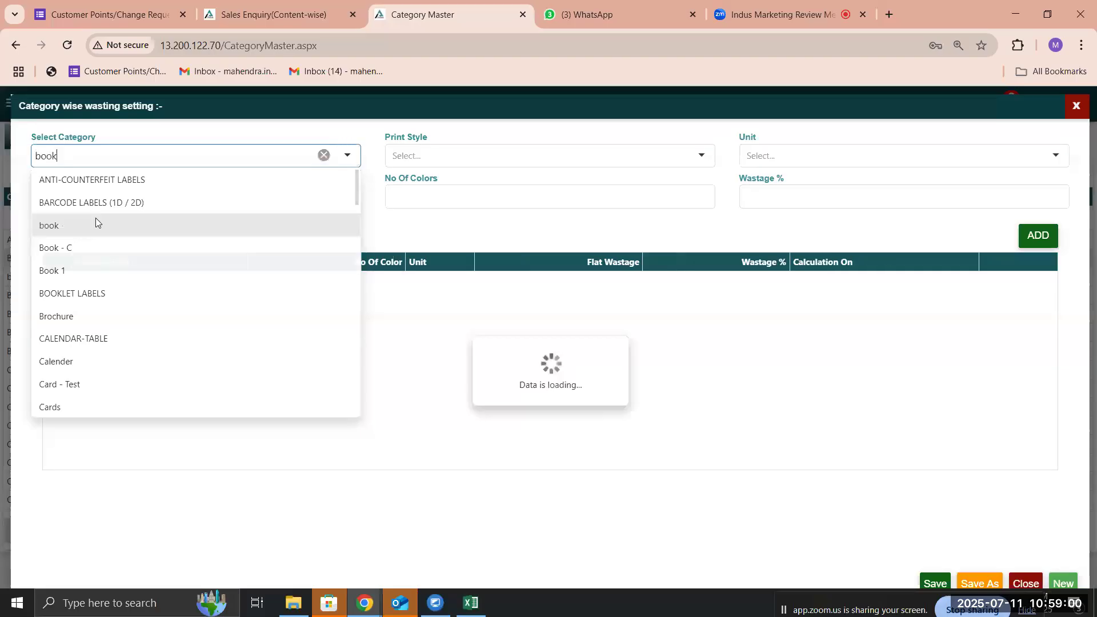
# - Set the book category's new wastage entry to Single Side print style with Sheets as the unit
pyautogui.click(464, 152)
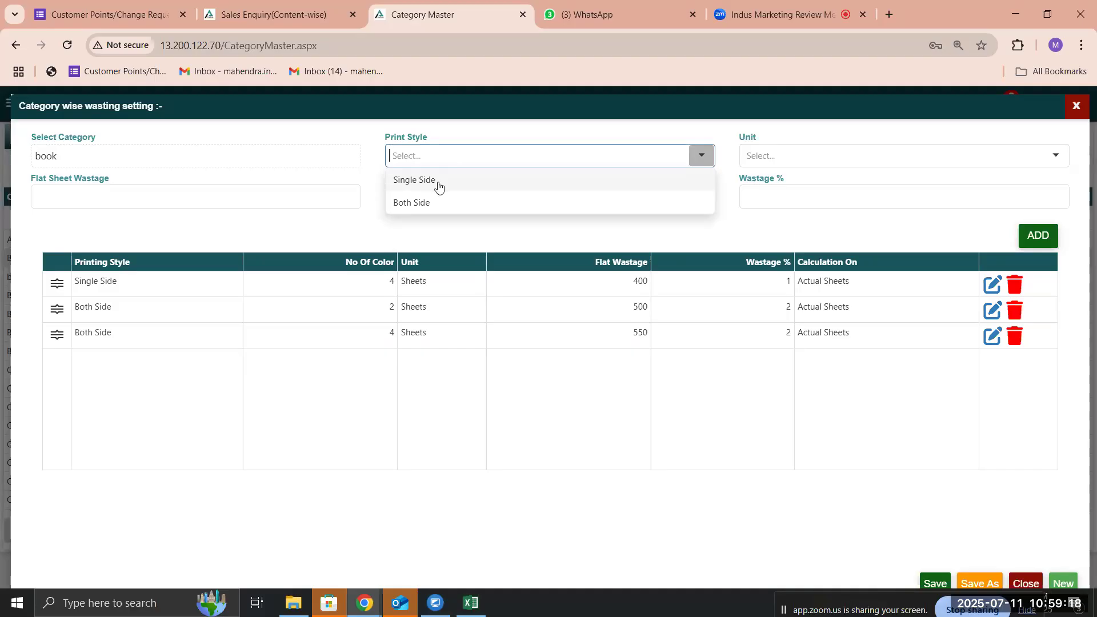
pyautogui.click(495, 181)
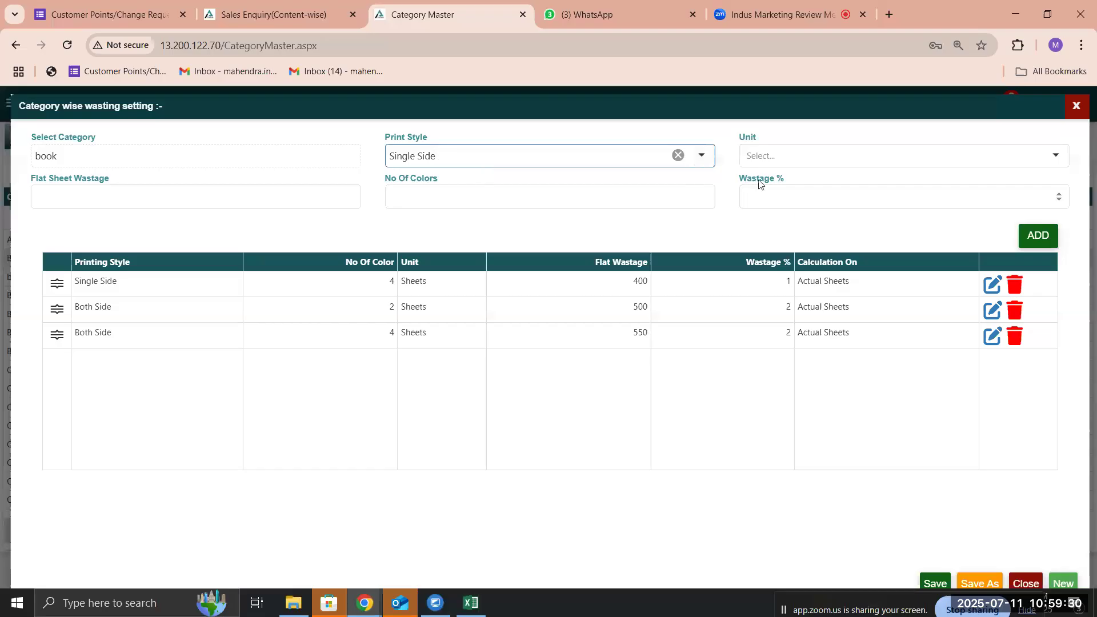
pyautogui.click(781, 162)
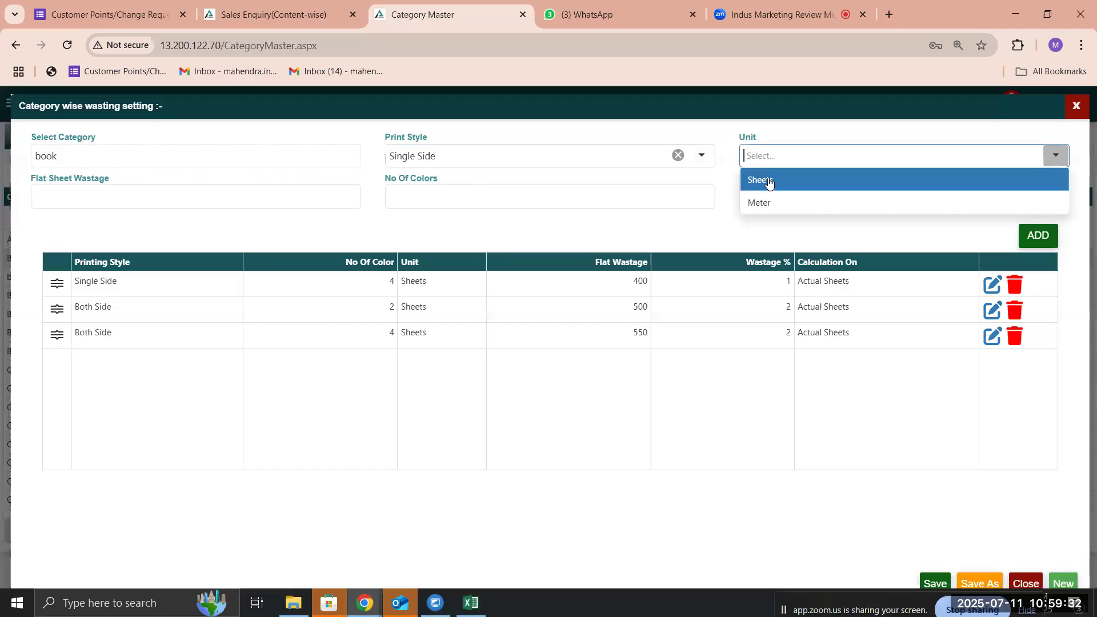
pyautogui.click(768, 179)
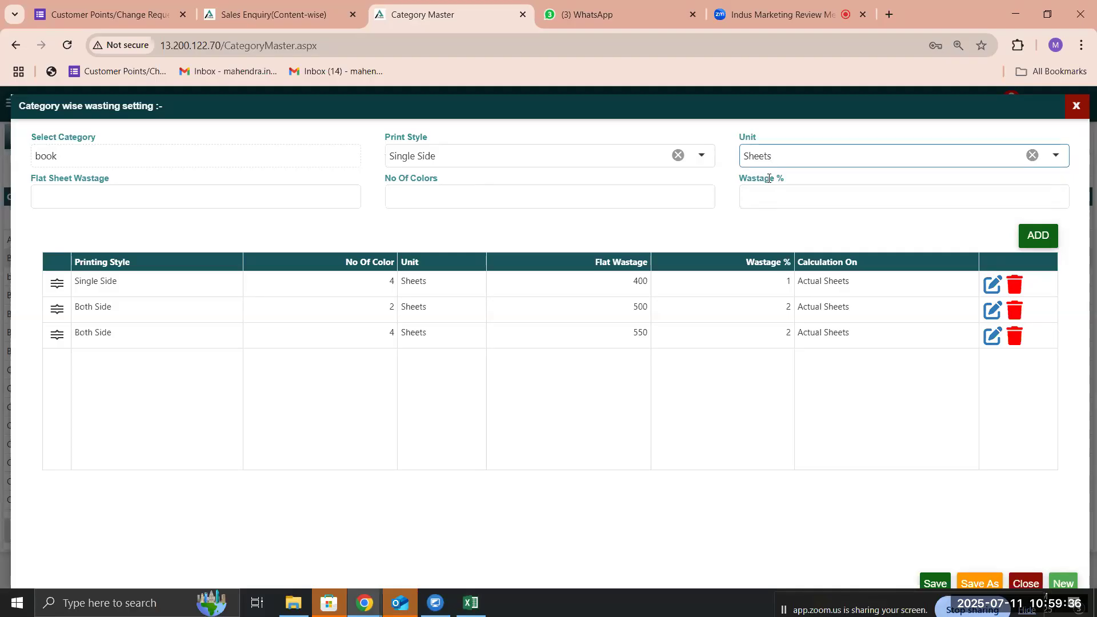
# - Fill in the new wastage entry with flat sheet wastage 50, 5 colors and 10% wastage
pyautogui.click(265, 198)
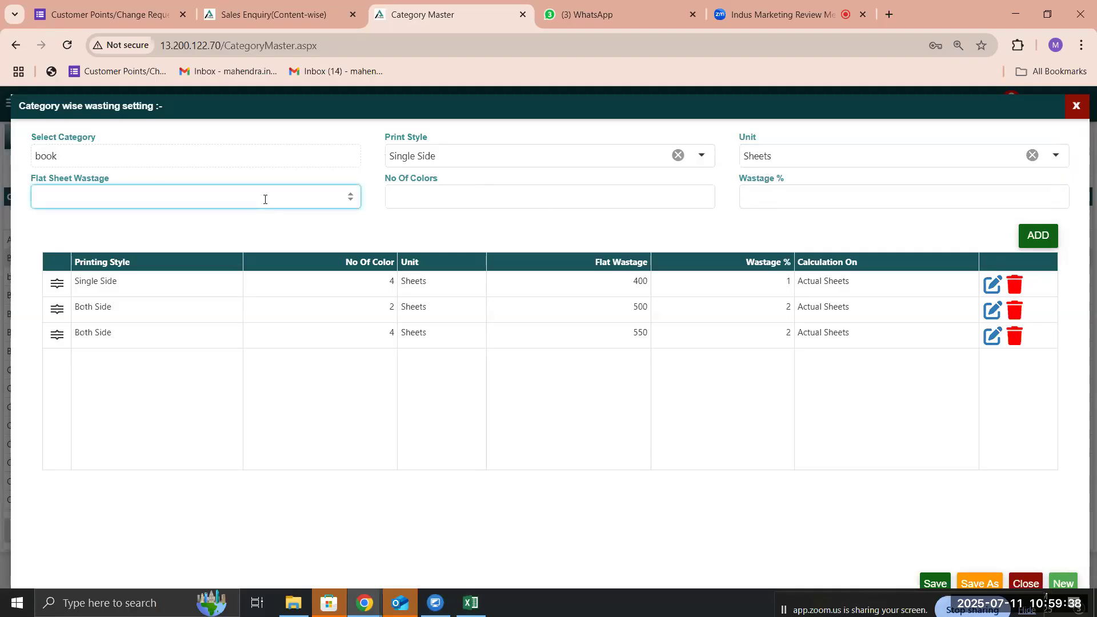
pyautogui.write('50')
pyautogui.click(499, 193)
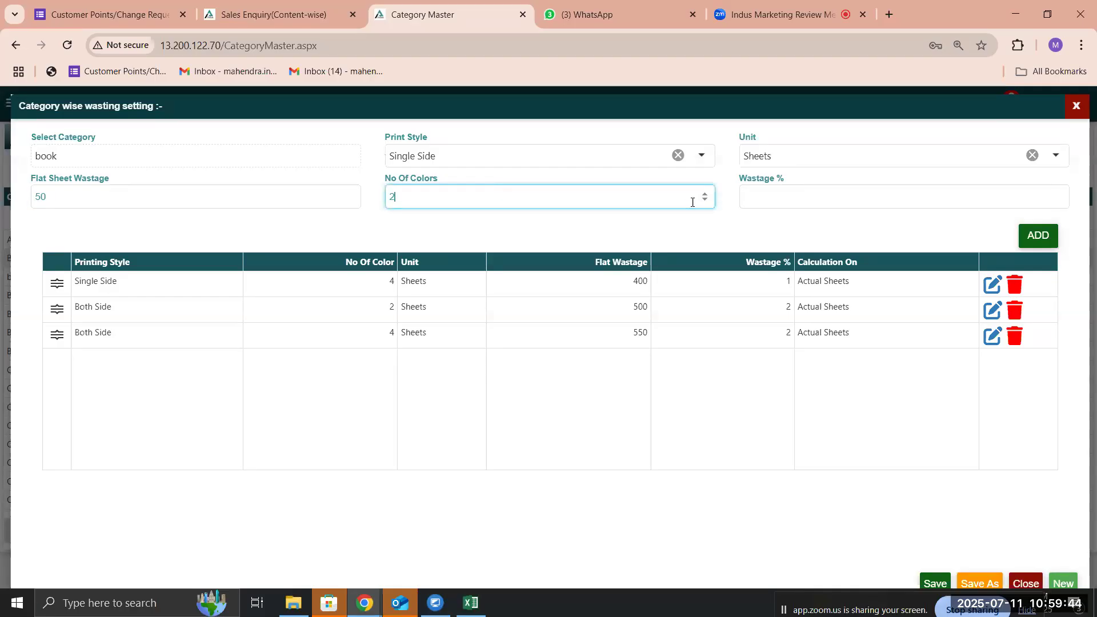
pyautogui.write('5')
pyautogui.click(830, 199)
pyautogui.click(288, 191)
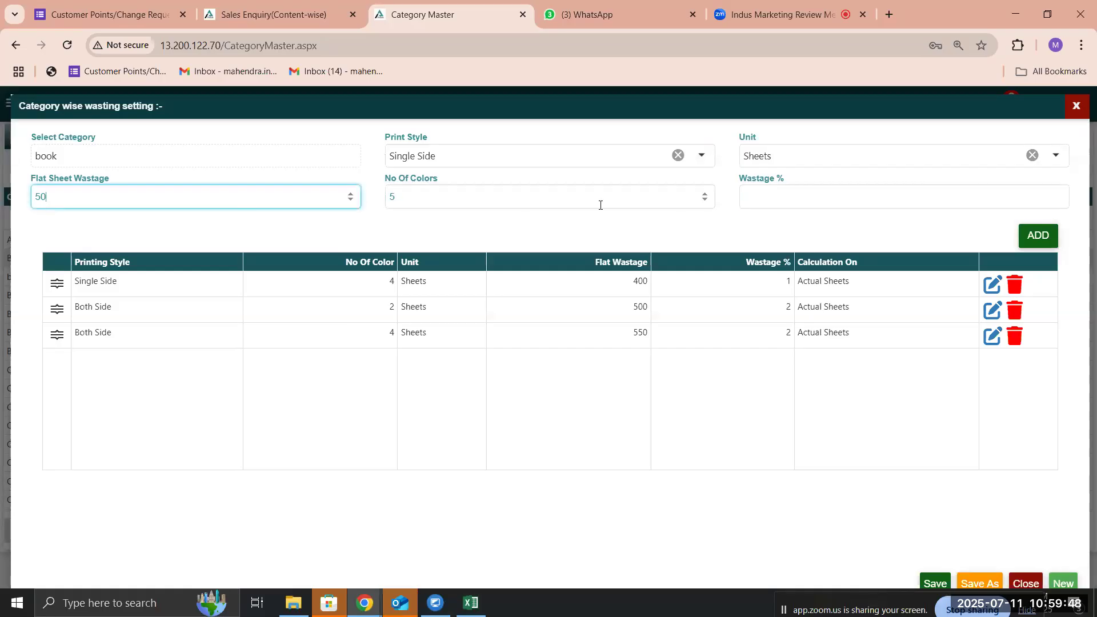
pyautogui.click(744, 197)
pyautogui.write('10')
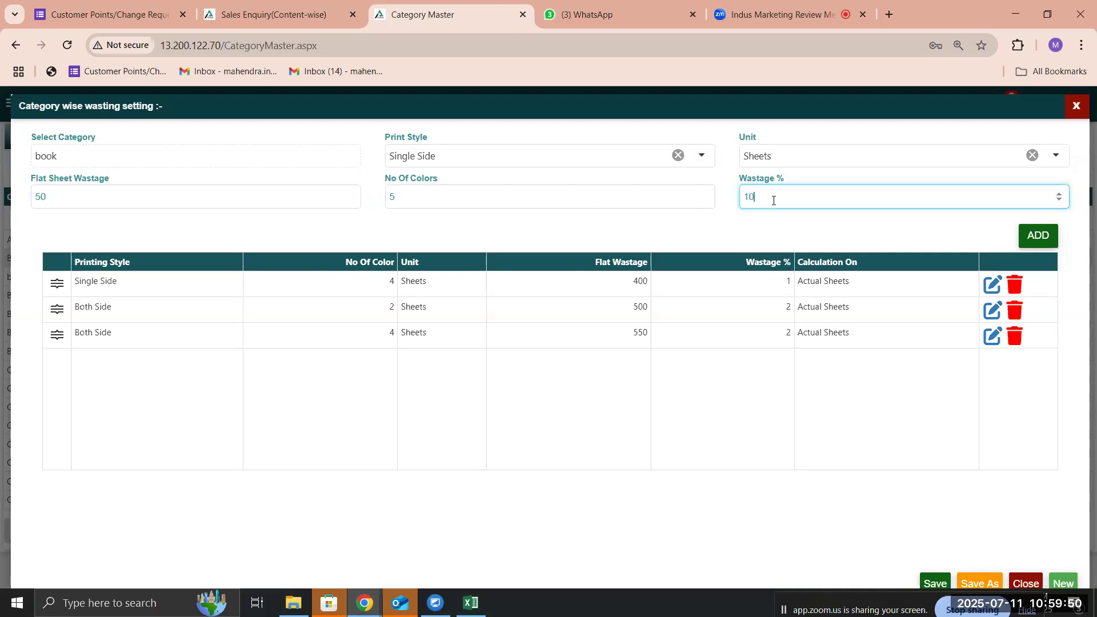
# - Review the flat sheet wastage and wastage percentage of the book category's new entry, and close the category wise wastage setting
pyautogui.click(230, 198)
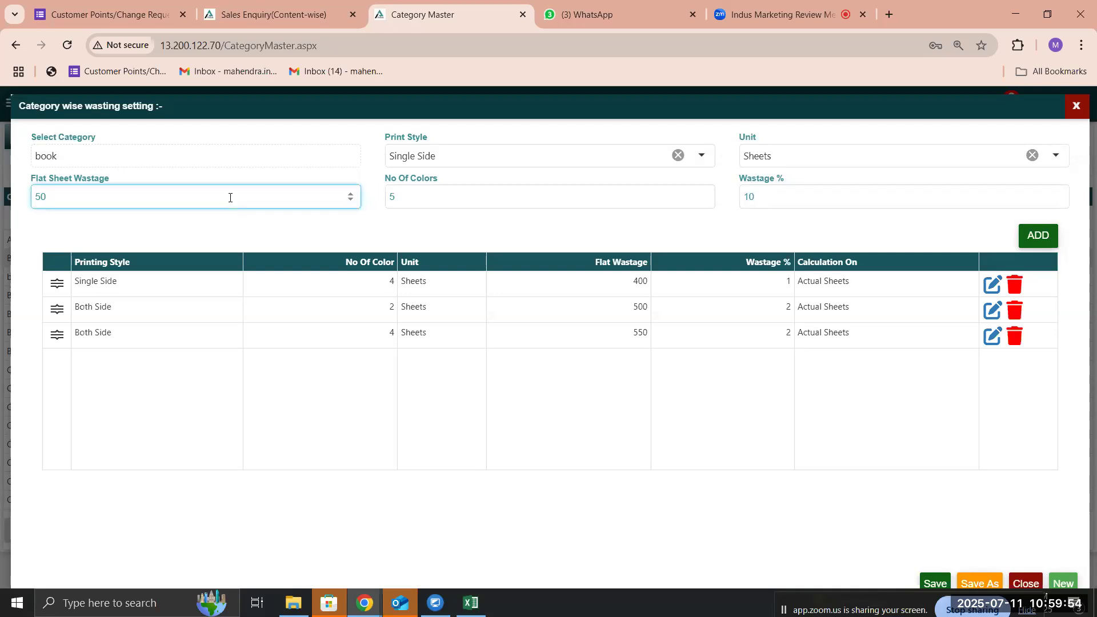
pyautogui.doubleClick(67, 194)
pyautogui.click(103, 195)
pyautogui.doubleClick(785, 198)
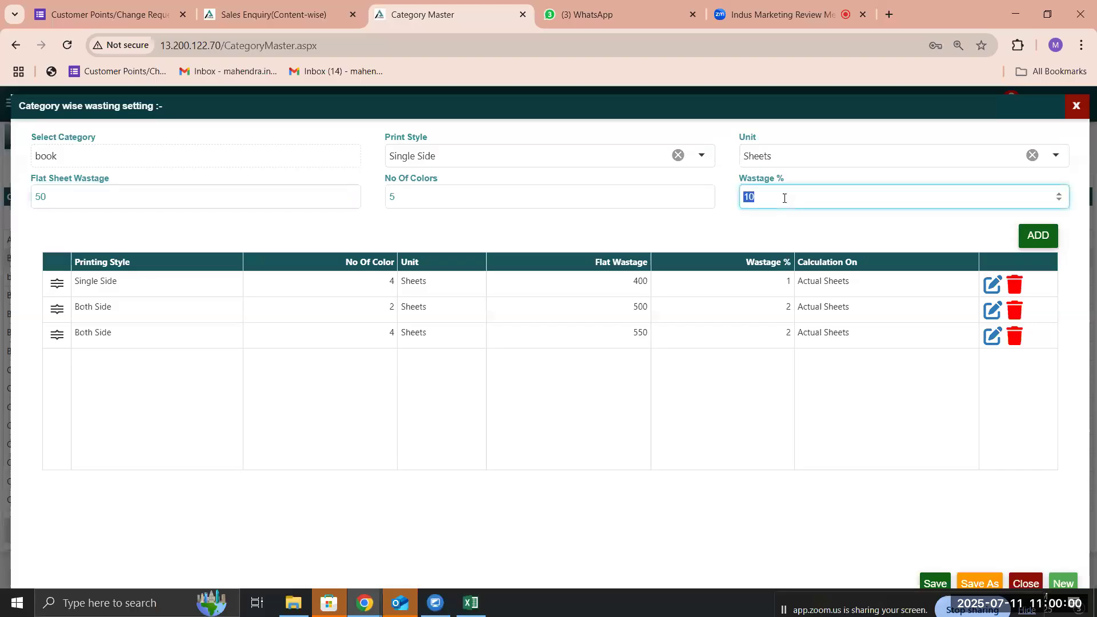
pyautogui.click(190, 189)
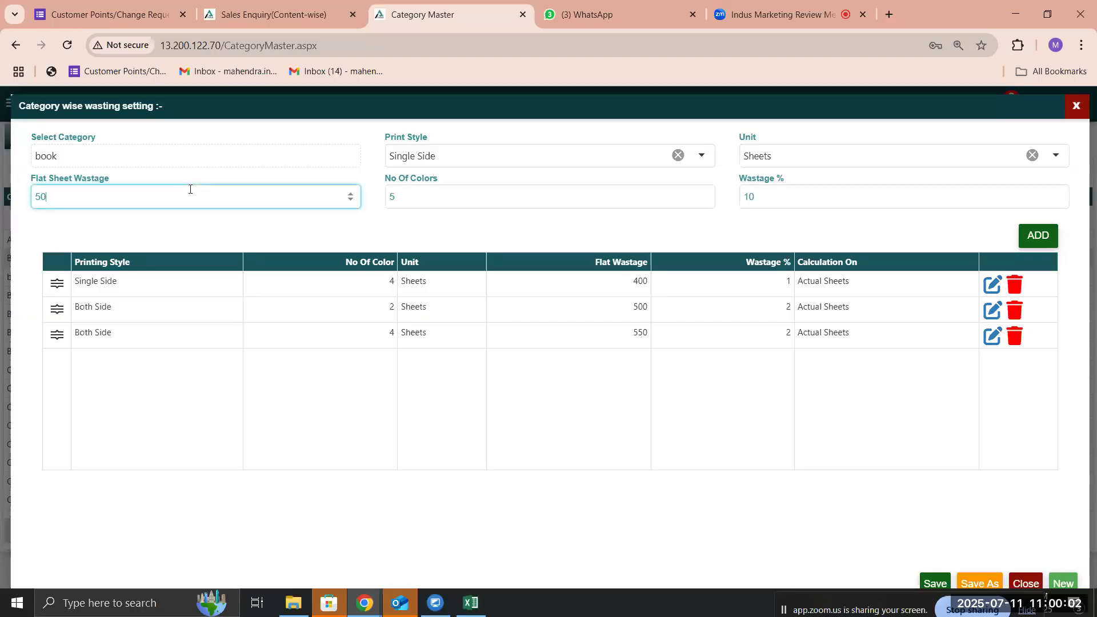
pyautogui.hotkey('ctrl', 'a')
pyautogui.click(755, 213)
pyautogui.click(763, 192)
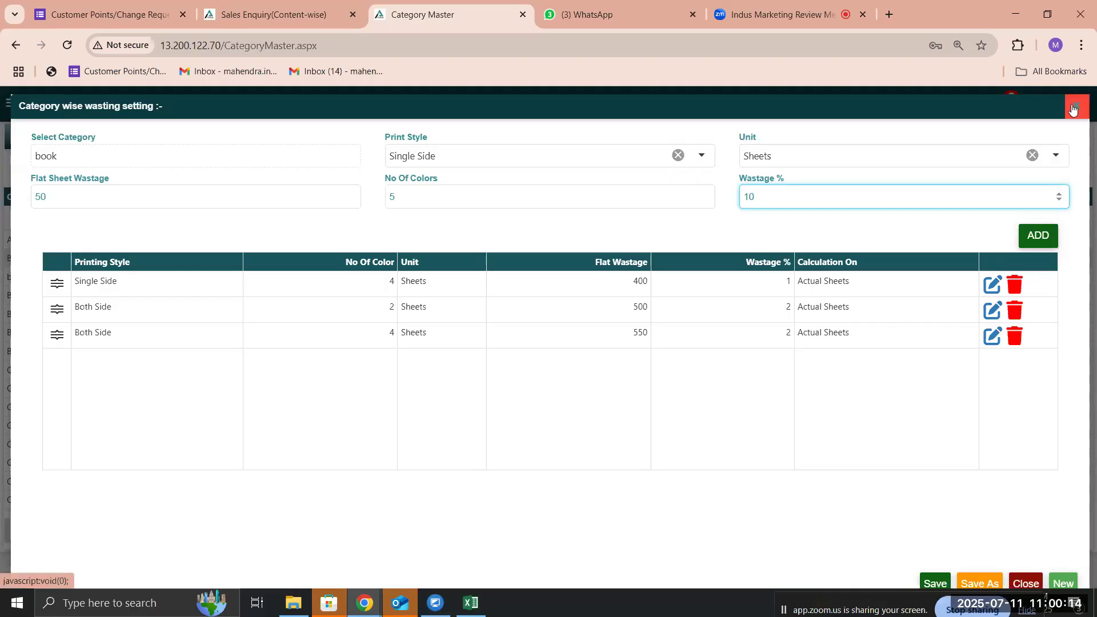
pyautogui.click(1044, 241)
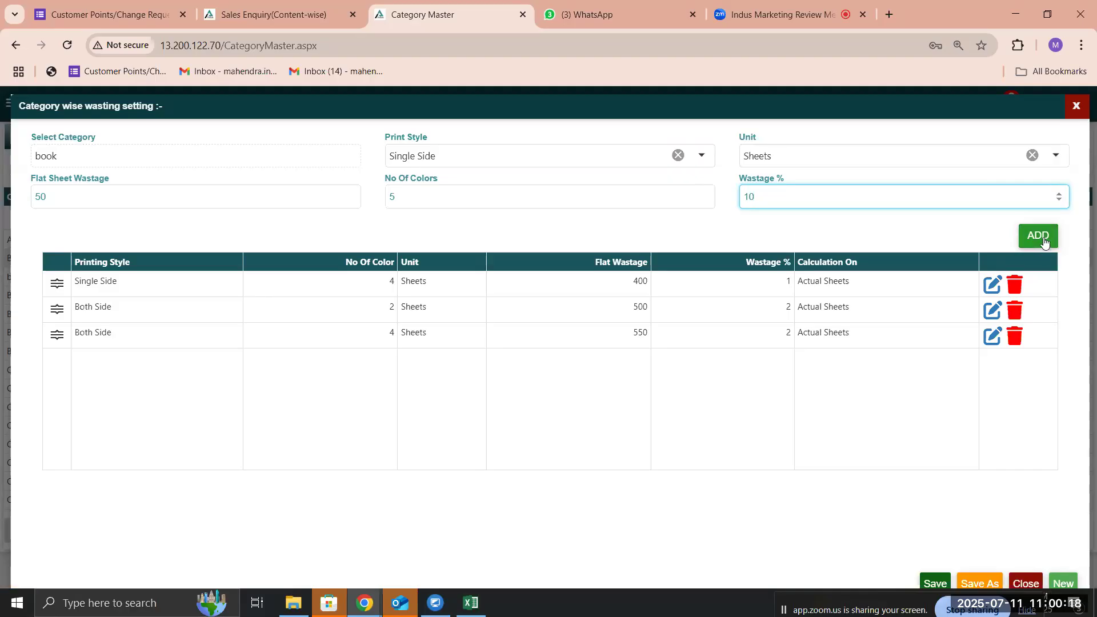
pyautogui.click(1076, 108)
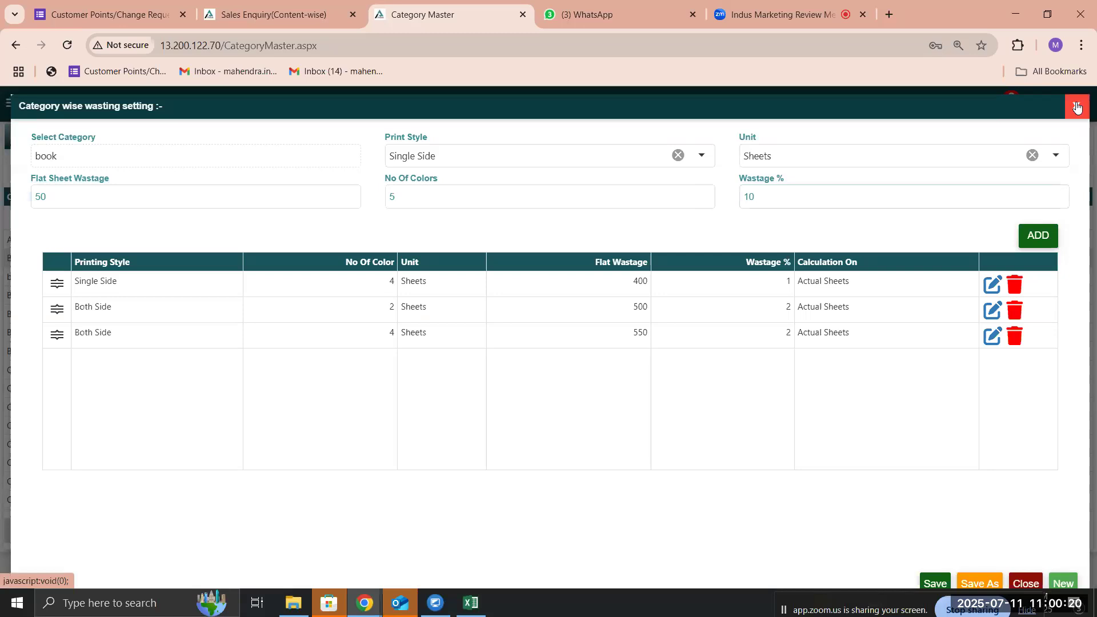
# - Open the BOOKLET LABELS category from the Category Master list and return to the list
pyautogui.doubleClick(99, 328)
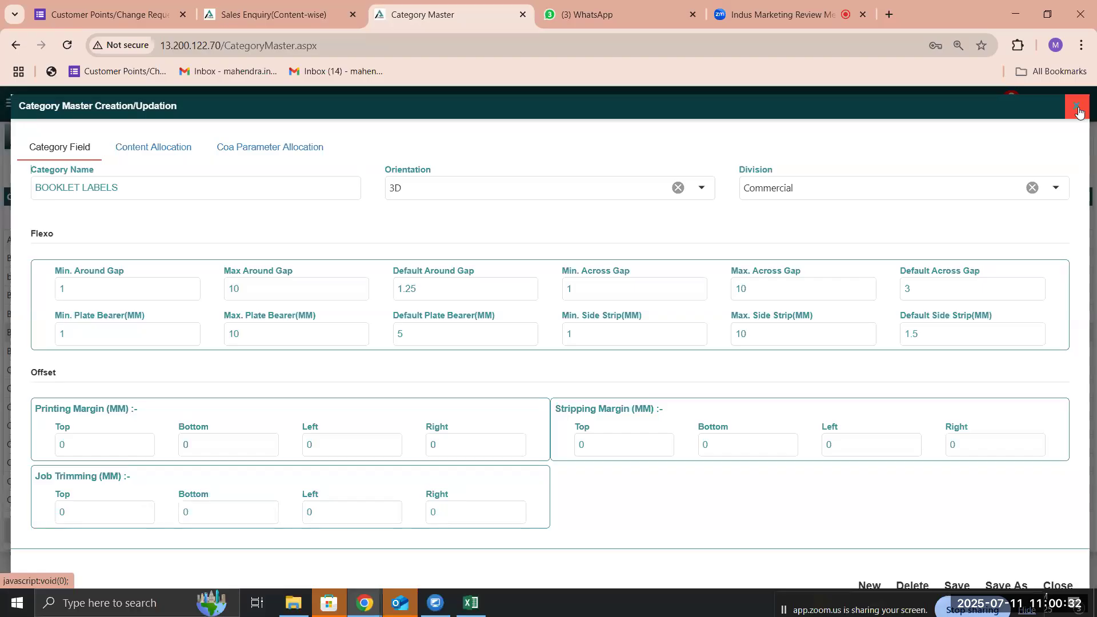
pyautogui.click(1077, 109)
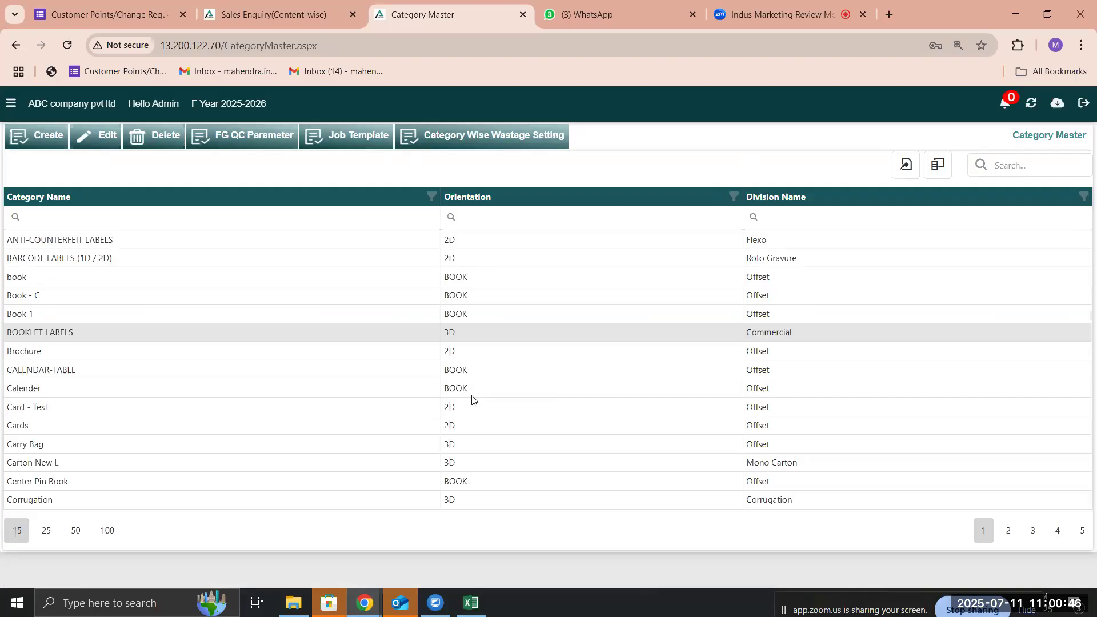
pyautogui.click(399, 360)
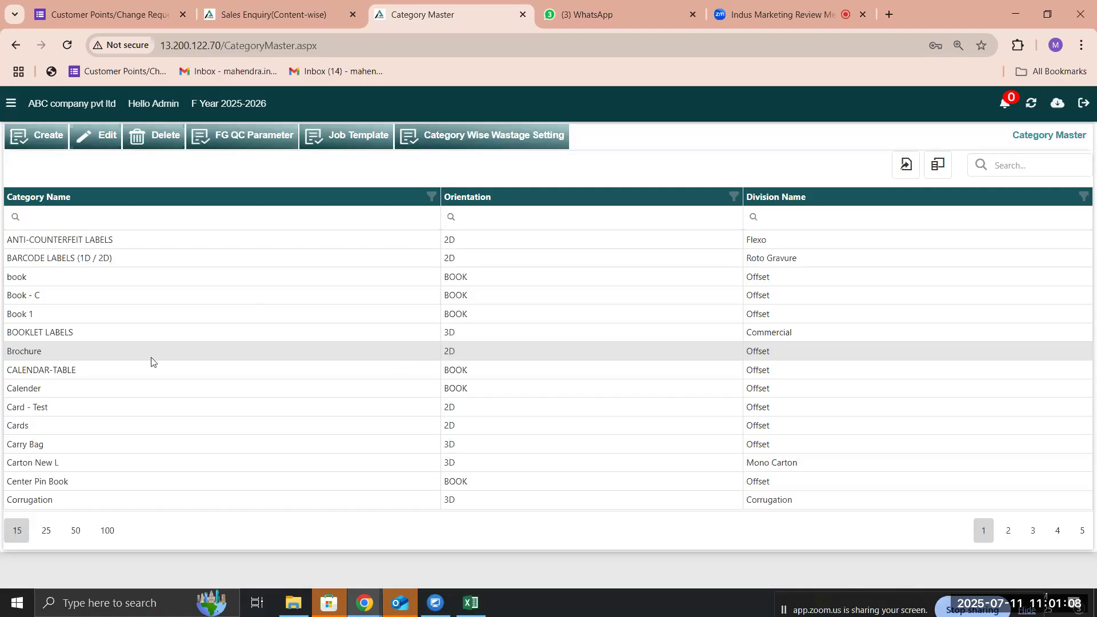
# - Open the Cards category for editing and view its category name and the available divisions
pyautogui.doubleClick(57, 425)
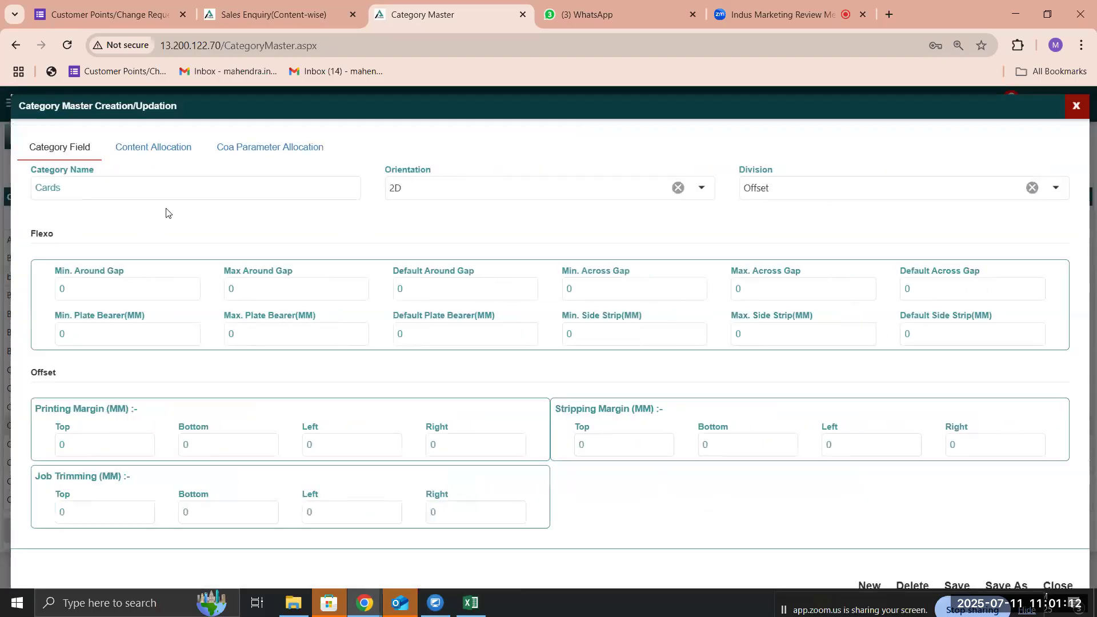
pyautogui.click(151, 190)
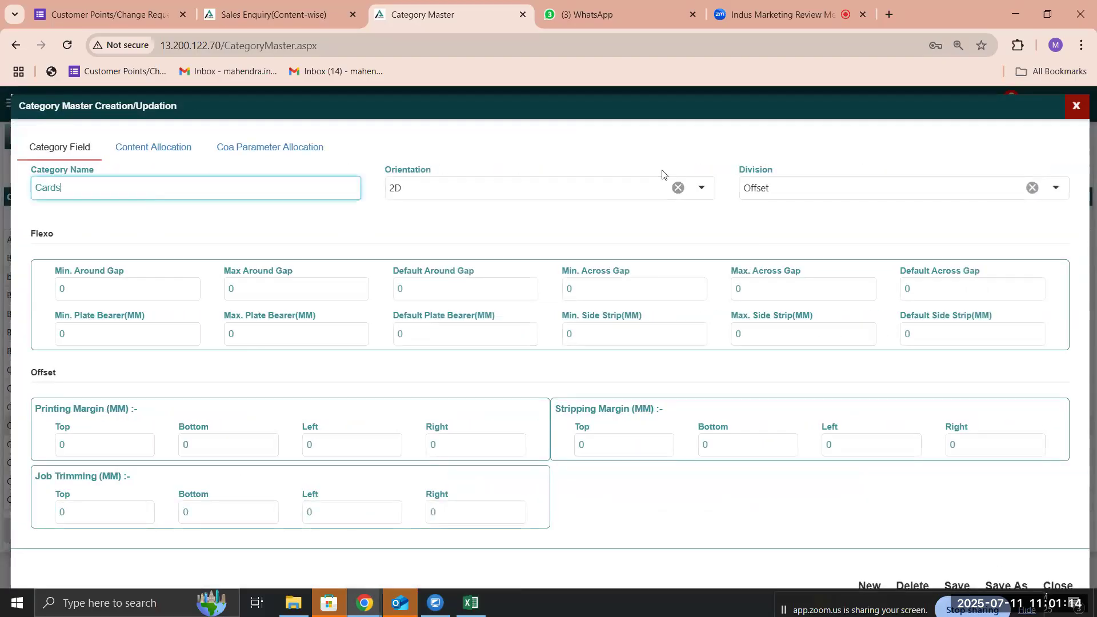
pyautogui.click(795, 186)
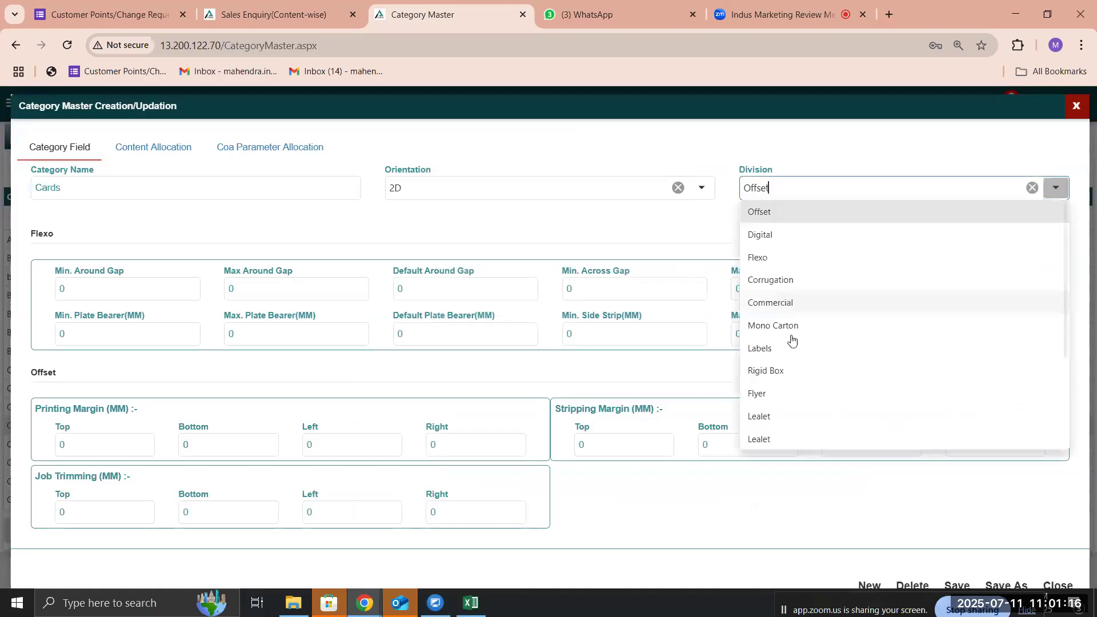
pyautogui.click(786, 188)
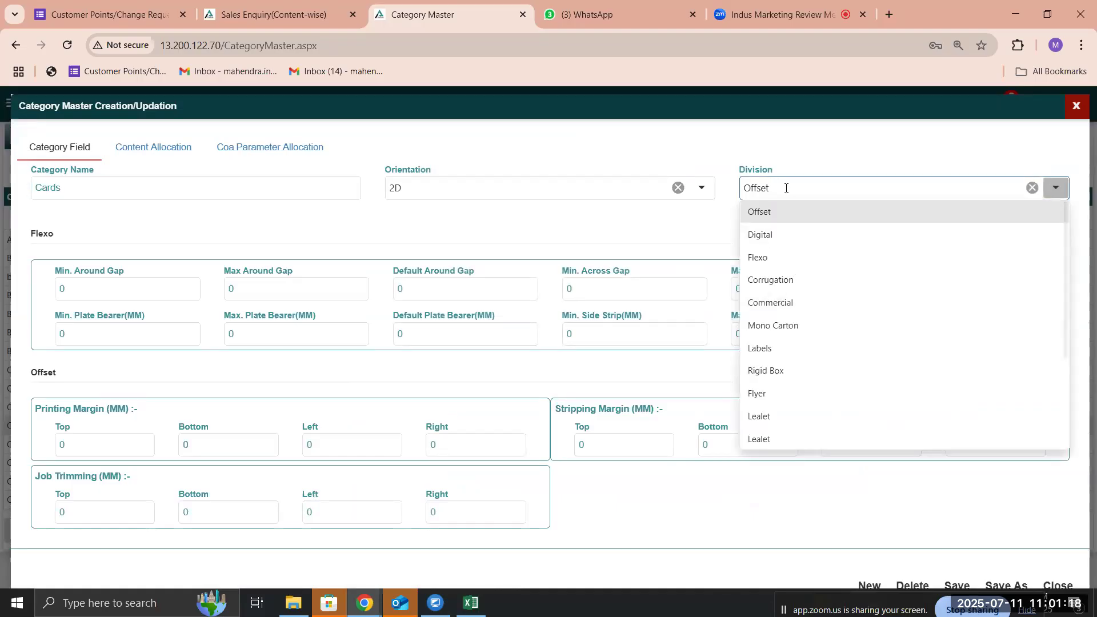
pyautogui.click(772, 147)
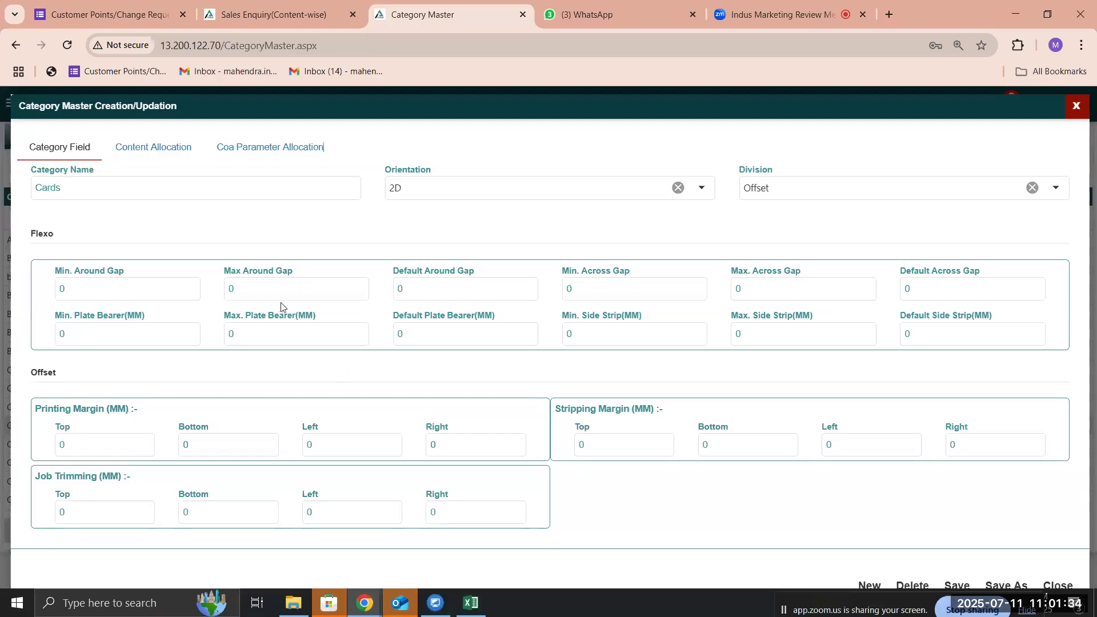
# - Examine the Cards category's offset printing margin, stripping margin and job trimming fields, briefly checking the sales enquiry in between
pyautogui.click(97, 444)
pyautogui.click(620, 443)
pyautogui.click(79, 517)
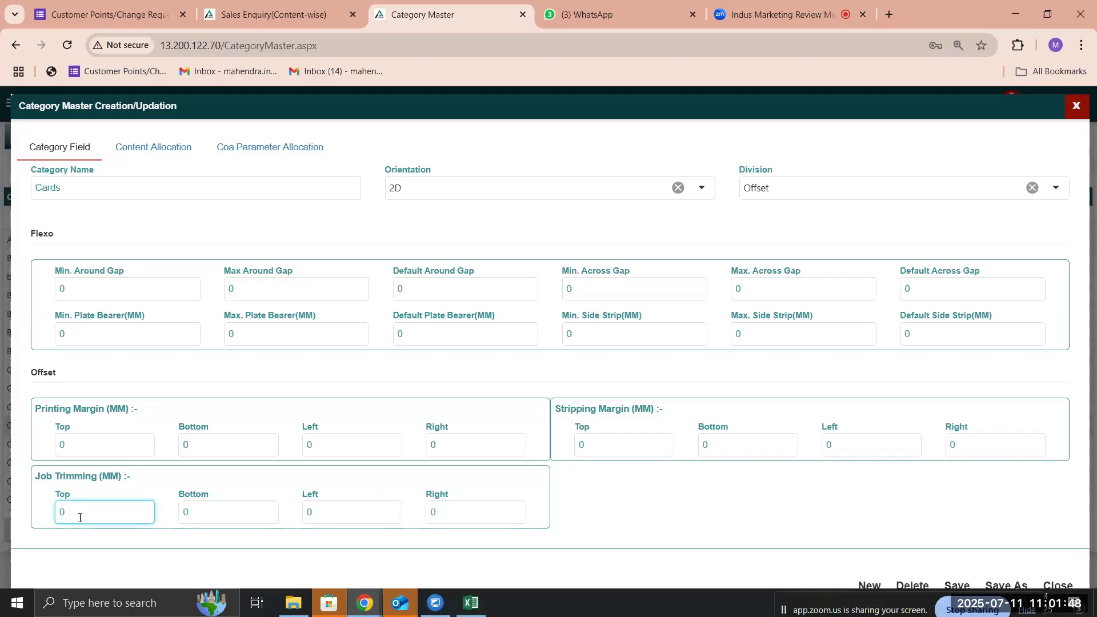
pyautogui.click(294, 1)
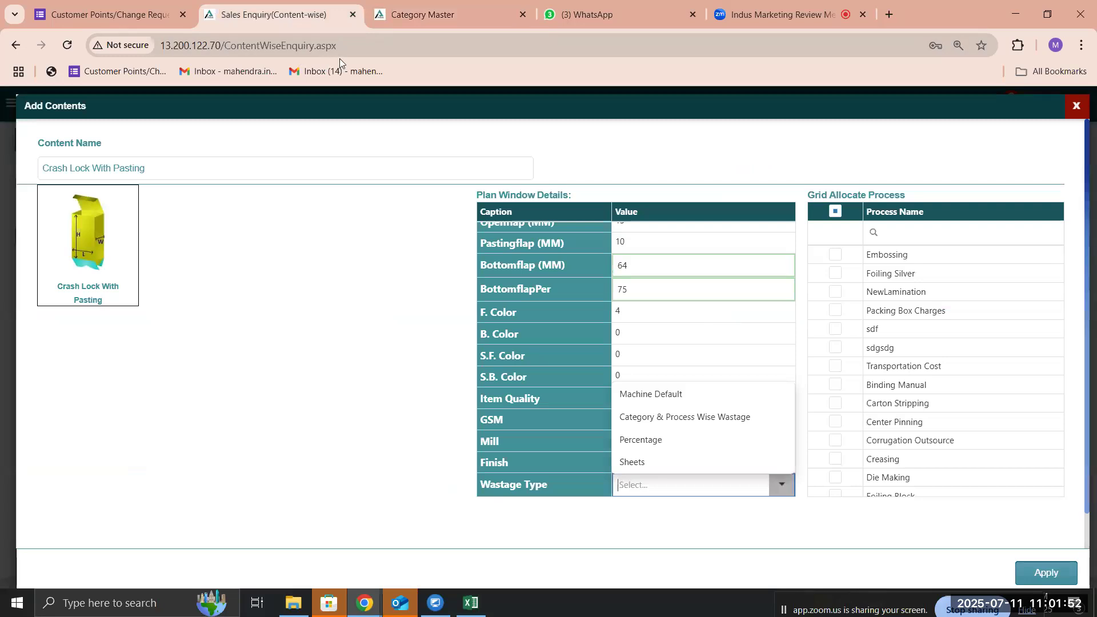
pyautogui.moveTo(392, 25)
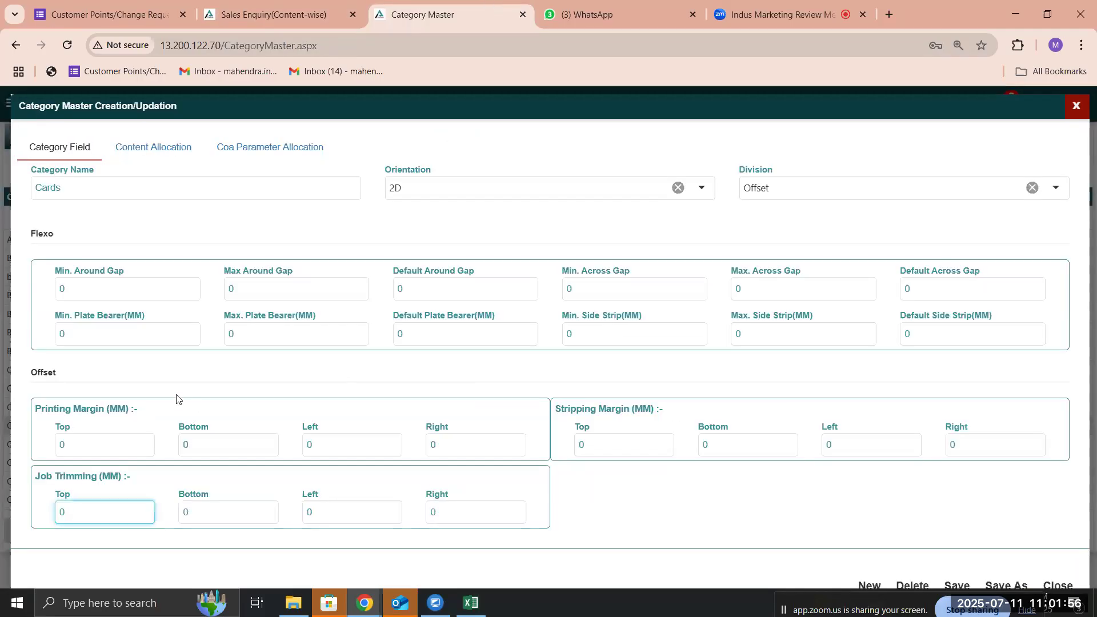
pyautogui.click(133, 442)
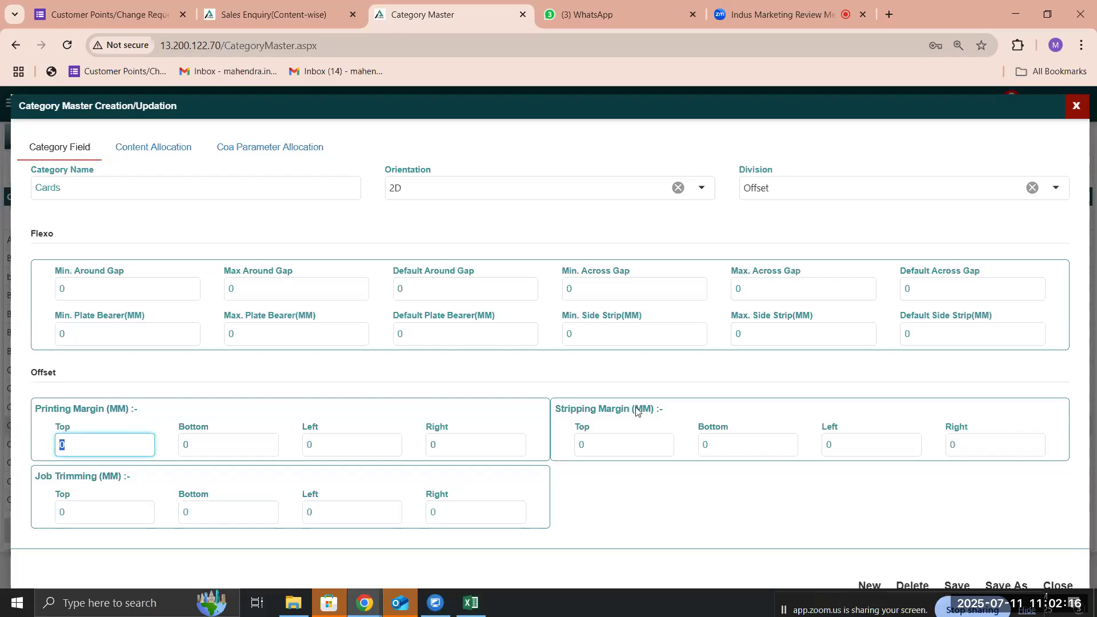
pyautogui.click(93, 517)
pyautogui.doubleClick(93, 517)
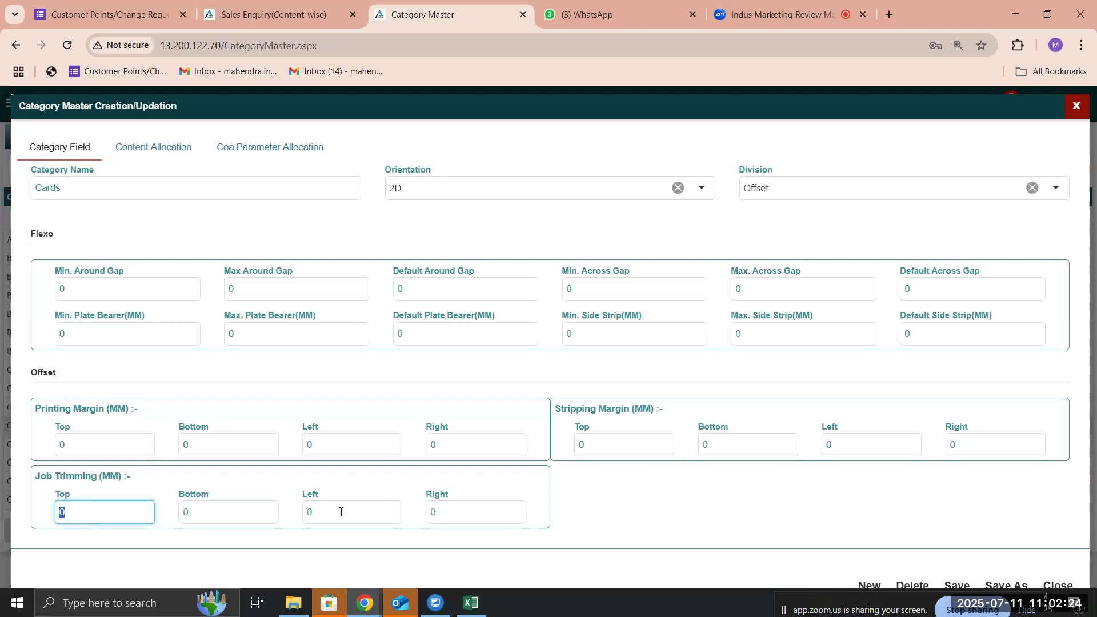
pyautogui.click(641, 436)
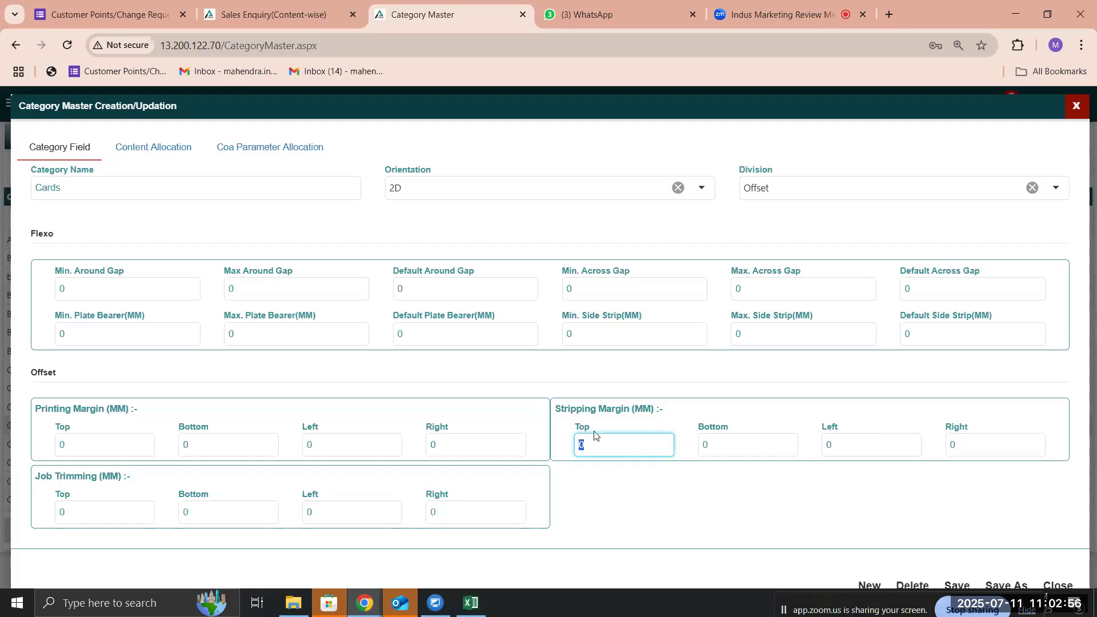
pyautogui.click(90, 438)
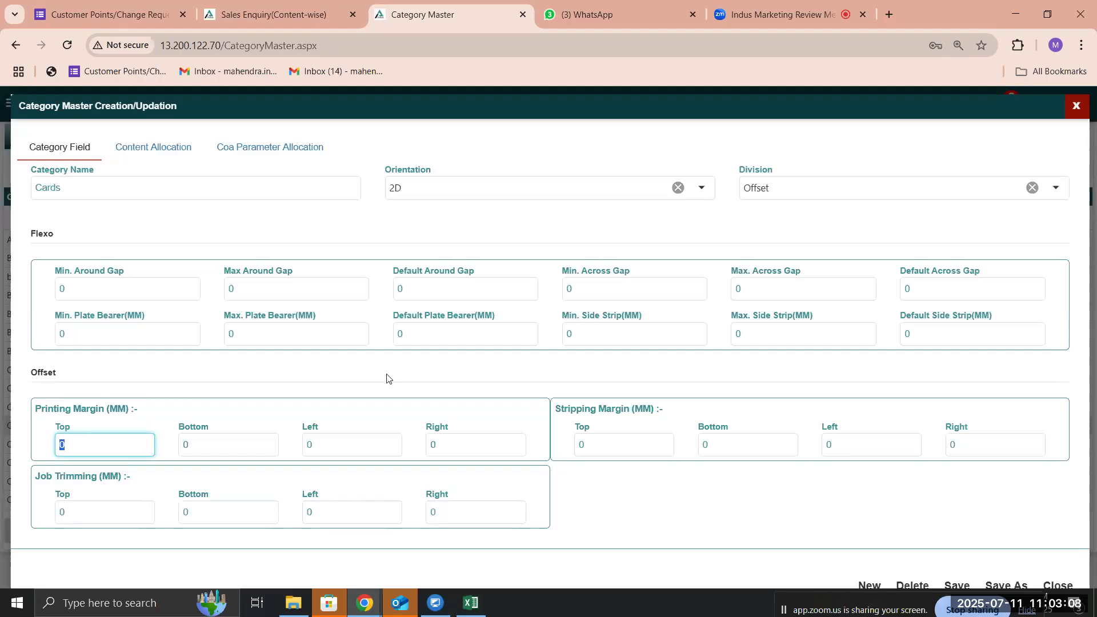
pyautogui.click(84, 501)
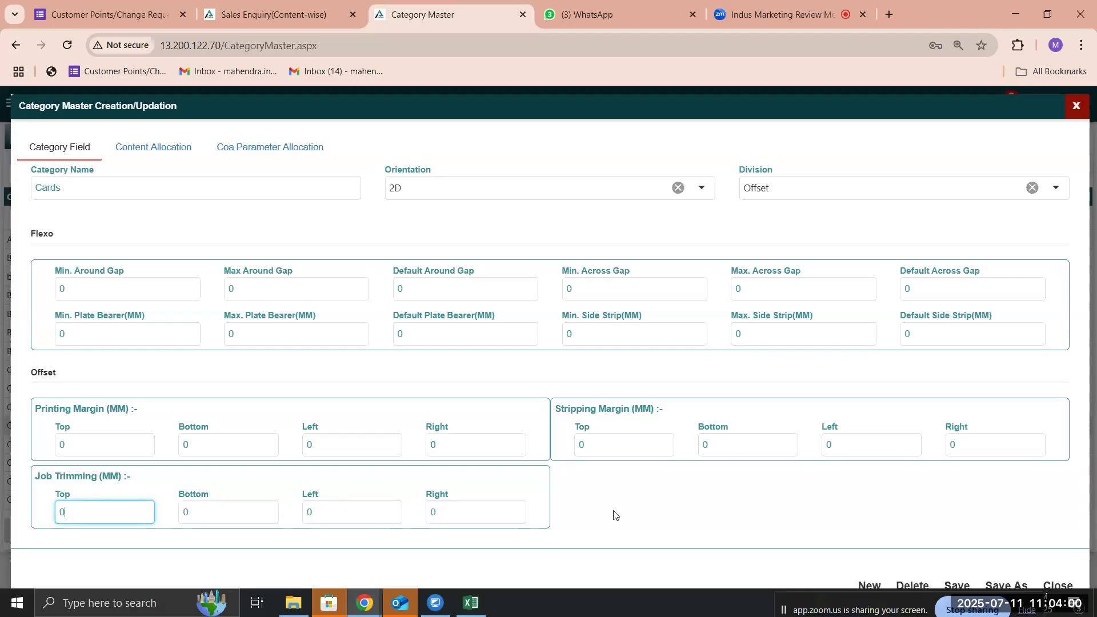
# - Open the Cards category's content allocation and select the Pre Planned Sheet Label content
pyautogui.click(153, 147)
pyautogui.scroll(-1, 891, 199)
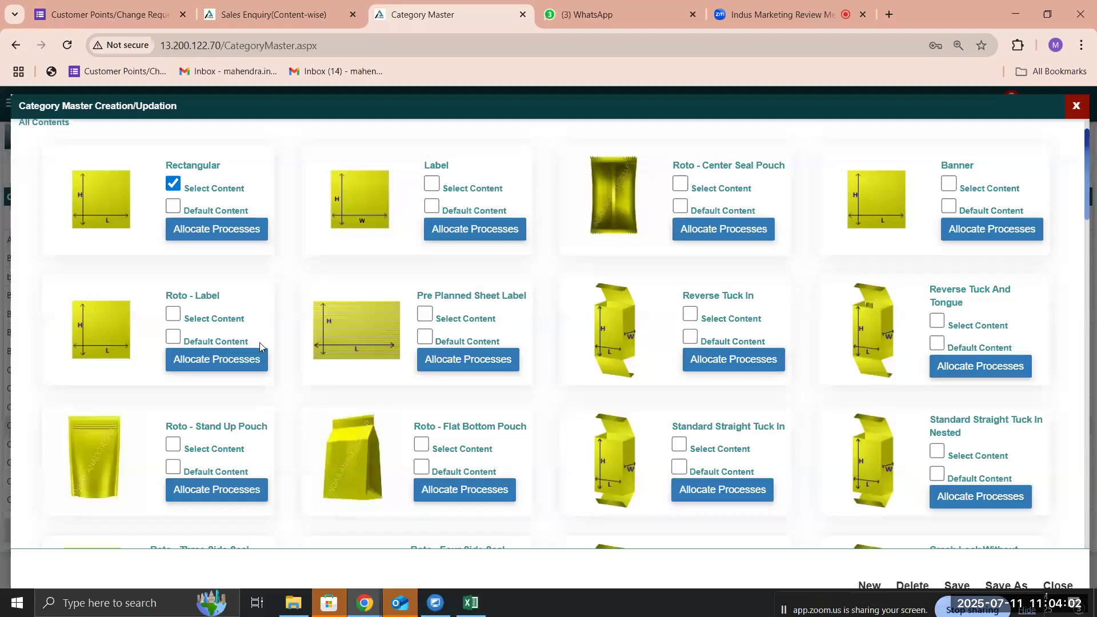
pyautogui.scroll(-4, 303, 428)
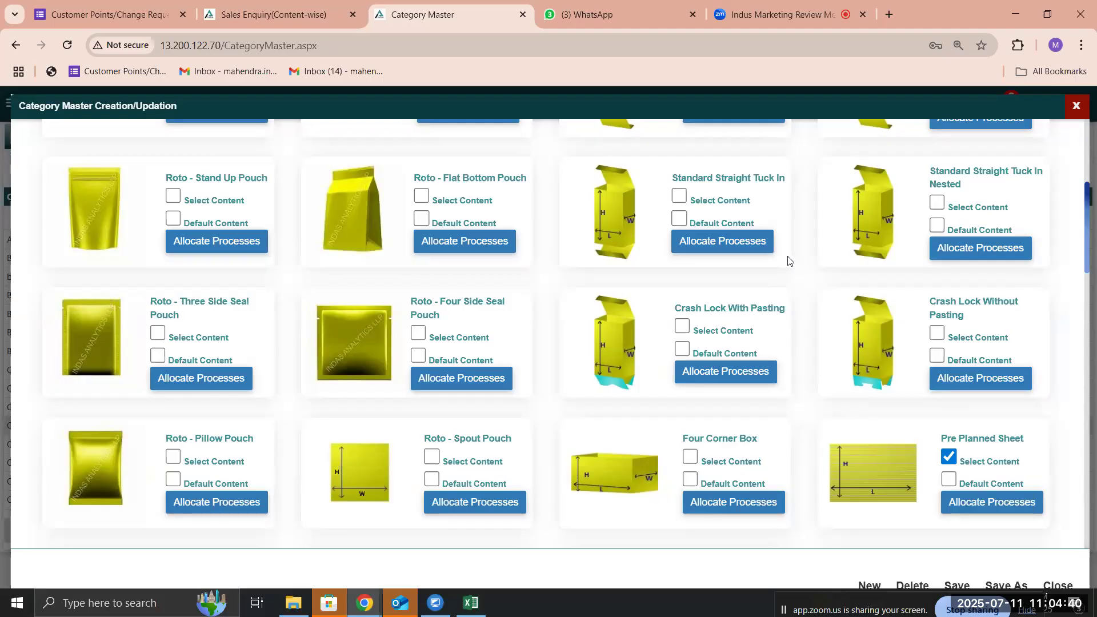
pyautogui.scroll(5, 787, 260)
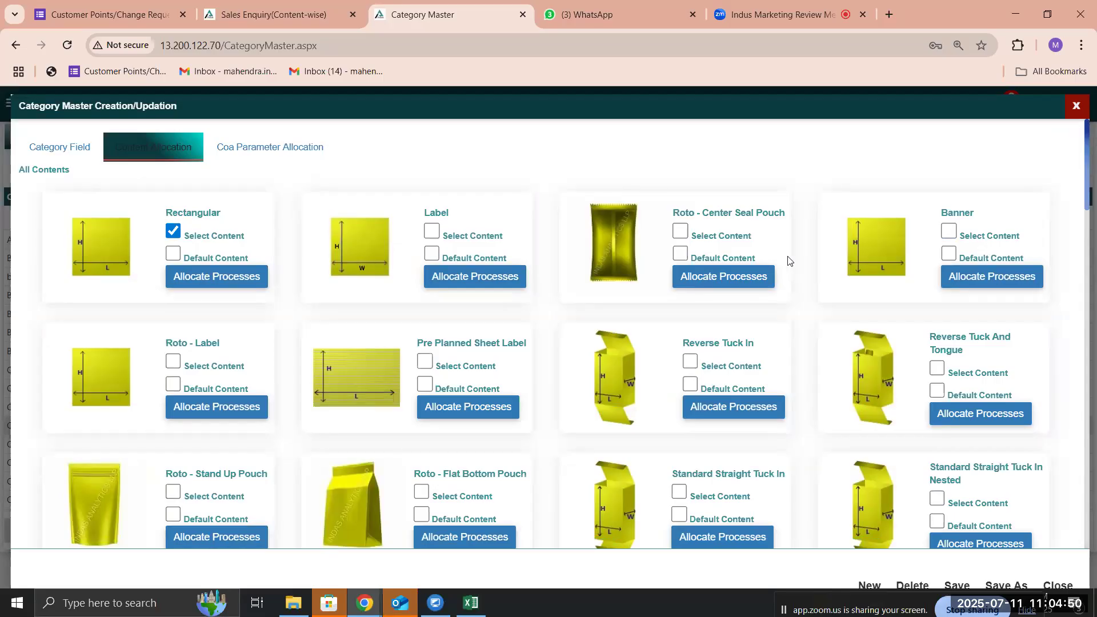
pyautogui.click(425, 363)
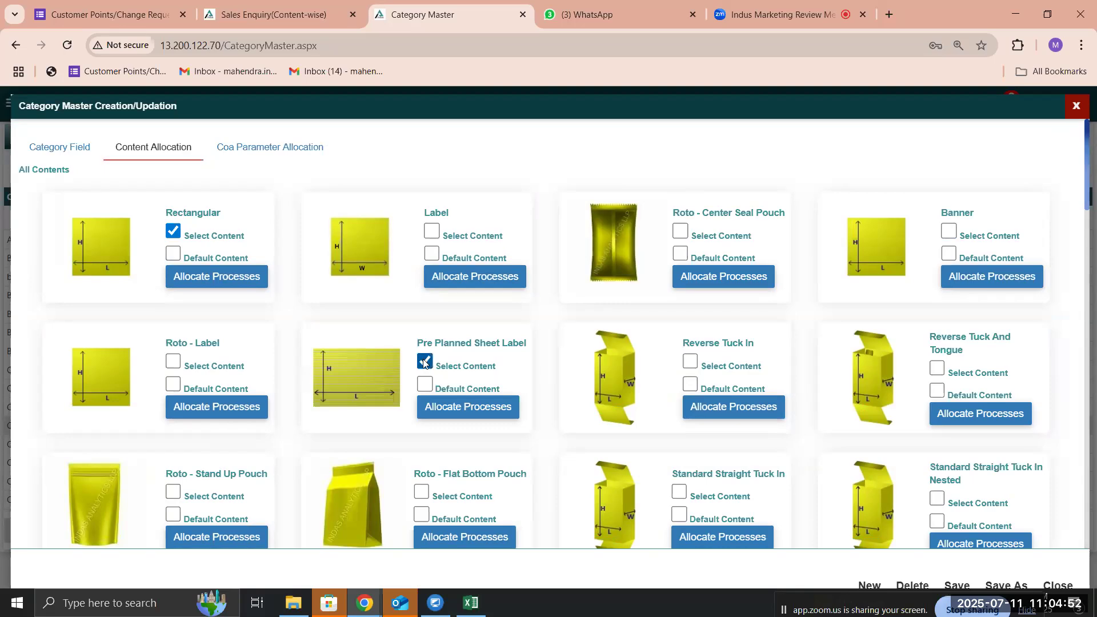
# - Examine the full range of contents that can be allocated to the Cards category
pyautogui.scroll(-8, 425, 362)
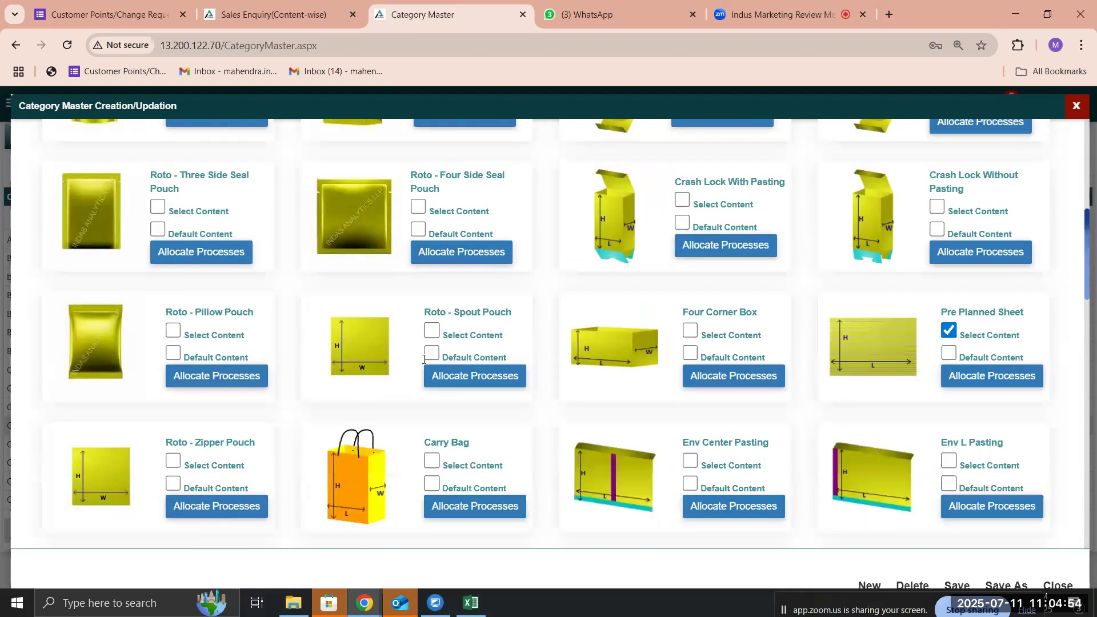
pyautogui.scroll(-3, 424, 363)
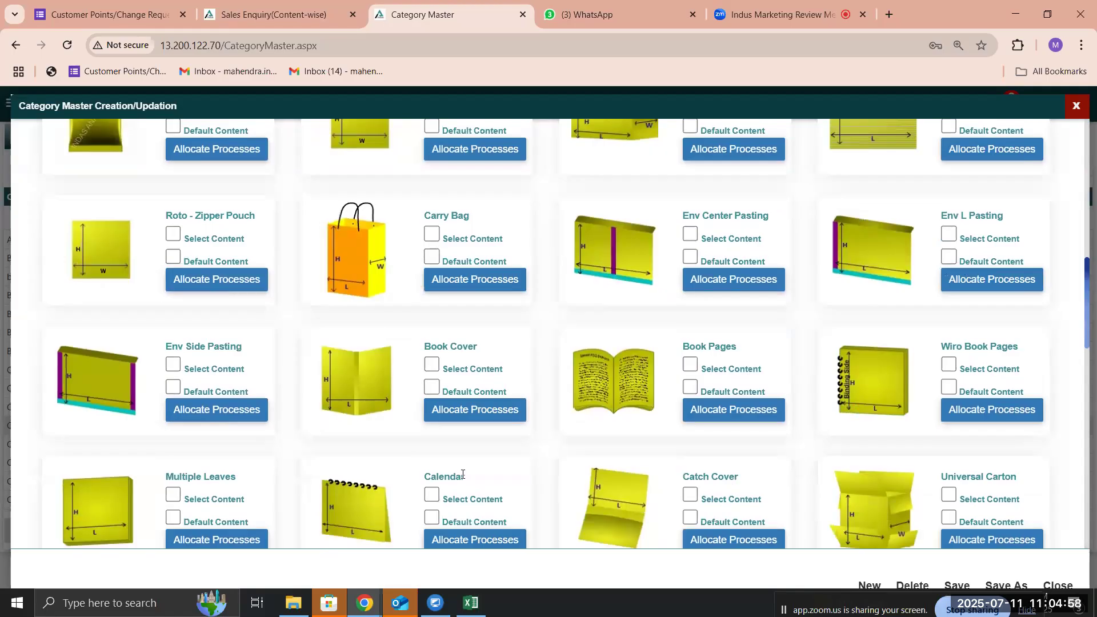
pyautogui.scroll(-4, 463, 474)
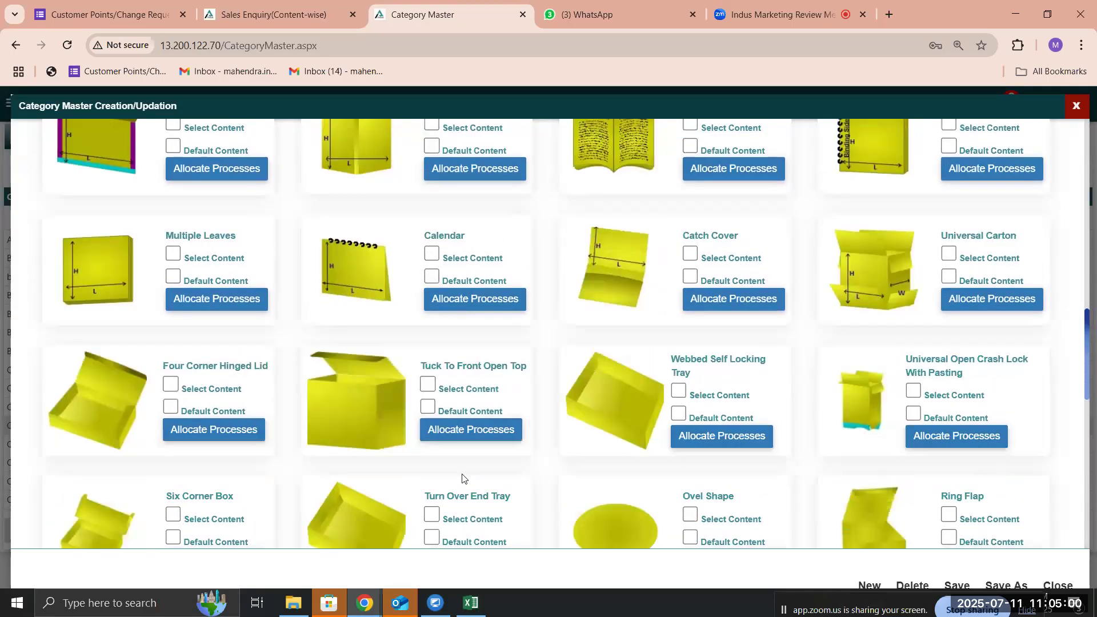
pyautogui.scroll(-4, 462, 478)
pyautogui.scroll(10, 462, 478)
pyautogui.scroll(5, 462, 478)
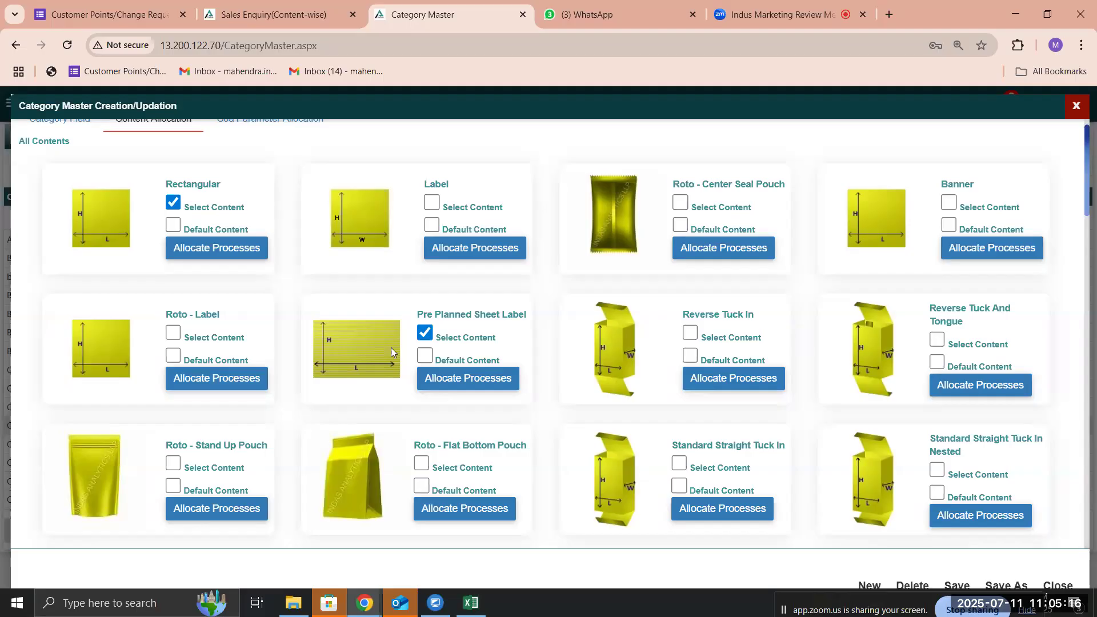
pyautogui.scroll(-3, 740, 462)
pyautogui.scroll(-2, 740, 460)
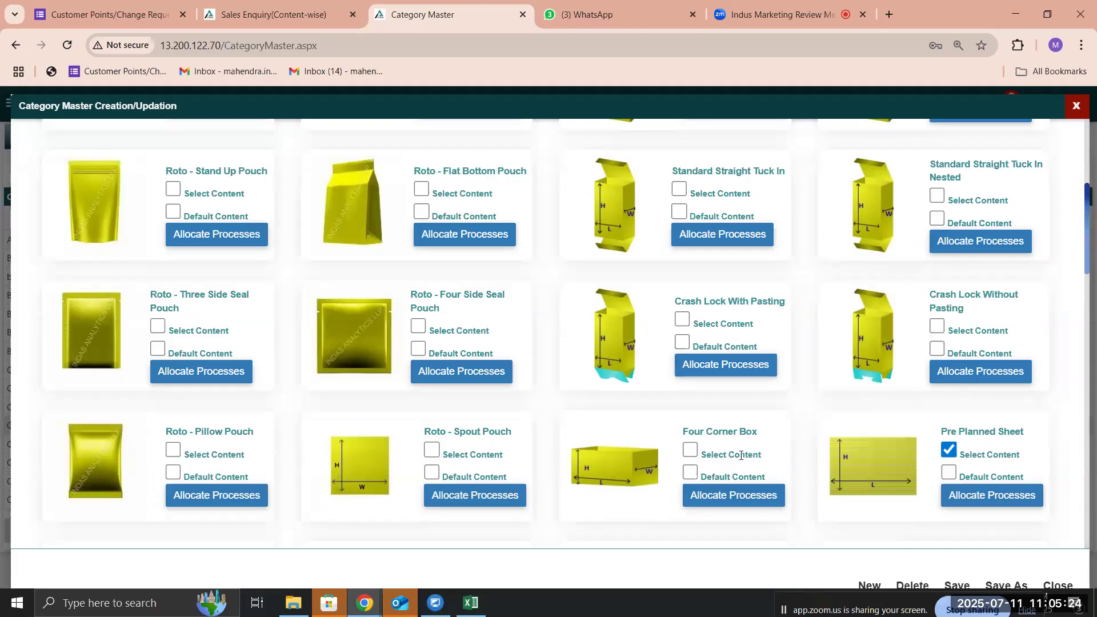
pyautogui.scroll(5, 741, 455)
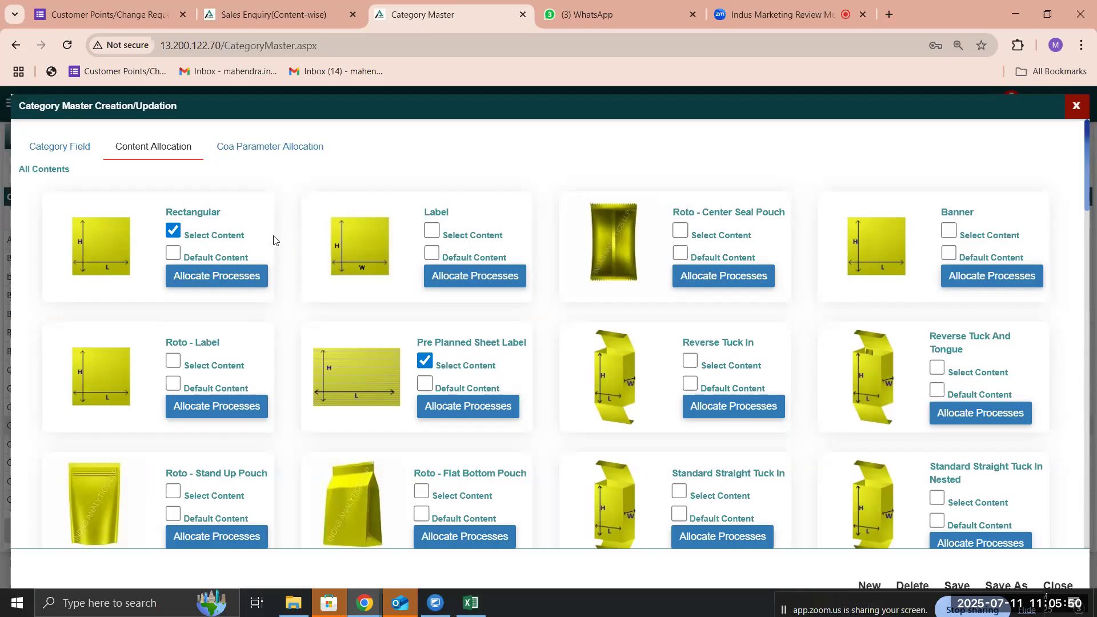
# - Make Rectangular a default content of the Cards category and select the Plate Making process in its process allocation
pyautogui.click(174, 254)
pyautogui.click(212, 280)
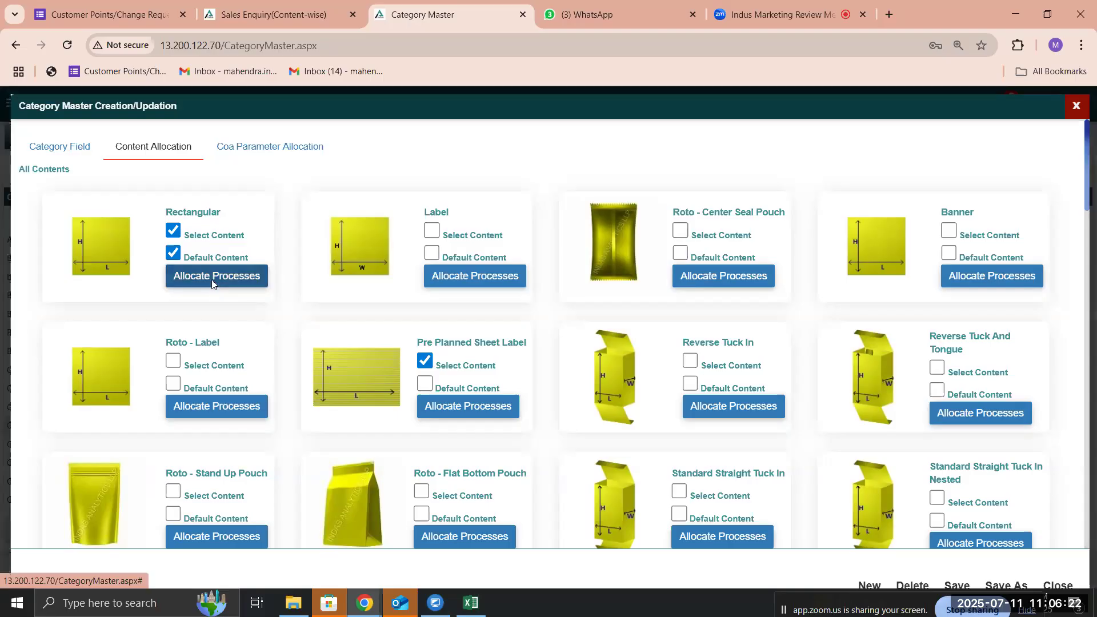
pyautogui.click(143, 175)
pyautogui.write('plate')
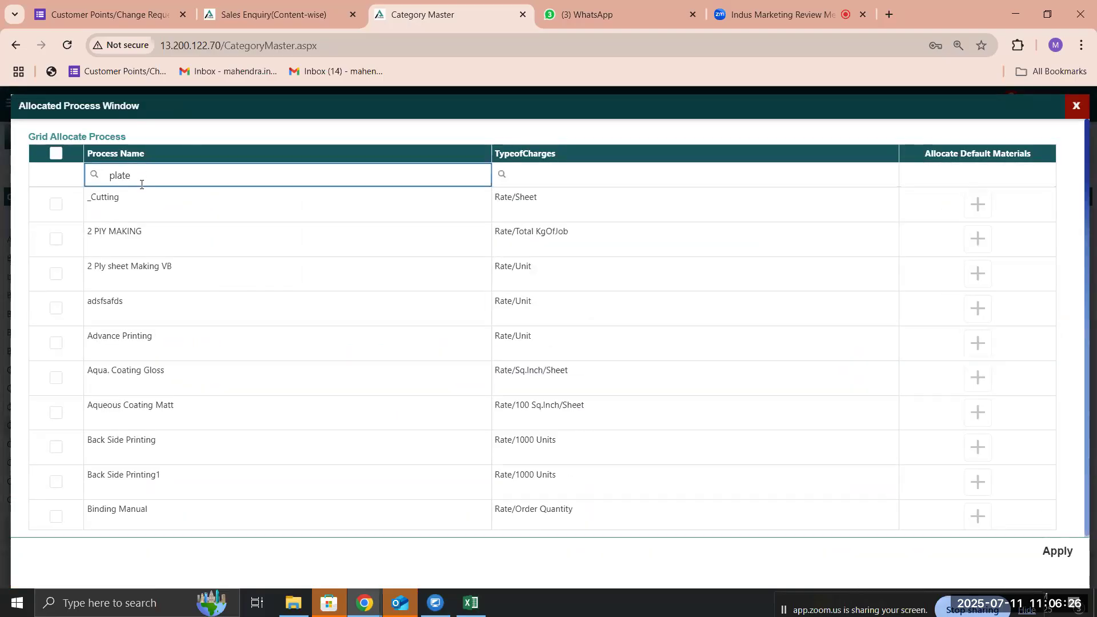
pyautogui.click(56, 239)
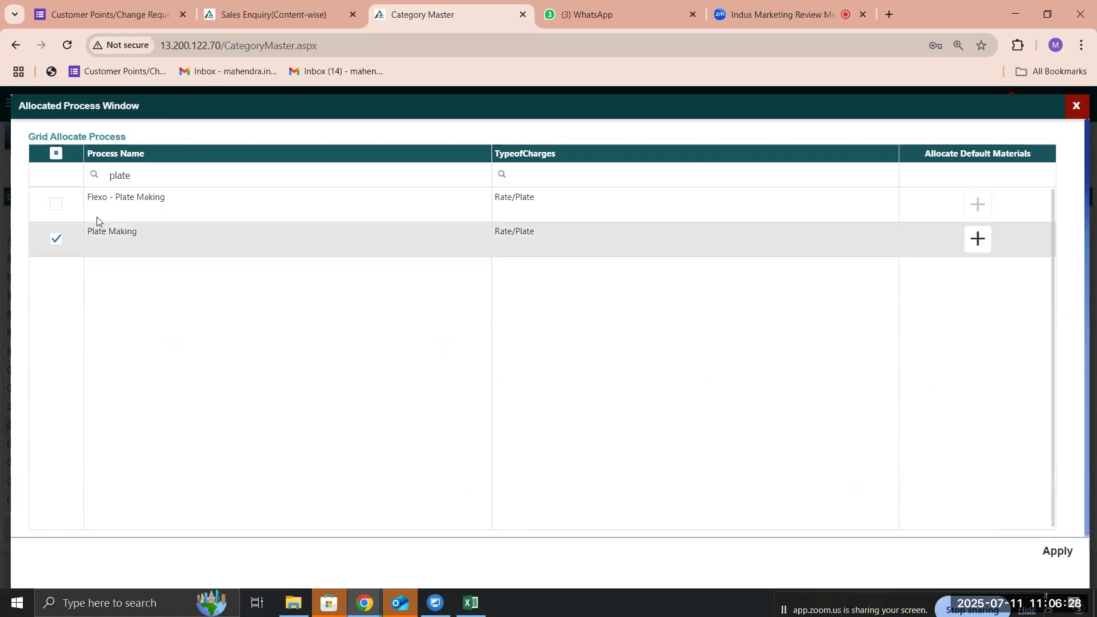
# - Select the Cutting pre and F1 - Front Side Printing processes in the Rectangular content's process allocation
pyautogui.doubleClick(161, 166)
pyautogui.write('cutt')
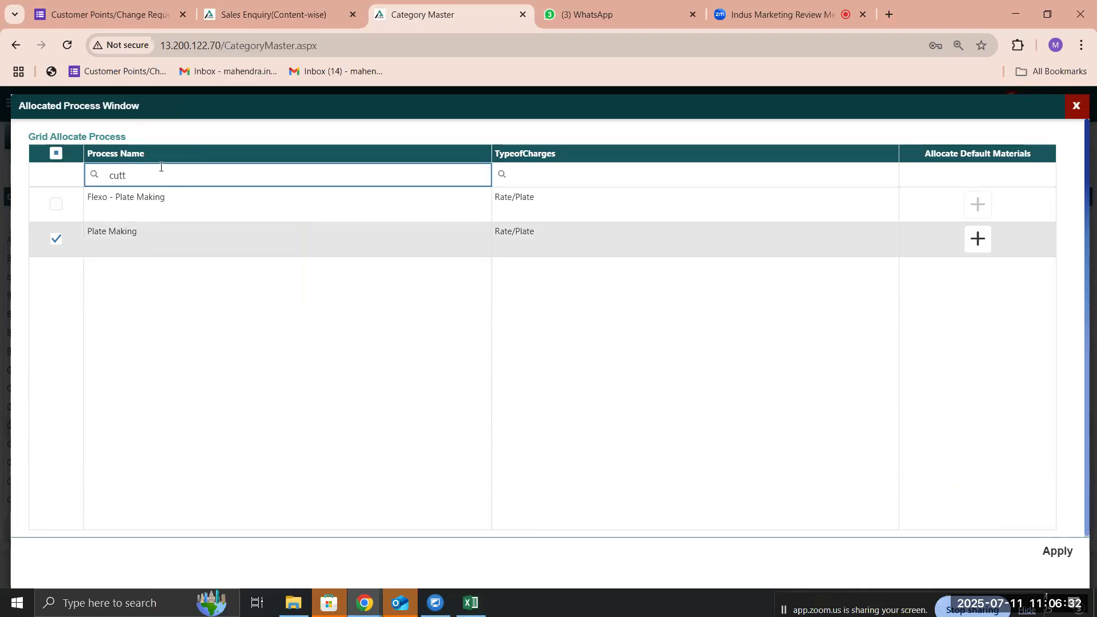
pyautogui.click(57, 274)
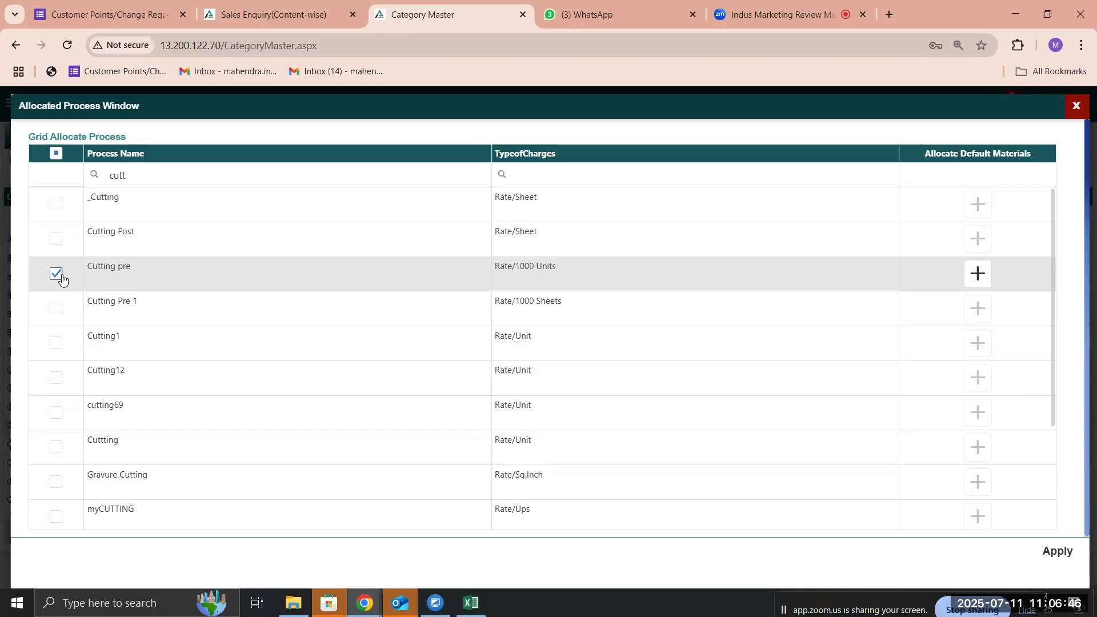
pyautogui.doubleClick(166, 179)
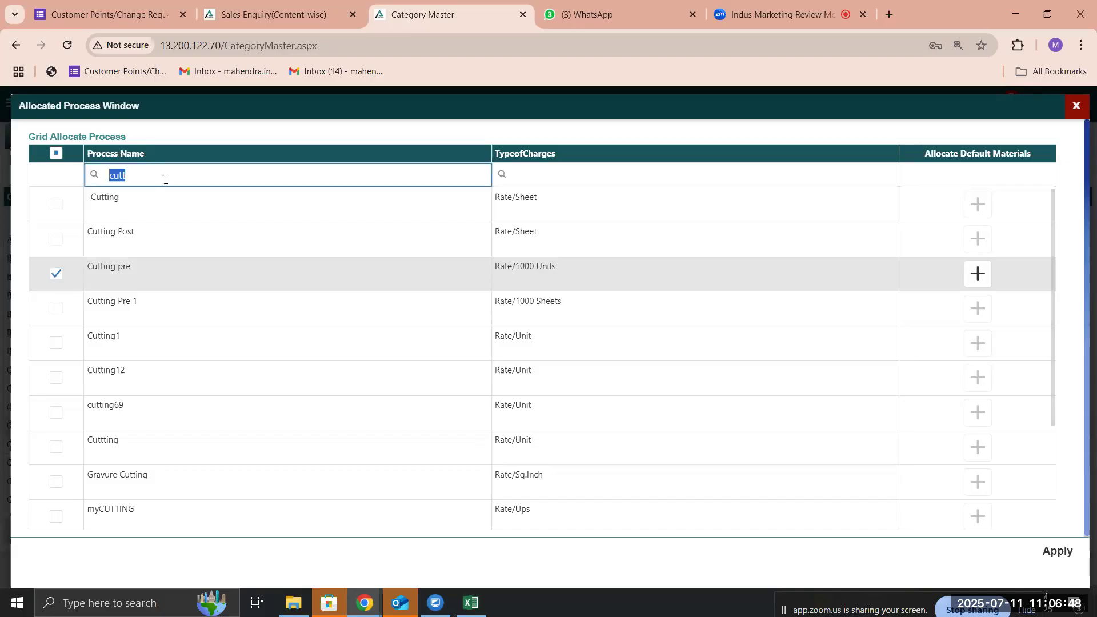
pyautogui.press('BackSpace')
pyautogui.write('prin')
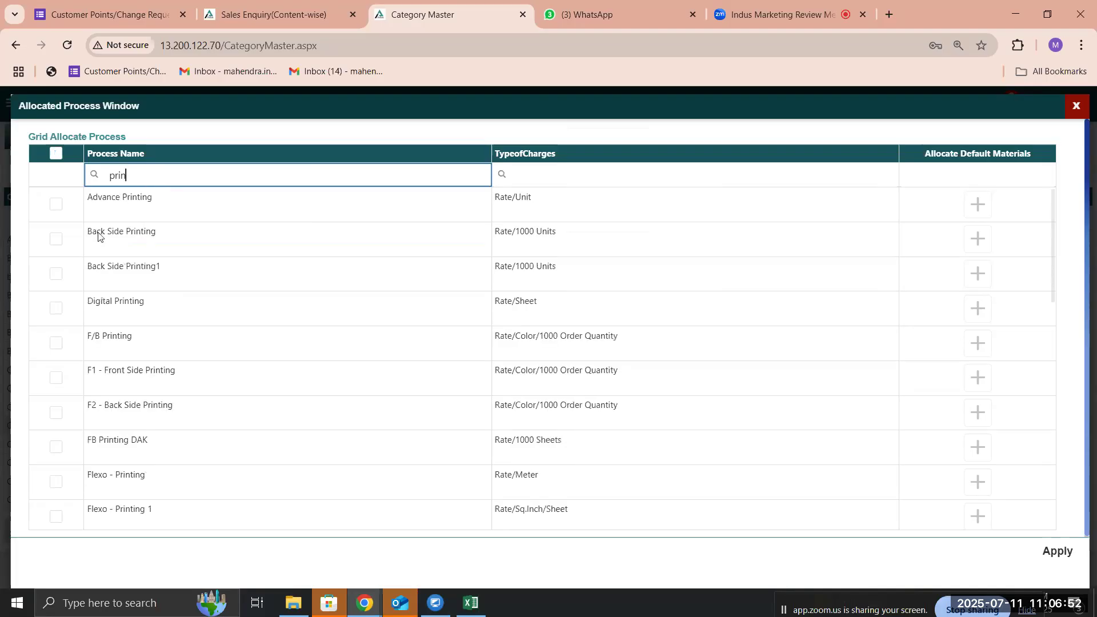
pyautogui.click(54, 378)
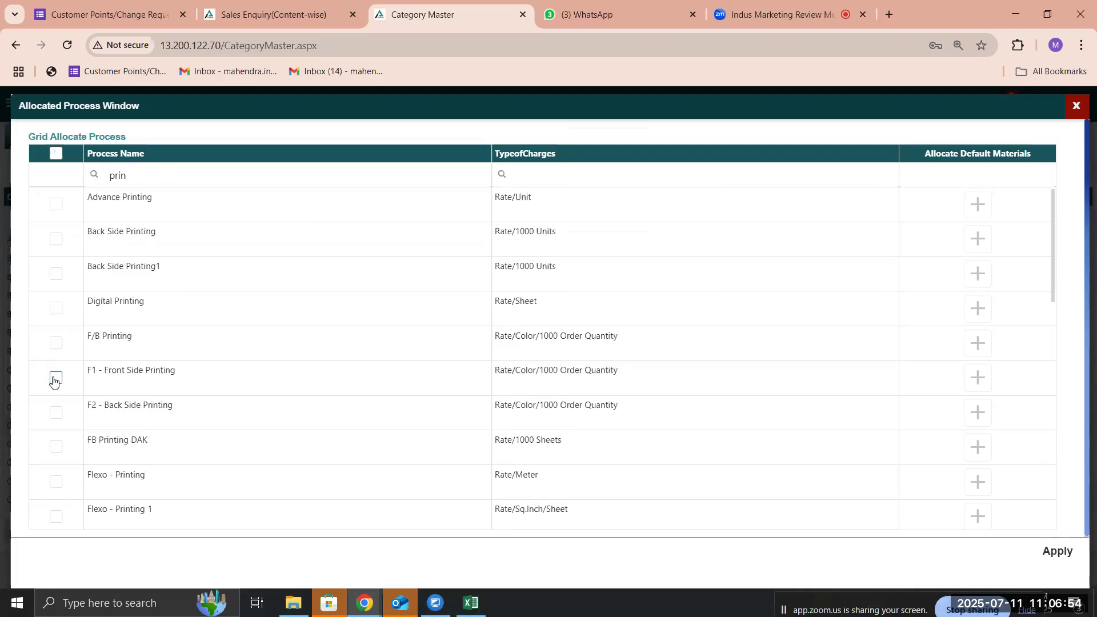
# - Select the Cutting Post process for the Rectangular content and apply the process allocation
pyautogui.doubleClick(148, 183)
pyautogui.press('BackSpace')
pyautogui.write('Cutt')
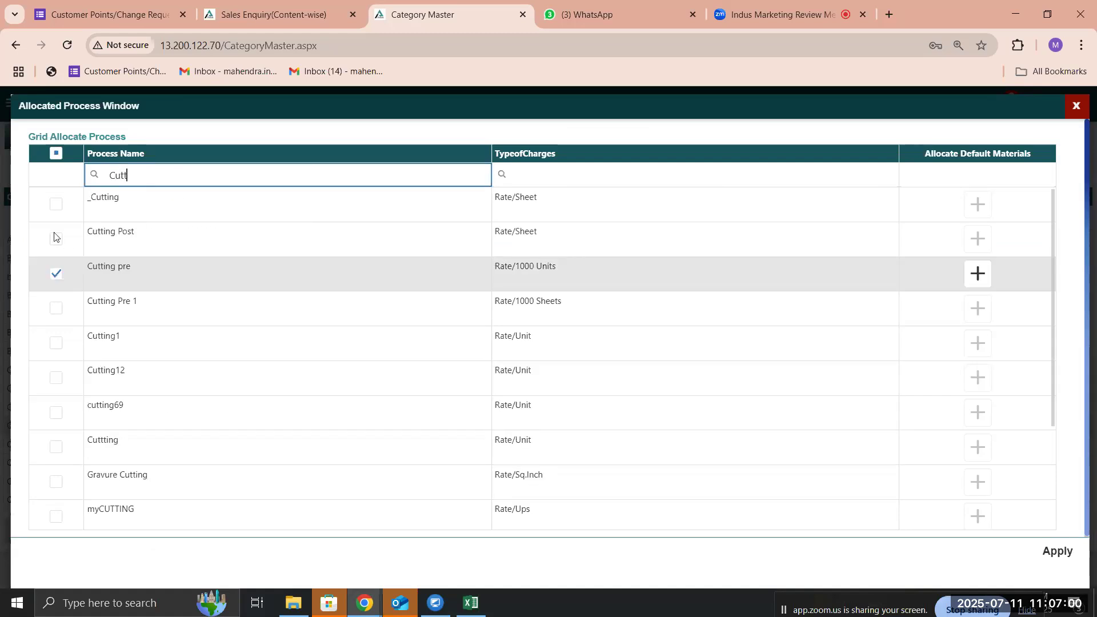
pyautogui.click(56, 239)
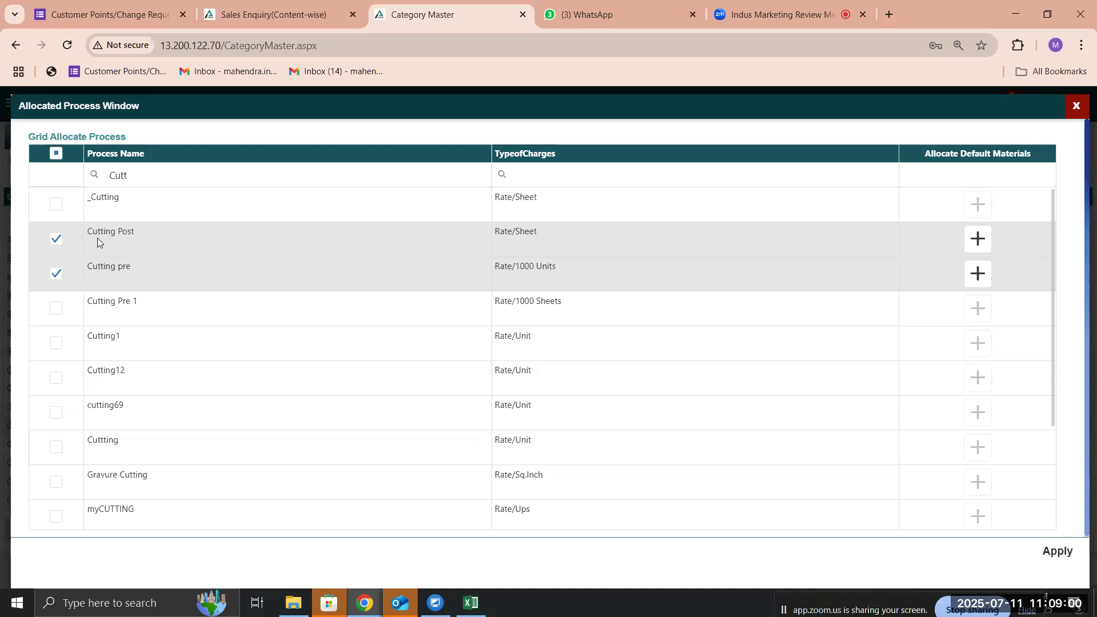
pyautogui.click(1056, 554)
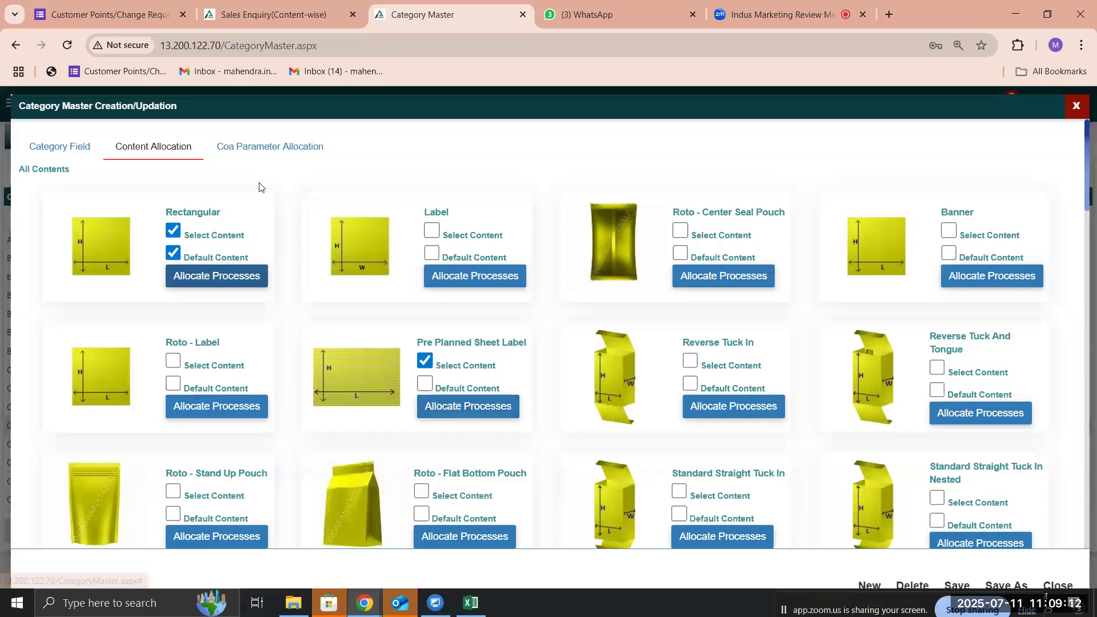
# - Examine the Cards category's Coa parameter allocation, comparing it with the content allocation and category fields
pyautogui.click(238, 149)
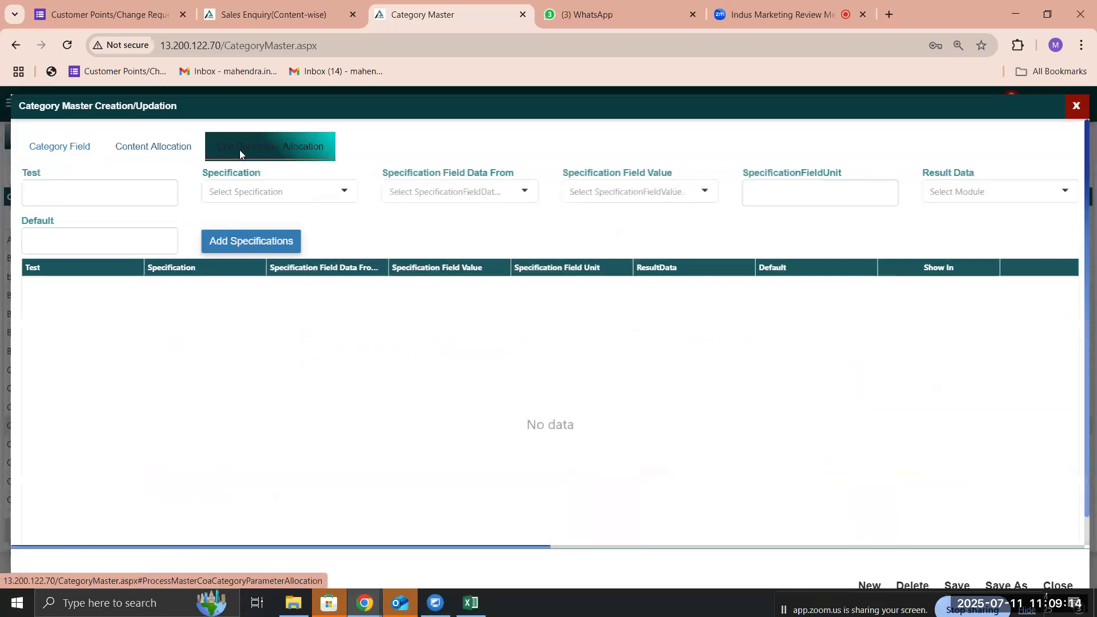
pyautogui.click(166, 147)
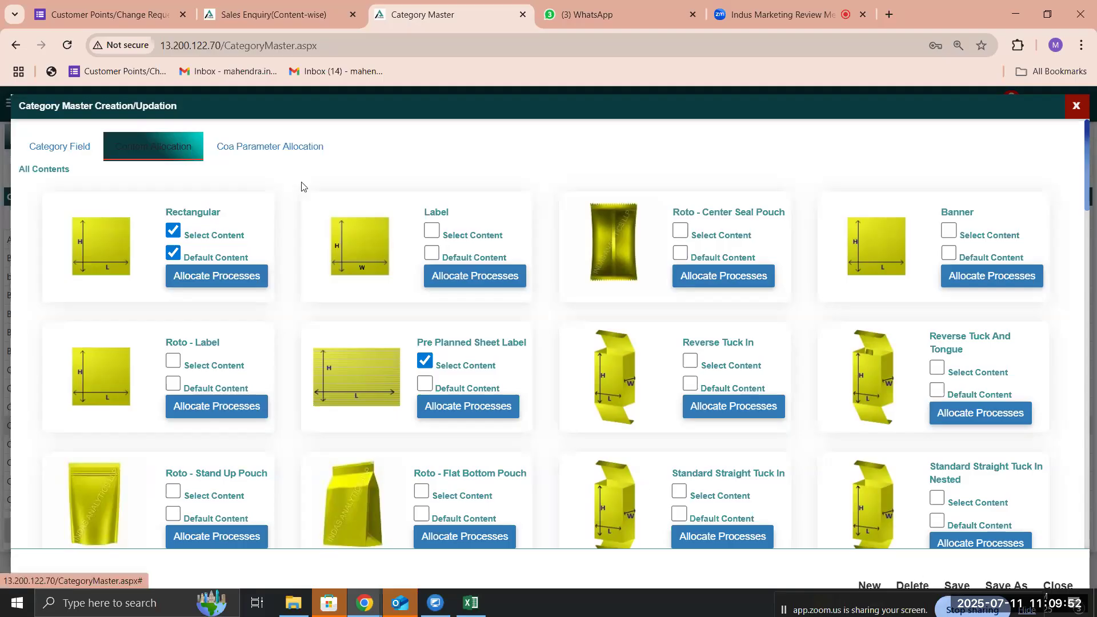
pyautogui.click(264, 146)
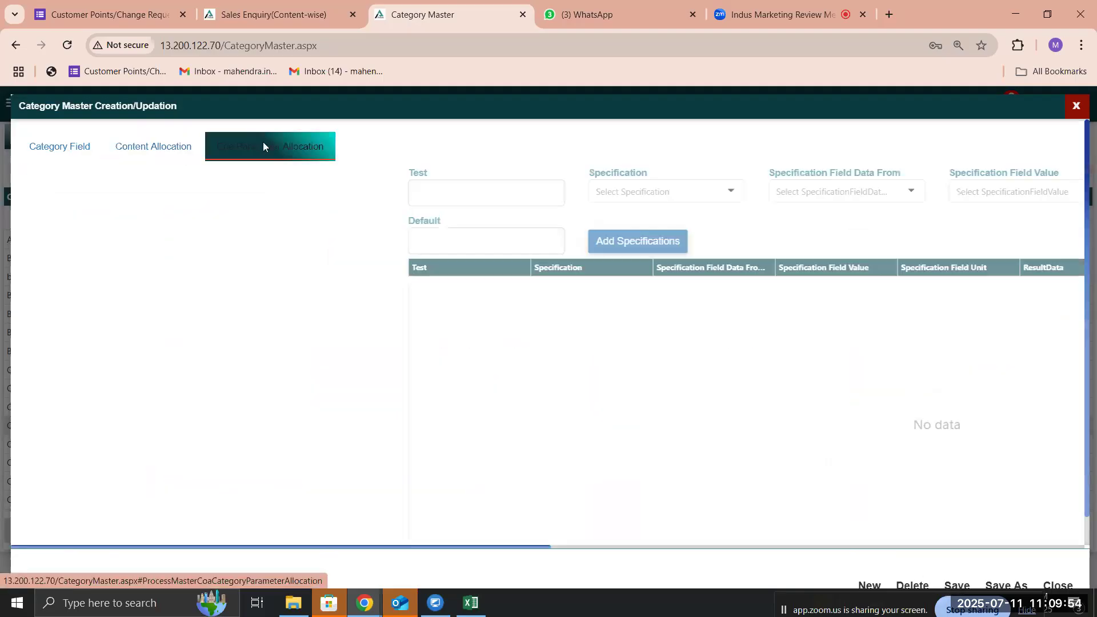
pyautogui.click(170, 149)
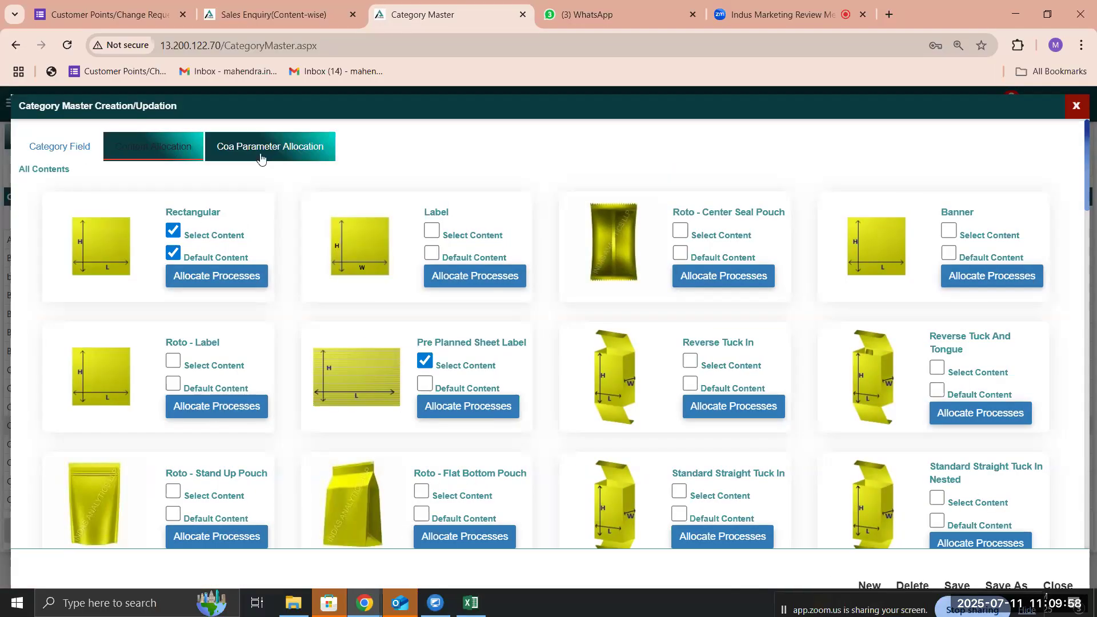
pyautogui.click(94, 153)
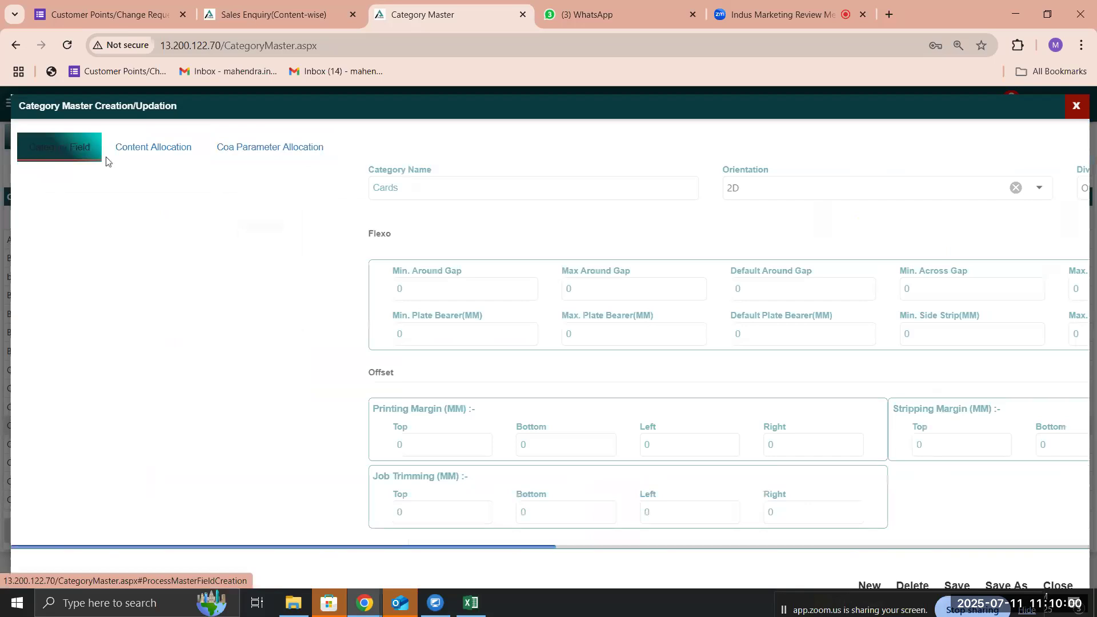
pyautogui.click(170, 147)
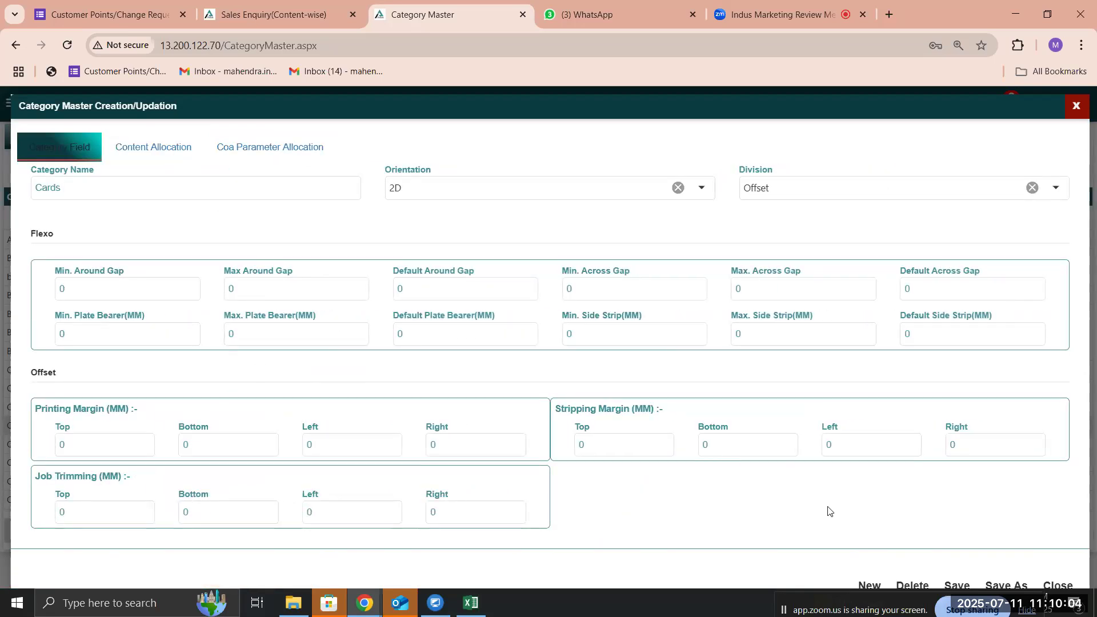
# - Save the Cards category and confirm the save
pyautogui.click(946, 583)
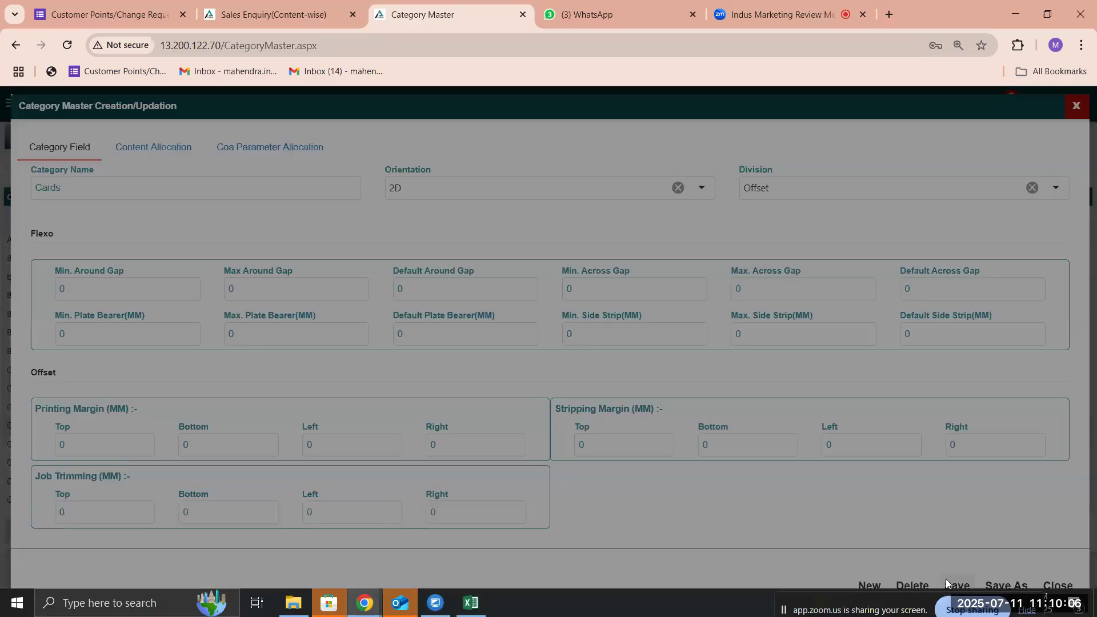
pyautogui.click(600, 437)
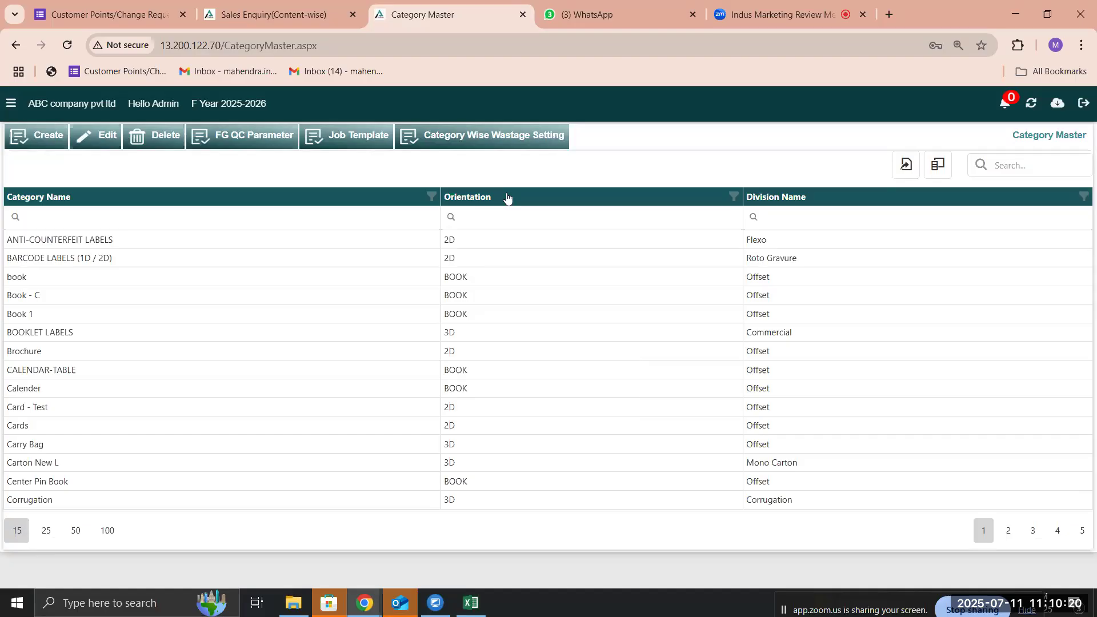
# - Open the Item Masters and display the Paper master's item list
pyautogui.click(10, 103)
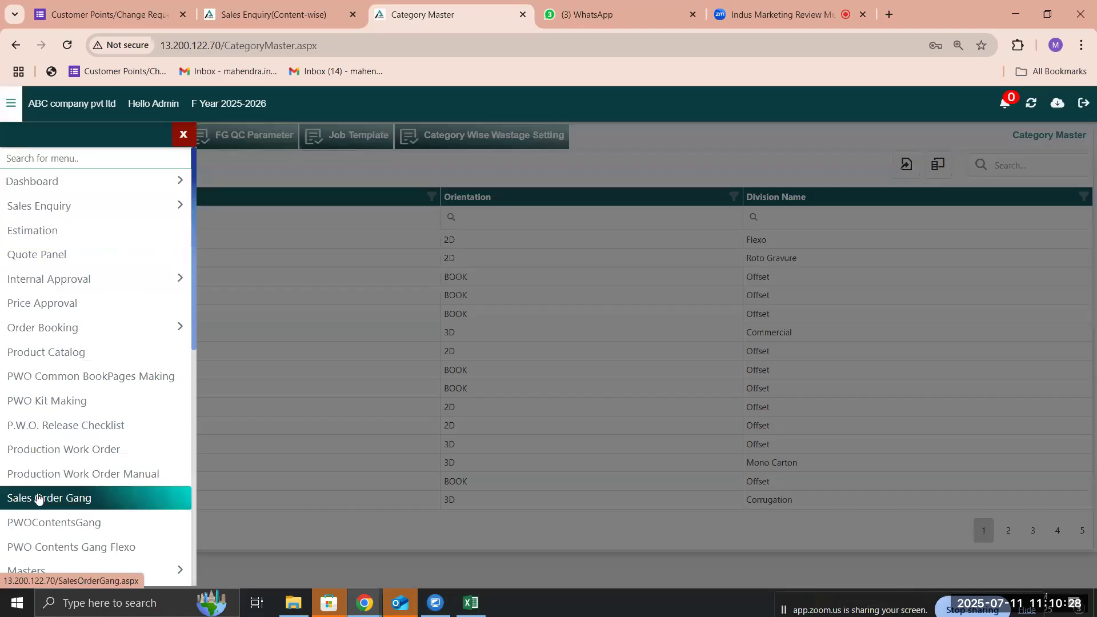
pyautogui.scroll(-2, 37, 496)
pyautogui.click(40, 474)
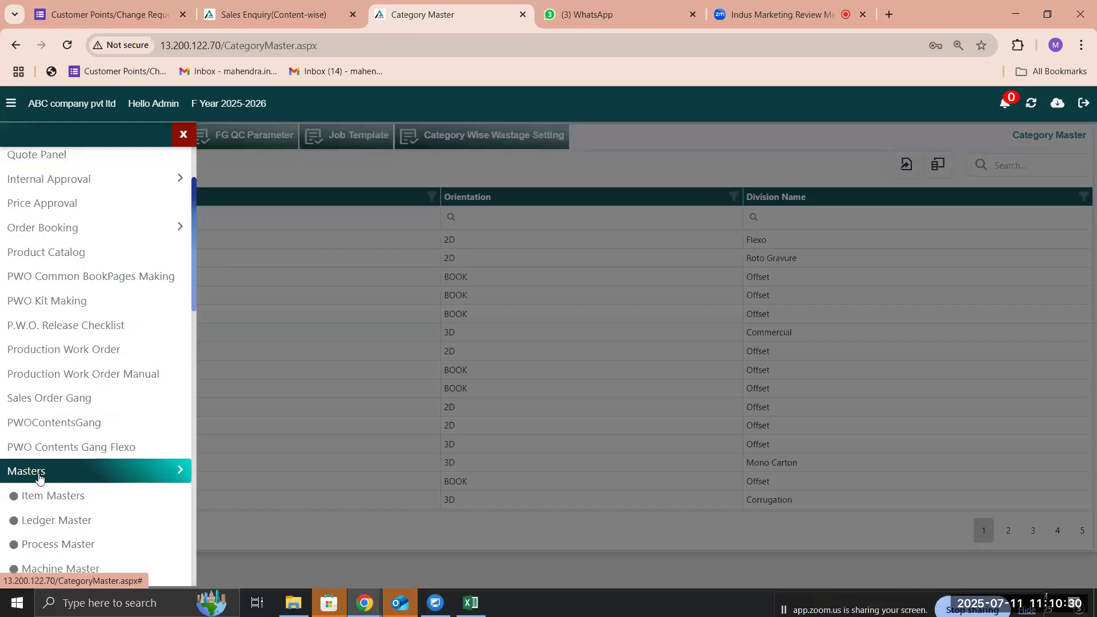
pyautogui.click(79, 499)
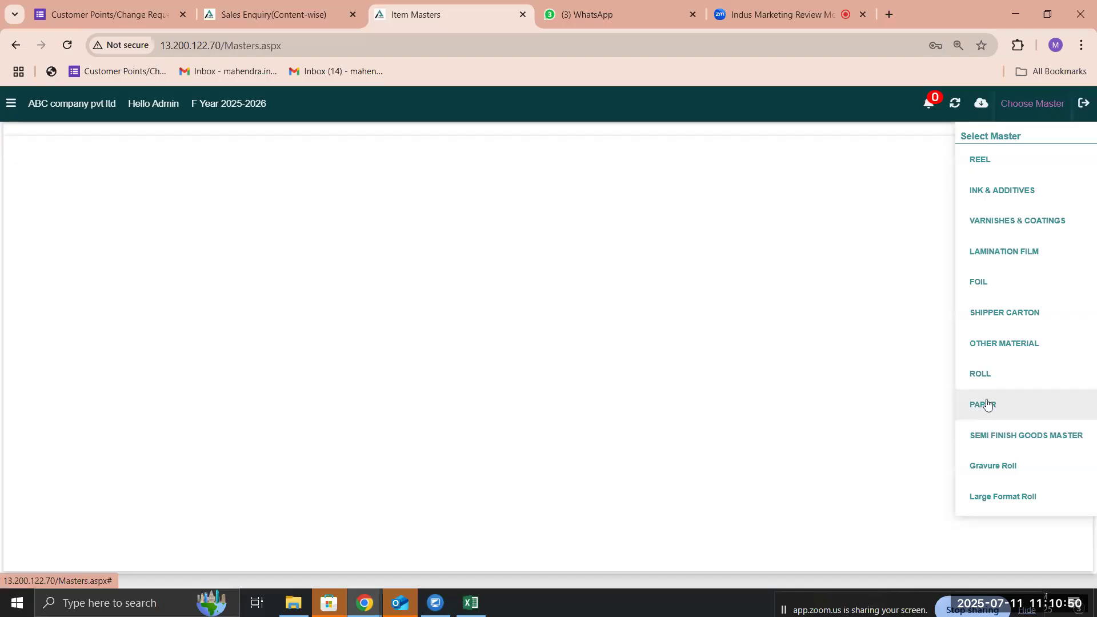
pyautogui.click(1008, 402)
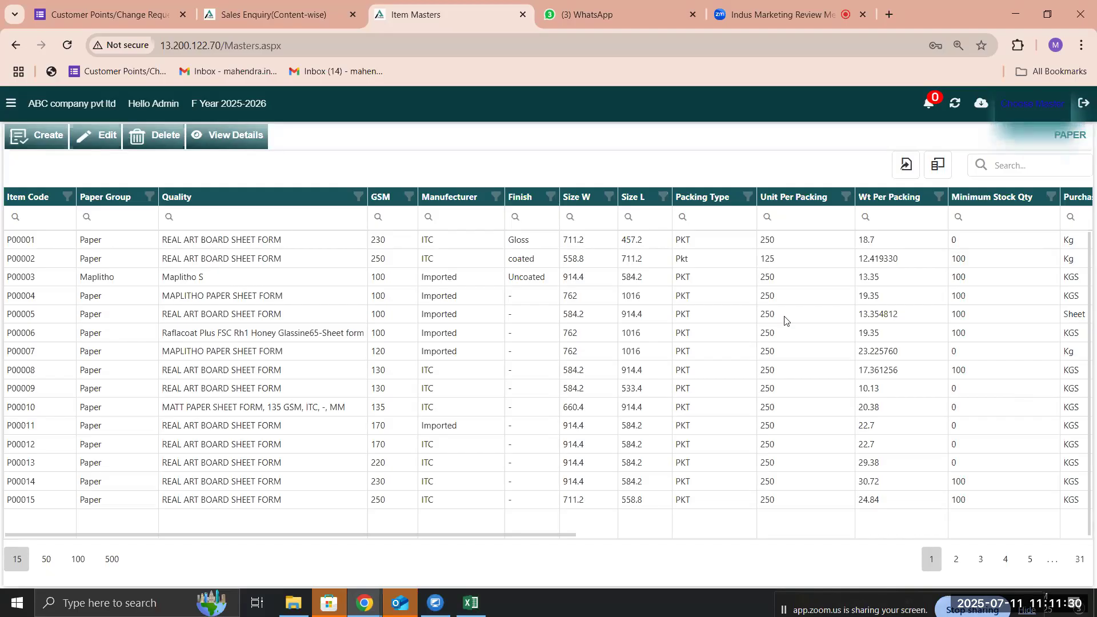
# - Open paper item P00001 for editing, check its quality choices and set its GSM to 170
pyautogui.click(129, 239)
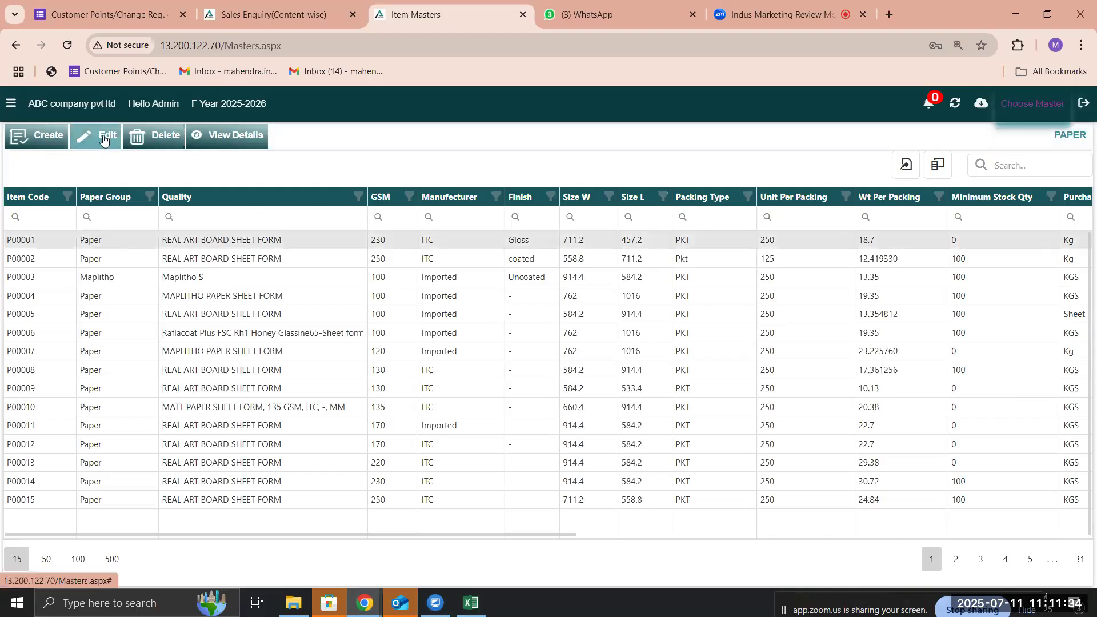
pyautogui.click(103, 137)
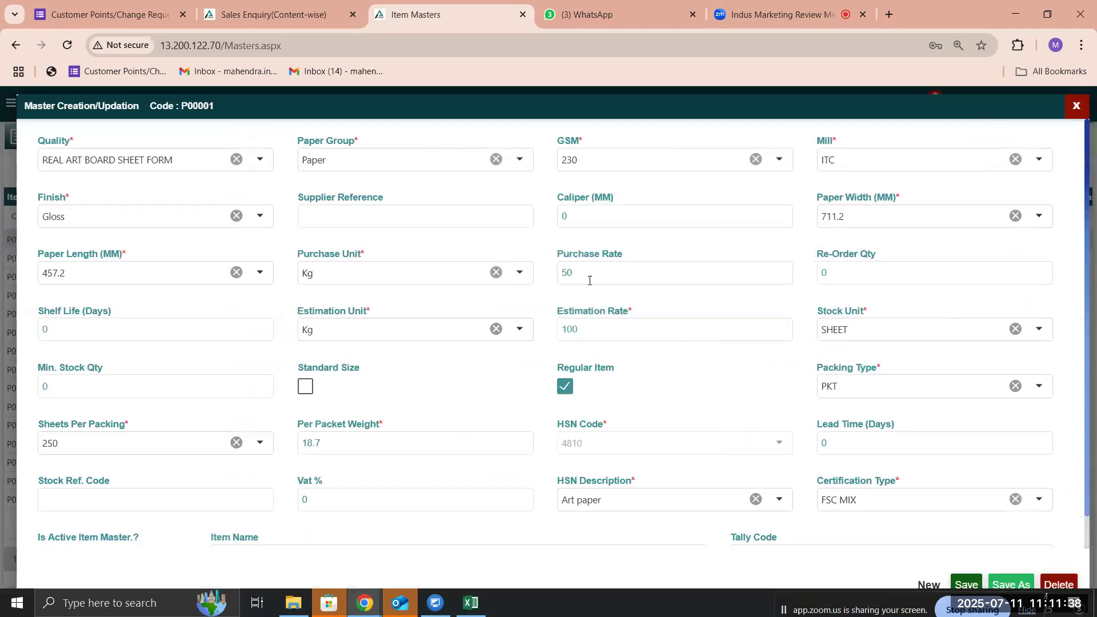
pyautogui.click(191, 163)
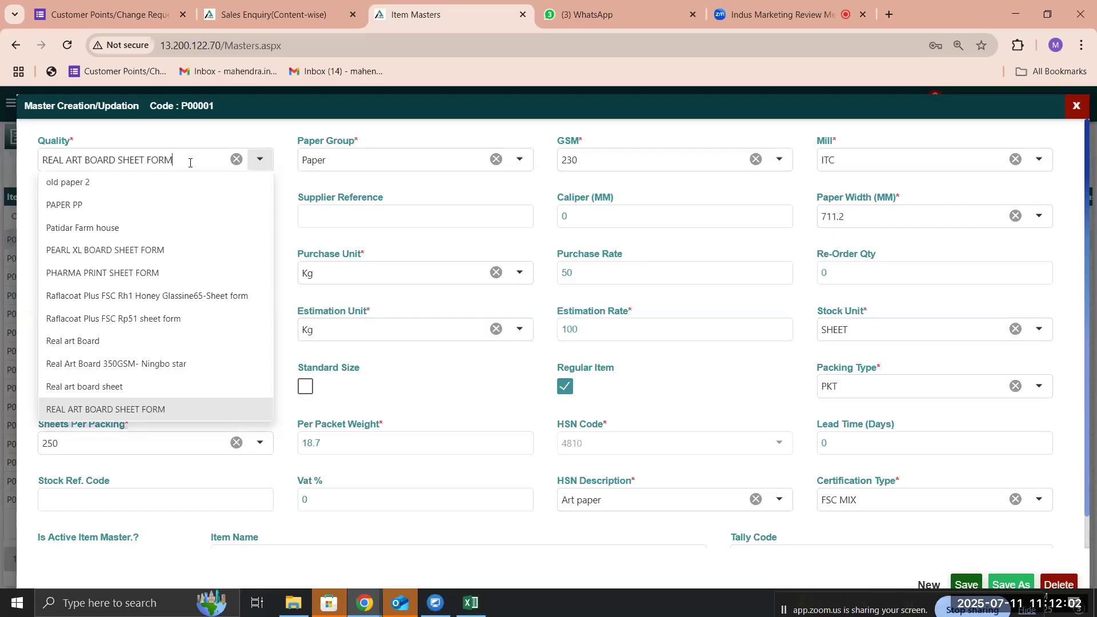
pyautogui.click(594, 165)
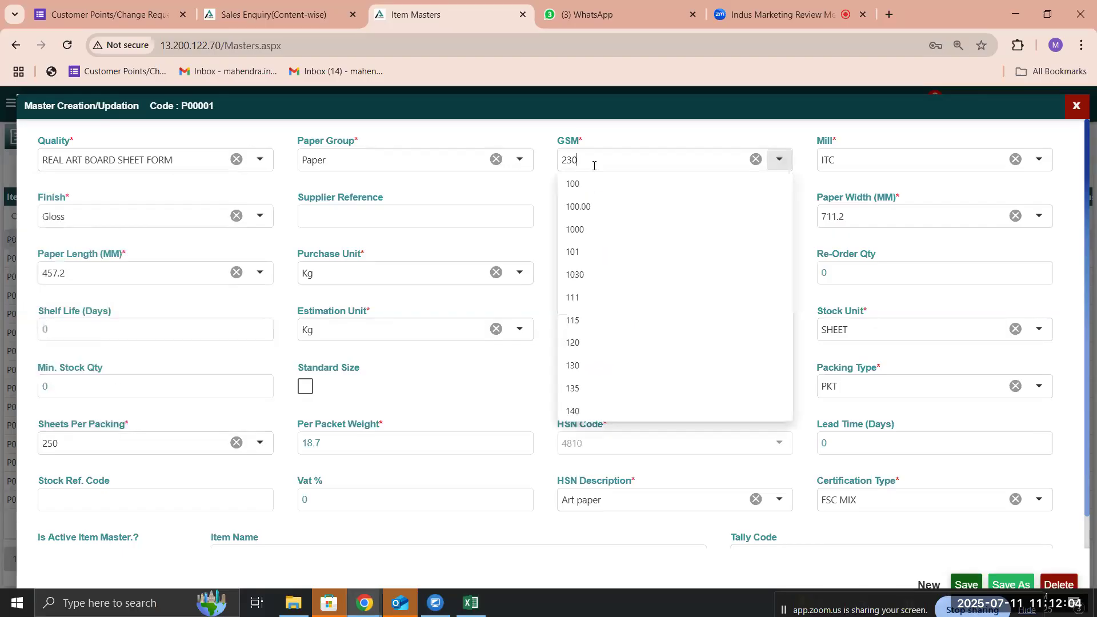
pyautogui.press('BackSpace')
pyautogui.write('170')
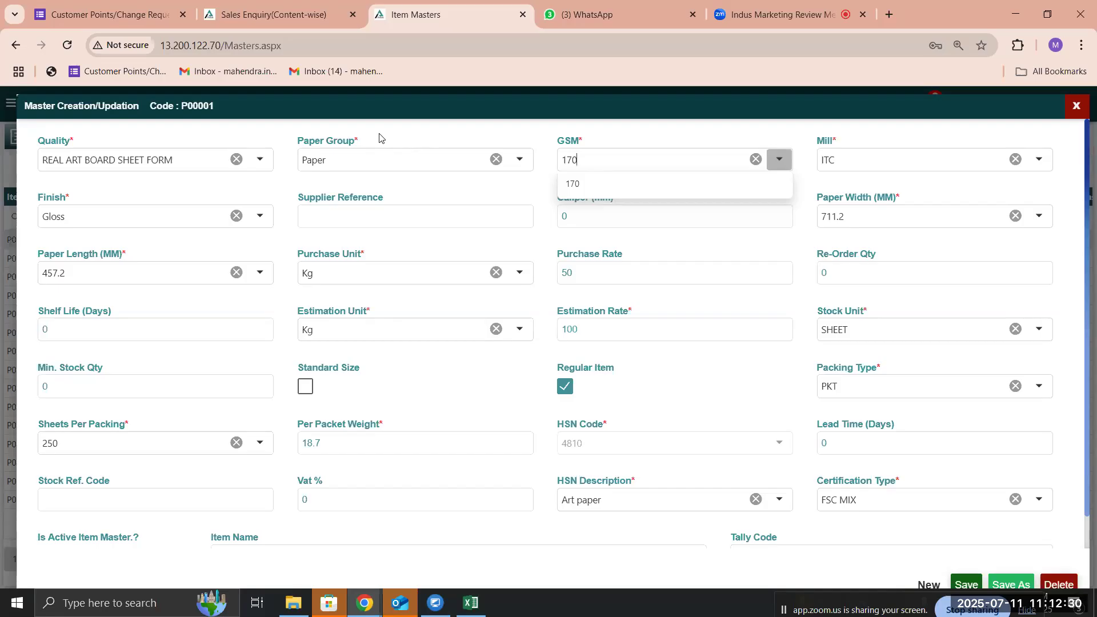
# - Examine the paper item's mill, finish, supplier reference, caliper, paper width, purchase unit and purchase rate fields
pyautogui.click(877, 168)
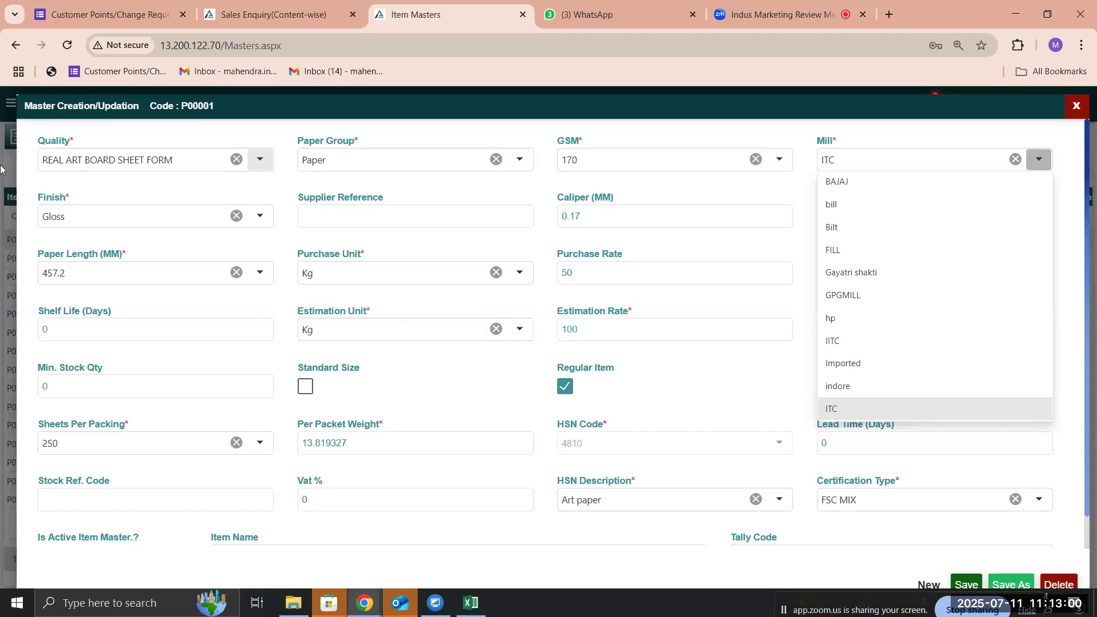
pyautogui.click(161, 216)
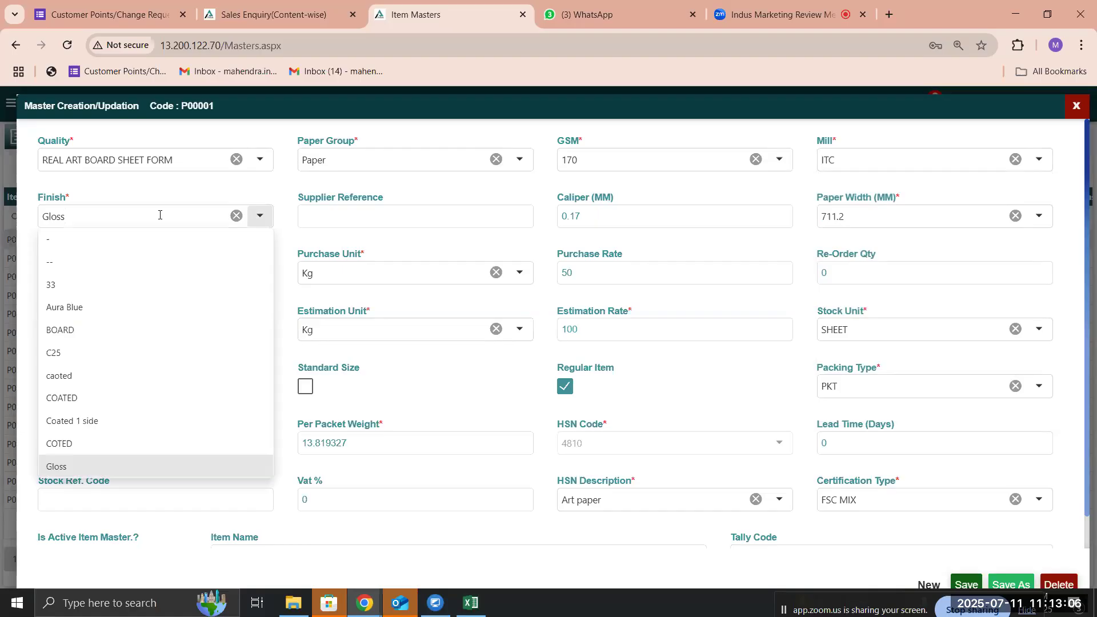
pyautogui.click(350, 216)
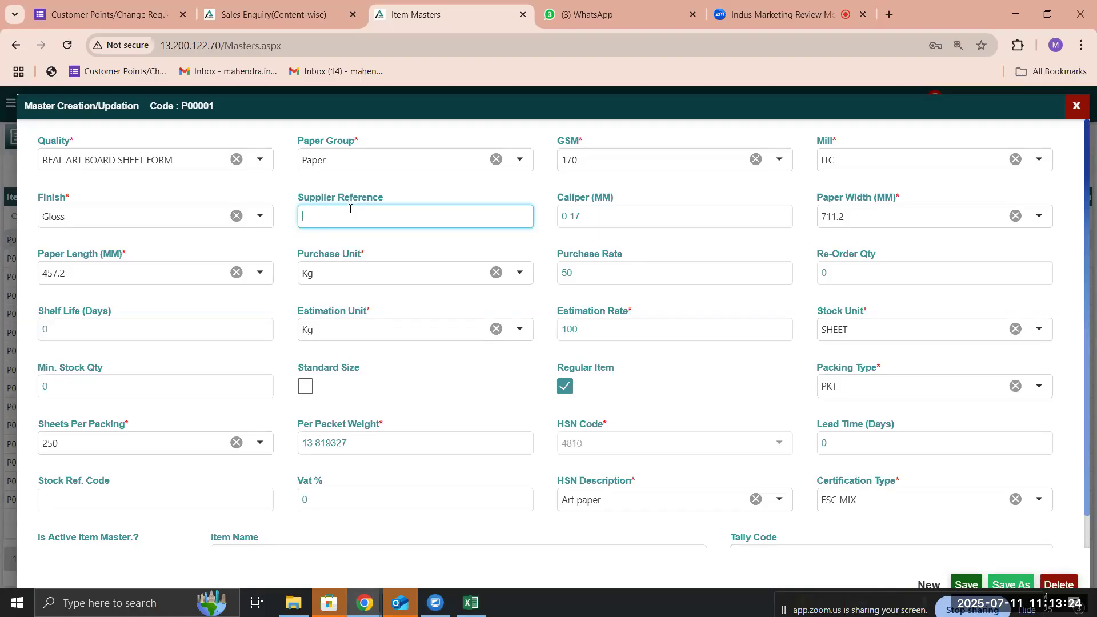
pyautogui.click(602, 219)
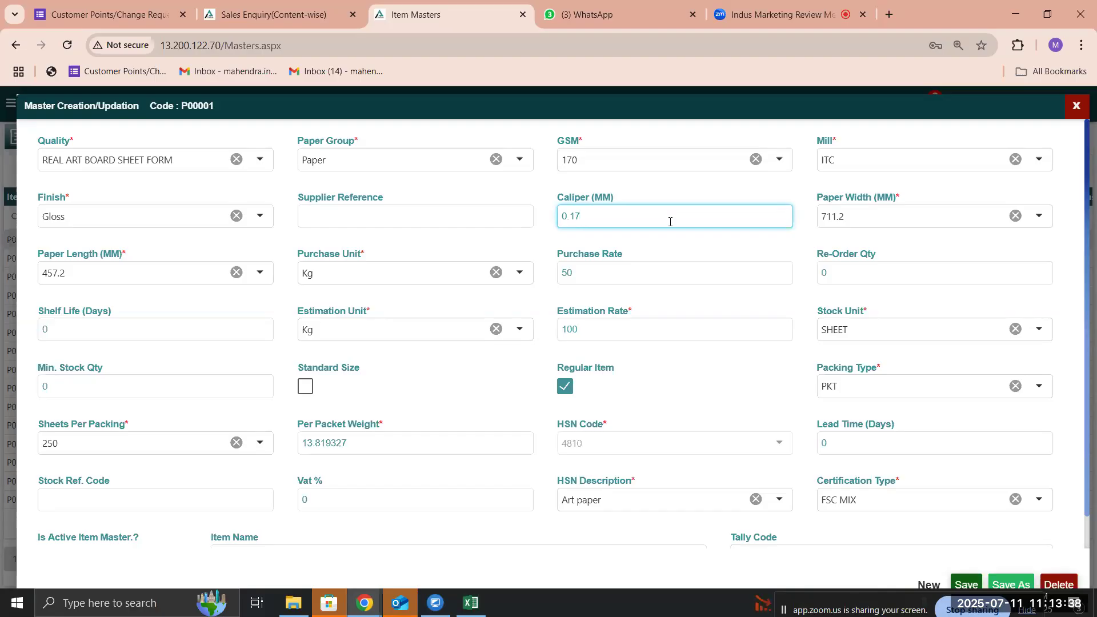
pyautogui.click(856, 216)
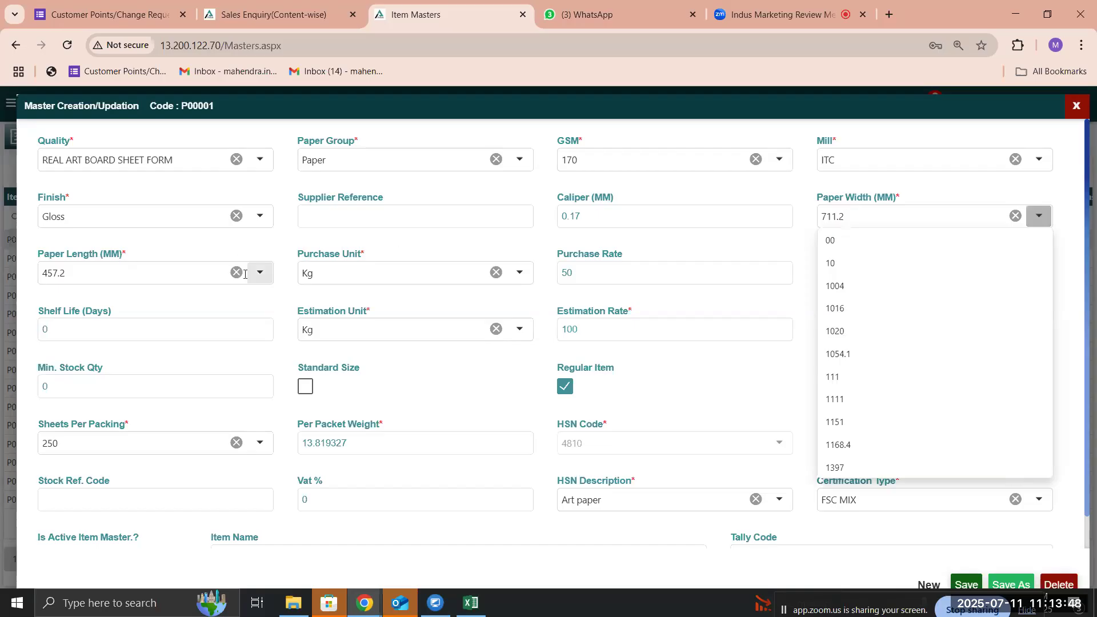
pyautogui.doubleClick(315, 268)
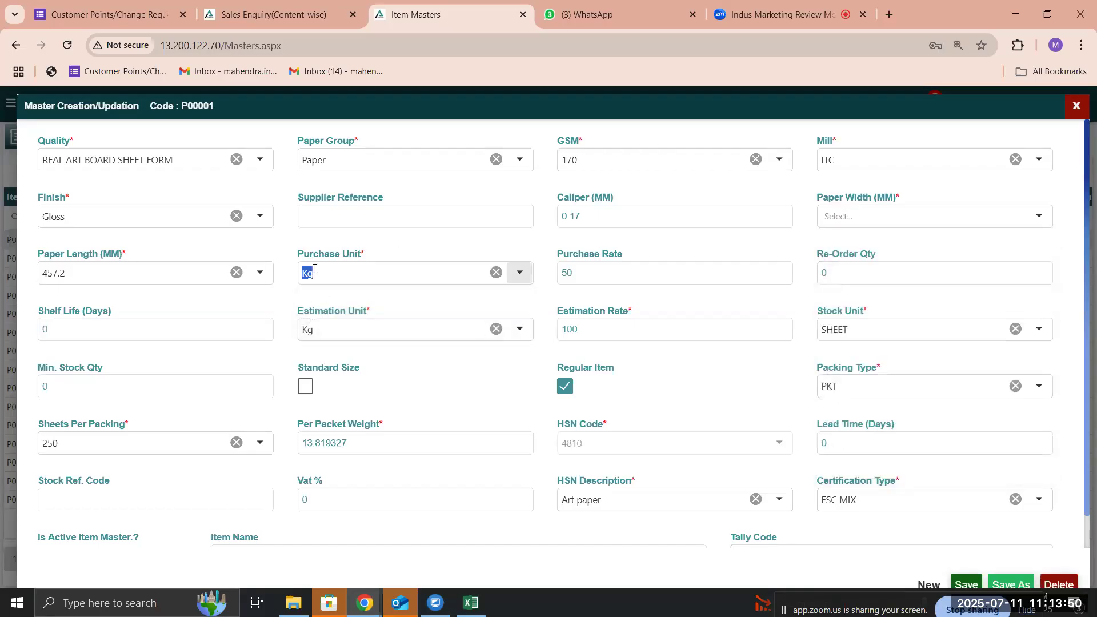
pyautogui.click(315, 269)
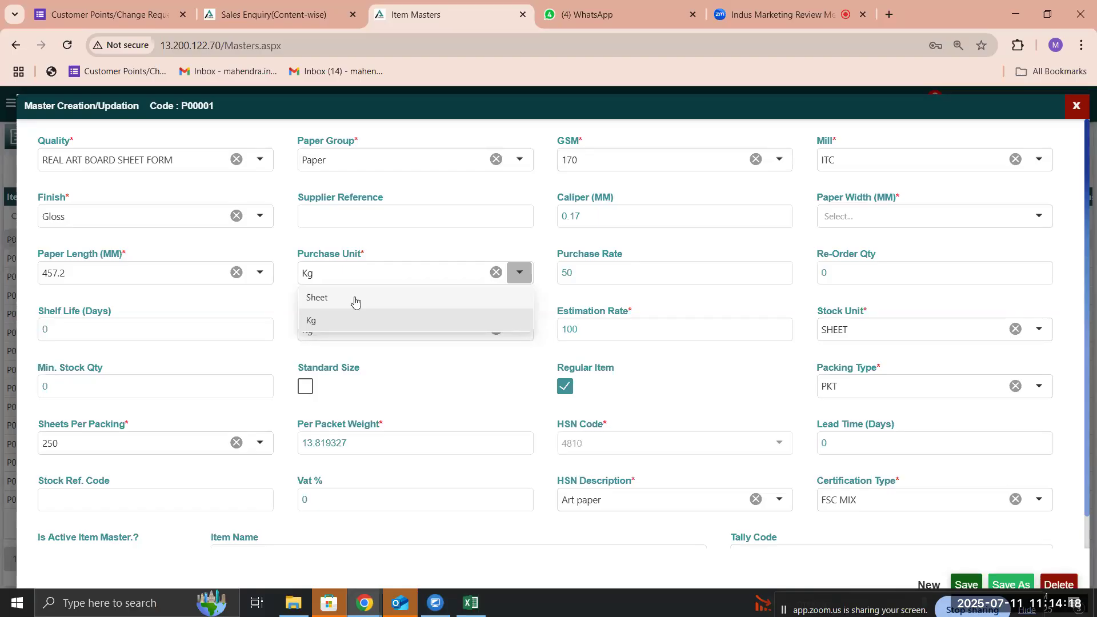
pyautogui.click(622, 267)
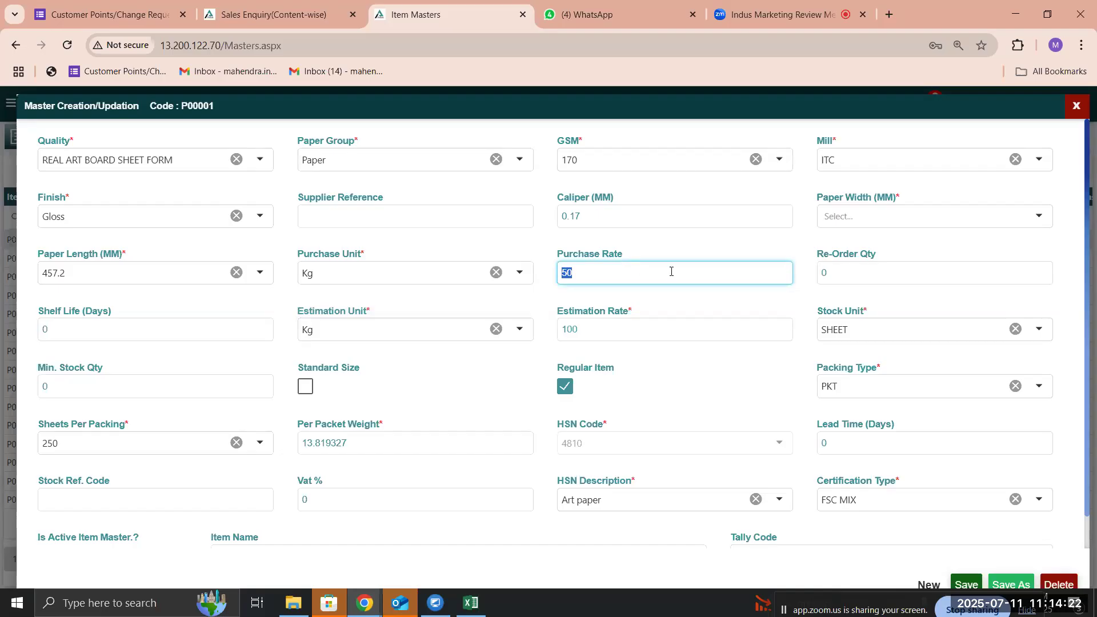
# - Set the paper item's Re-Order Qty to 10000
pyautogui.click(845, 269)
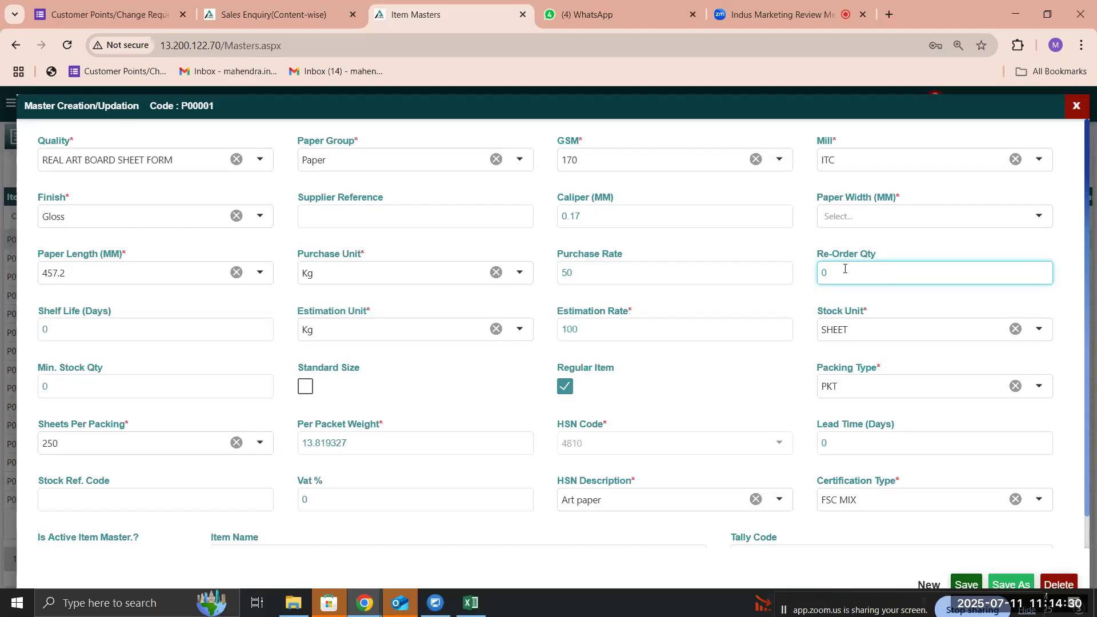
pyautogui.write('10000')
pyautogui.click(96, 323)
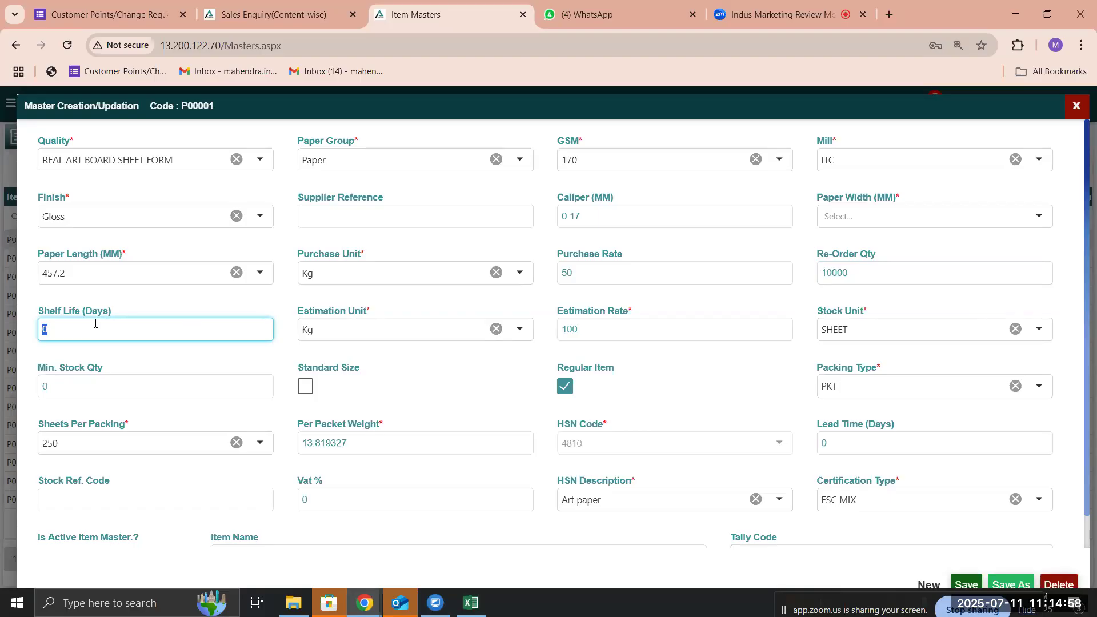
# - Set the paper item's Shelf Life to 360 days and check the purchase and estimation unit choices
pyautogui.write('360')
pyautogui.click(353, 325)
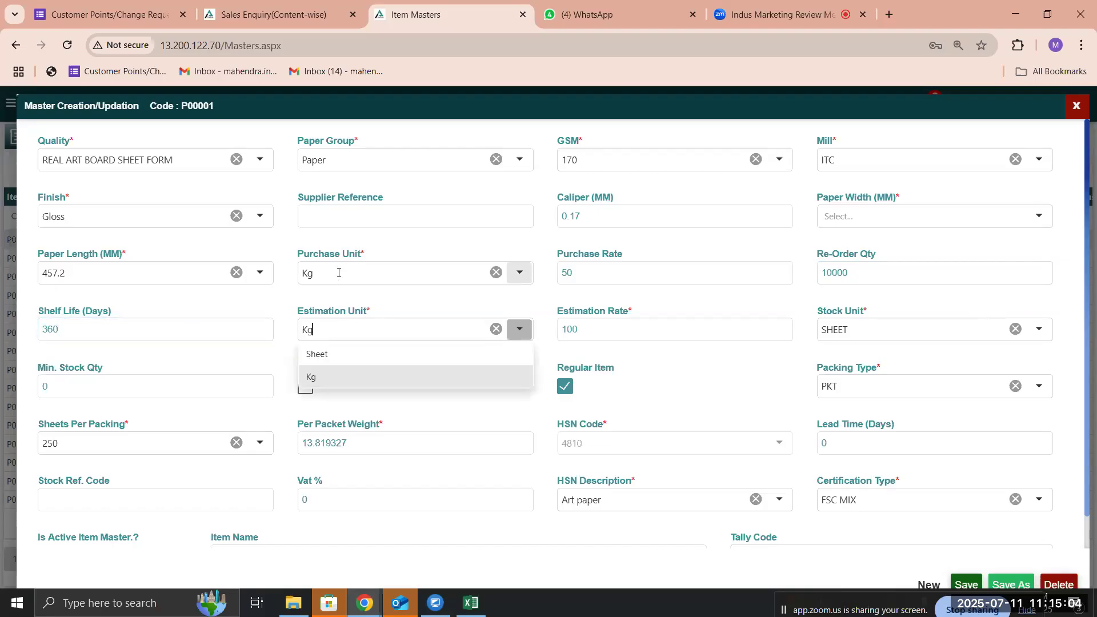
pyautogui.click(339, 273)
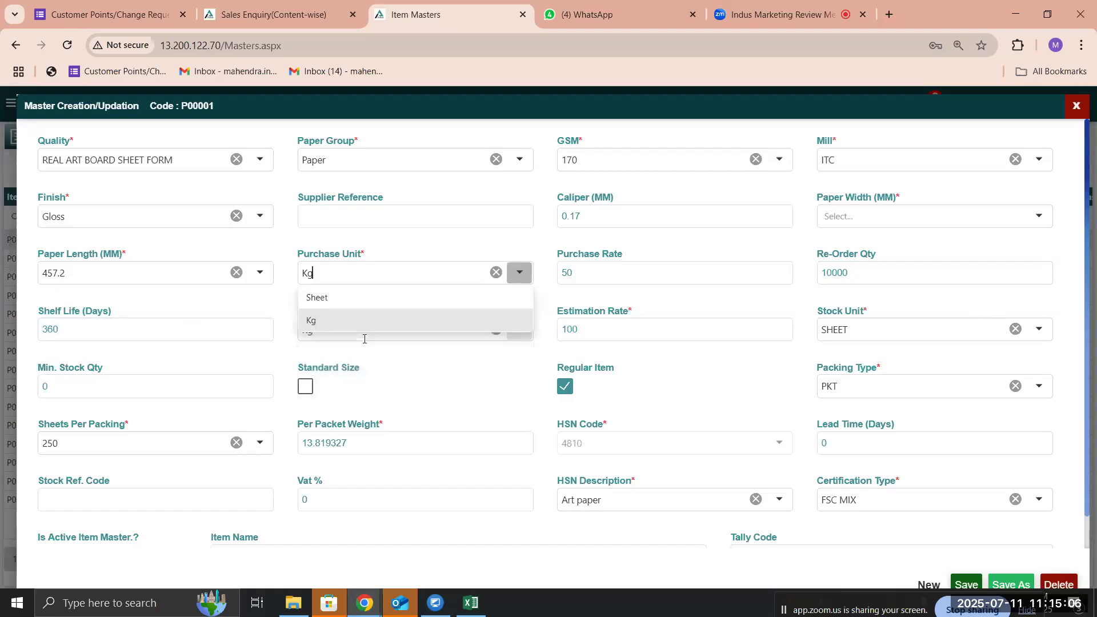
pyautogui.click(269, 351)
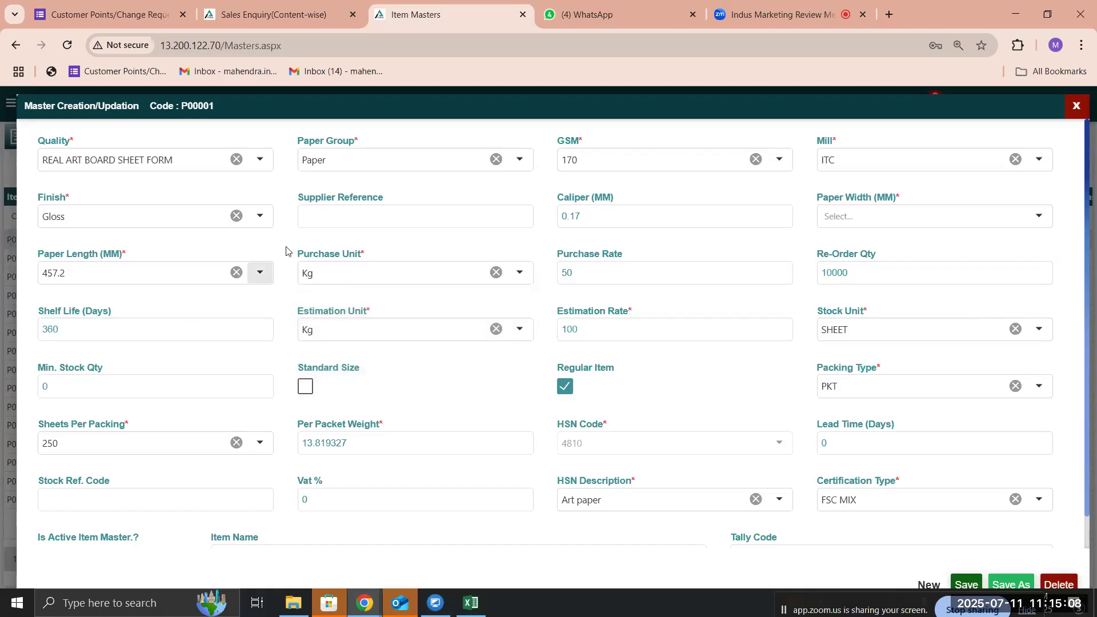
pyautogui.click(361, 325)
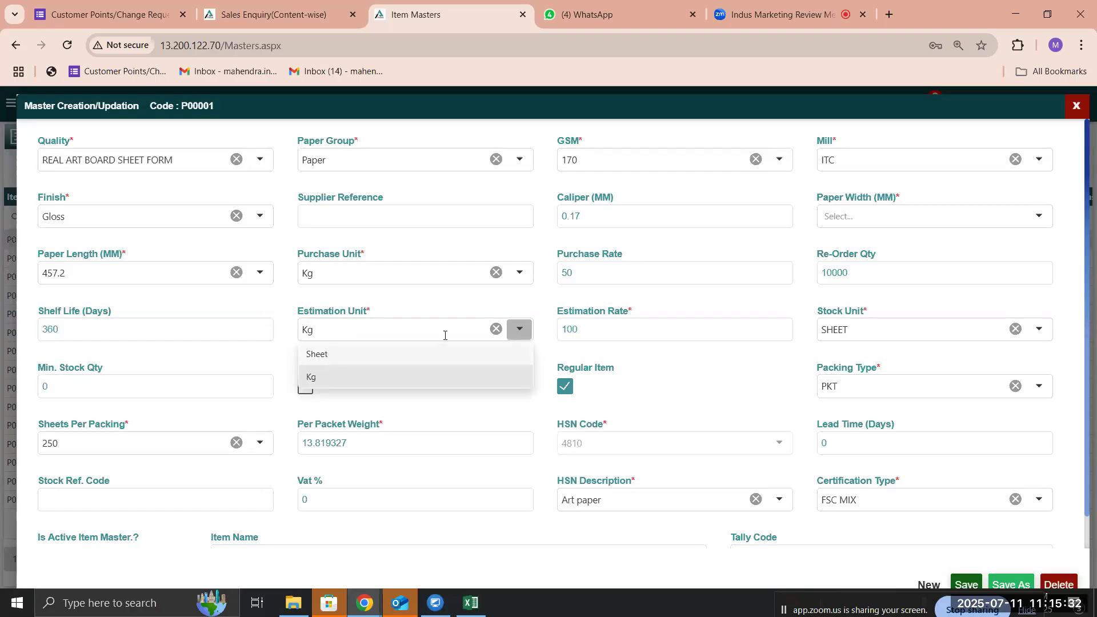
# - Set the paper item's Estimation Rate to 60 and compare it with the Purchase Rate field
pyautogui.click(641, 320)
pyautogui.press('BackSpace')
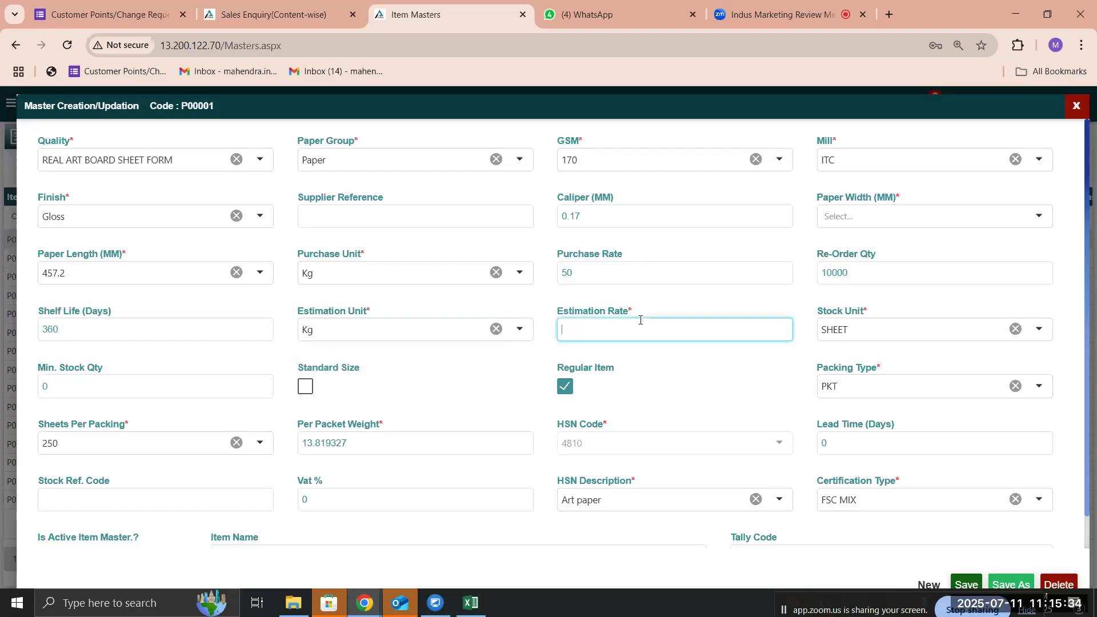
pyautogui.write('50')
pyautogui.press('BackSpace')
pyautogui.write('5')
pyautogui.press('BackSpace')
pyautogui.write('60')
pyautogui.click(613, 278)
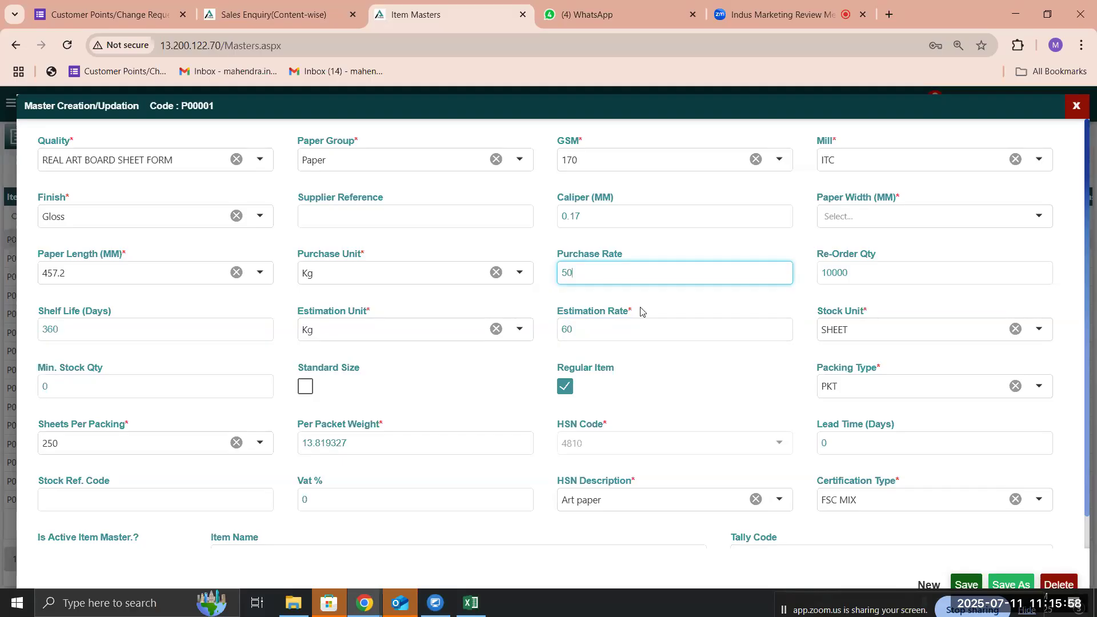
# - Set the Stock Unit to Sheet, check the Min. Stock Qty field and choose PKT as the Packing Type
pyautogui.click(835, 329)
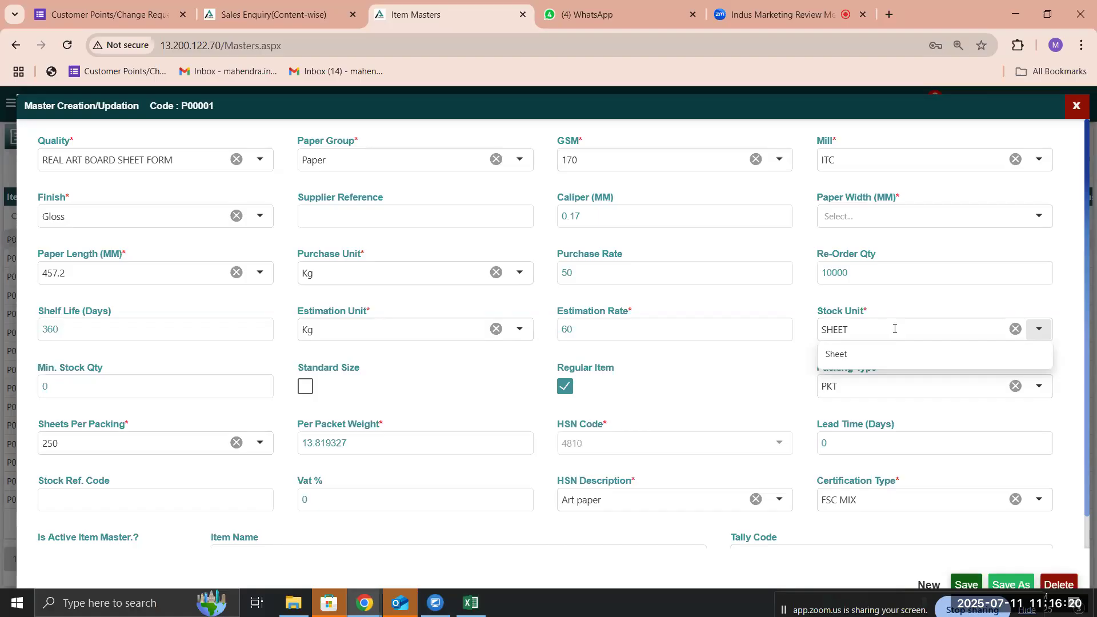
pyautogui.click(891, 357)
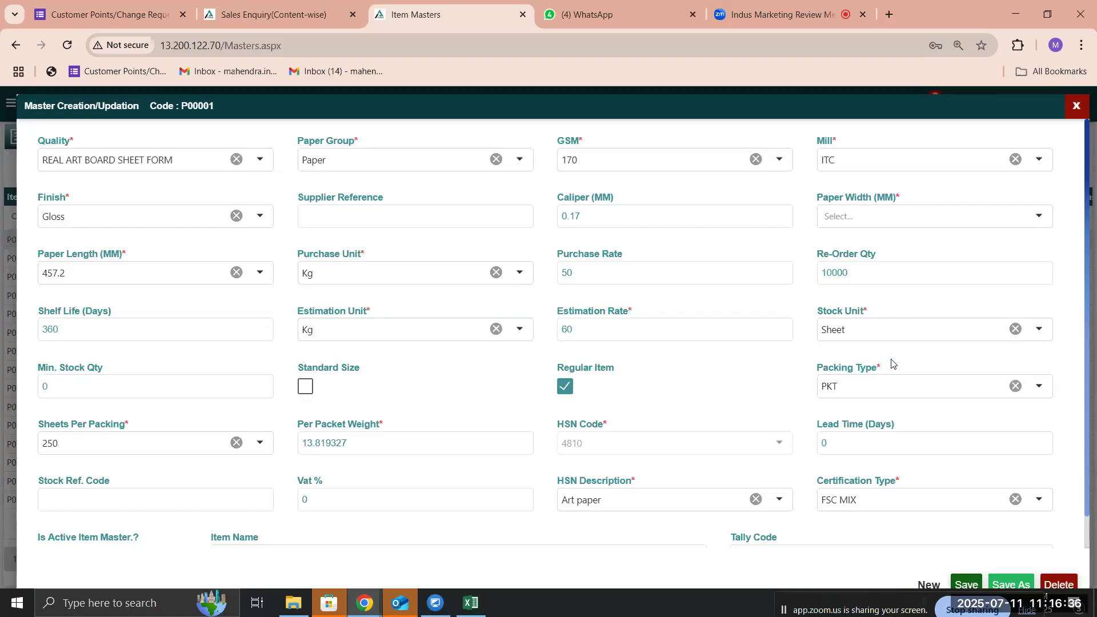
pyautogui.click(872, 329)
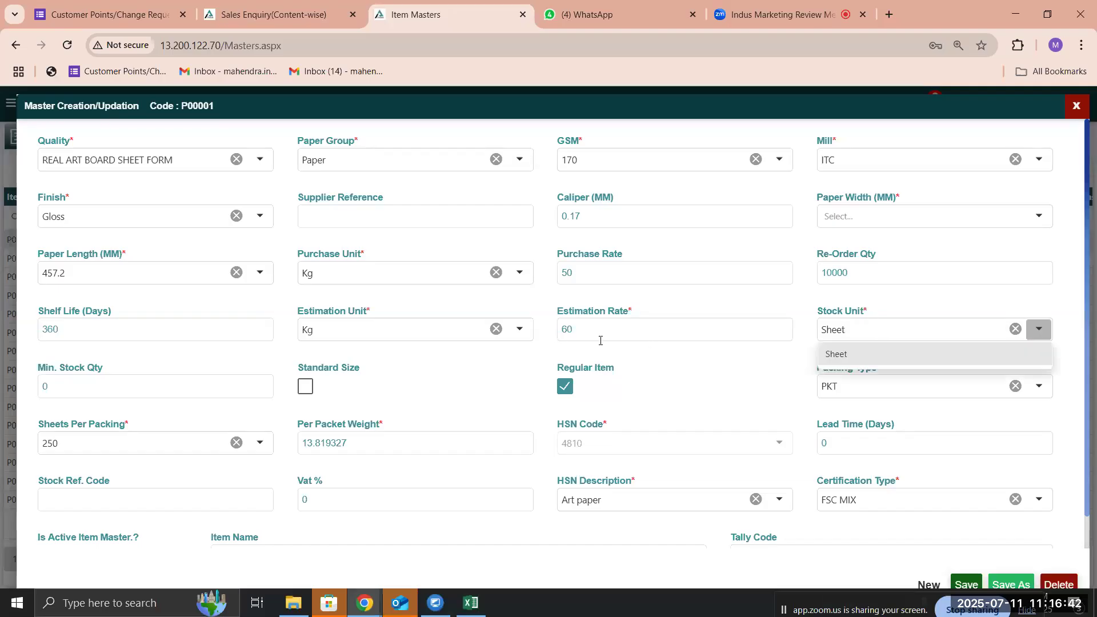
pyautogui.click(201, 387)
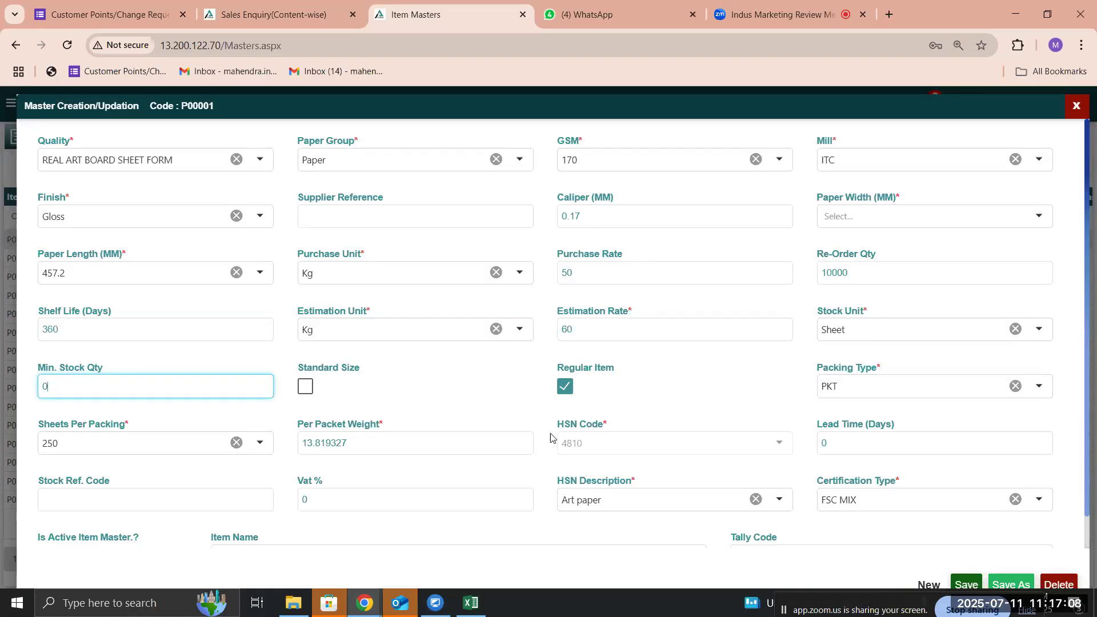
pyautogui.click(863, 387)
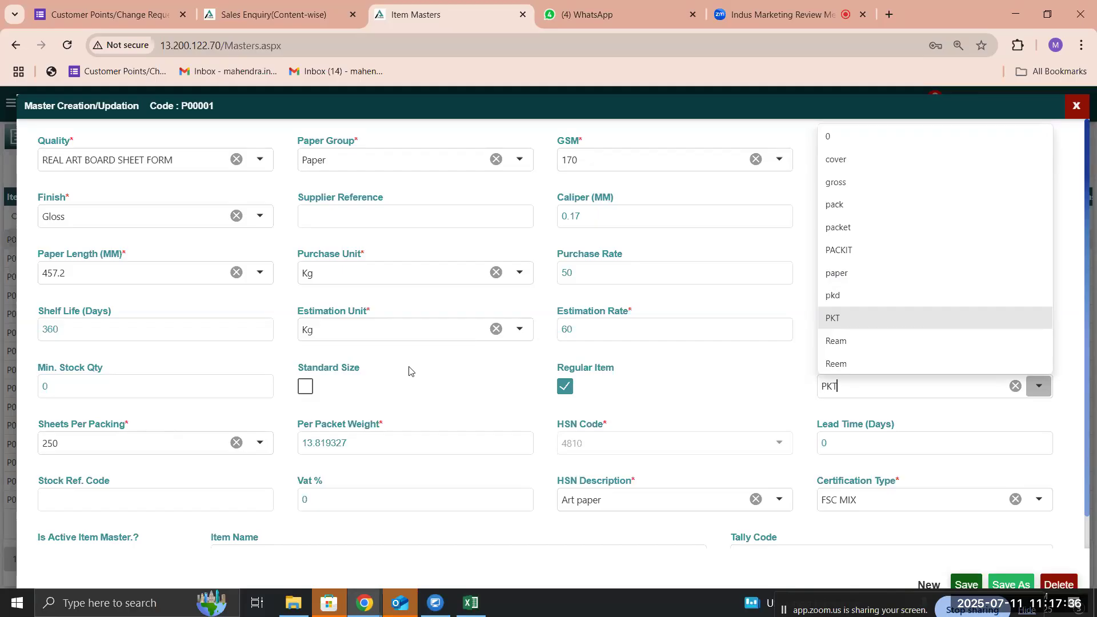
pyautogui.click(855, 323)
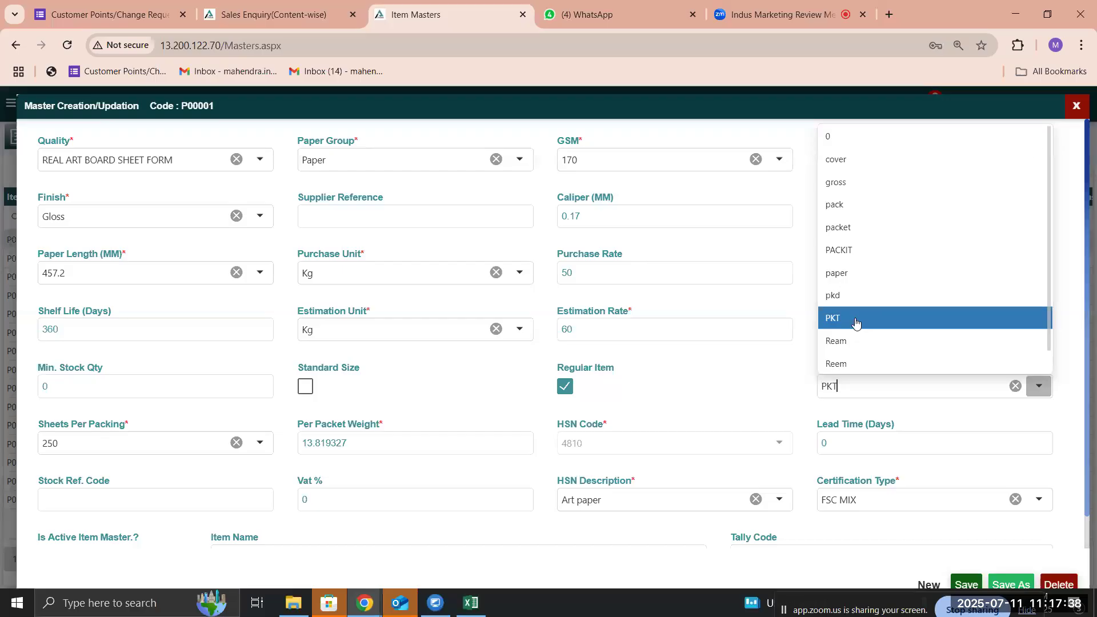
# - Set Sheets Per Packing to 1 and check the recalculated Per Packet Weight
pyautogui.doubleClick(364, 437)
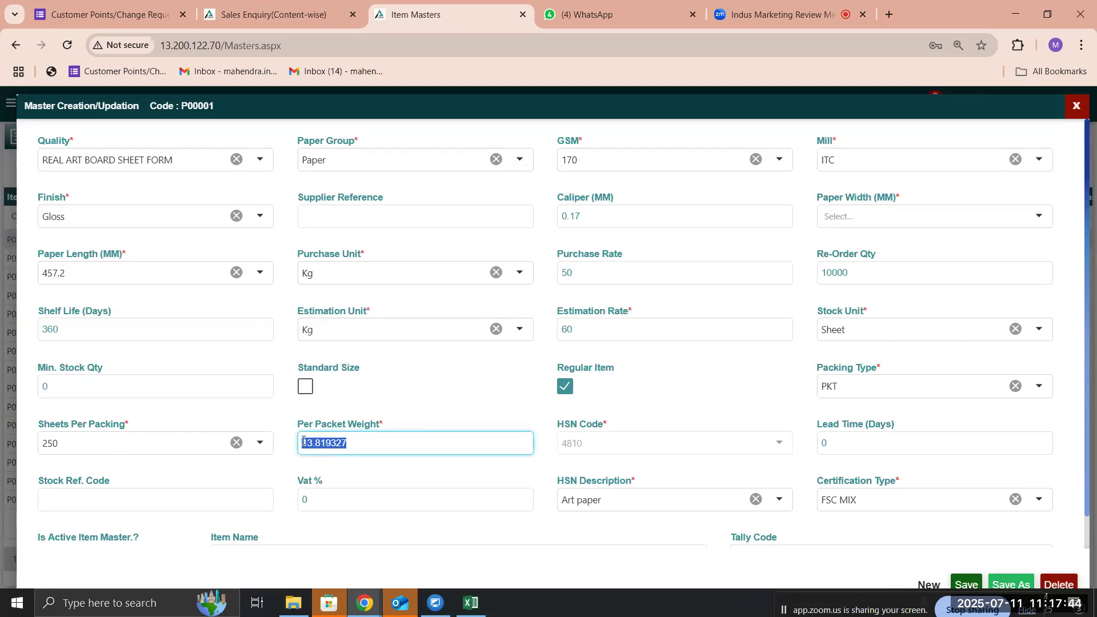
pyautogui.click(132, 443)
pyautogui.press('BackSpace')
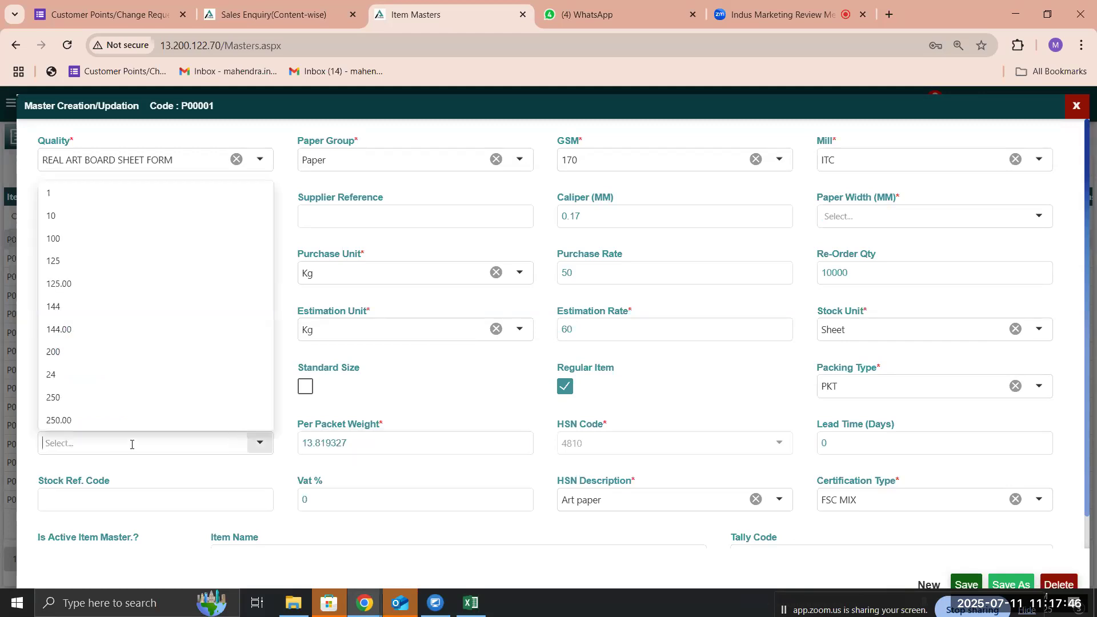
pyautogui.write('1')
pyautogui.press('Return')
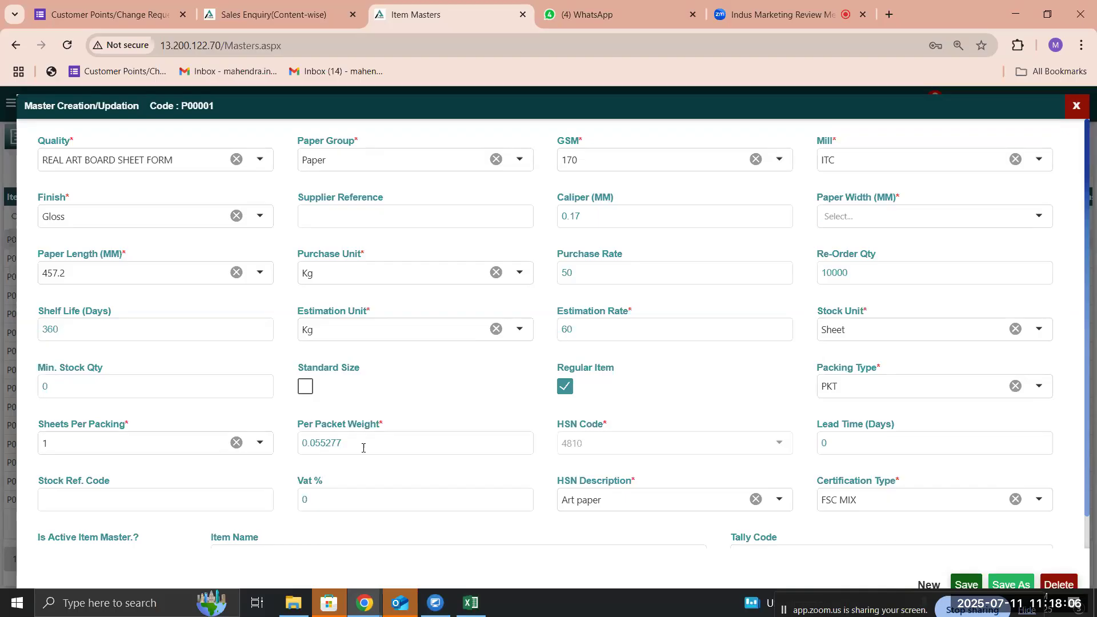
pyautogui.moveTo(342, 448); pyautogui.dragTo(280, 452)
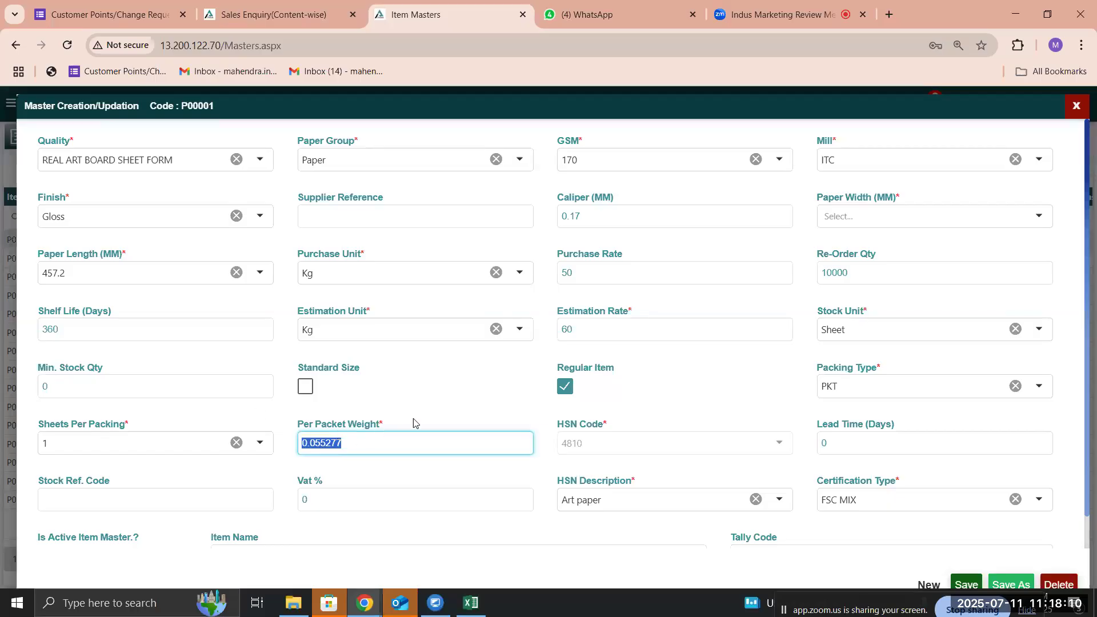
# - Check the HSN code, VAT and certification type choices, and close the paper item without saving
pyautogui.click(630, 441)
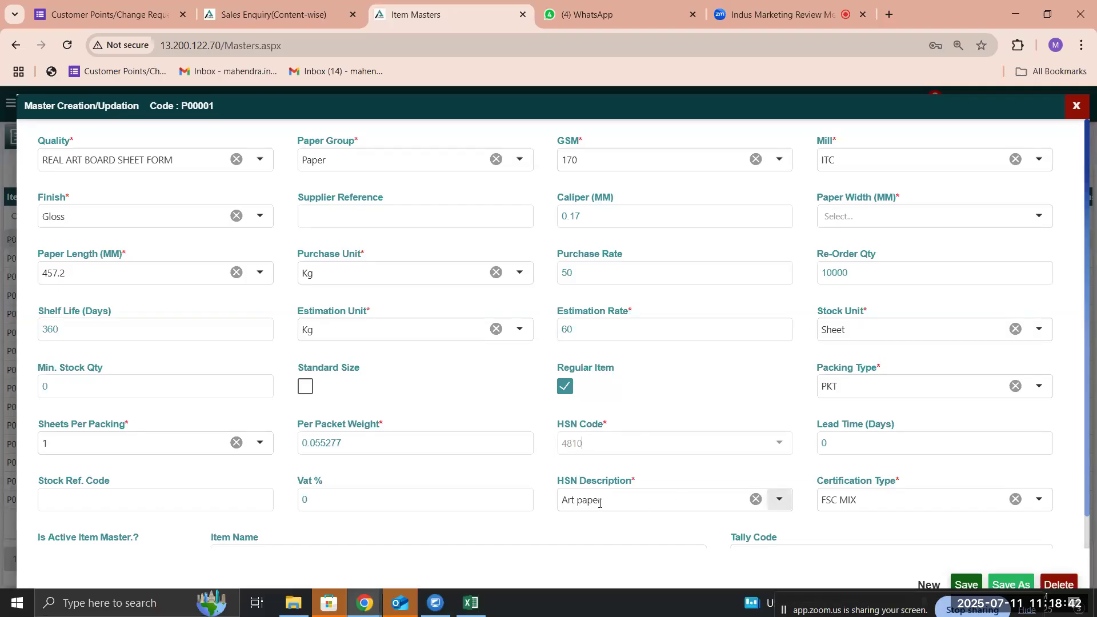
pyautogui.click(360, 502)
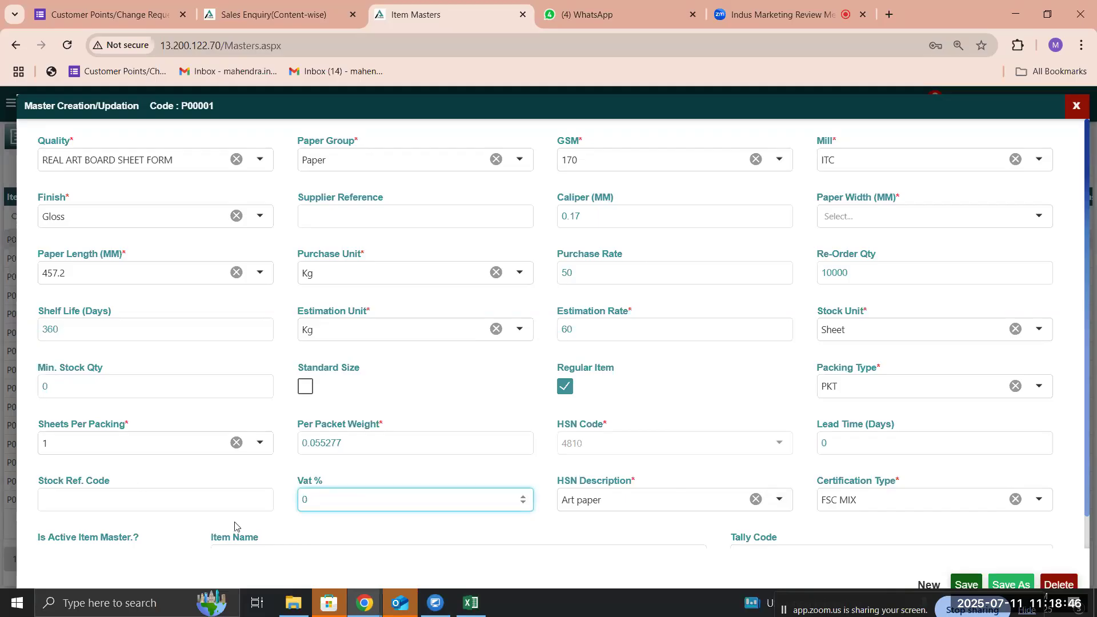
pyautogui.scroll(-1, 234, 525)
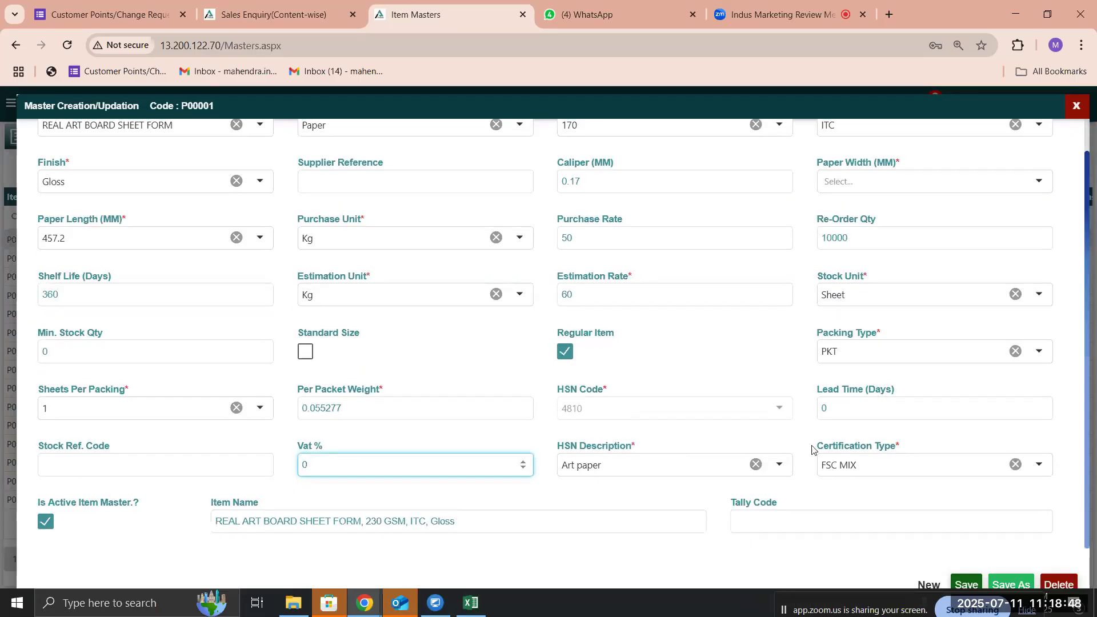
pyautogui.click(846, 466)
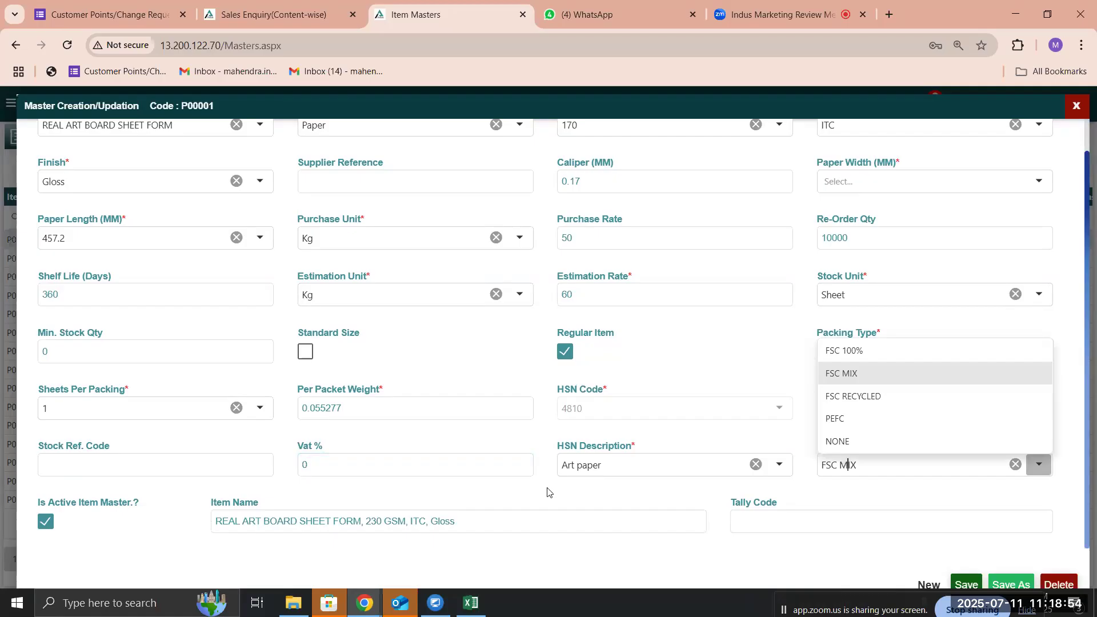
pyautogui.click(414, 495)
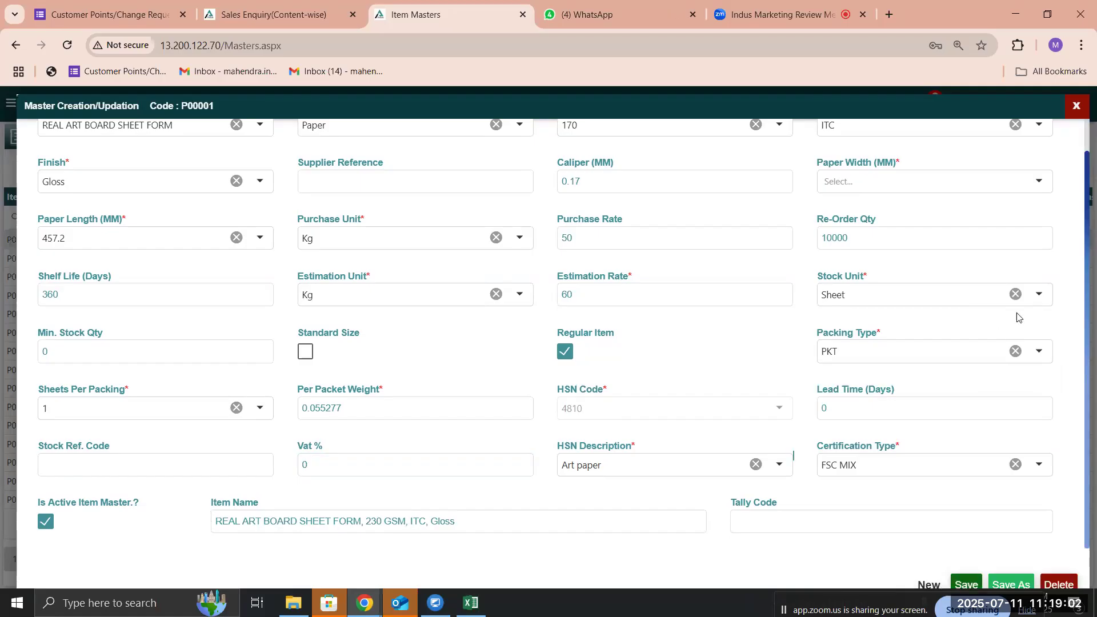
pyautogui.click(1076, 105)
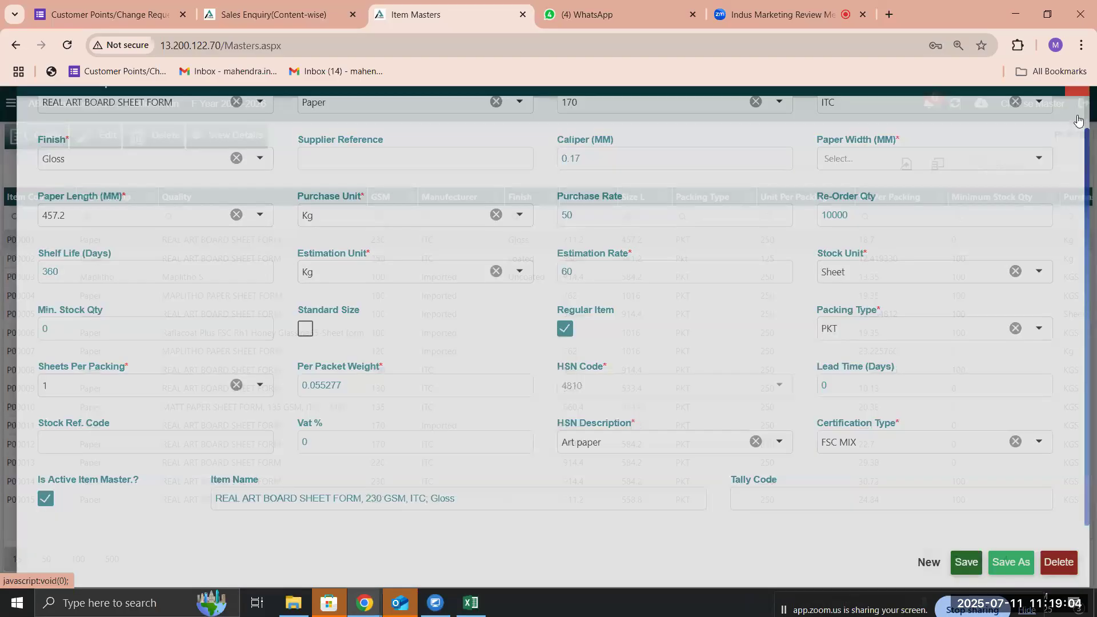
# - Switch to the Zoom meeting and reveal its meeting controls
pyautogui.click(778, 7)
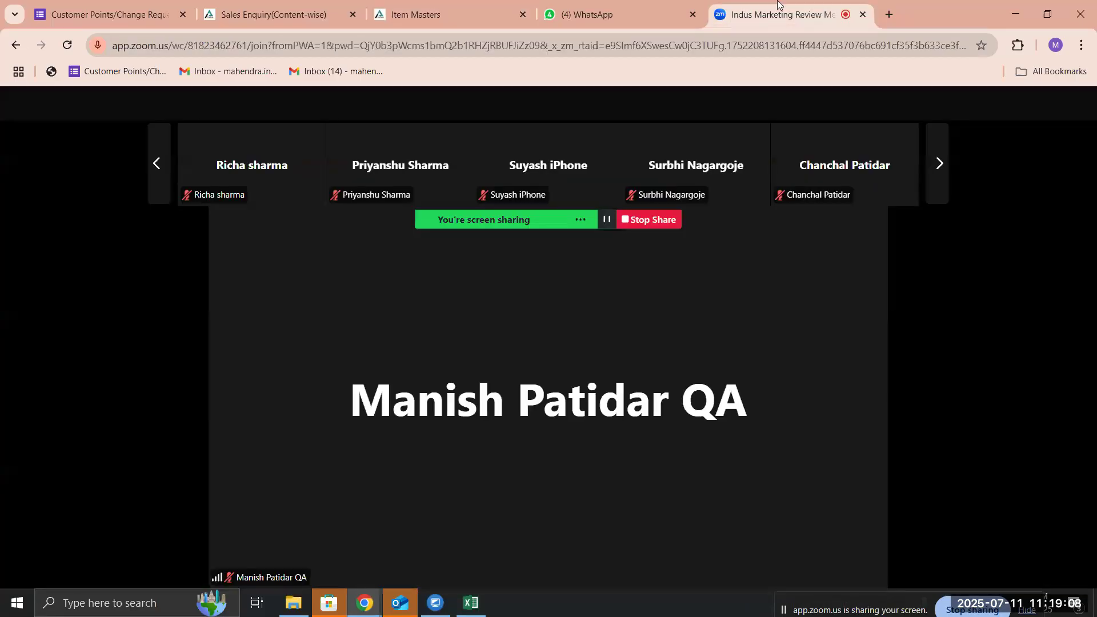
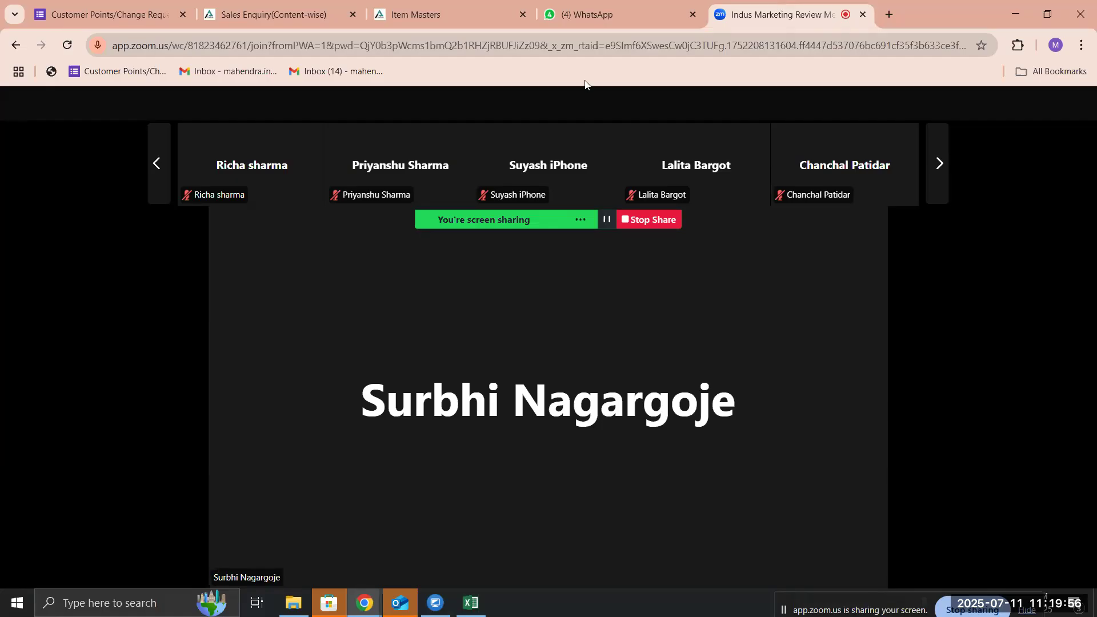
pyautogui.moveTo(509, 137)
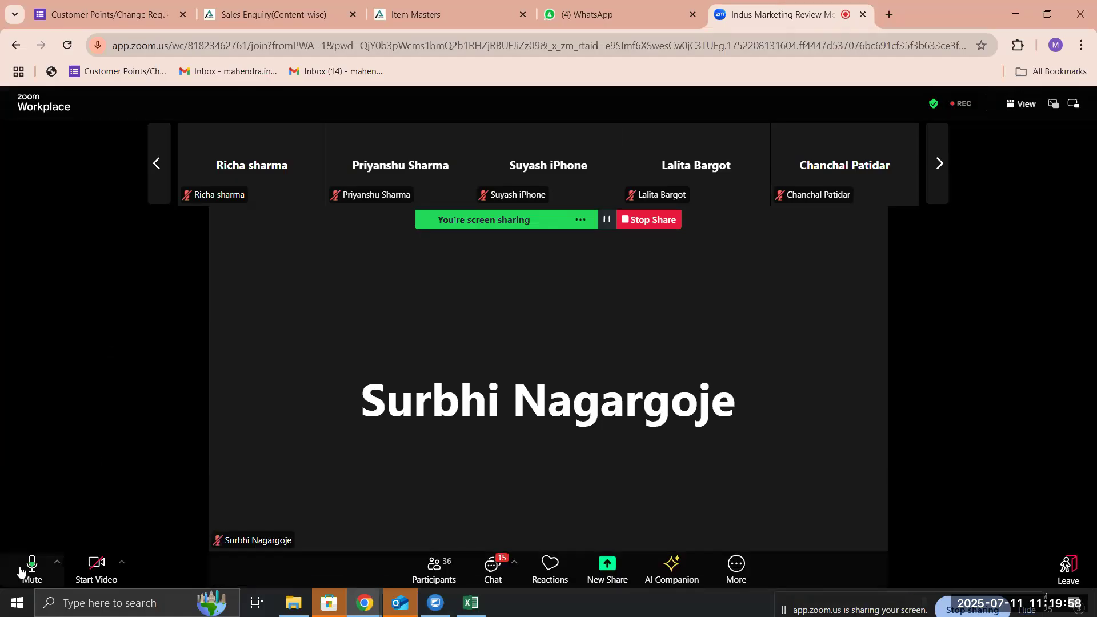